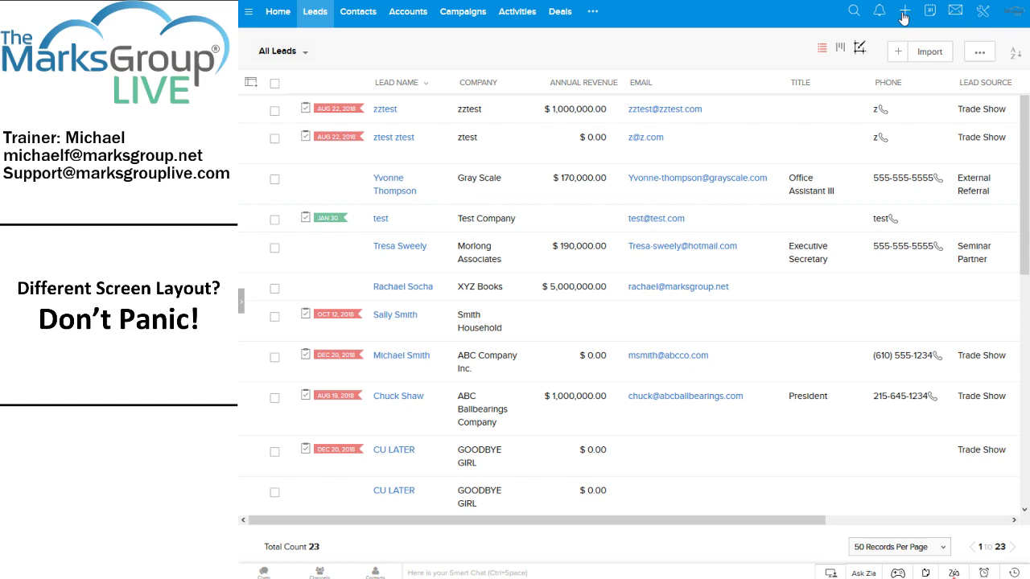
Start a new Lead record from the create (+) menu in the top bar.
{"action": "left_click", "coordinate": [904, 14]}
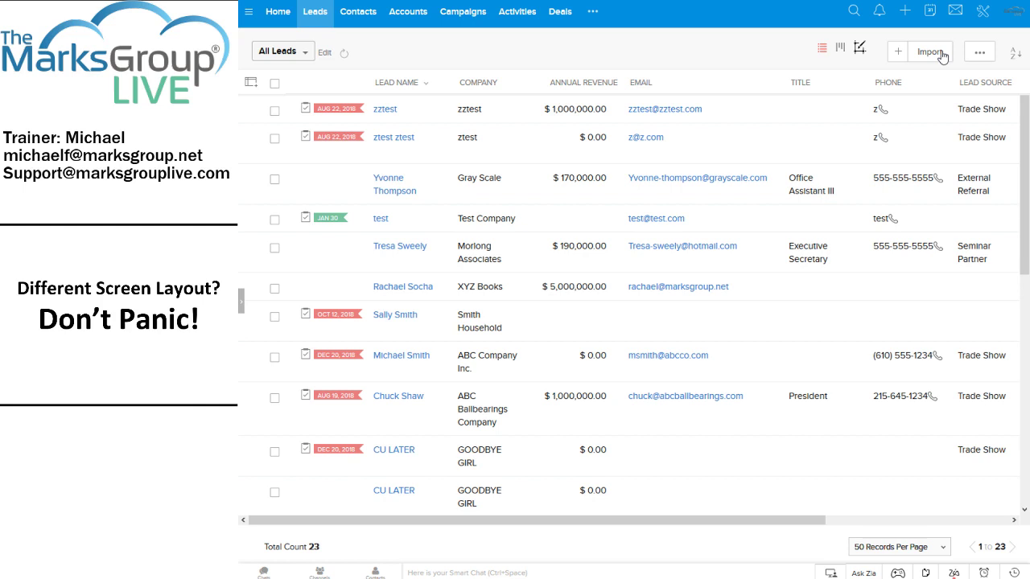
{"action": "left_click", "coordinate": [897, 54]}
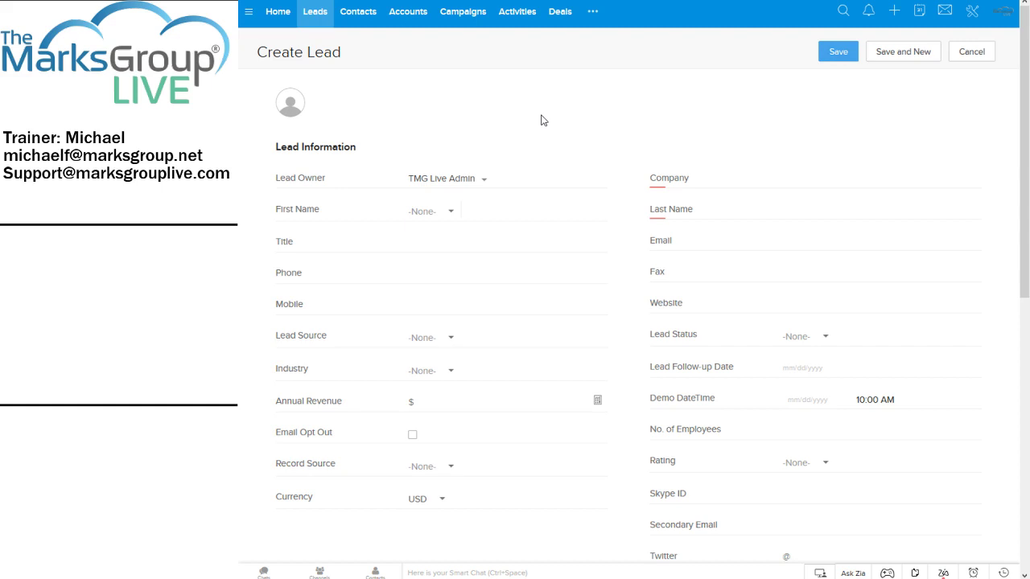
Enter 'The Future, Inc.' as the lead's company.
{"action": "left_click", "coordinate": [742, 183]}
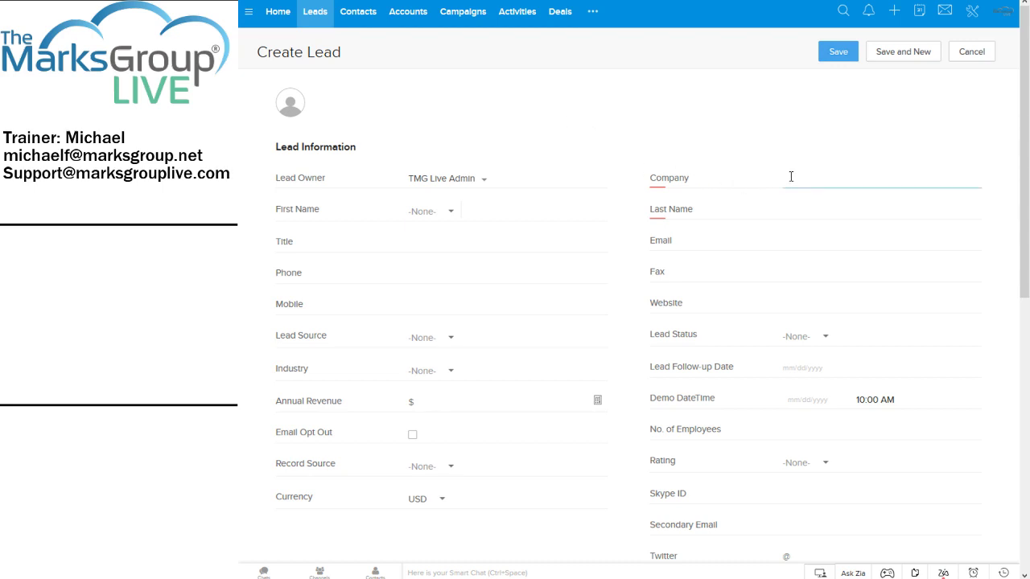
{"action": "type", "text": "The Fu"}
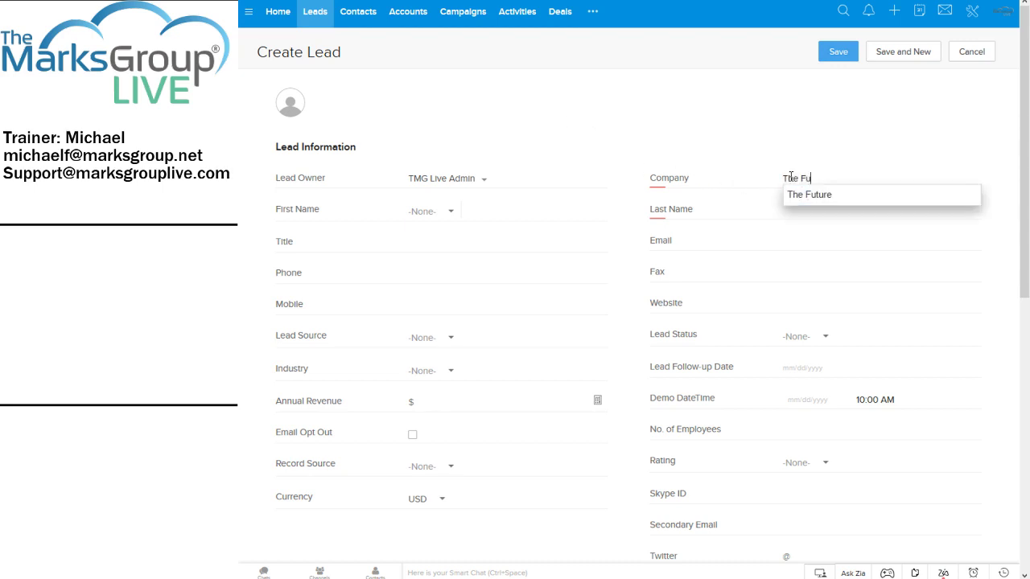
{"action": "type", "text": "ture, Inc."}
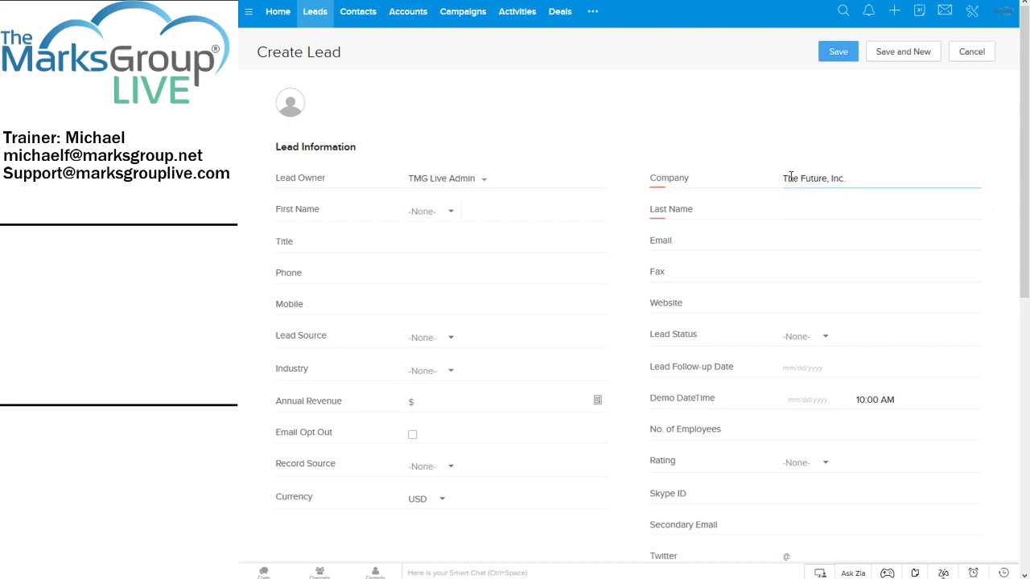
{"action": "key", "text": "Tab"}
Set the salutation to Dr. and fill in the lead's first and last name.
{"action": "left_click", "coordinate": [457, 216]}
{"action": "left_click", "coordinate": [469, 314]}
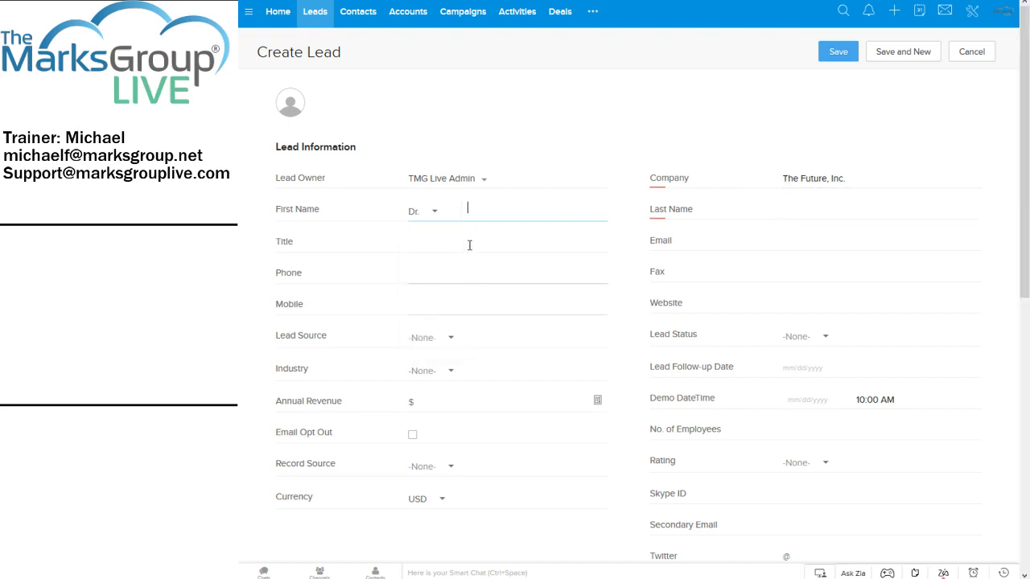
{"action": "type", "text": "Jim"}
{"action": "key", "text": "Tab"}
{"action": "type", "text": "McCoy"}
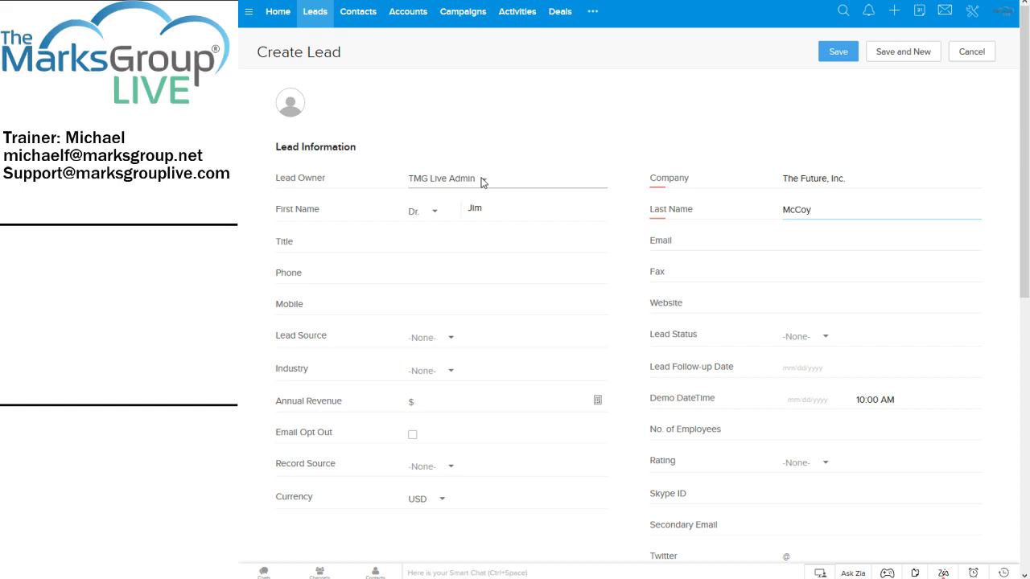
{"action": "left_click", "coordinate": [483, 182]}
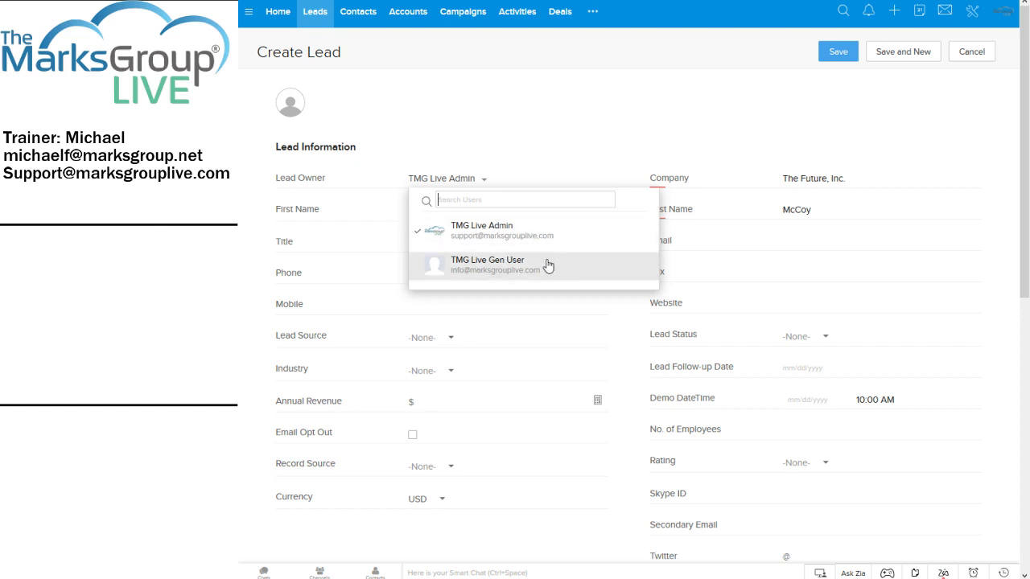
{"action": "left_click", "coordinate": [528, 229]}
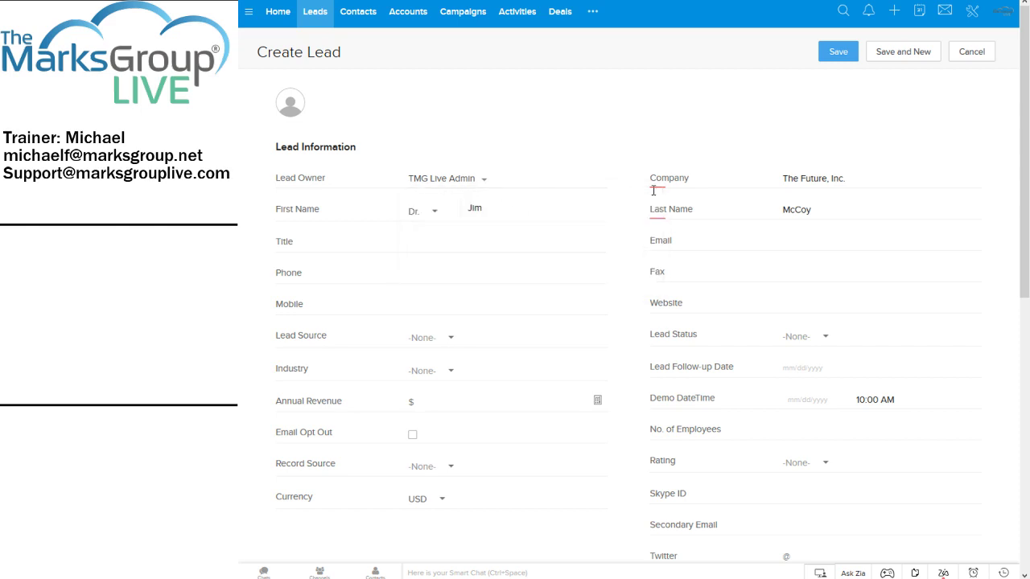
{"action": "left_click", "coordinate": [489, 180]}
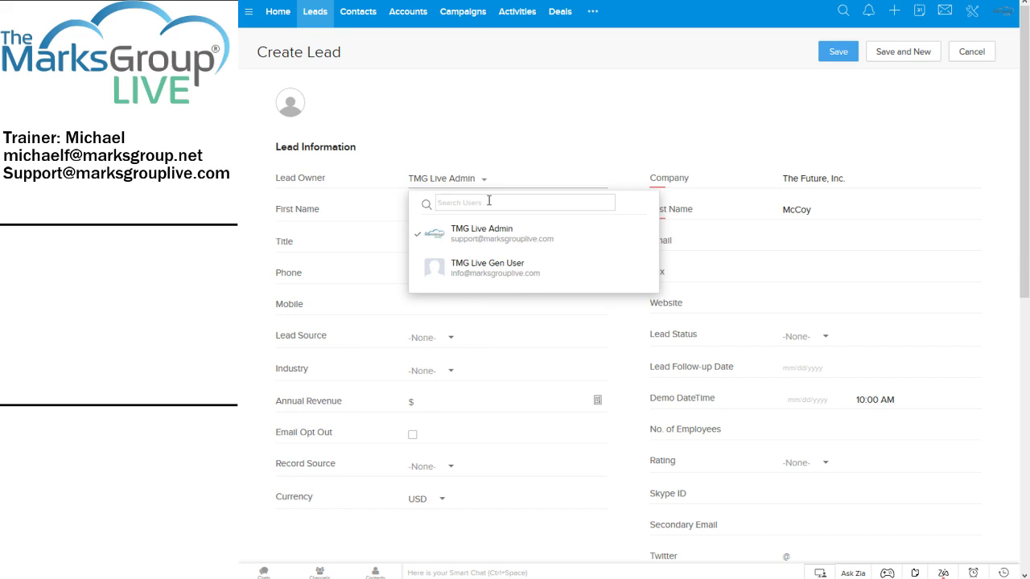
{"action": "type", "text": "admin"}
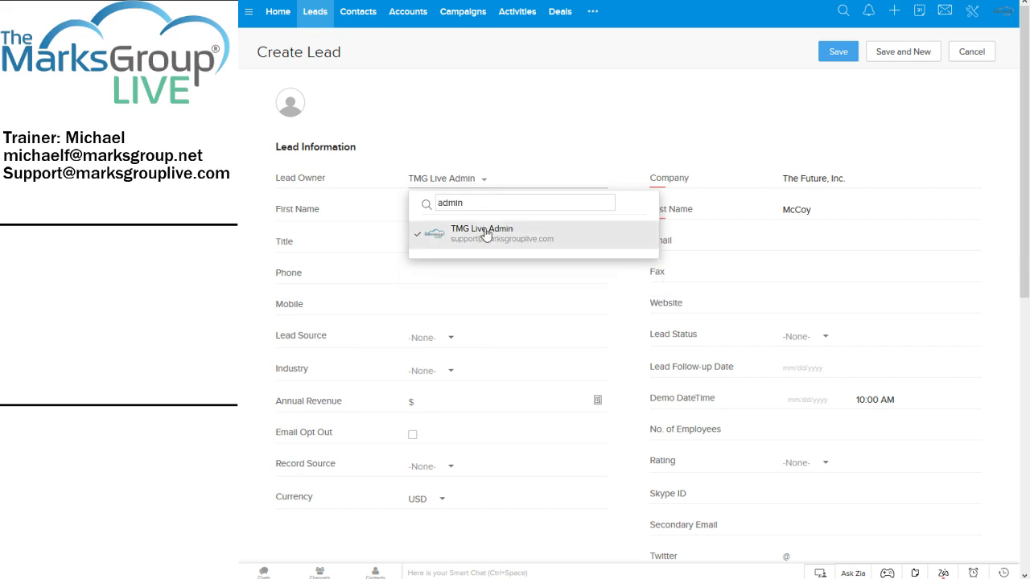
{"action": "left_click", "coordinate": [486, 233]}
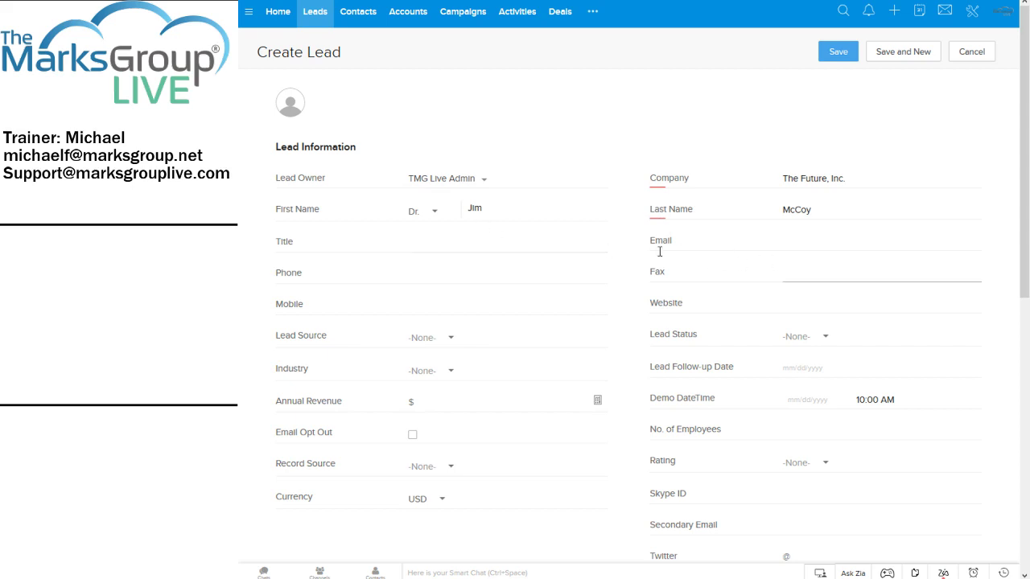
{"action": "left_click", "coordinate": [434, 242]}
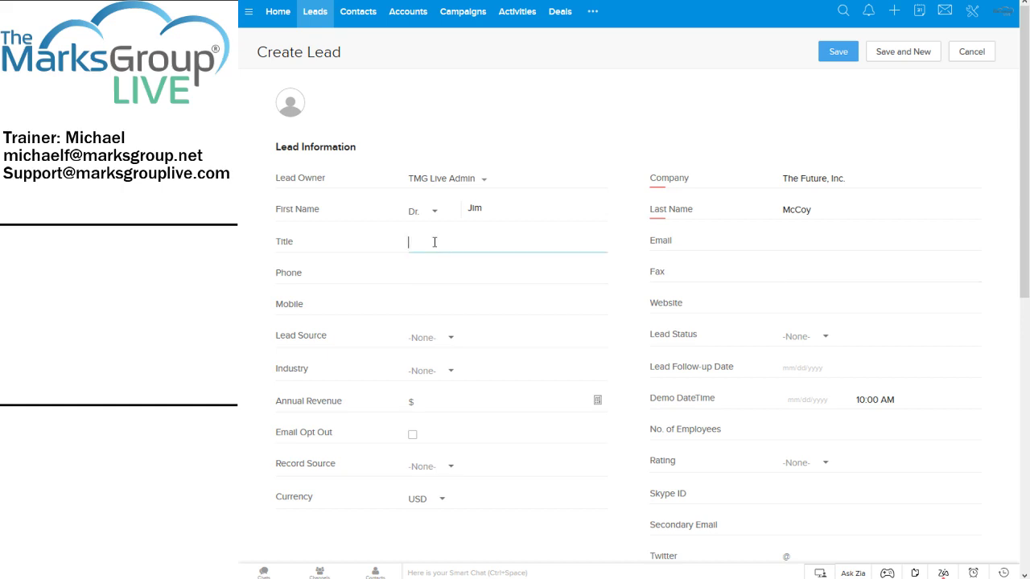
Enter title Ship's Doctor and the lead's e-mail address, leaving phone and fax blank.
{"action": "type", "text": "Ship's Doctor"}
{"action": "key", "text": "Tab"}
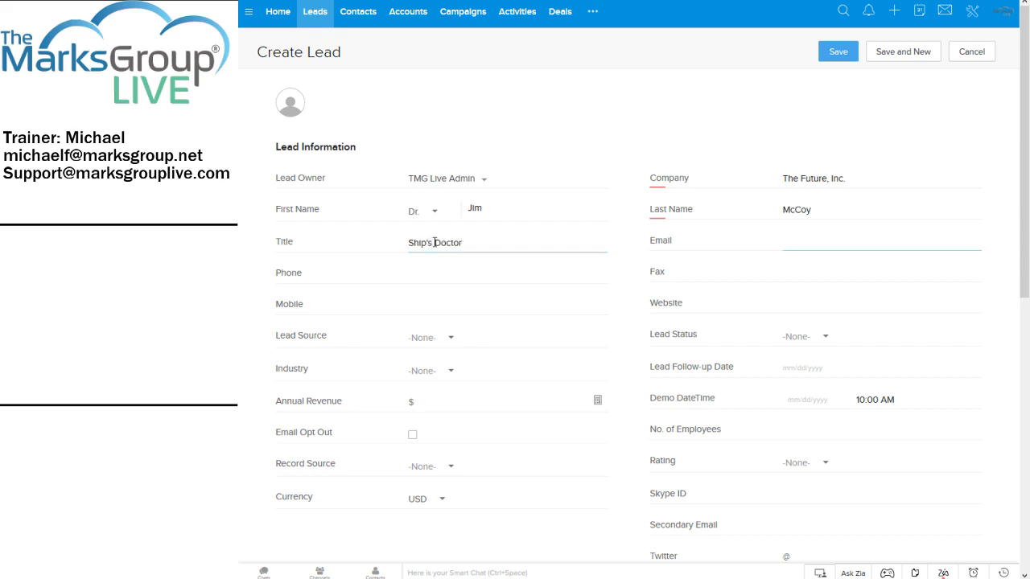
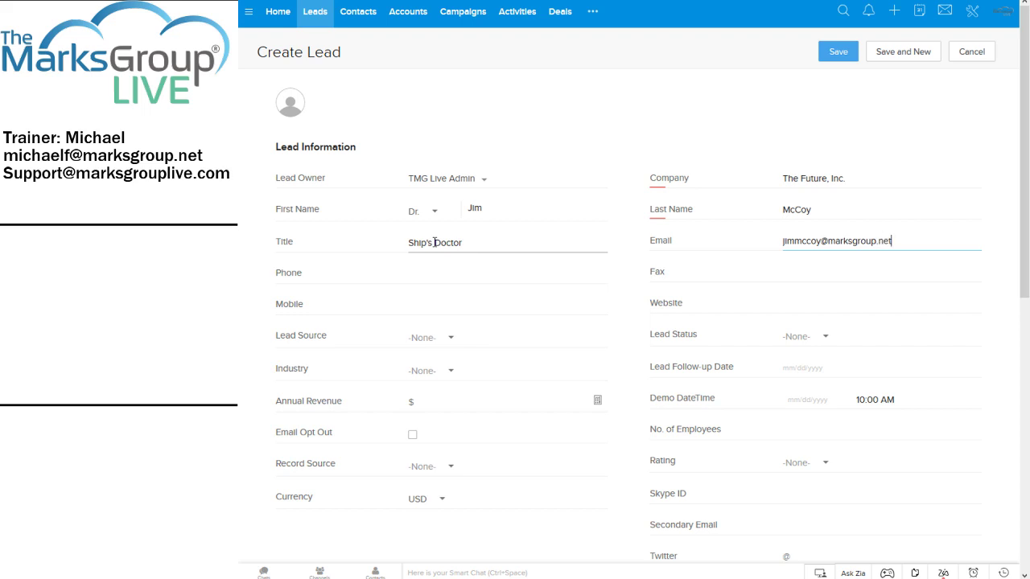
{"action": "key", "text": "Tab"}
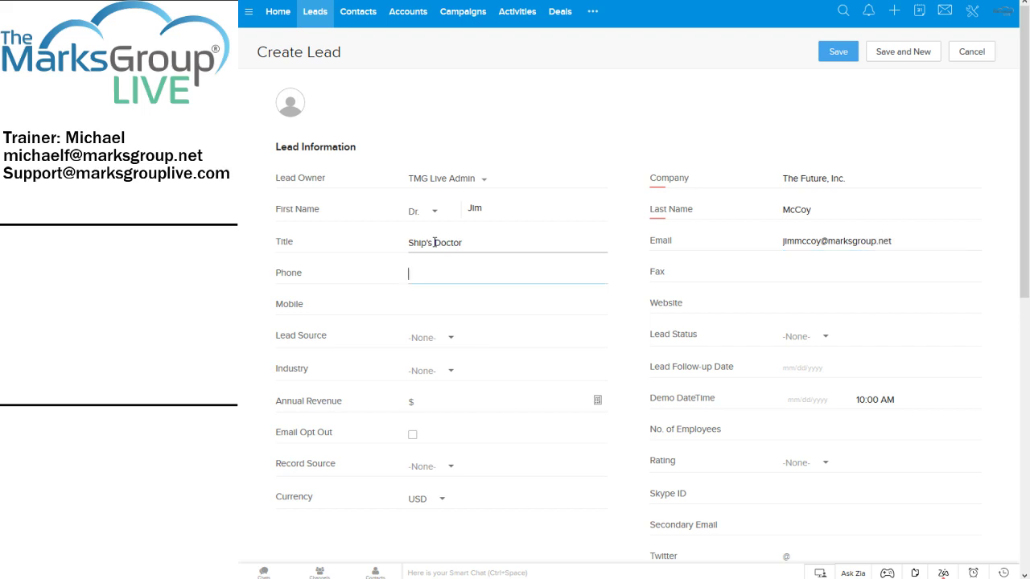
{"action": "key", "text": "Tab"}
{"action": "key", "text": "Tab"}
{"action": "key", "text": "Tab"}
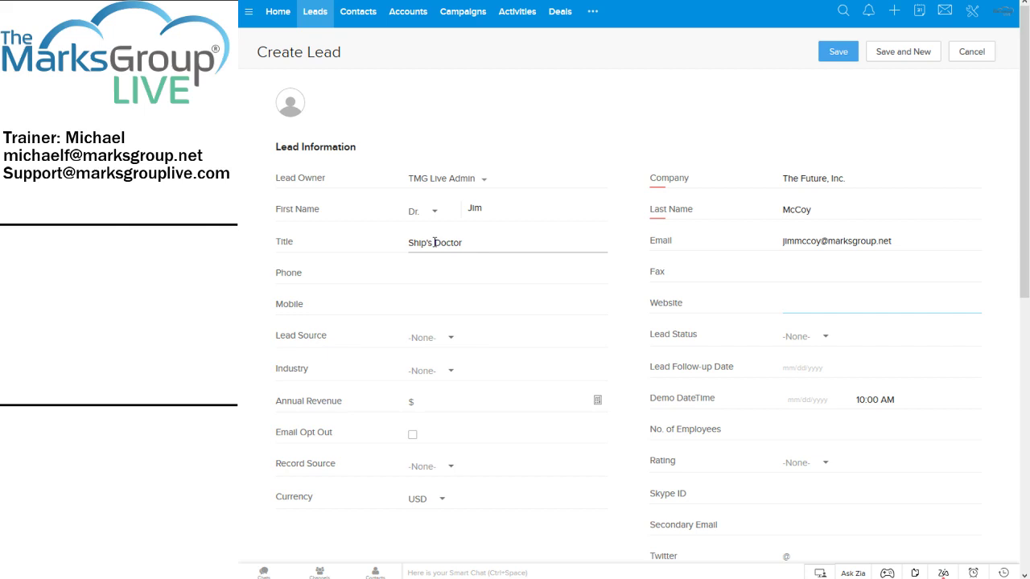
{"action": "key", "text": "Tab"}
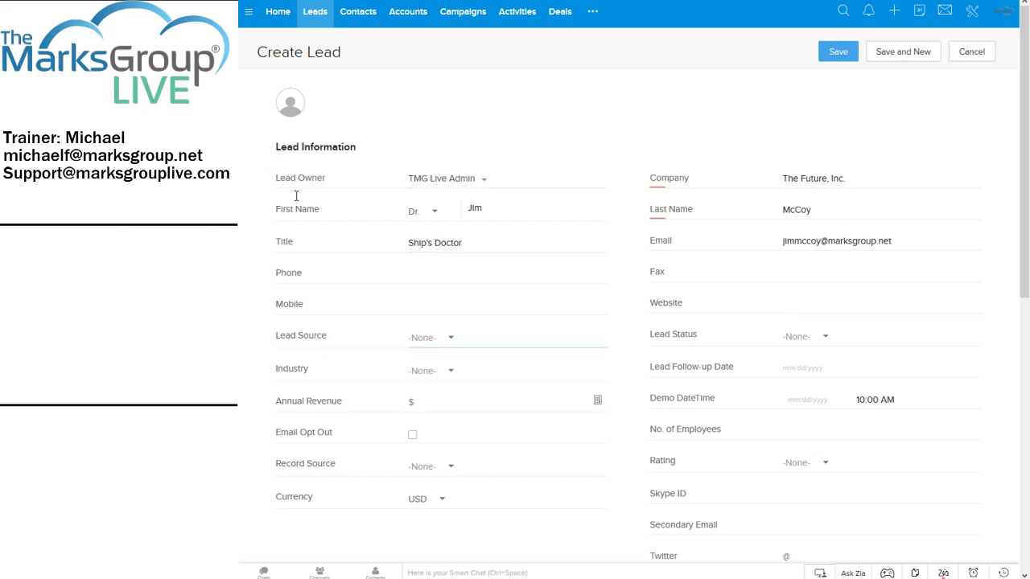
Set Lead Source to Trade Show by filtering the list with 'tr'.
{"action": "left_click", "coordinate": [448, 338]}
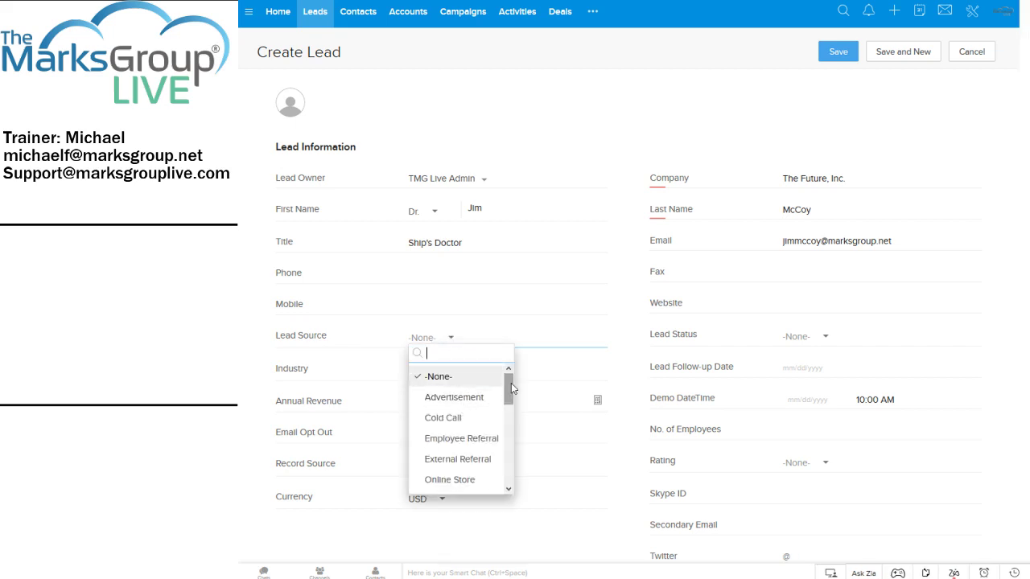
{"action": "left_click_drag", "start_coordinate": [512, 383], "coordinate": [510, 395]}
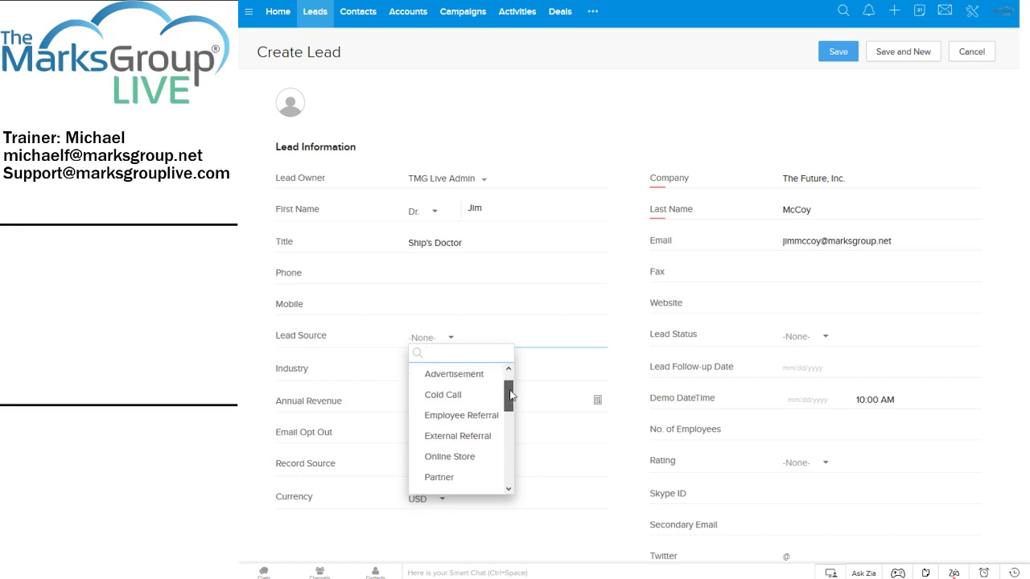
{"action": "left_click_drag", "start_coordinate": [509, 391], "coordinate": [509, 434]}
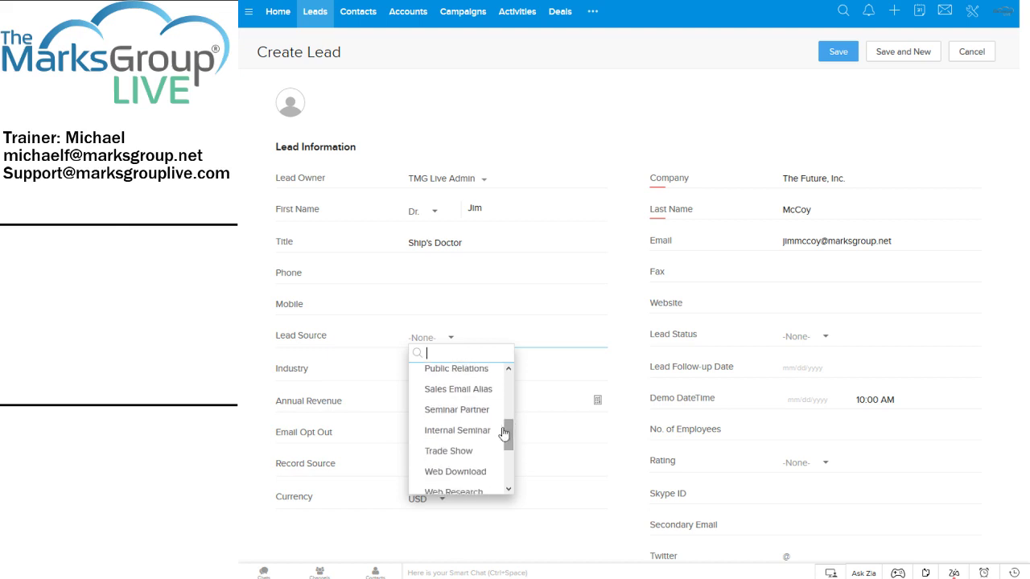
{"action": "left_click_drag", "start_coordinate": [509, 439], "coordinate": [512, 481]}
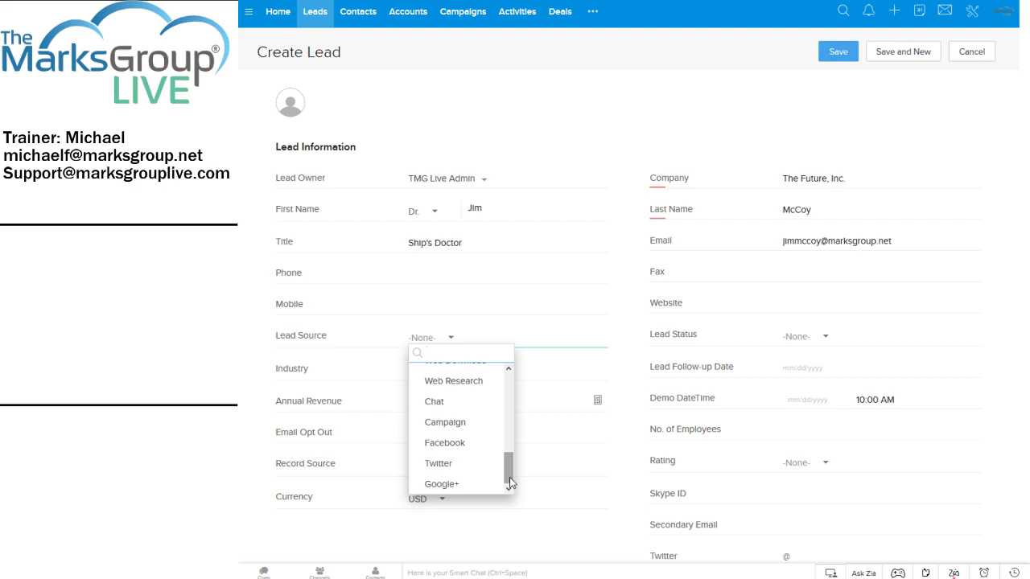
{"action": "type", "text": "tr"}
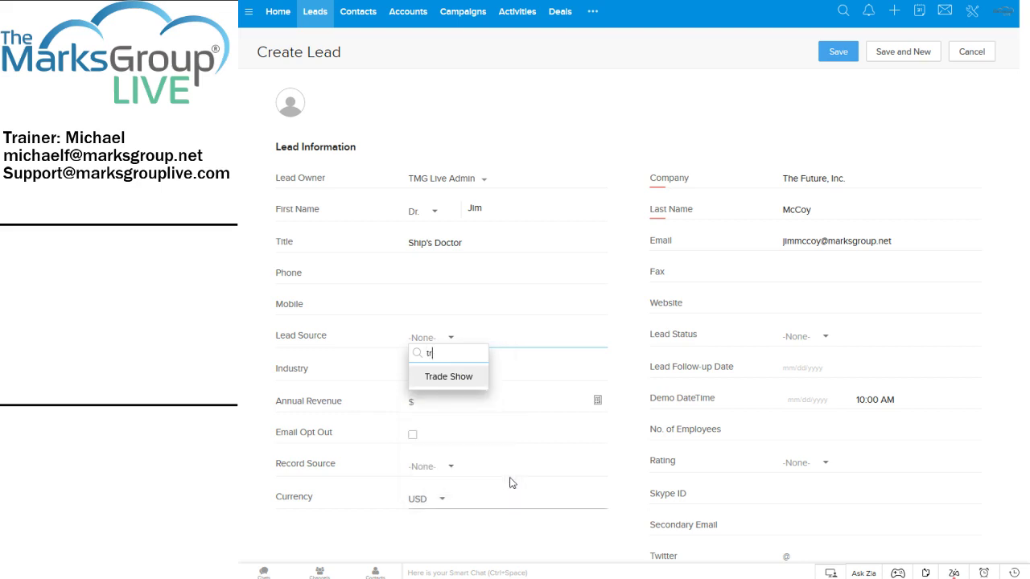
{"action": "left_click", "coordinate": [435, 377]}
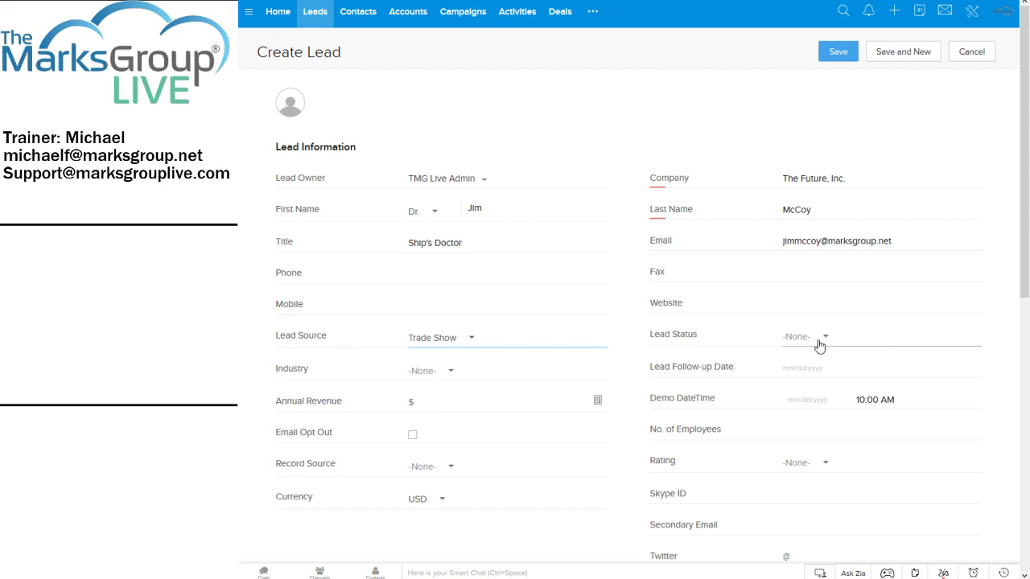
Choose Pre-Qualified from the Lead Status list.
{"action": "left_click", "coordinate": [825, 338]}
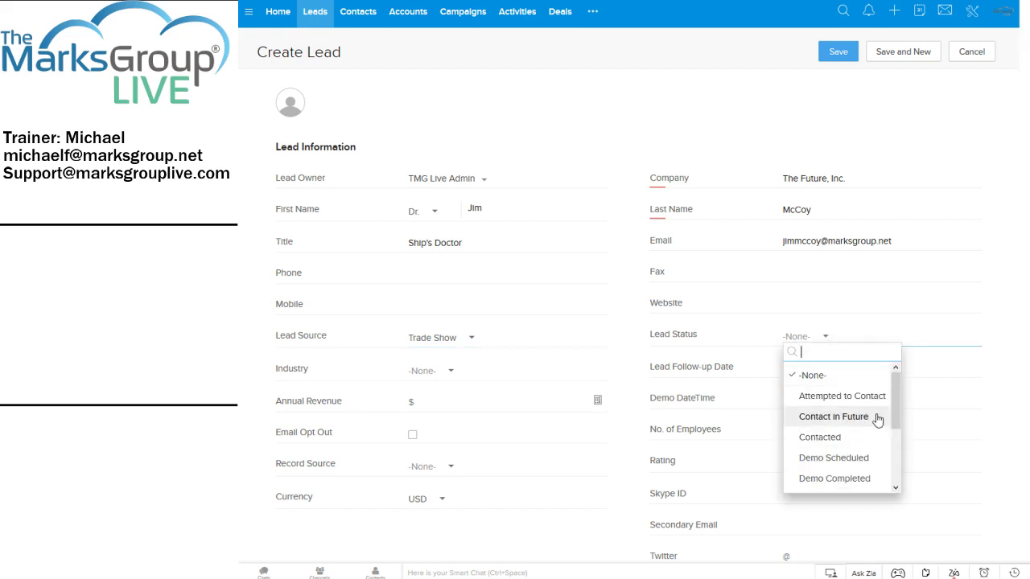
{"action": "left_click_drag", "start_coordinate": [895, 401], "coordinate": [899, 469]}
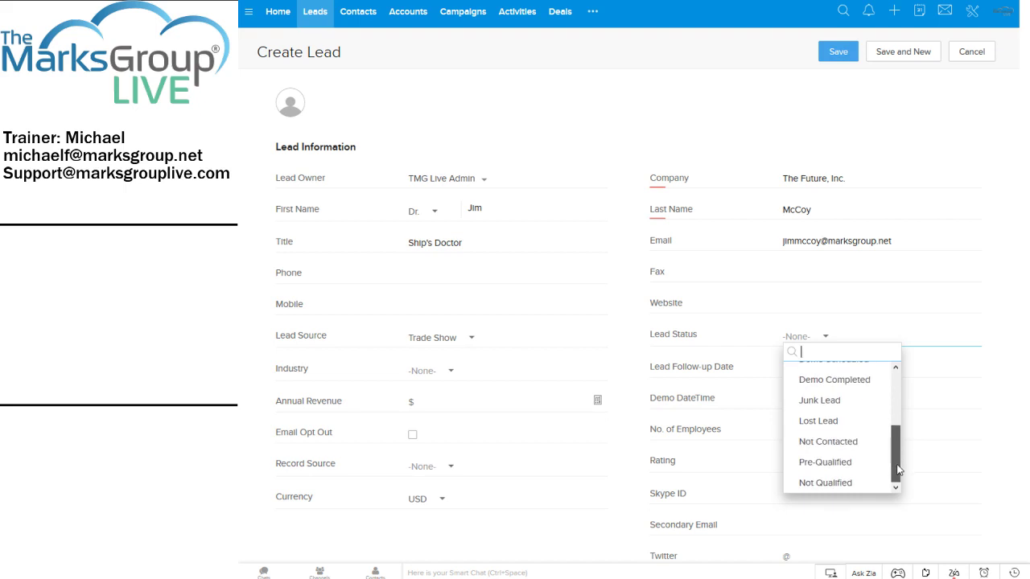
{"action": "left_click", "coordinate": [849, 463]}
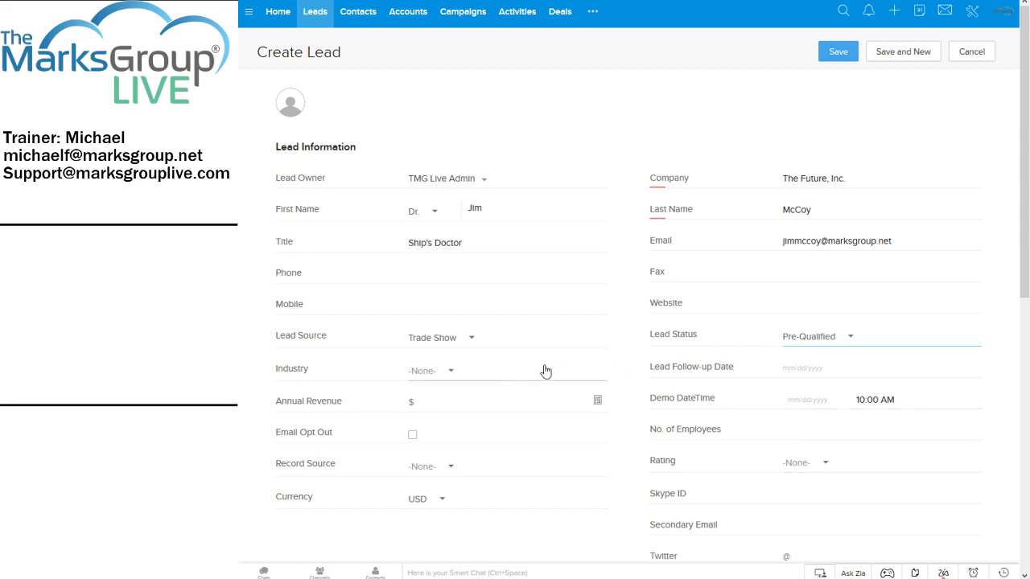
Pick Large Enterprise from the Industry list.
{"action": "left_click", "coordinate": [450, 372]}
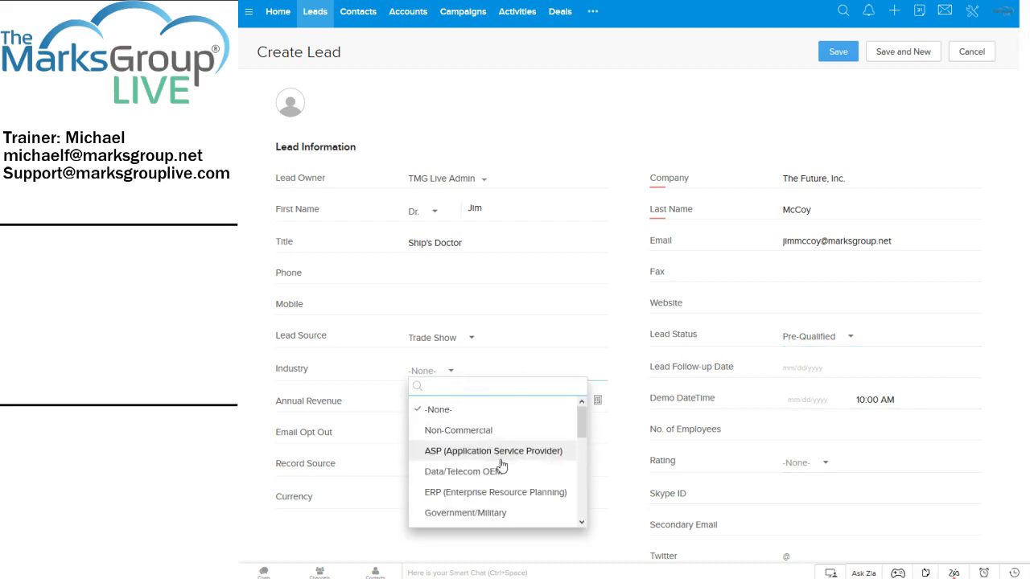
{"action": "scroll", "coordinate": [501, 469], "scroll_direction": "down", "scroll_amount": 5}
{"action": "scroll", "coordinate": [502, 469], "scroll_direction": "down", "scroll_amount": 2}
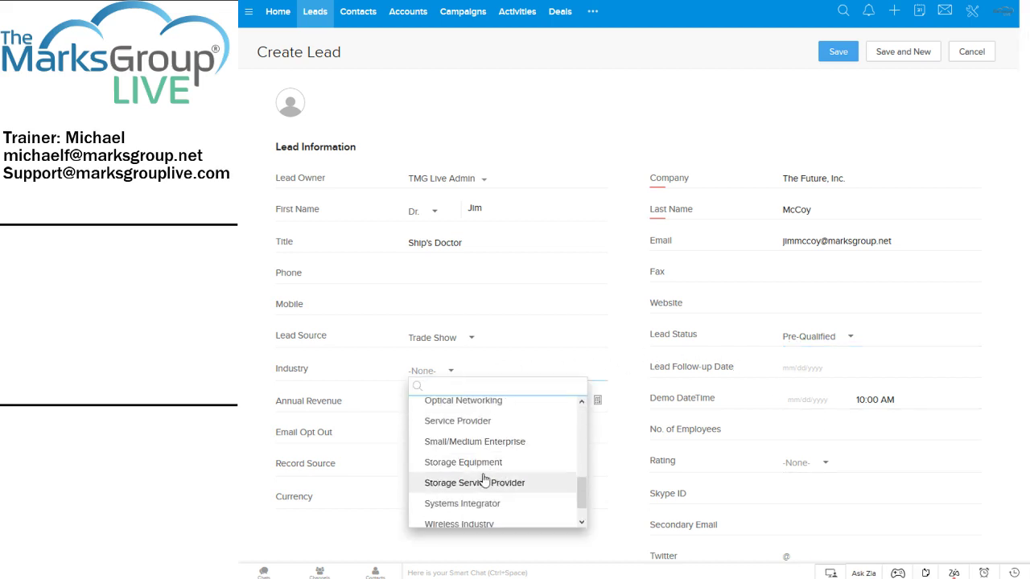
{"action": "scroll", "coordinate": [483, 482], "scroll_direction": "up", "scroll_amount": 8}
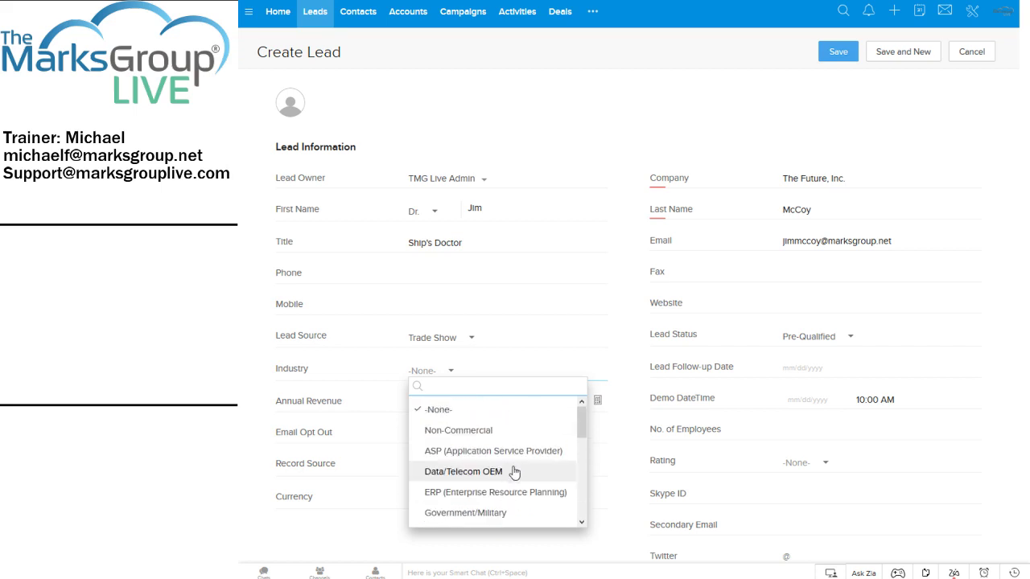
{"action": "scroll", "coordinate": [484, 464], "scroll_direction": "down", "scroll_amount": 3}
{"action": "left_click", "coordinate": [484, 463]}
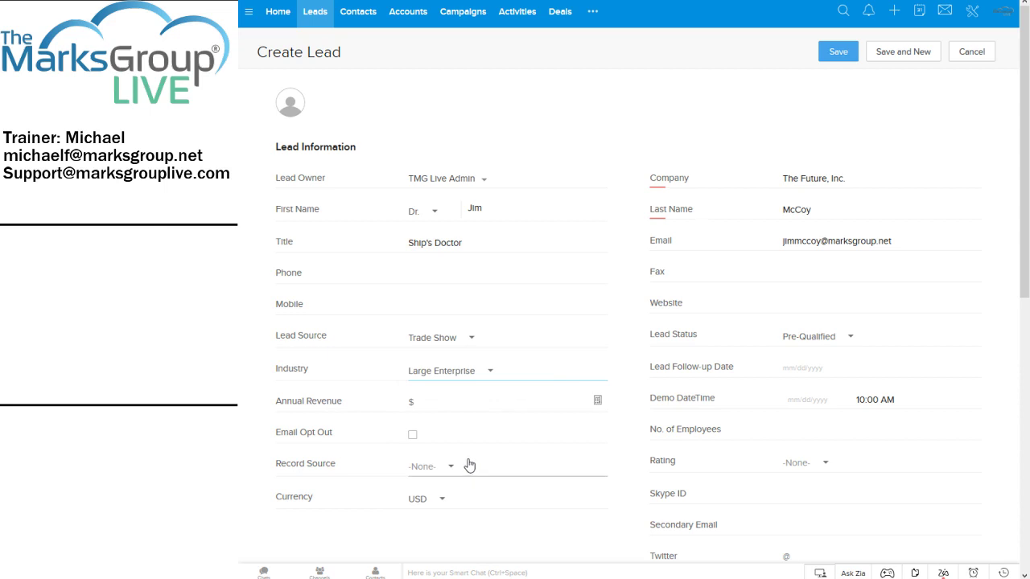
{"action": "left_click", "coordinate": [458, 406]}
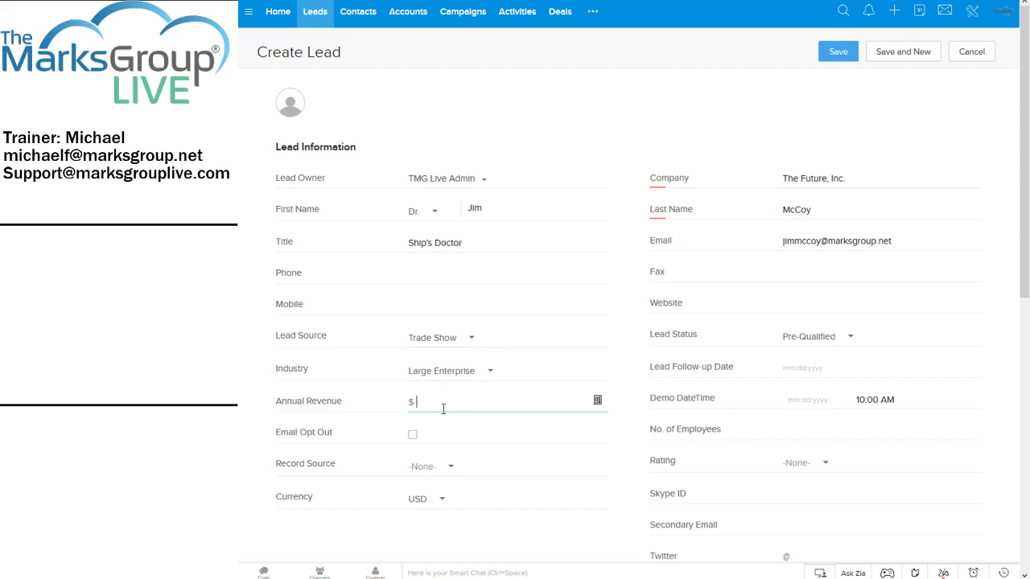
Enter 1000000 as Annual Revenue and scroll down to Address Information.
{"action": "type", "text": "1000000"}
{"action": "scroll", "coordinate": [415, 434], "scroll_direction": "down", "scroll_amount": 3}
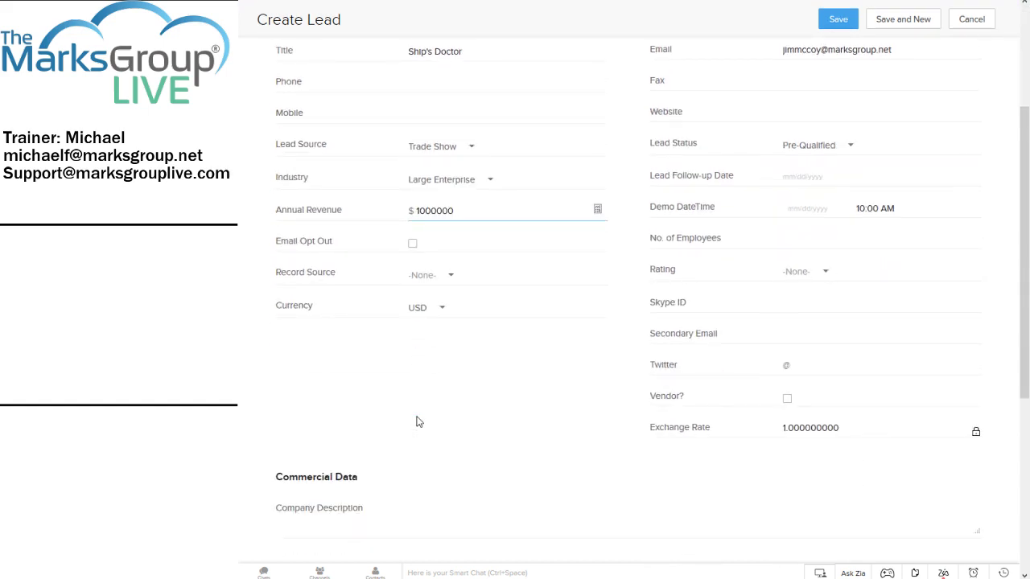
{"action": "scroll", "coordinate": [426, 377], "scroll_direction": "down", "scroll_amount": 4}
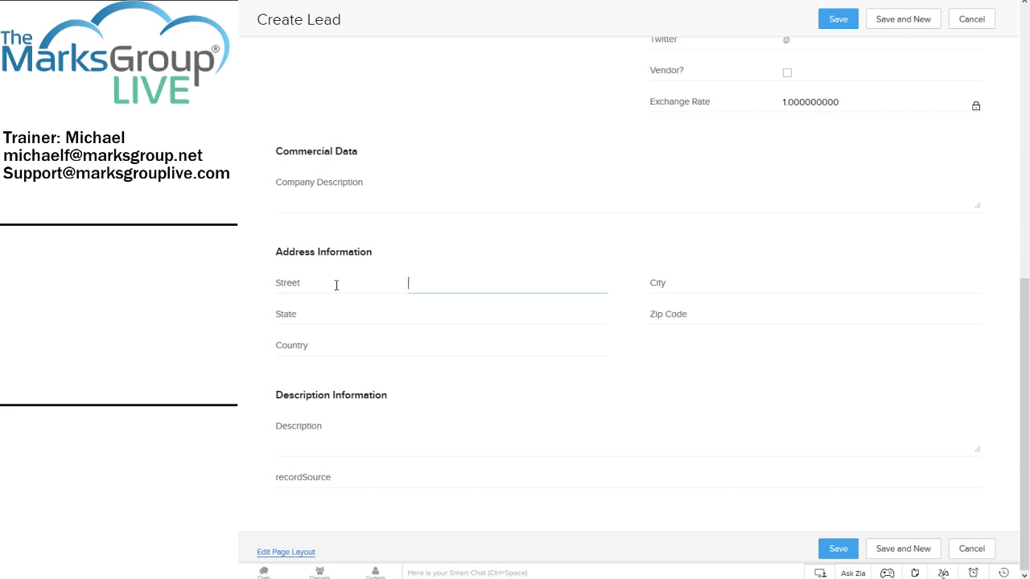
Fill in the lead's street, city, state (PA) and zip code.
{"action": "type", "text": "Main Street"}
{"action": "key", "text": "Tab"}
{"action": "type", "text": "Bi"}
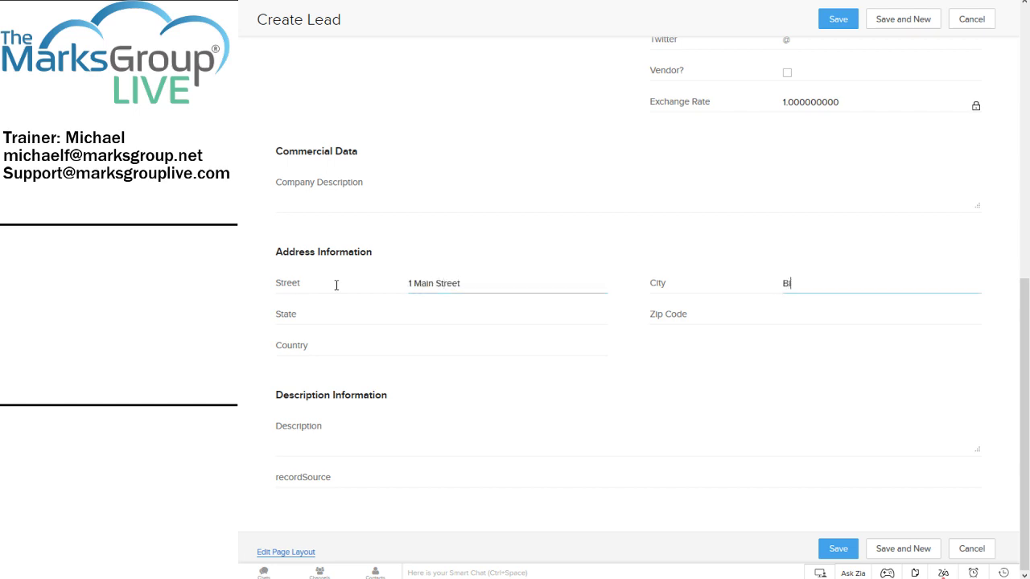
{"action": "type", "text": "g City"}
{"action": "key", "text": "Tab"}
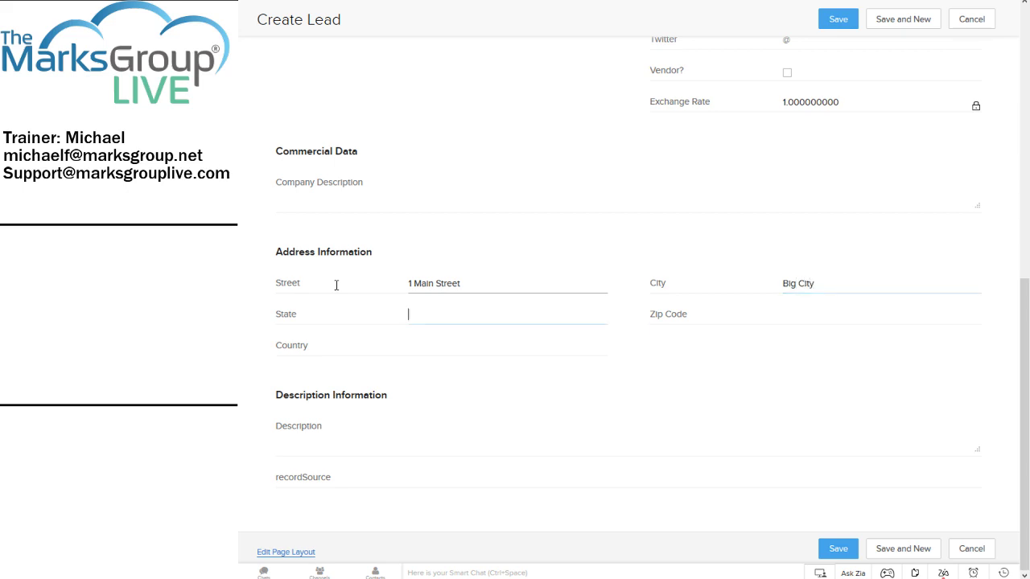
{"action": "type", "text": "Pennsy"}
{"action": "key", "text": "BackSpace"}
{"action": "key", "text": "BackSpace"}
{"action": "key", "text": "BackSpace"}
{"action": "key", "text": "BackSpace"}
{"action": "key", "text": "BackSpace"}
{"action": "type", "text": "A"}
{"action": "type", "text": "19"}
{"action": "type", "text": "000"}
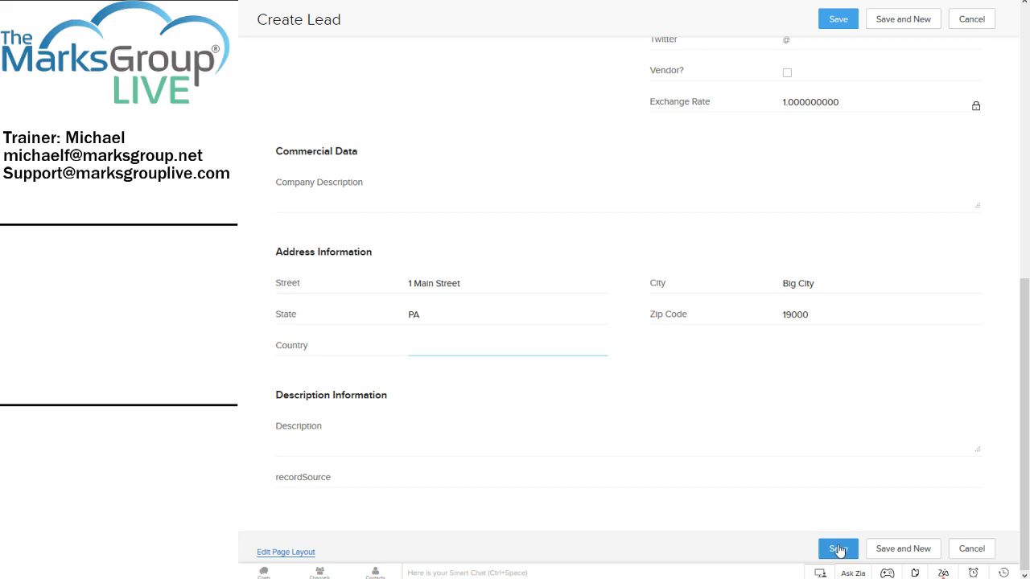
Write the Exobiology Here trade-show note (DC, December 2018, small, furry animals) and save the lead.
{"action": "left_click", "coordinate": [517, 445]}
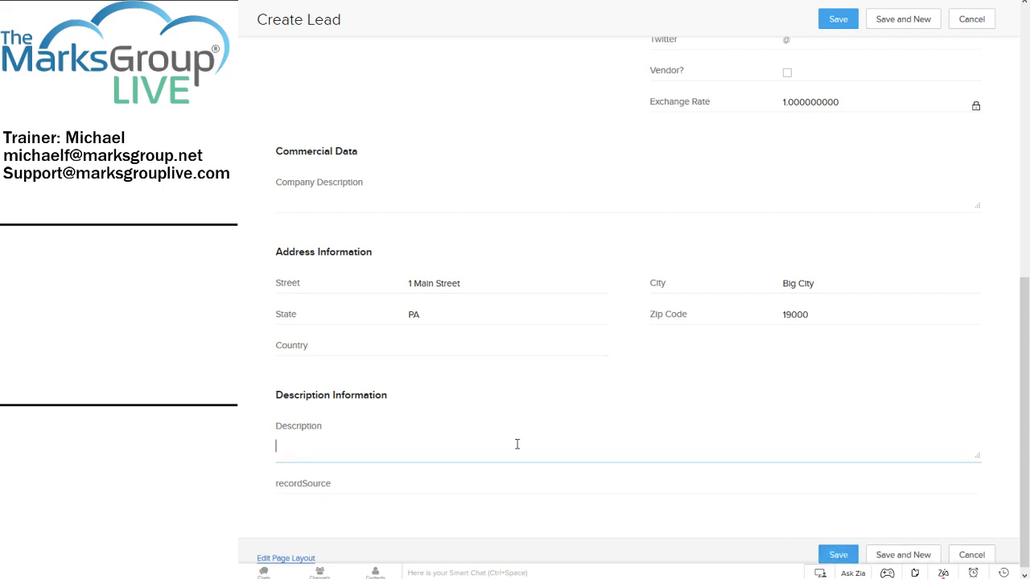
{"action": "type", "text": "Met Dr. McCoy at a trade show in J"}
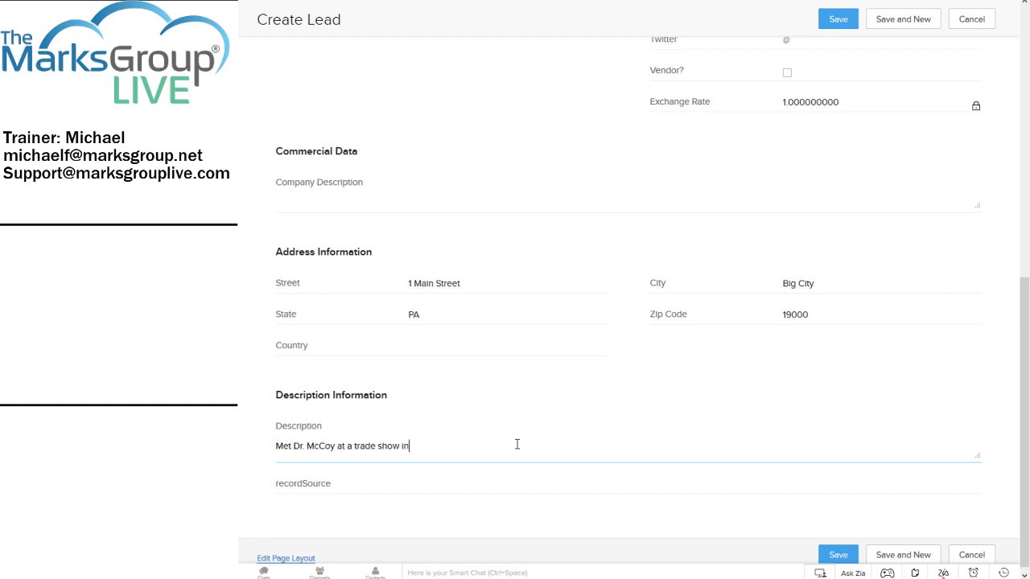
{"action": "key", "text": "BackSpace"}
{"action": "key", "text": "BackSpace"}
{"action": "key", "text": "BackSpace"}
{"action": "key", "text": "BackSpace"}
{"action": "key", "text": "BackSpace"}
{"action": "key", "text": "BackSpace"}
{"action": "key", "text": "BackSpace"}
{"action": "key", "text": "BackSpace"}
{"action": "key", "text": "BackSpace"}
{"action": "key", "text": "BackSpace"}
{"action": "key", "text": "BackSpace"}
{"action": "key", "text": "BackSpace"}
{"action": "key", "text": "BackSpace"}
{"action": "type", "text": "the Exobiology Here tra"}
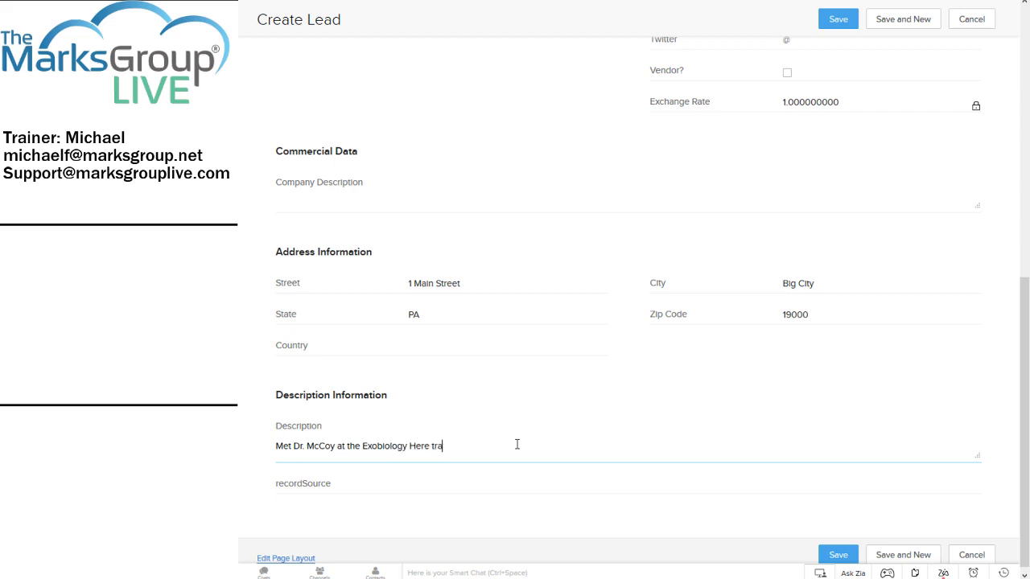
{"action": "type", "text": "de hshow in CD"}
{"action": "key", "text": "BackSpace"}
{"action": "key", "text": "BackSpace"}
{"action": "type", "text": "DC in December 2018"}
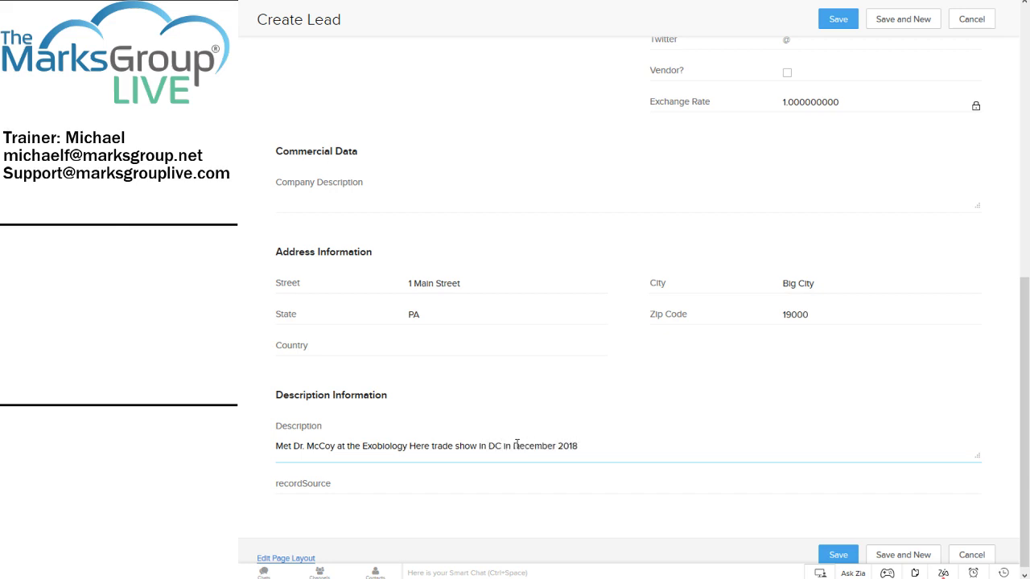
{"action": "type", "text": "; expressed interest in small, furry animals."}
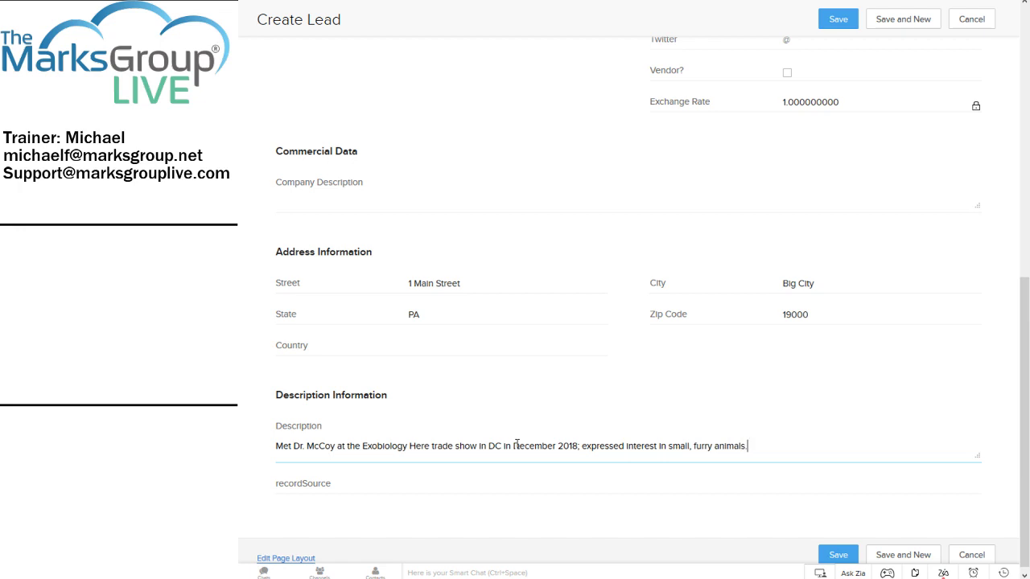
{"action": "left_click", "coordinate": [839, 556]}
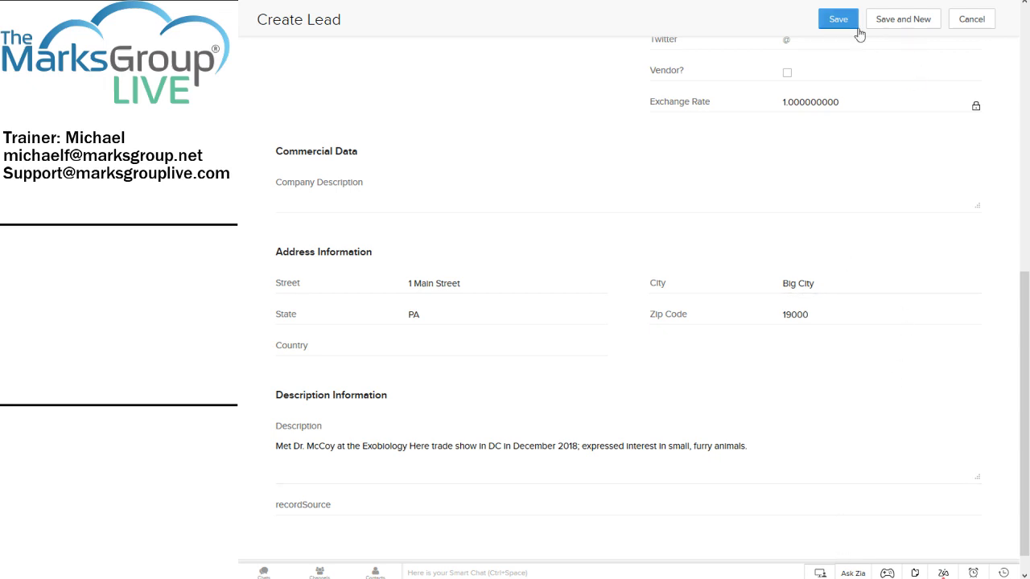
{"action": "left_click", "coordinate": [833, 23]}
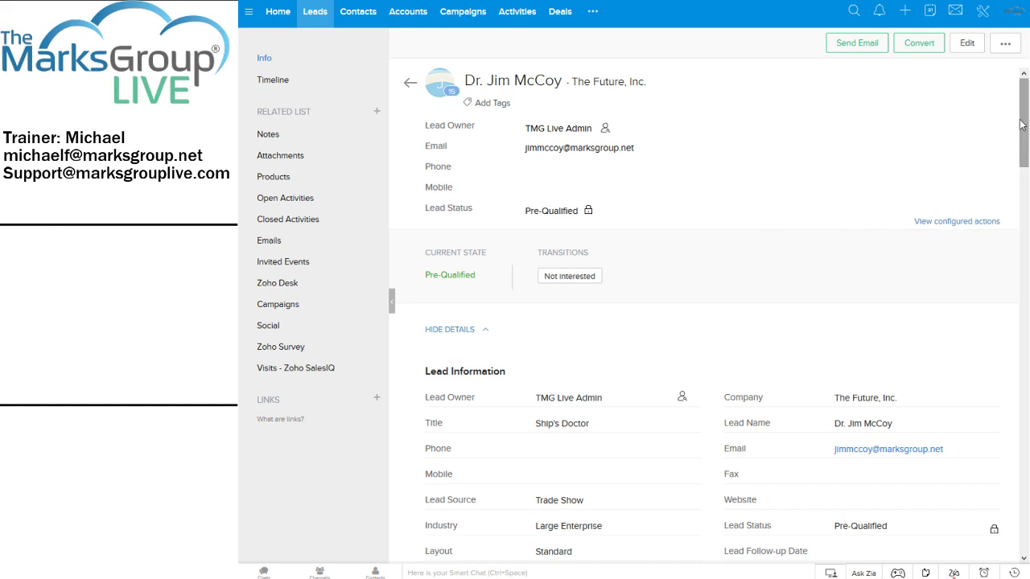
{"action": "left_click_drag", "start_coordinate": [1020, 123], "coordinate": [1022, 171]}
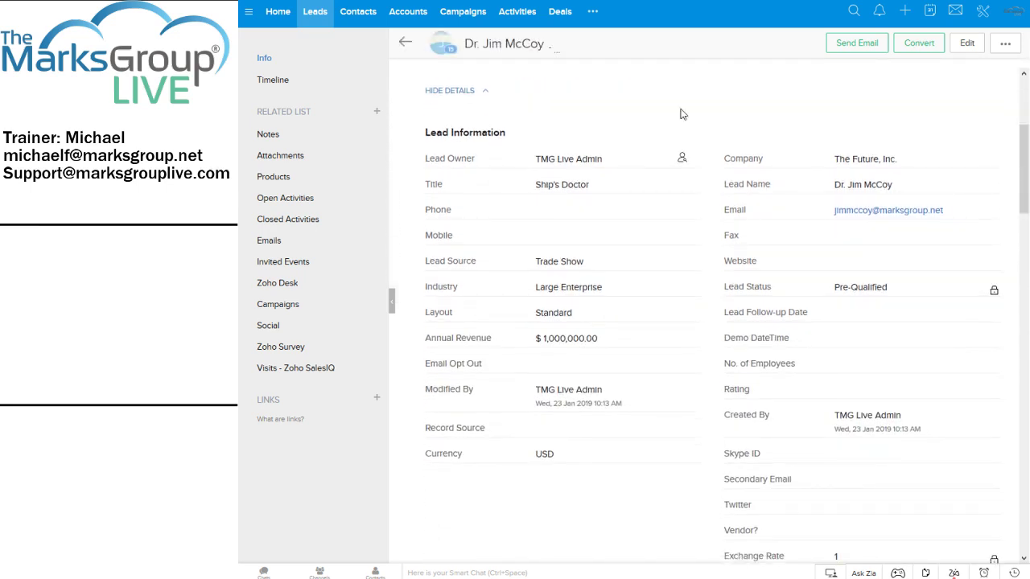
{"action": "left_click", "coordinate": [454, 93]}
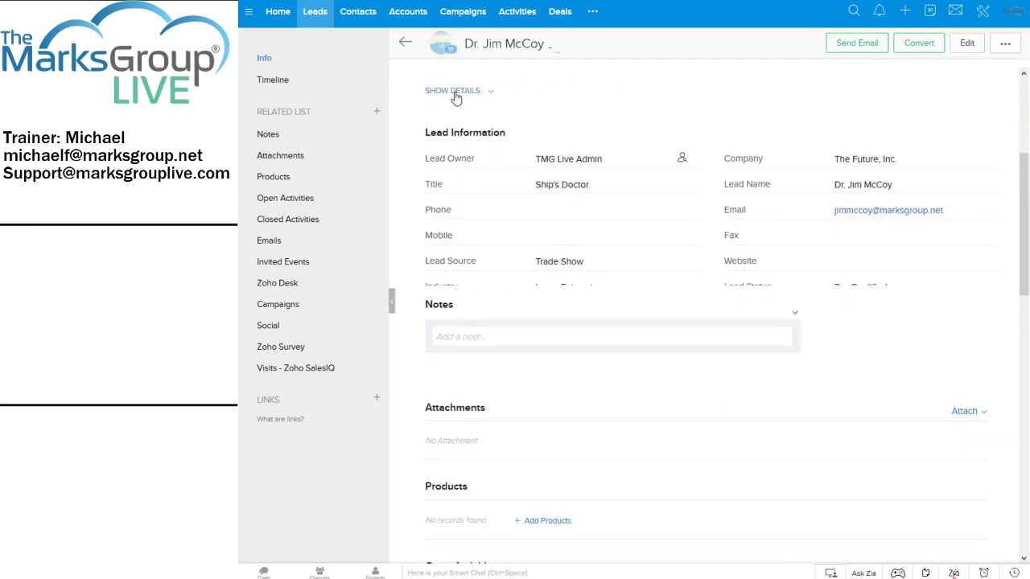
{"action": "left_click", "coordinate": [451, 93]}
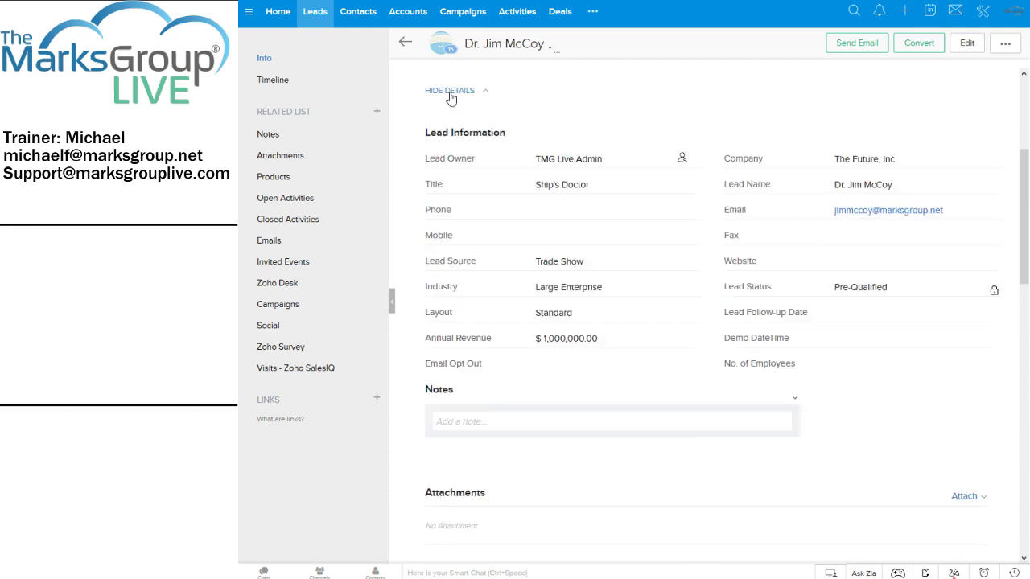
{"action": "left_click_drag", "start_coordinate": [1026, 153], "coordinate": [1005, 279]}
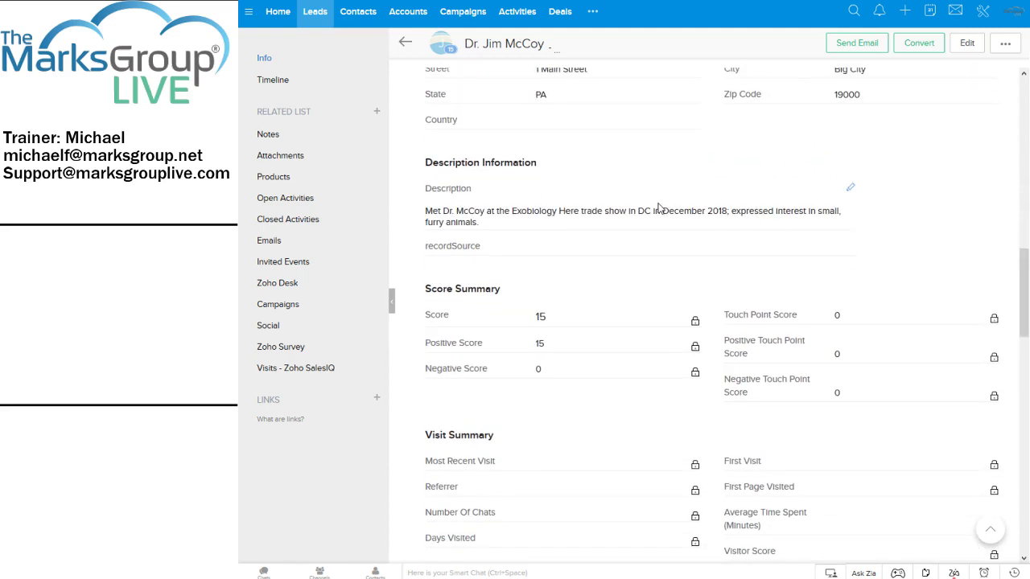
Remove the trade-show text from Description and save the field empty.
{"action": "left_click", "coordinate": [850, 191]}
{"action": "left_click_drag", "start_coordinate": [618, 229], "coordinate": [292, 123]}
{"action": "key", "text": "ctrl+c"}
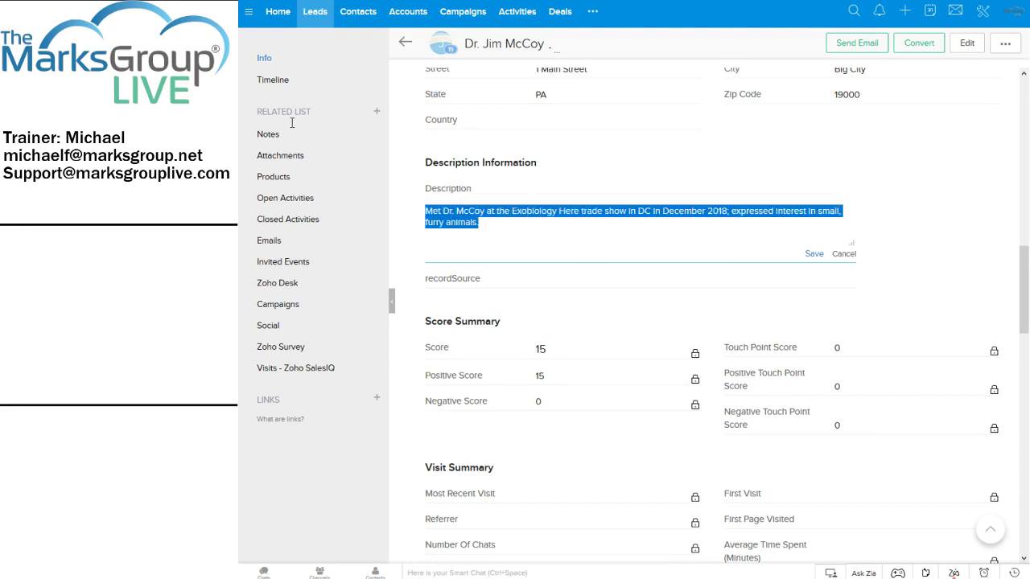
{"action": "key", "text": "BackSpace"}
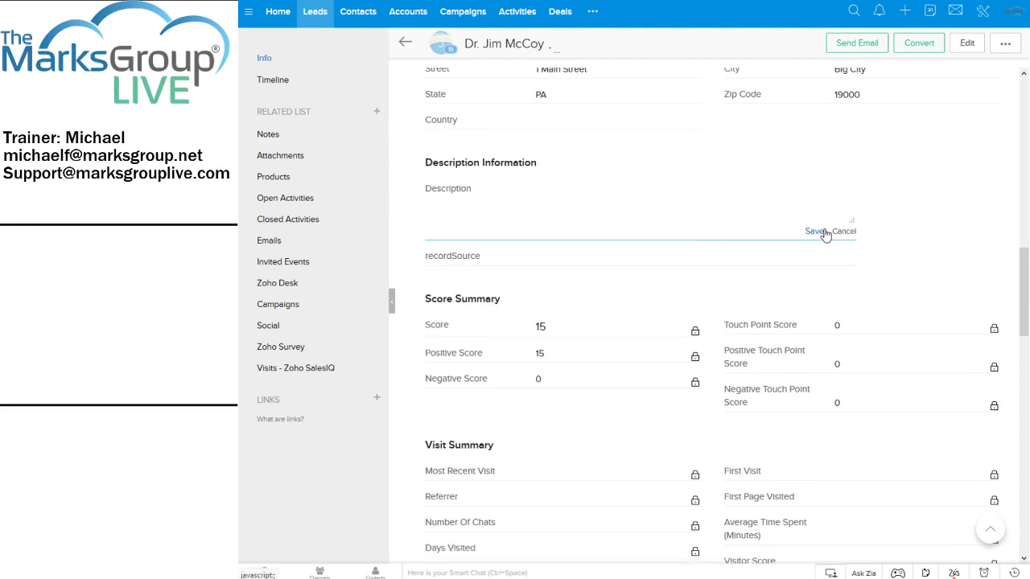
{"action": "left_click", "coordinate": [815, 232]}
Paste the trade-show text into a new note on the lead and save it.
{"action": "scroll", "coordinate": [730, 322], "scroll_direction": "up", "scroll_amount": 8}
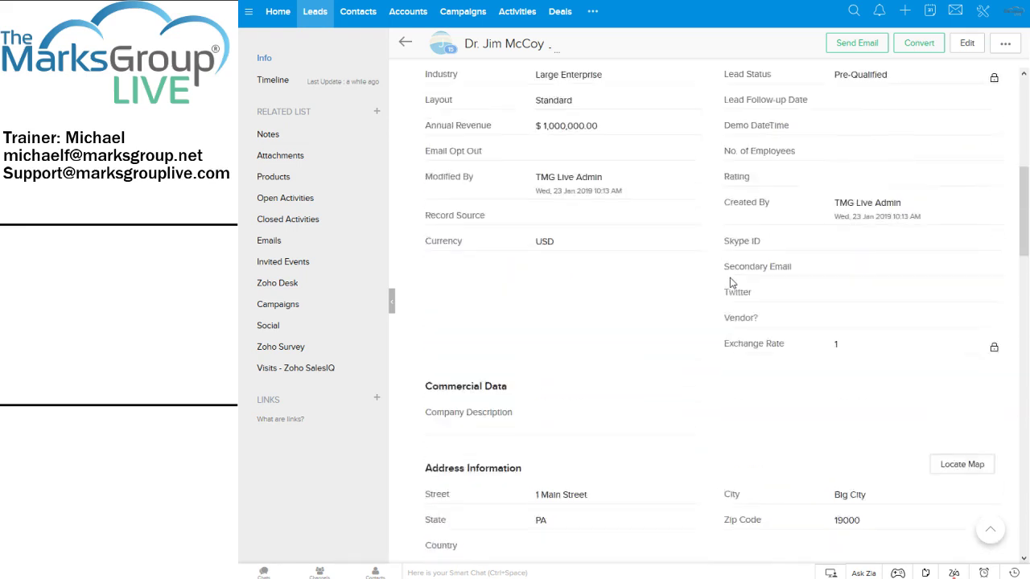
{"action": "left_click_drag", "start_coordinate": [1022, 173], "coordinate": [1016, 315]}
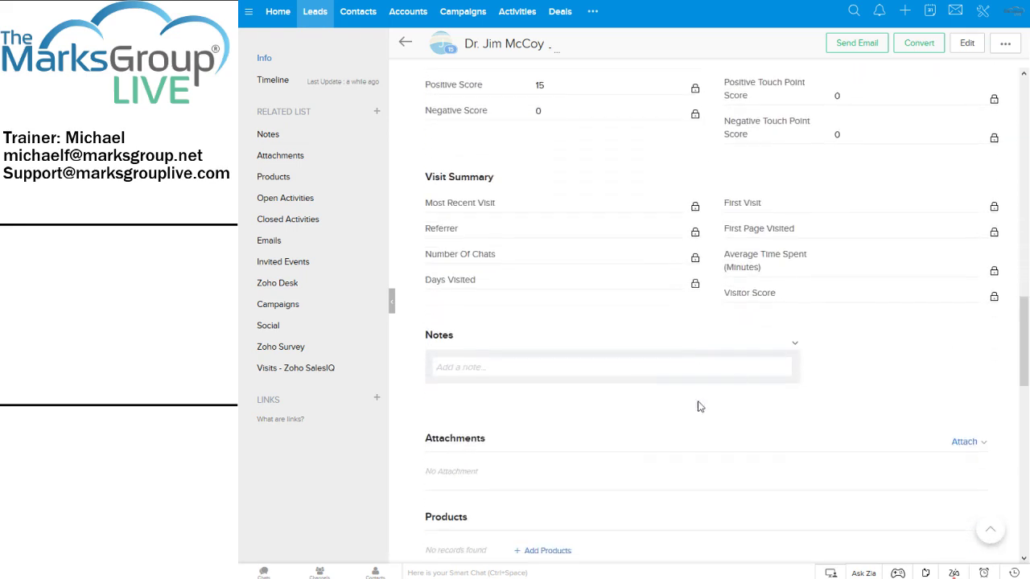
{"action": "left_click", "coordinate": [636, 370]}
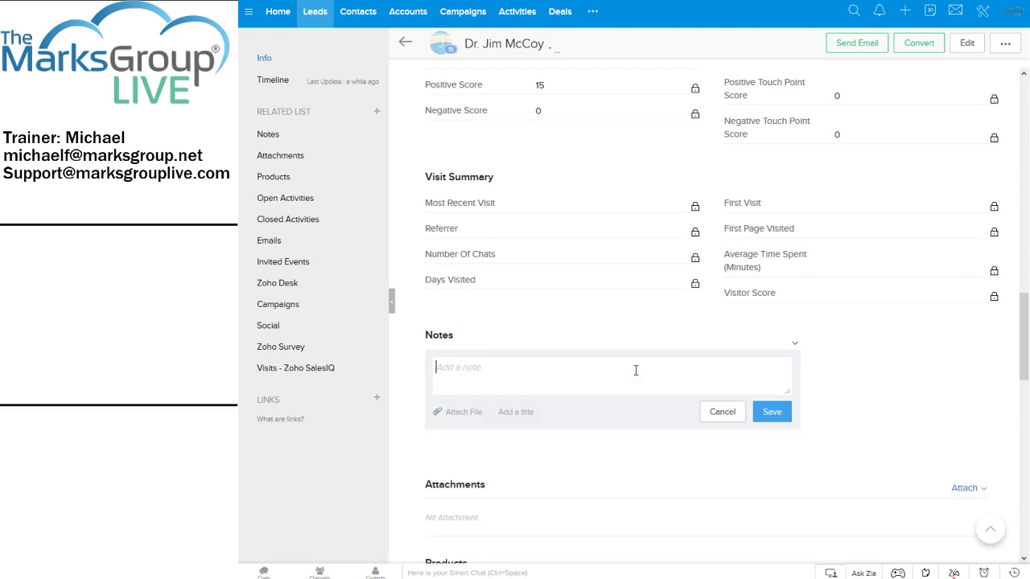
{"action": "key", "text": "ctrl+v"}
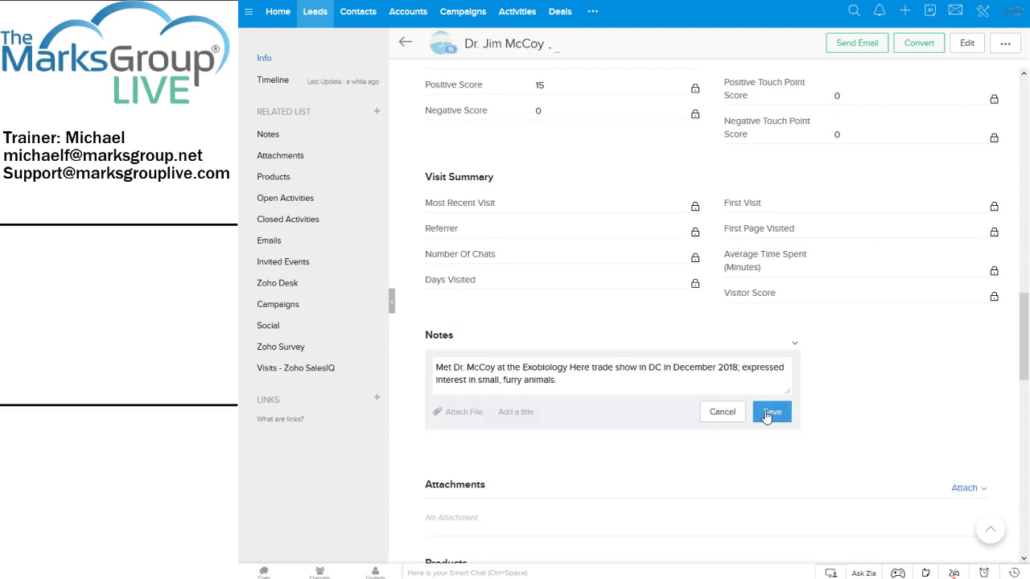
{"action": "left_click", "coordinate": [769, 413]}
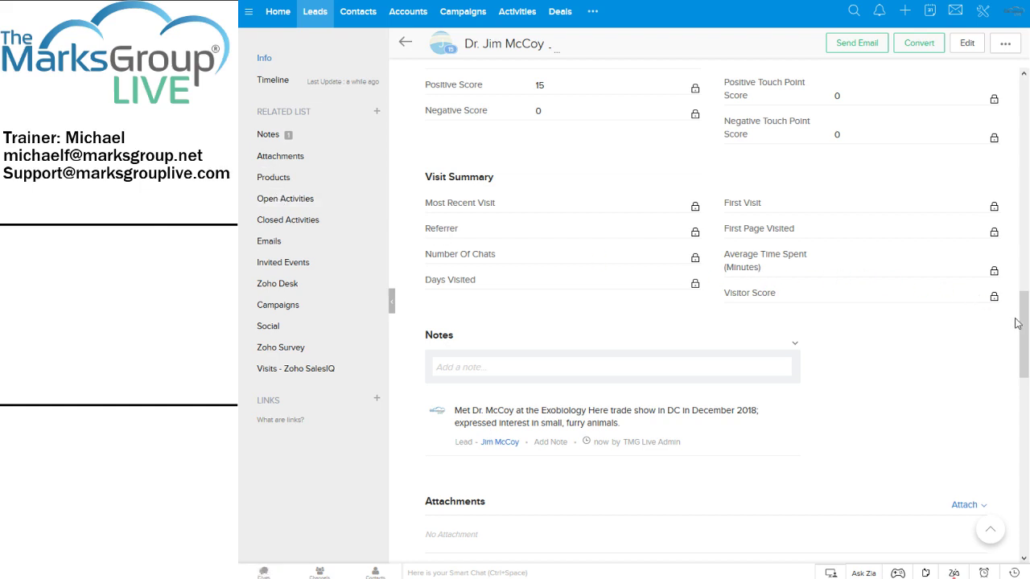
{"action": "left_click_drag", "start_coordinate": [1019, 317], "coordinate": [1024, 366]}
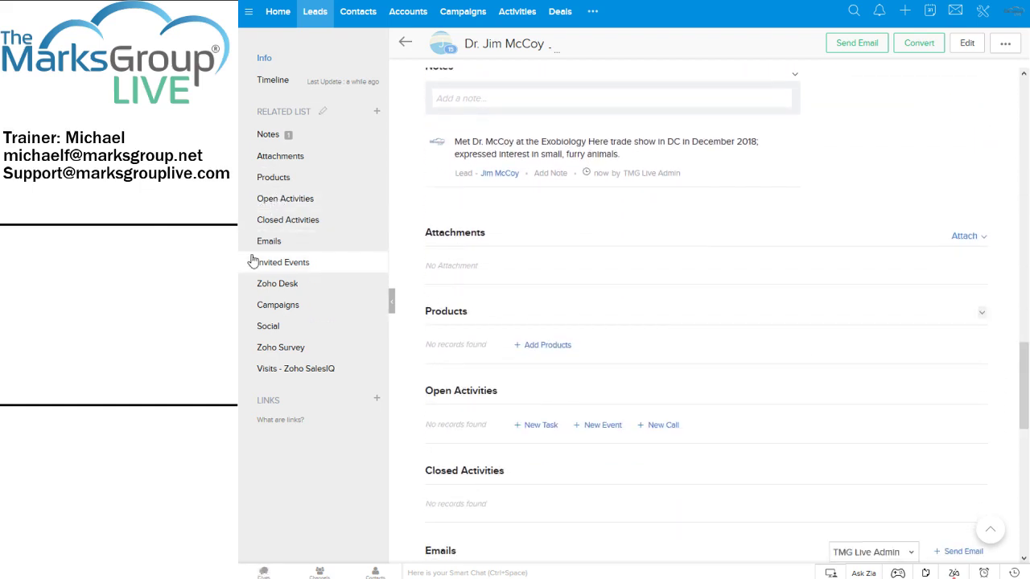
{"action": "left_click", "coordinate": [394, 305]}
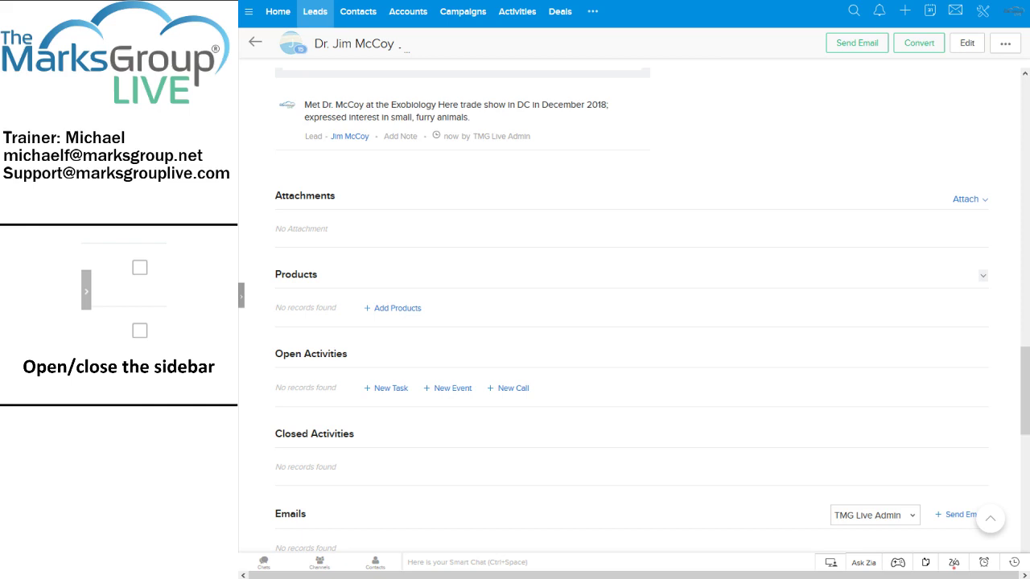
{"action": "left_click", "coordinate": [241, 298]}
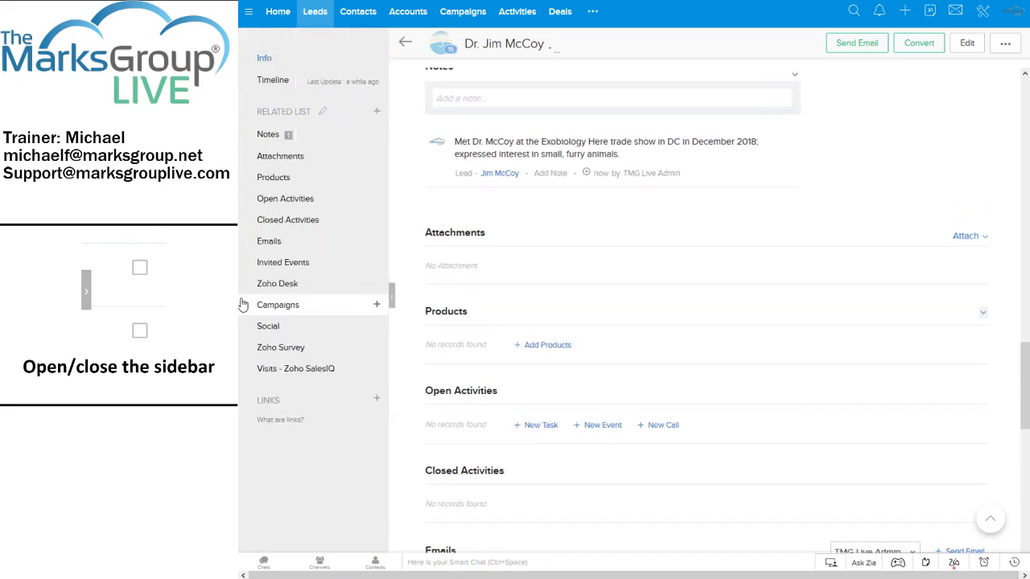
{"action": "left_click", "coordinate": [391, 295]}
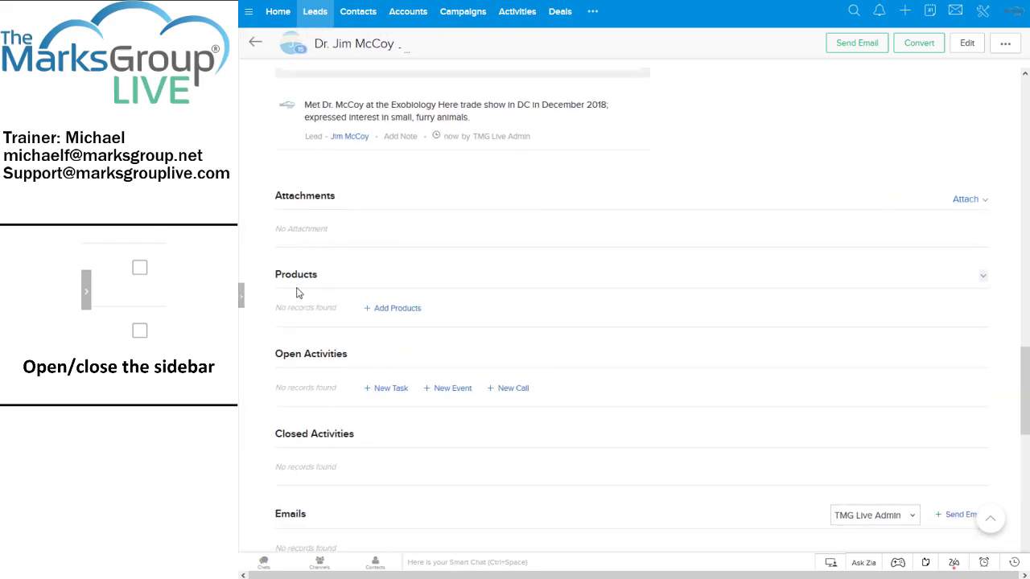
{"action": "left_click", "coordinate": [241, 296]}
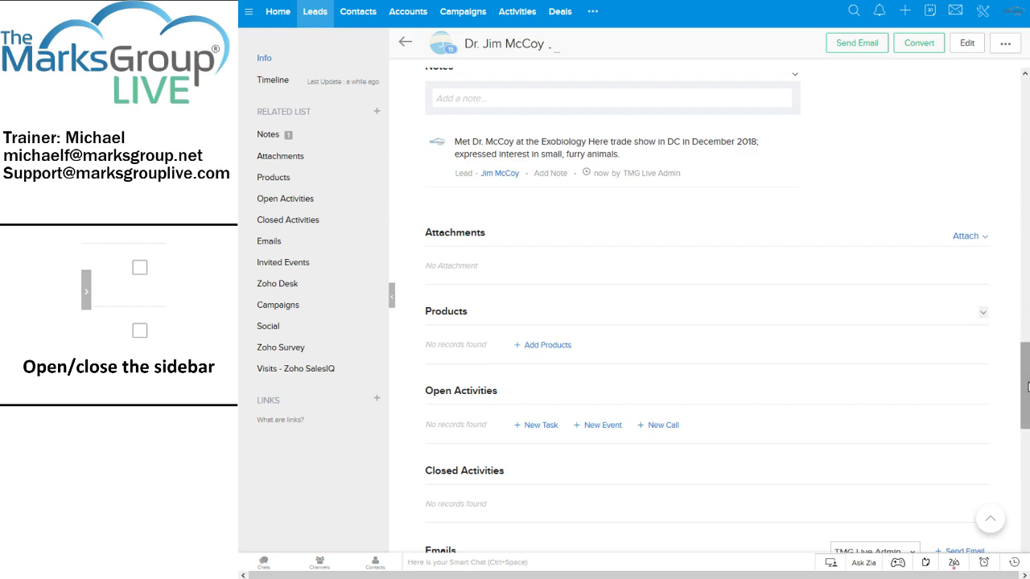
{"action": "left_click_drag", "start_coordinate": [1025, 383], "coordinate": [1026, 121]}
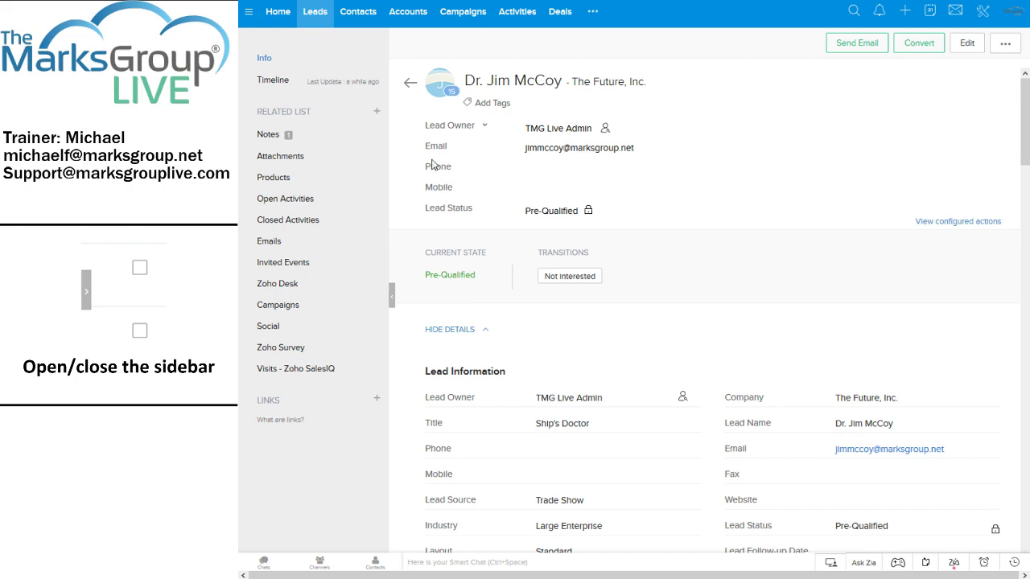
{"action": "left_click", "coordinate": [469, 332]}
{"action": "left_click", "coordinate": [468, 332]}
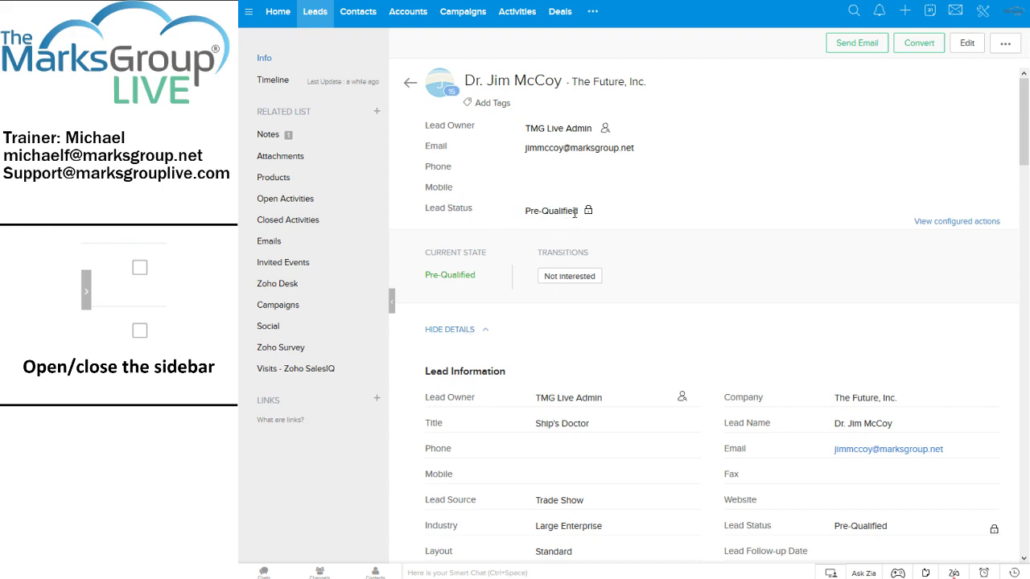
{"action": "scroll", "coordinate": [576, 217], "scroll_direction": "down", "scroll_amount": 4}
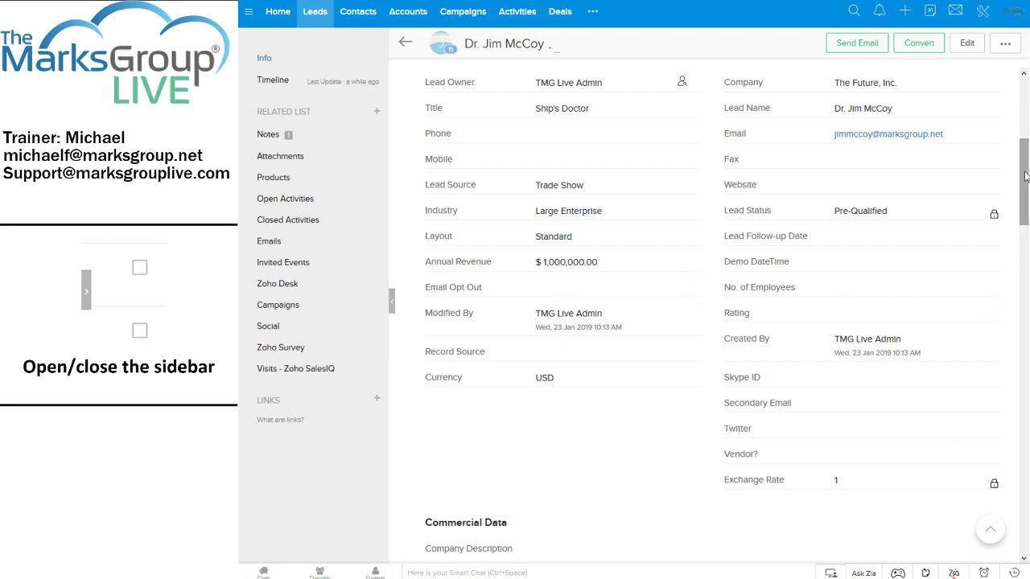
{"action": "scroll", "coordinate": [1019, 176], "scroll_direction": "down", "scroll_amount": 5}
{"action": "scroll", "coordinate": [545, 308], "scroll_direction": "down", "scroll_amount": 2}
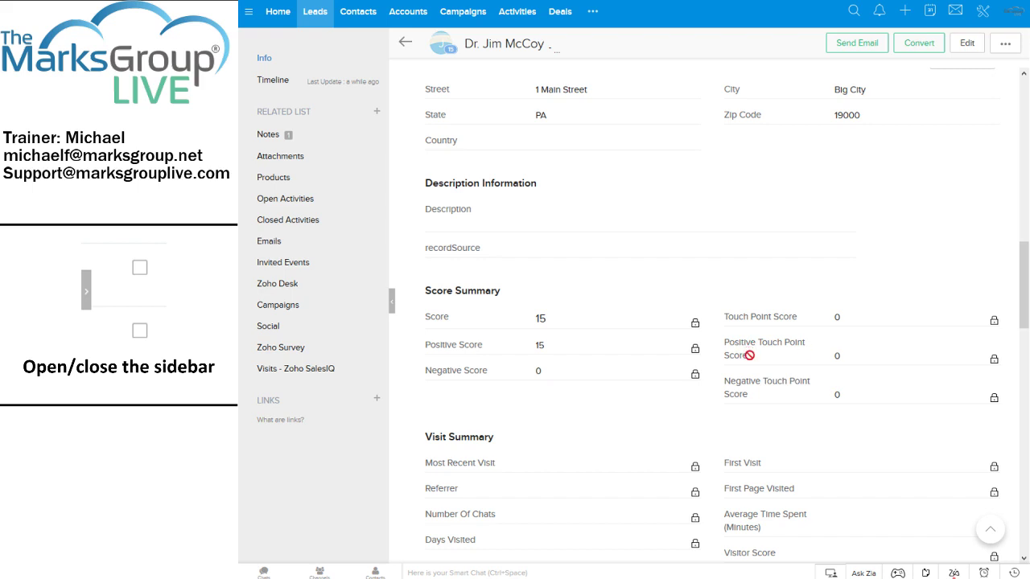
{"action": "left_click_drag", "start_coordinate": [1022, 273], "coordinate": [1022, 397]}
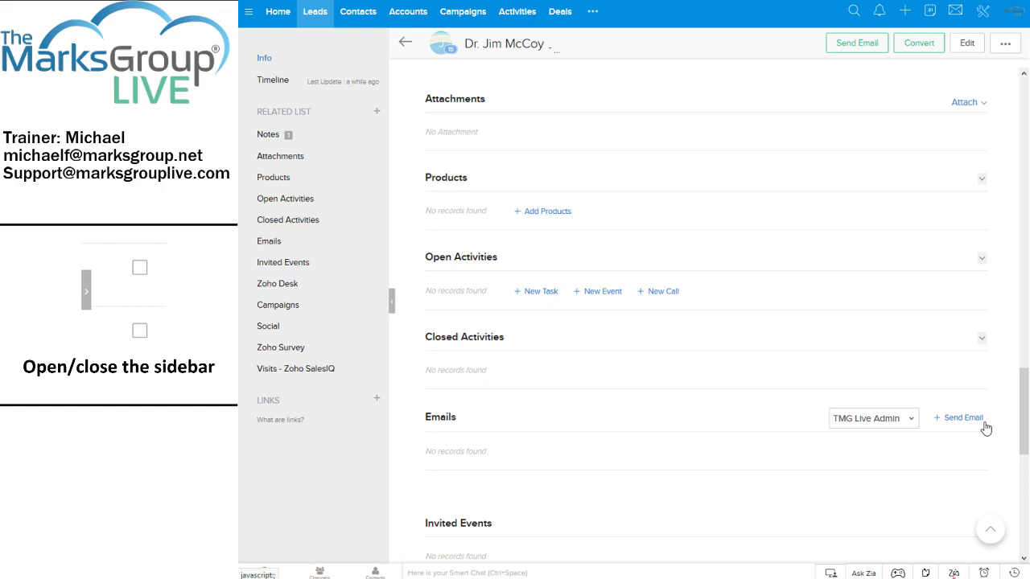
{"action": "left_click_drag", "start_coordinate": [1027, 412], "coordinate": [1026, 485]}
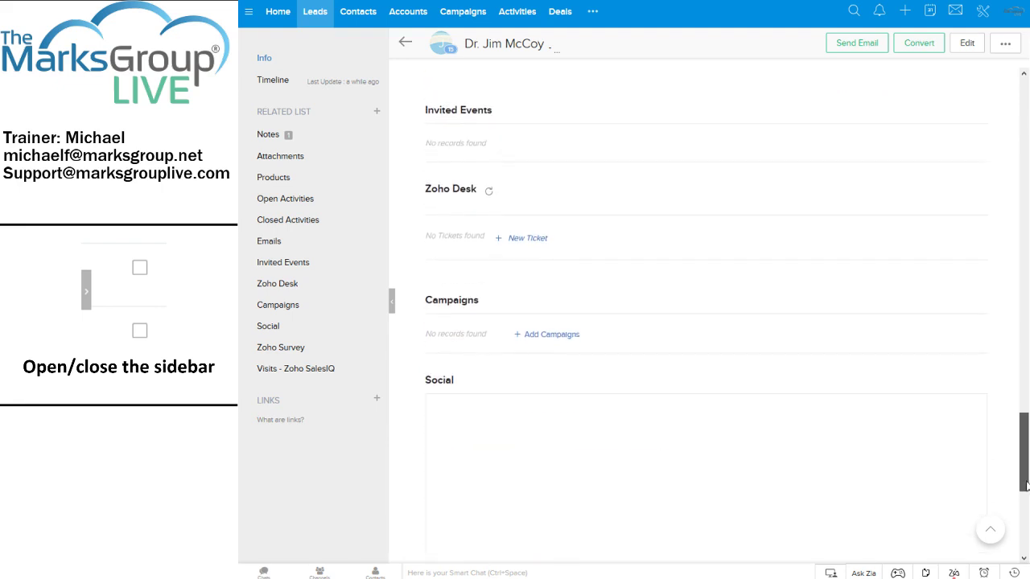
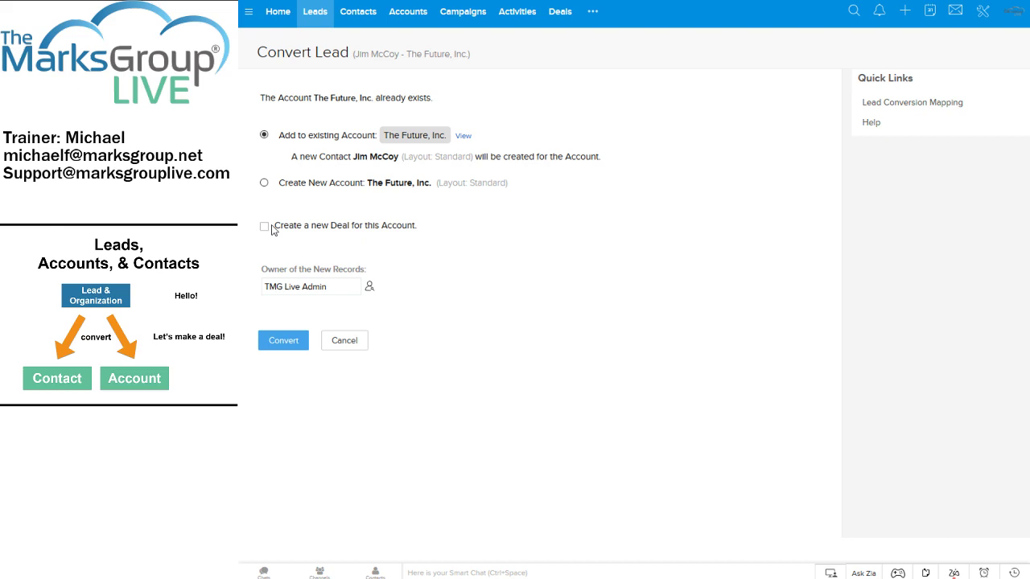
{"action": "left_click", "coordinate": [356, 290]}
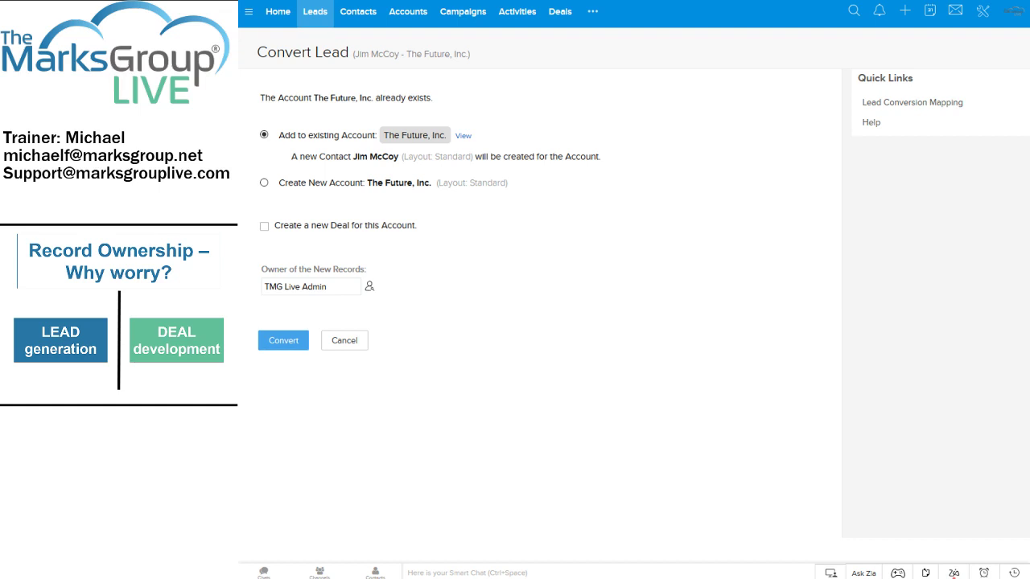
{"action": "left_click", "coordinate": [329, 287]}
{"action": "left_click", "coordinate": [369, 287]}
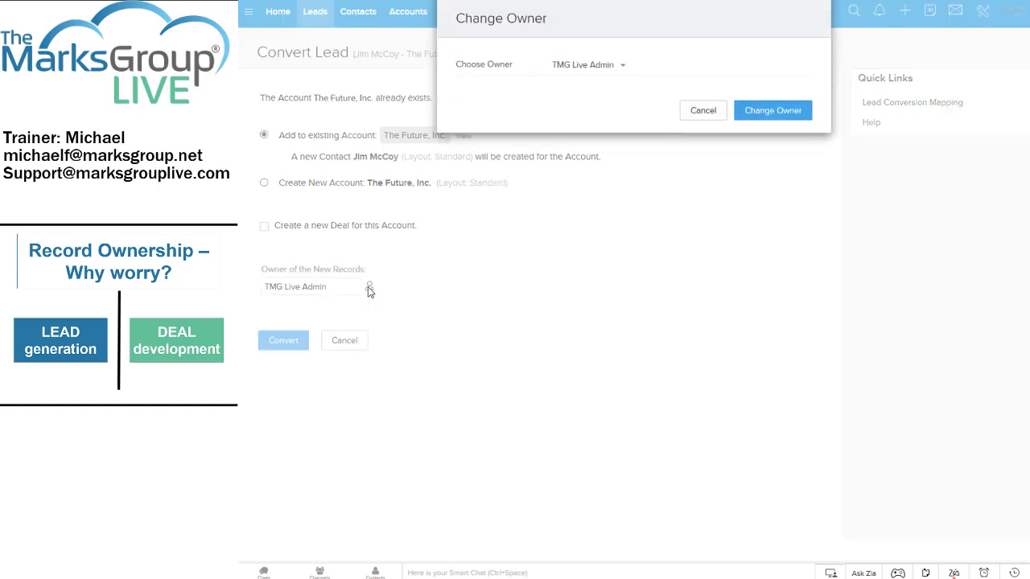
{"action": "left_click", "coordinate": [610, 68]}
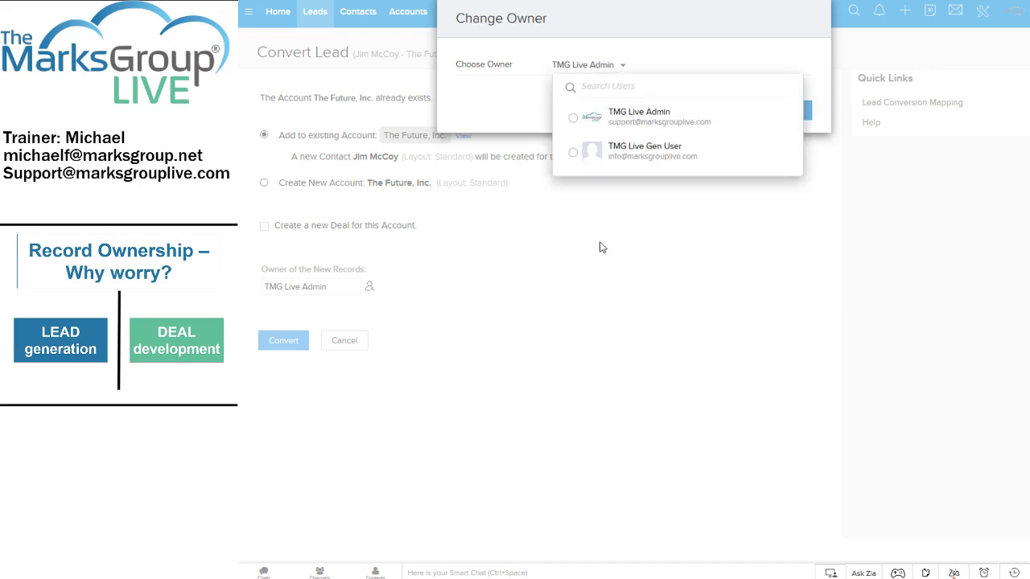
{"action": "left_click", "coordinate": [686, 111]}
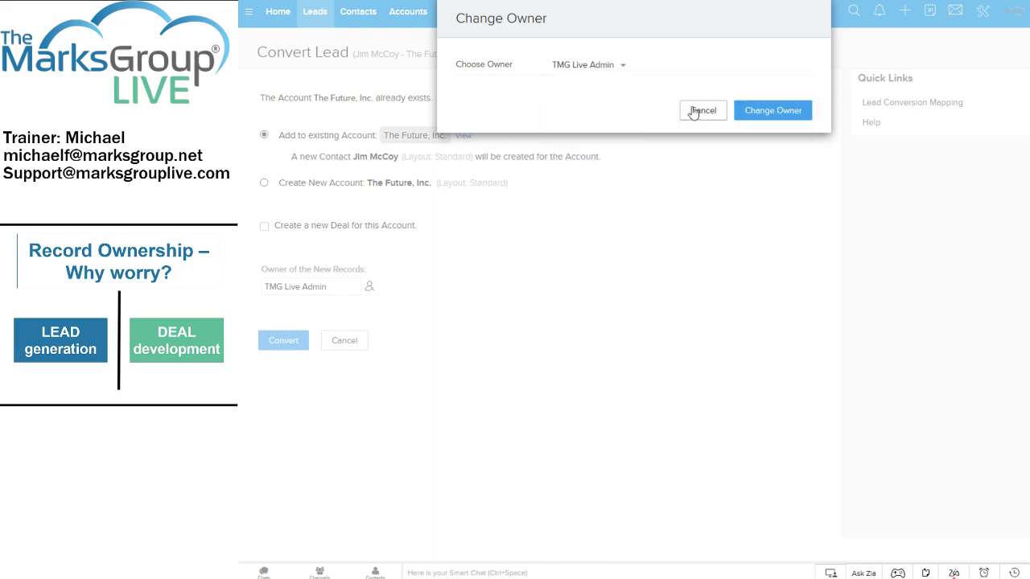
{"action": "left_click", "coordinate": [694, 110]}
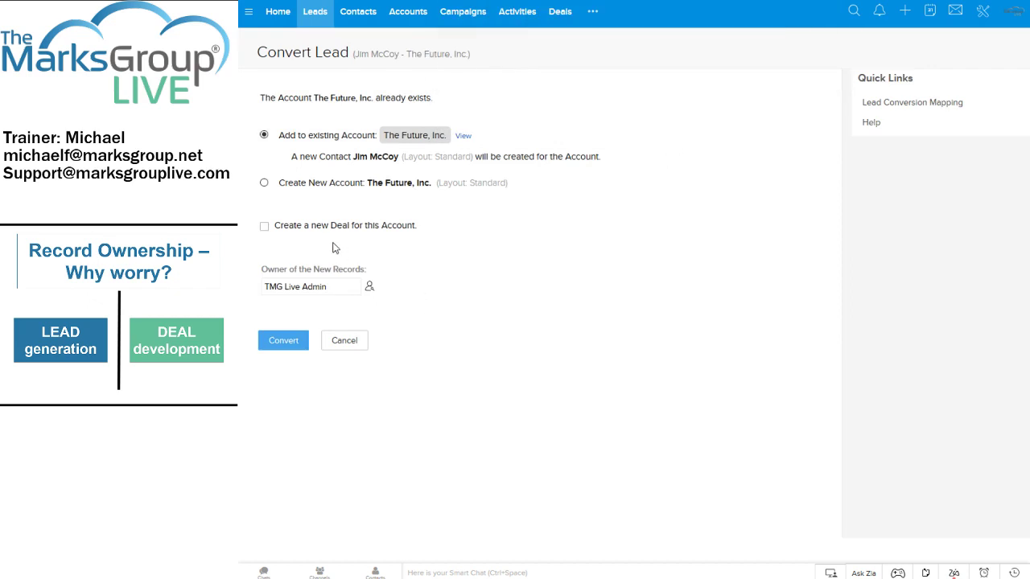
Add a new deal to the conversion and name it 'The Future, Inc.-Small Furry Animal Control 2'.
{"action": "left_click", "coordinate": [266, 227]}
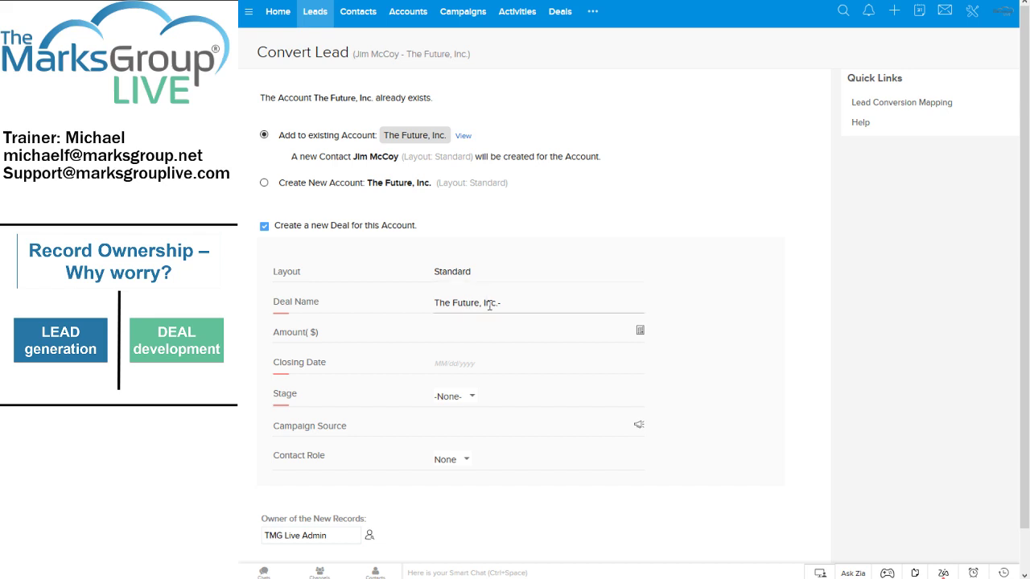
{"action": "left_click", "coordinate": [504, 303]}
{"action": "type", "text": "-Small Furry Animal Tes"}
{"action": "key", "text": "BackSpace"}
{"action": "key", "text": "BackSpace"}
{"action": "key", "text": "BackSpace"}
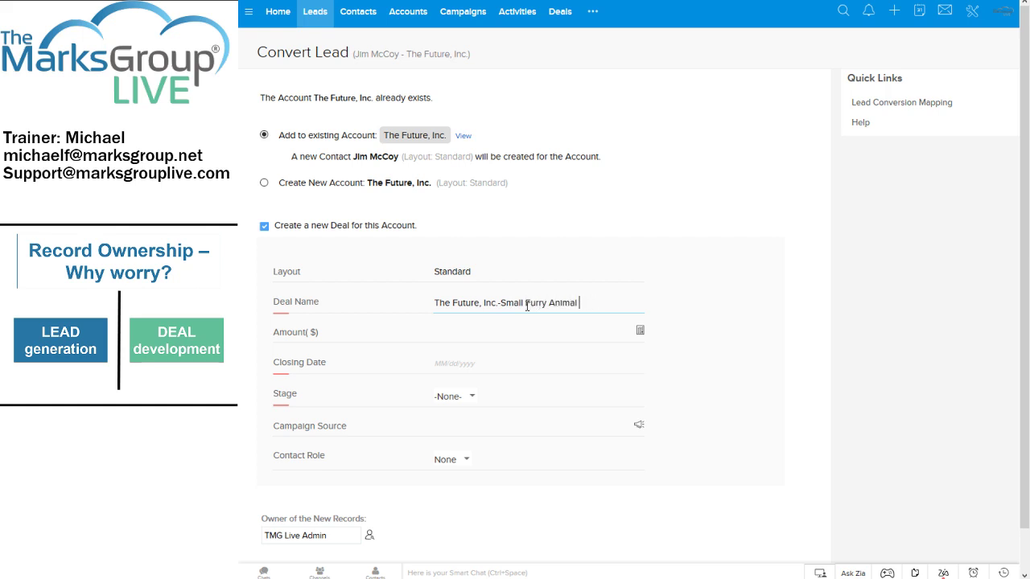
{"action": "type", "text": "Control 2"}
Enter a deal amount of 100002 and a closing date of 02/28/2019.
{"action": "left_click", "coordinate": [524, 327]}
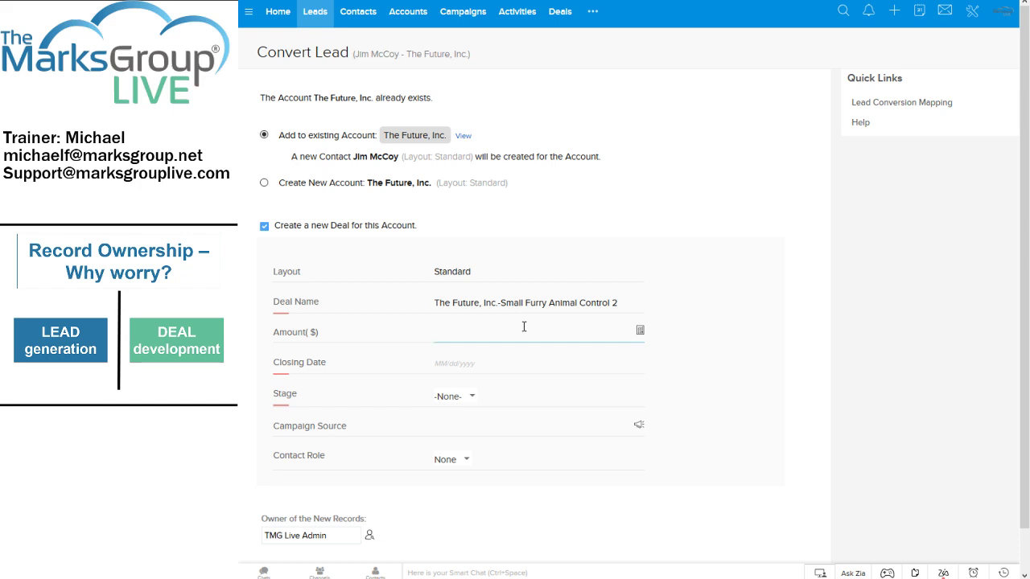
{"action": "type", "text": "100002"}
{"action": "left_click", "coordinate": [473, 368]}
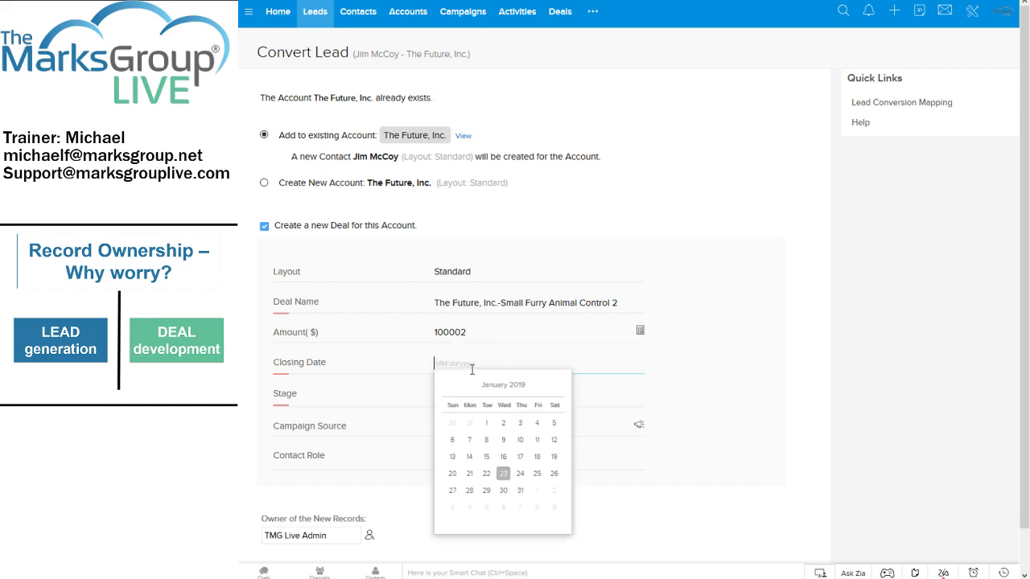
{"action": "left_click", "coordinate": [545, 385]}
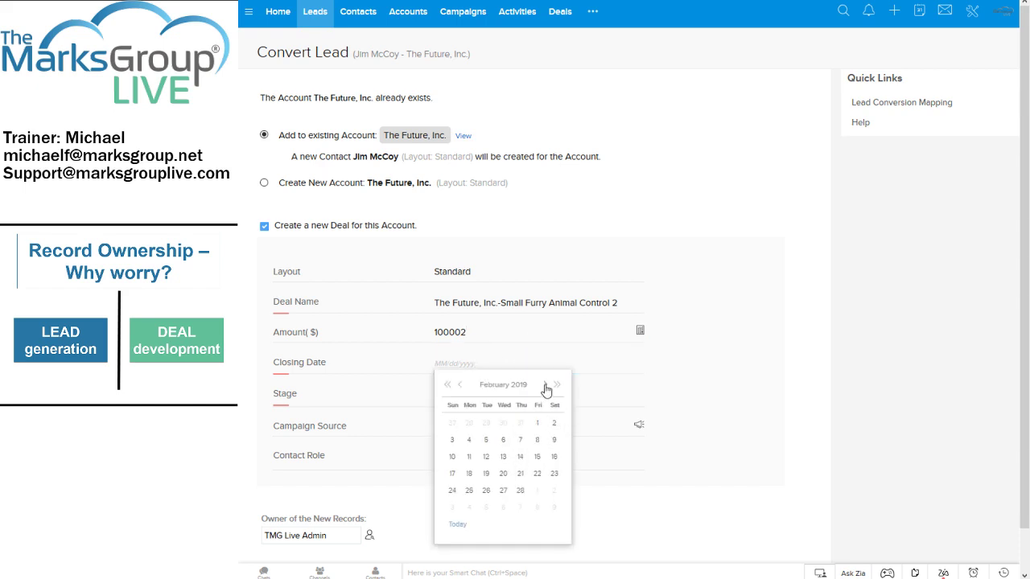
{"action": "left_click", "coordinate": [519, 491]}
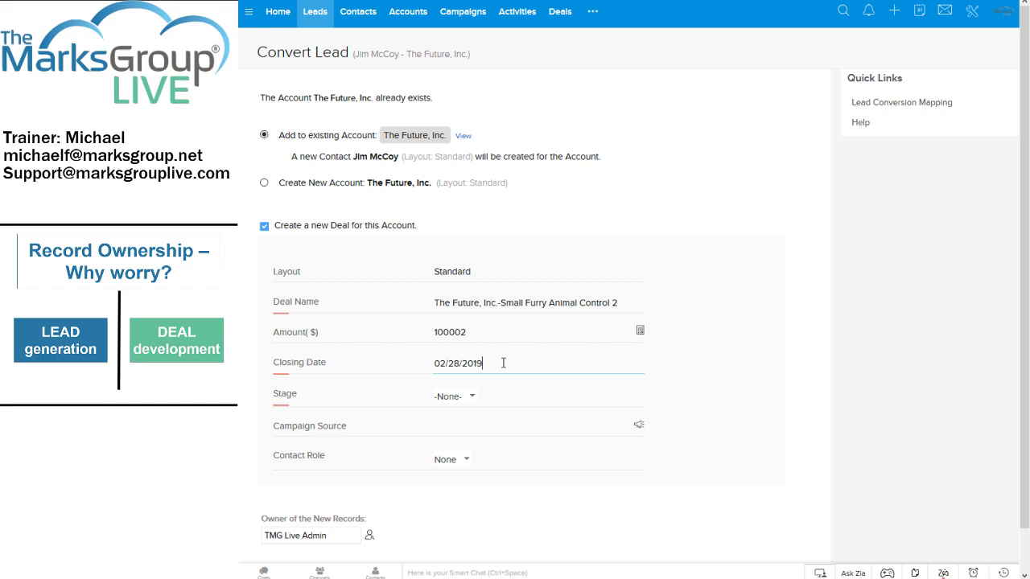
Choose Qualification as the deal stage and Decision Maker as the contact role.
{"action": "left_click", "coordinate": [473, 401]}
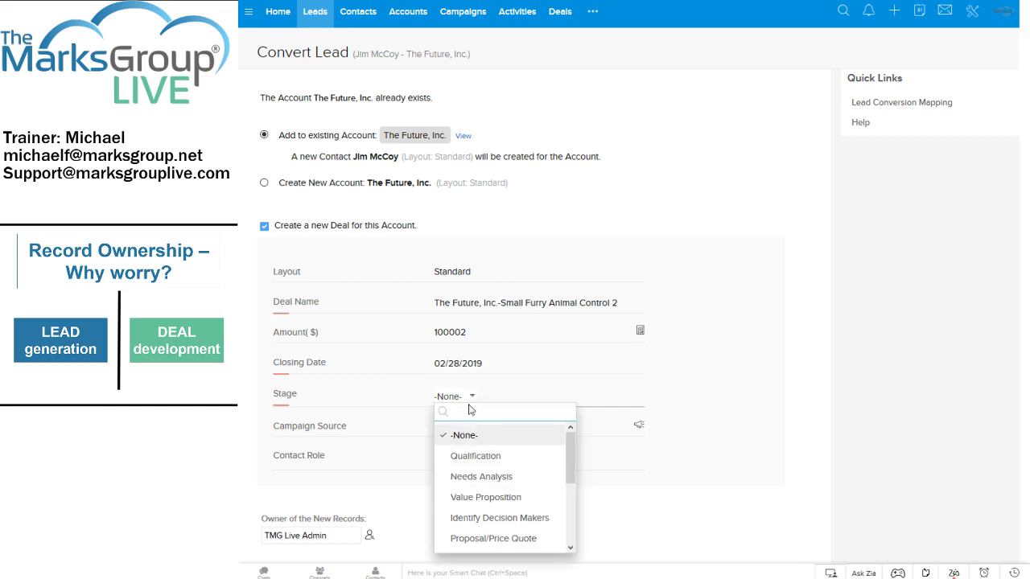
{"action": "left_click", "coordinate": [462, 456]}
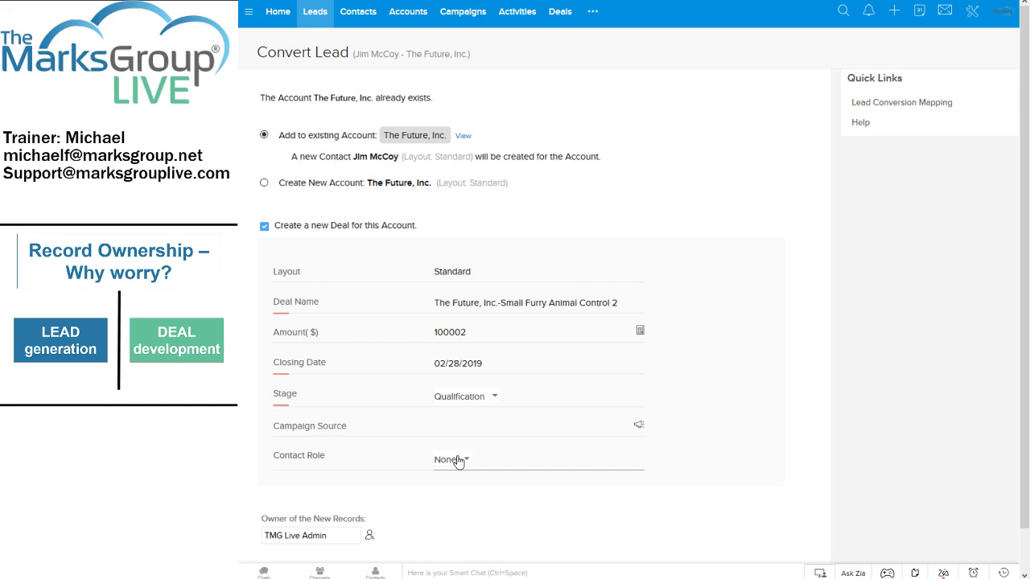
{"action": "left_click", "coordinate": [457, 461]}
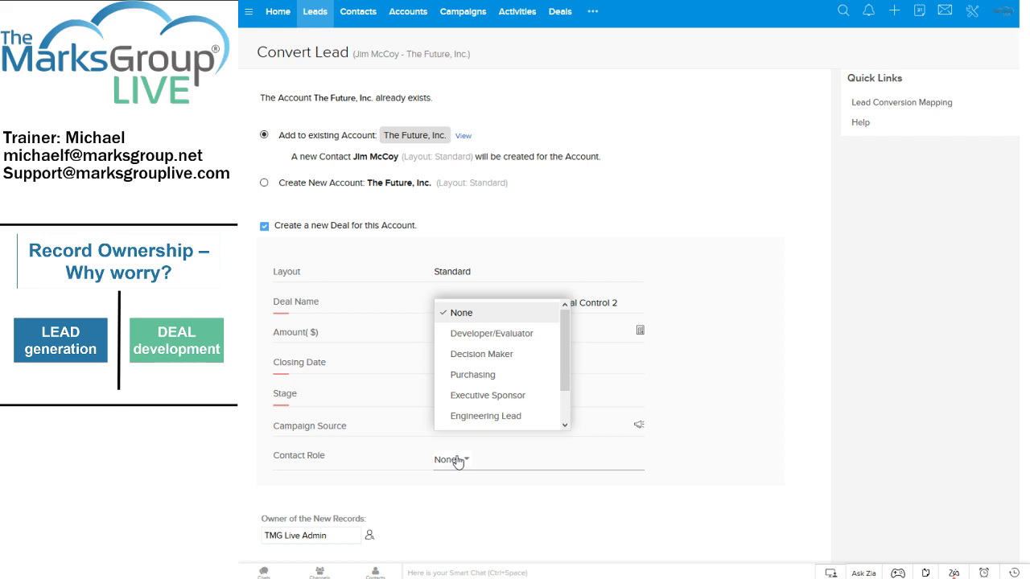
{"action": "left_click", "coordinate": [453, 354]}
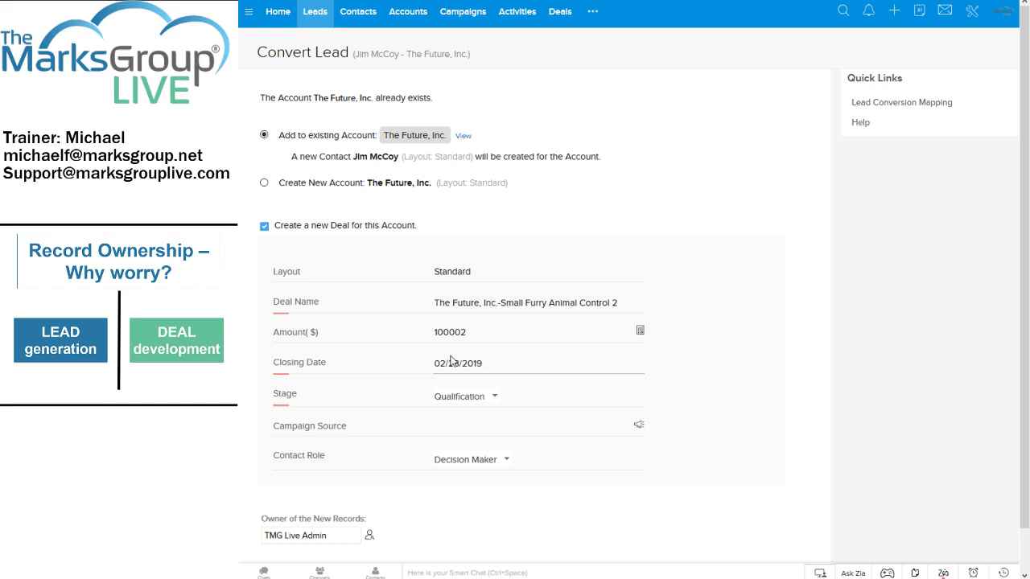
{"action": "scroll", "coordinate": [452, 361], "scroll_direction": "down", "scroll_amount": 1}
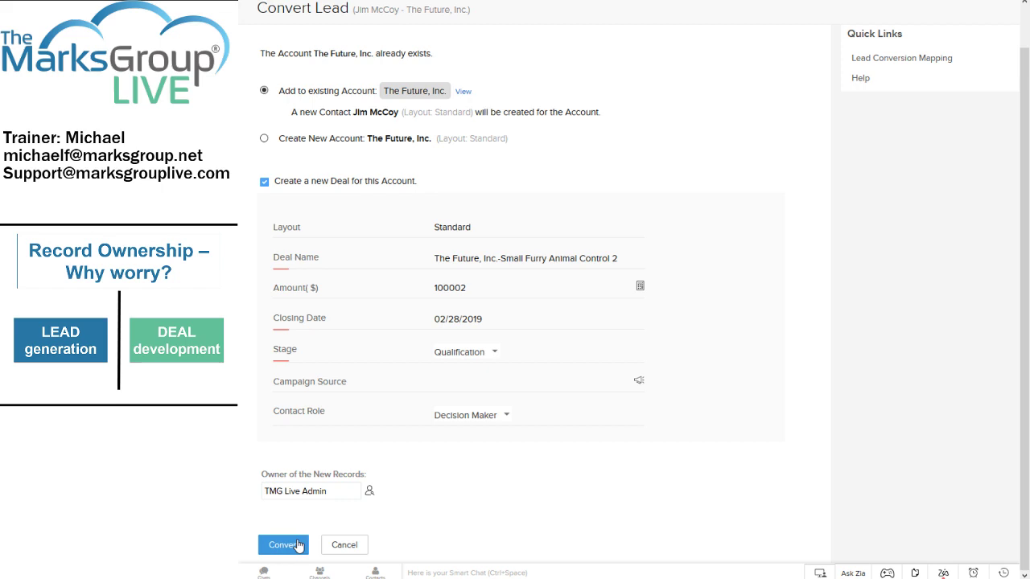
Convert the lead with its new deal into The Future, Inc., then return to Leads.
{"action": "left_click", "coordinate": [297, 546]}
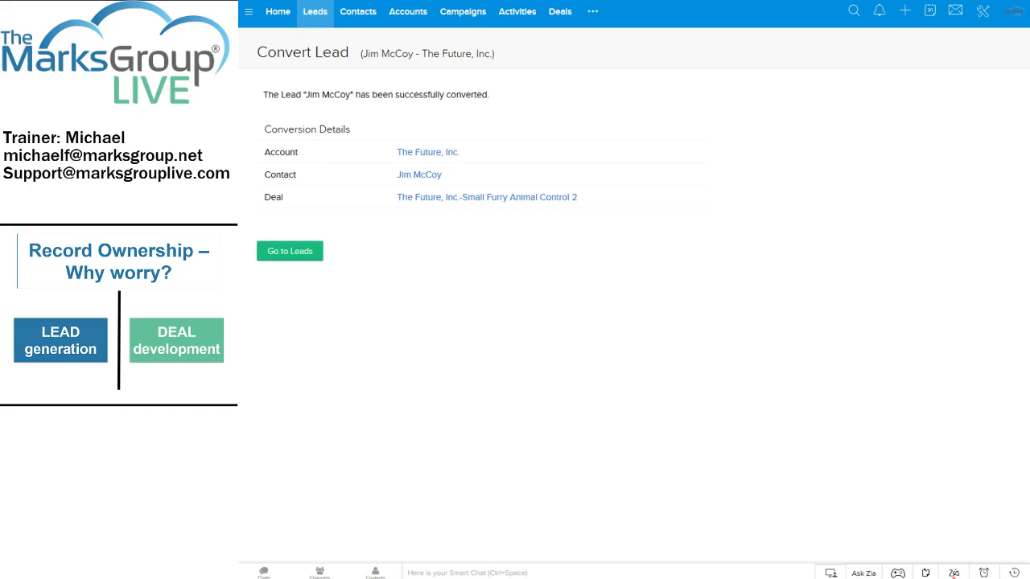
{"action": "left_click", "coordinate": [311, 257]}
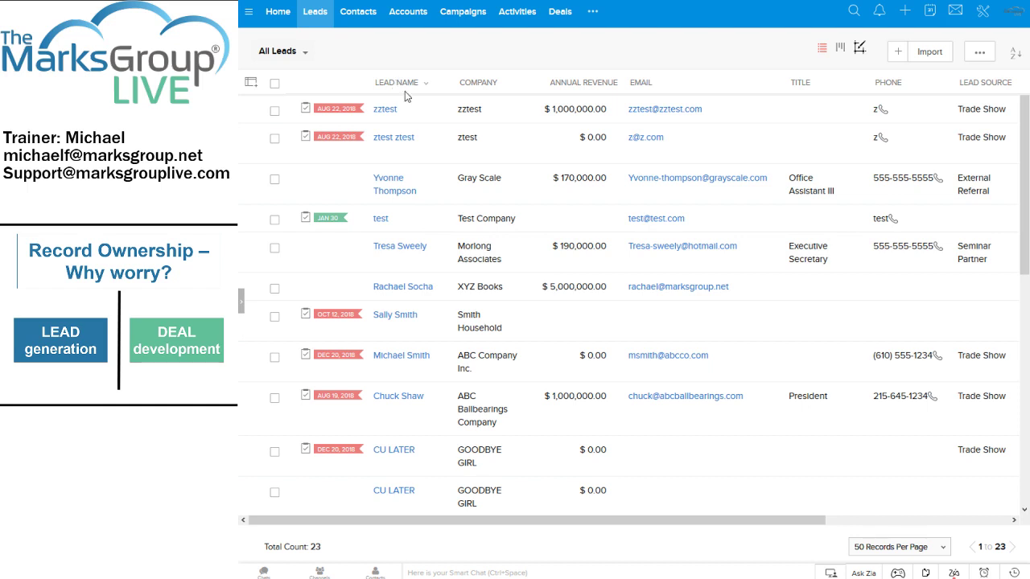
Sort the Leads list by Lead Name ascending and scroll through the 23 records.
{"action": "left_click", "coordinate": [399, 85]}
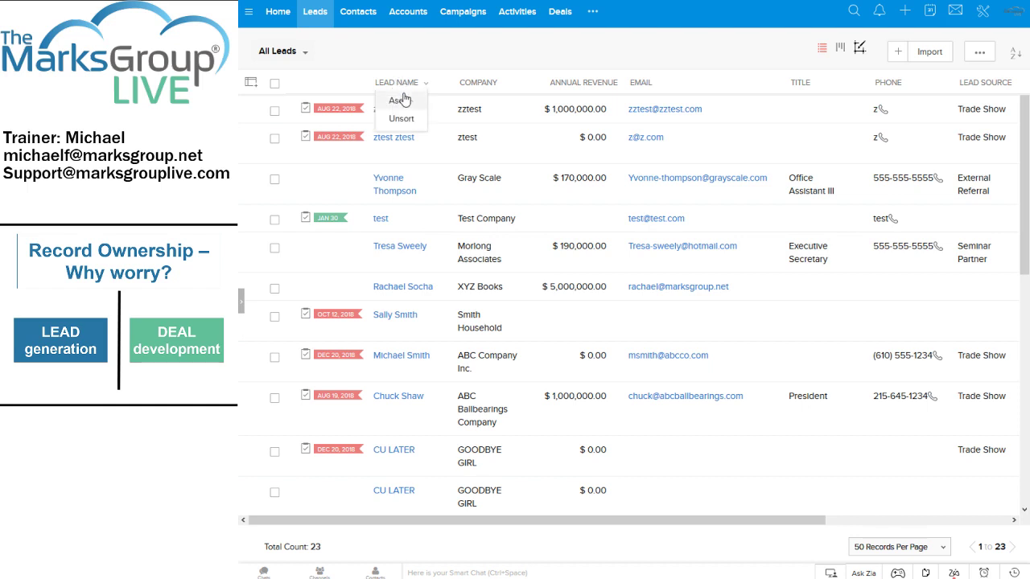
{"action": "left_click", "coordinate": [400, 101]}
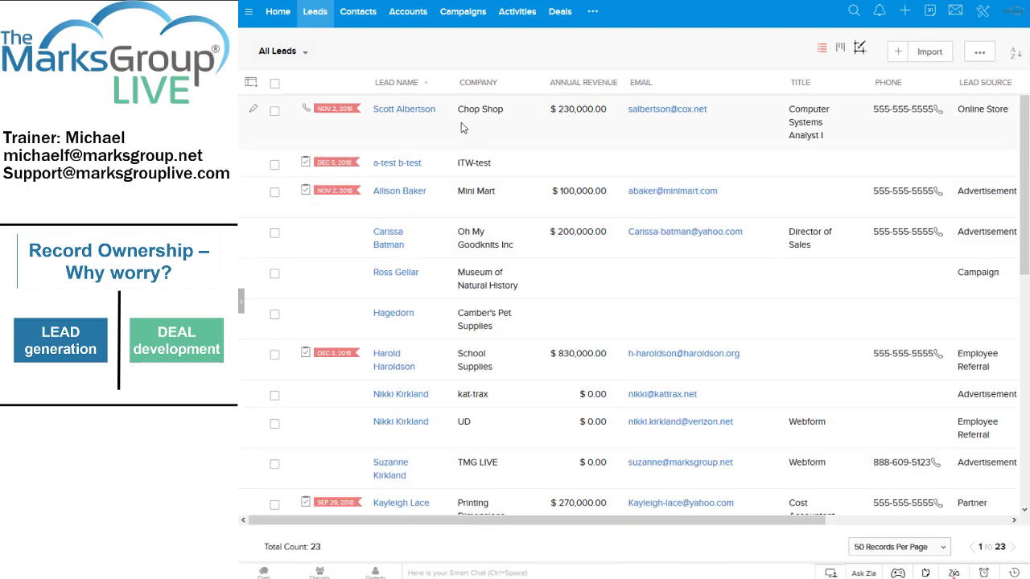
{"action": "scroll", "coordinate": [456, 132], "scroll_direction": "down", "scroll_amount": 5}
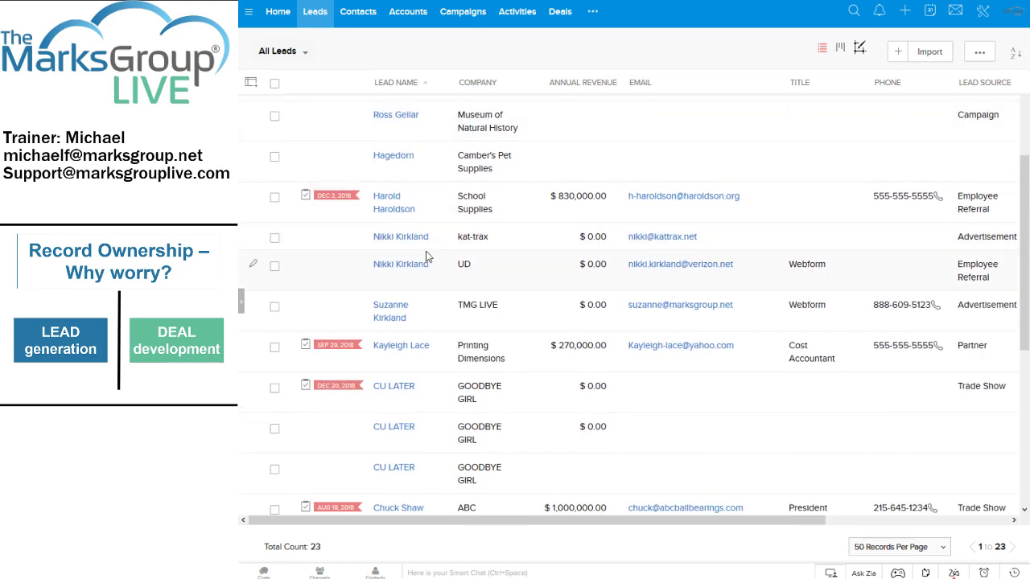
{"action": "scroll", "coordinate": [417, 249], "scroll_direction": "up", "scroll_amount": 2}
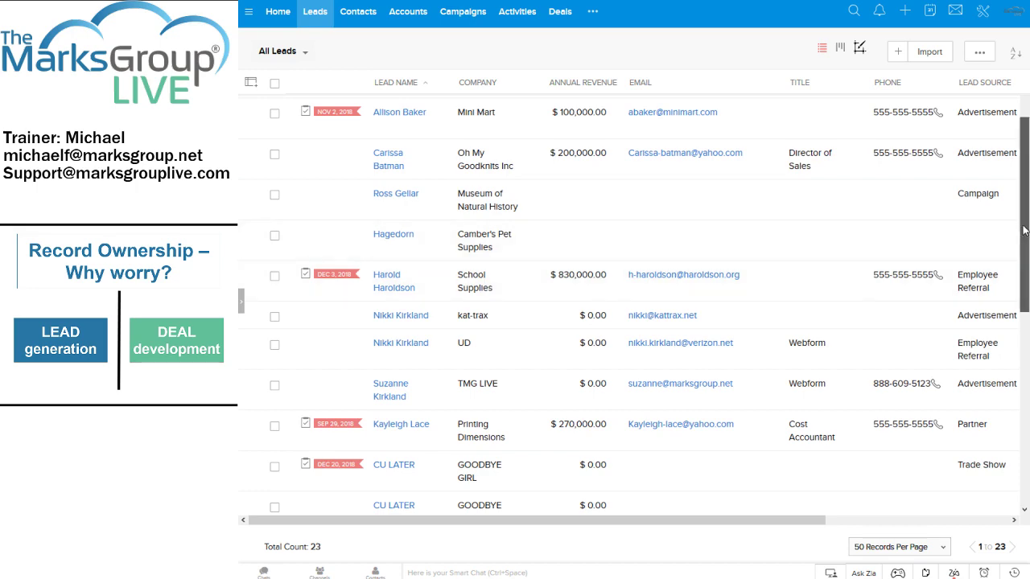
{"action": "scroll", "coordinate": [1025, 249], "scroll_direction": "down", "scroll_amount": 1}
{"action": "scroll", "coordinate": [1026, 249], "scroll_direction": "down", "scroll_amount": 3}
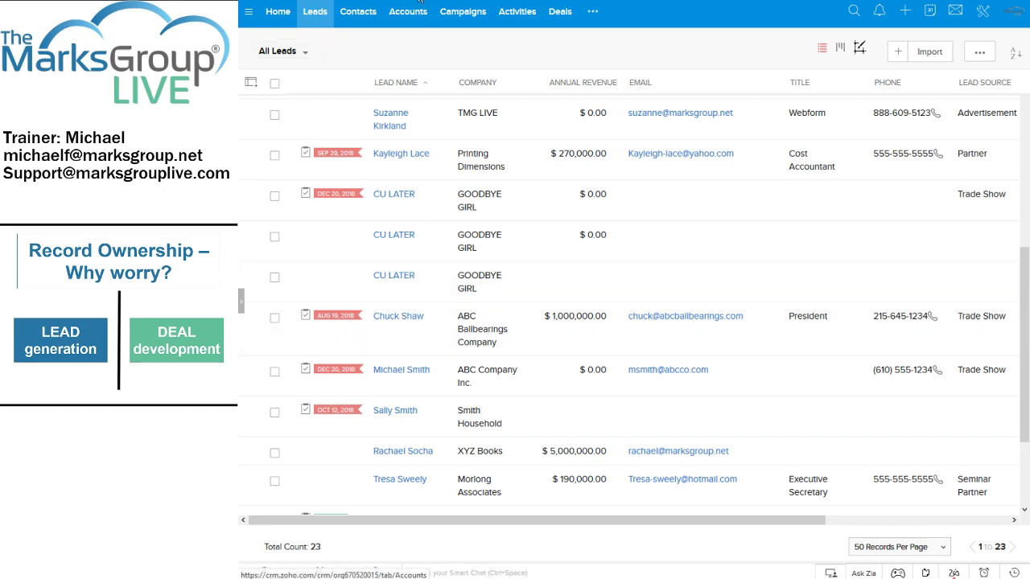
Open the All Contacts list and scroll down through its 35 records.
{"action": "left_click", "coordinate": [367, 17]}
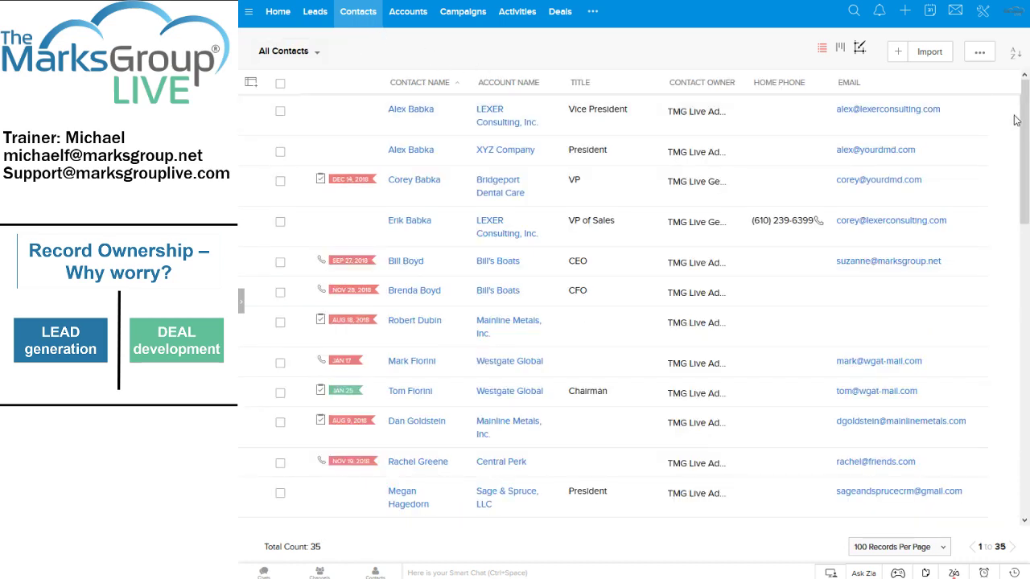
{"action": "left_click_drag", "start_coordinate": [1025, 120], "coordinate": [1014, 306]}
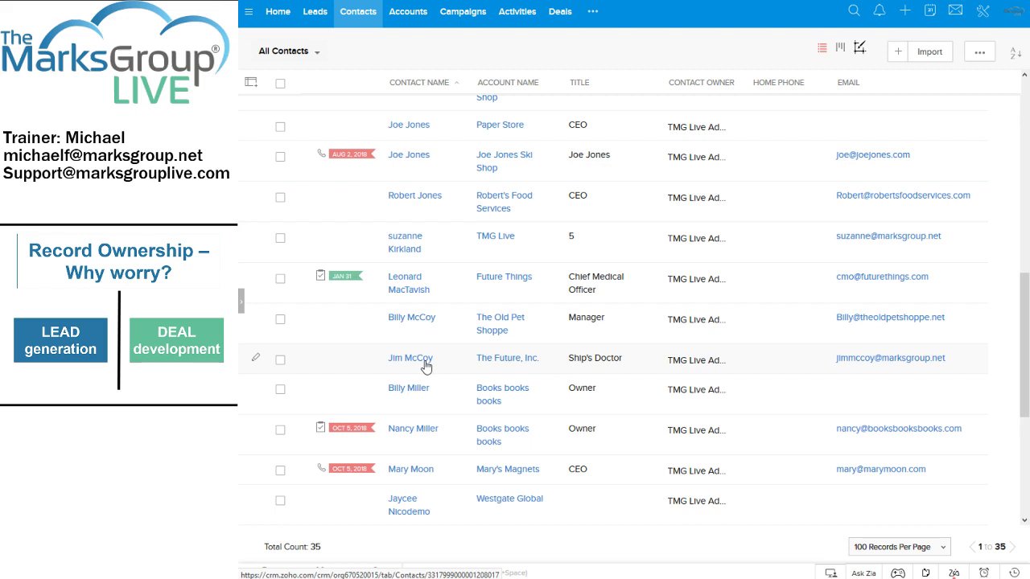
Open the All Accounts list, hide the filter panel, and scroll through the 27 accounts.
{"action": "left_click", "coordinate": [408, 15]}
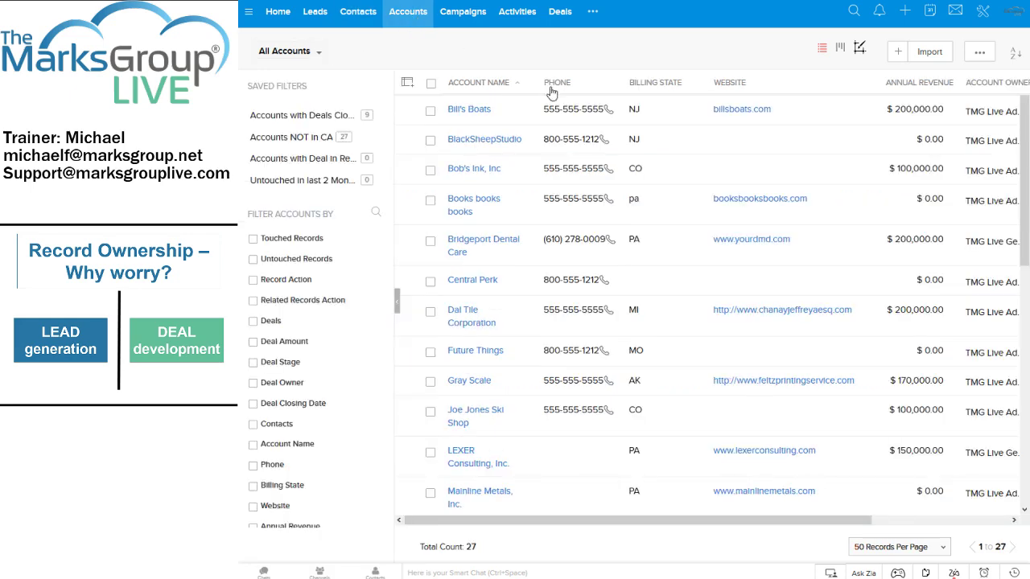
{"action": "left_click", "coordinate": [396, 300]}
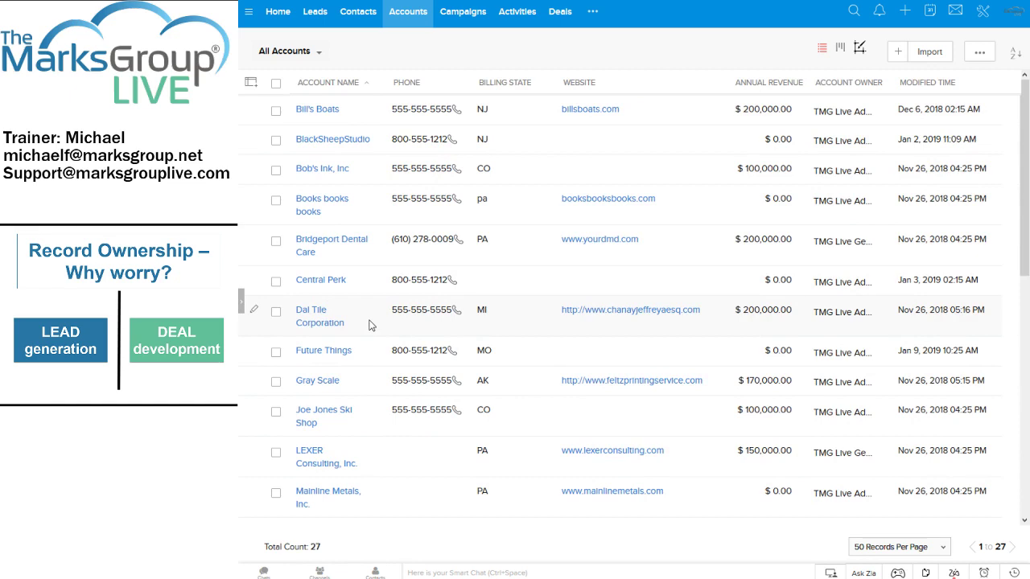
{"action": "scroll", "coordinate": [373, 317], "scroll_direction": "down", "scroll_amount": 5}
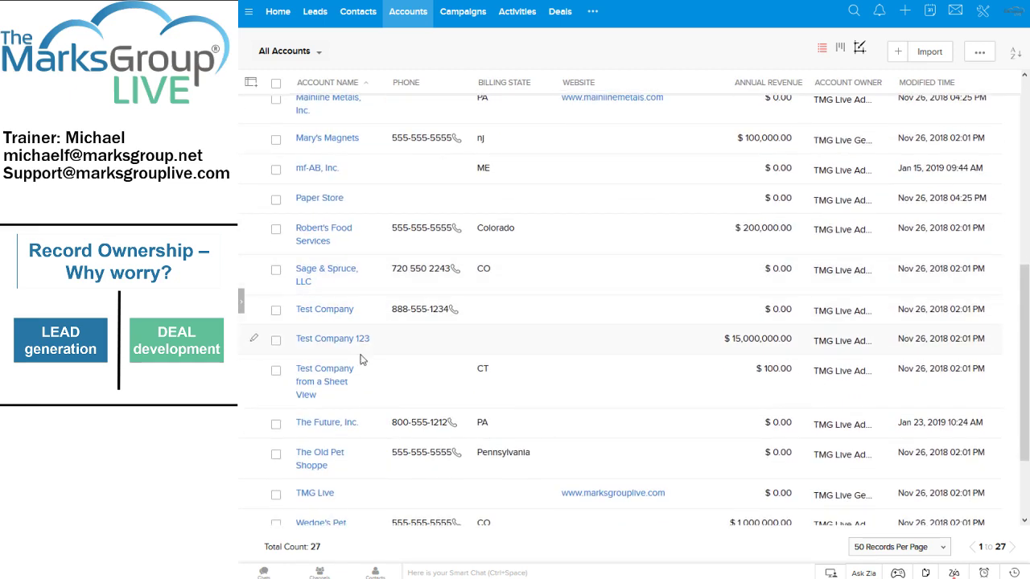
{"action": "scroll", "coordinate": [360, 376], "scroll_direction": "down", "scroll_amount": 2}
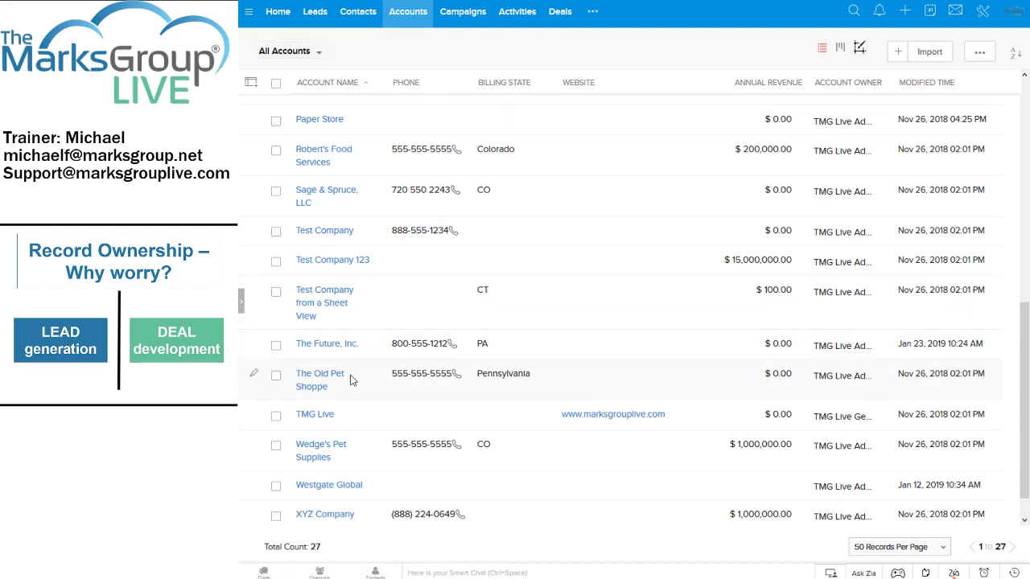
Open The Future, Inc. account and scroll through its details, notes and two deals.
{"action": "left_click", "coordinate": [333, 348]}
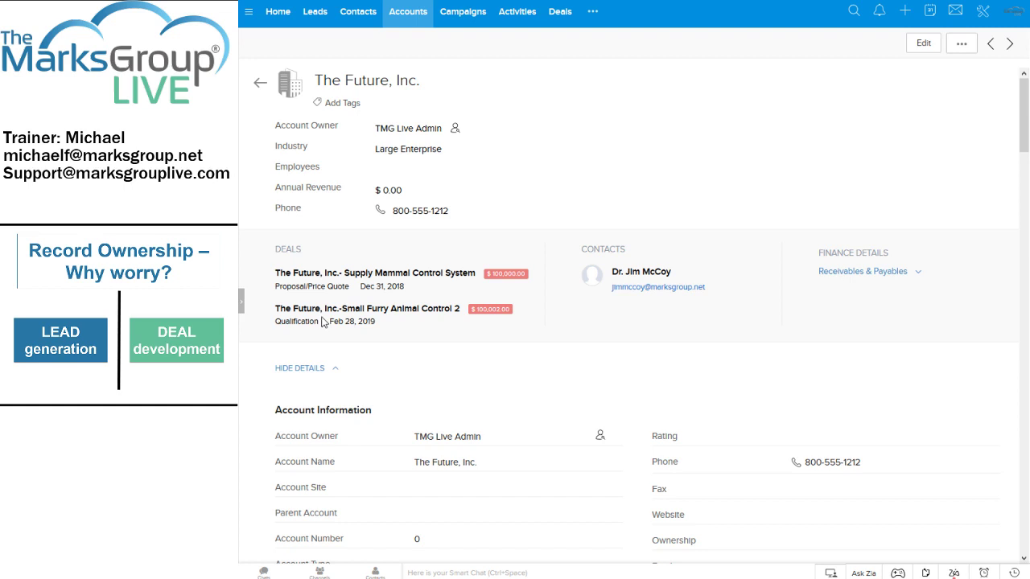
{"action": "scroll", "coordinate": [475, 328], "scroll_direction": "down", "scroll_amount": 2}
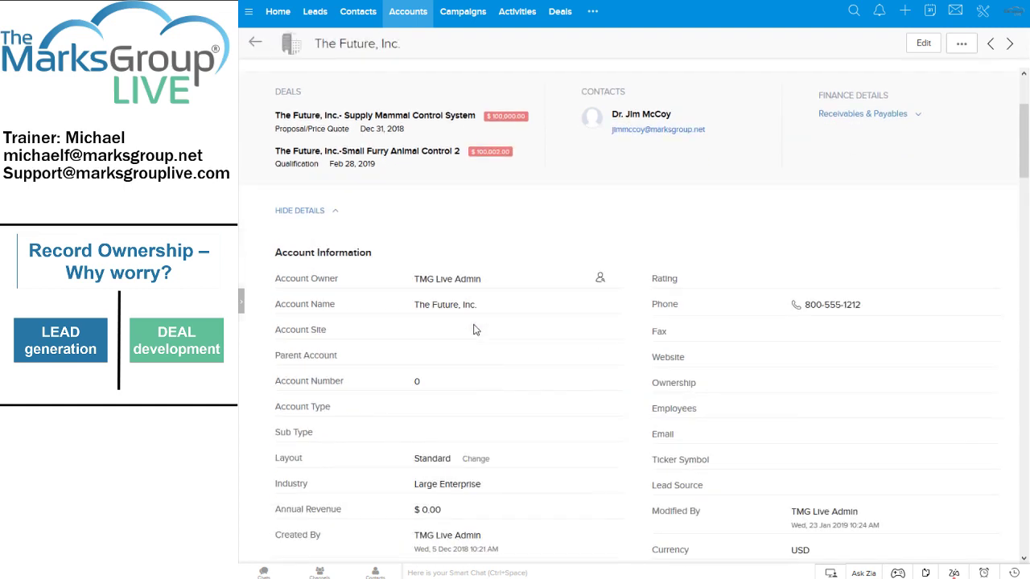
{"action": "scroll", "coordinate": [475, 329], "scroll_direction": "down", "scroll_amount": 2}
{"action": "scroll", "coordinate": [511, 332], "scroll_direction": "down", "scroll_amount": 6}
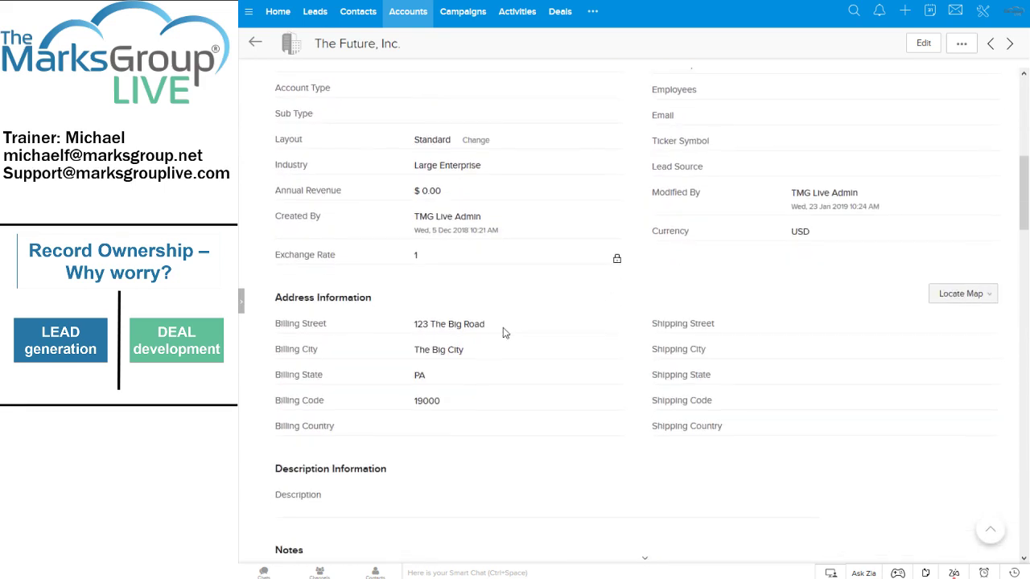
{"action": "scroll", "coordinate": [502, 332], "scroll_direction": "down", "scroll_amount": 1}
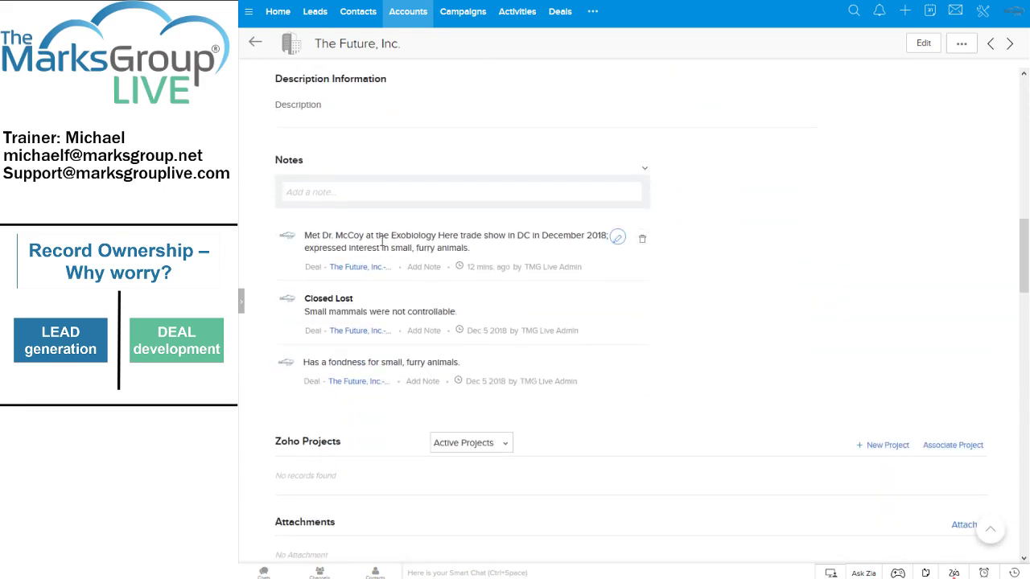
{"action": "scroll", "coordinate": [483, 254], "scroll_direction": "down", "scroll_amount": 3}
{"action": "scroll", "coordinate": [475, 241], "scroll_direction": "up", "scroll_amount": 2}
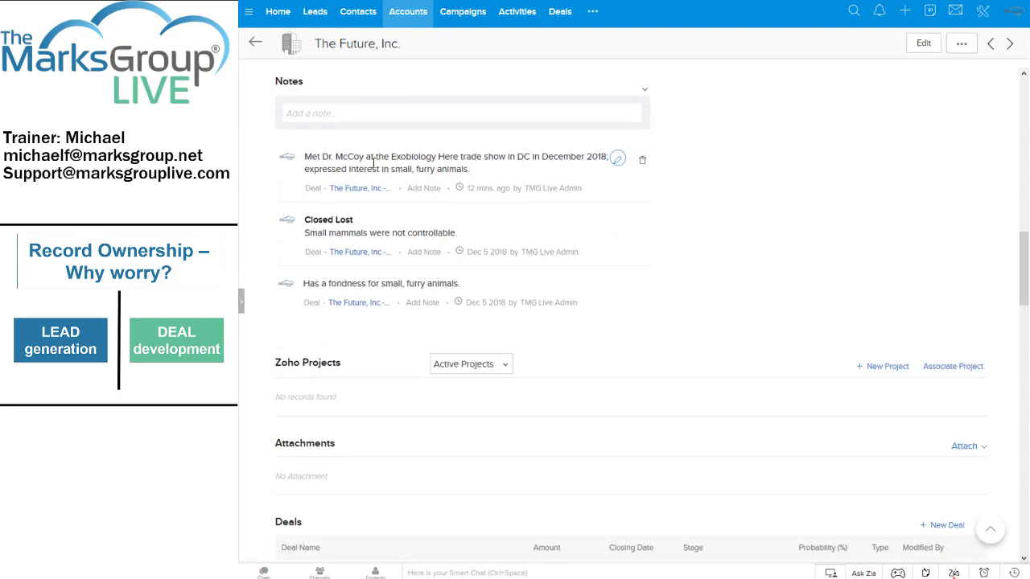
{"action": "scroll", "coordinate": [423, 184], "scroll_direction": "down", "scroll_amount": 2}
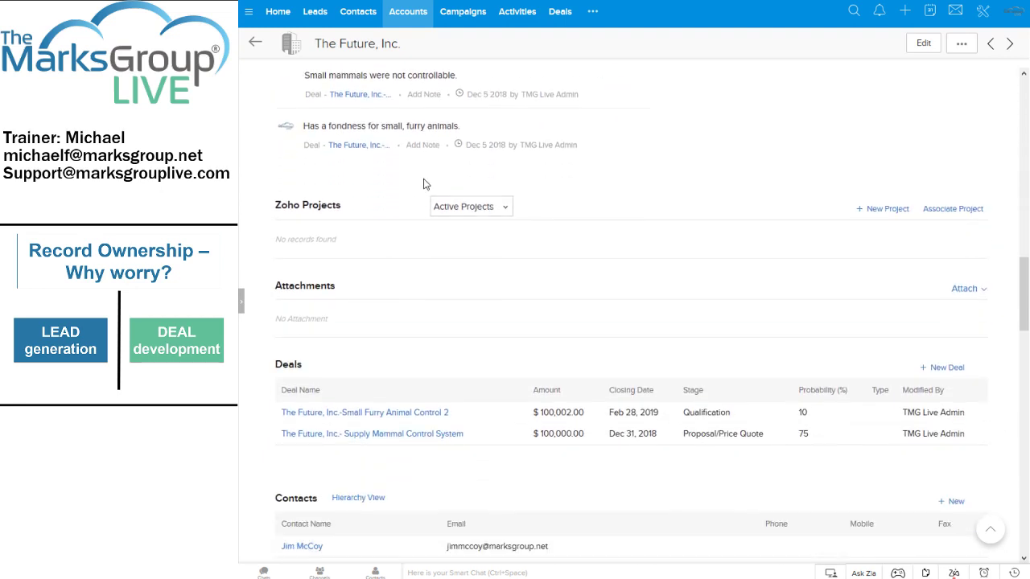
{"action": "scroll", "coordinate": [424, 185], "scroll_direction": "down", "scroll_amount": 4}
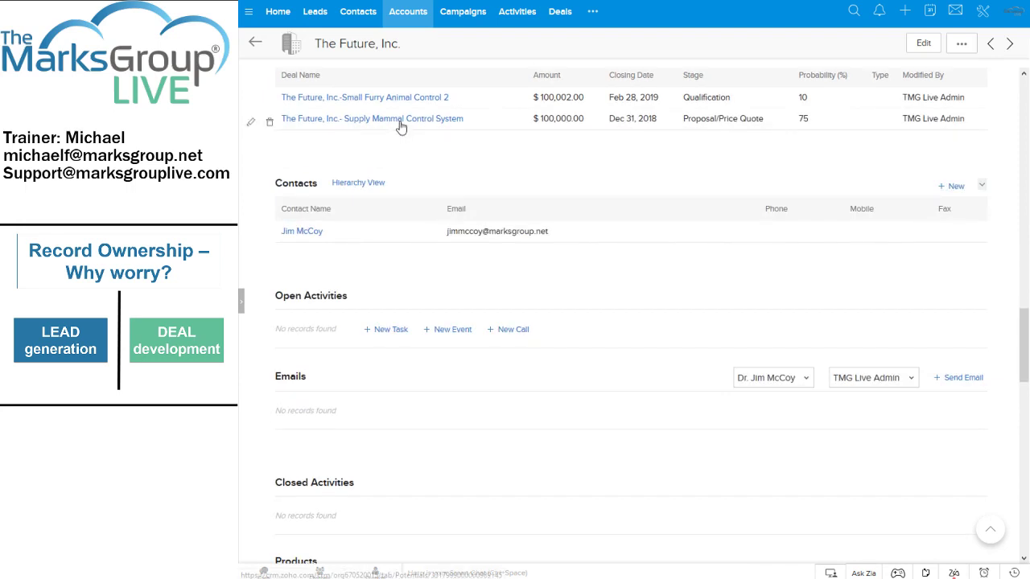
{"action": "scroll", "coordinate": [395, 129], "scroll_direction": "up", "scroll_amount": 1}
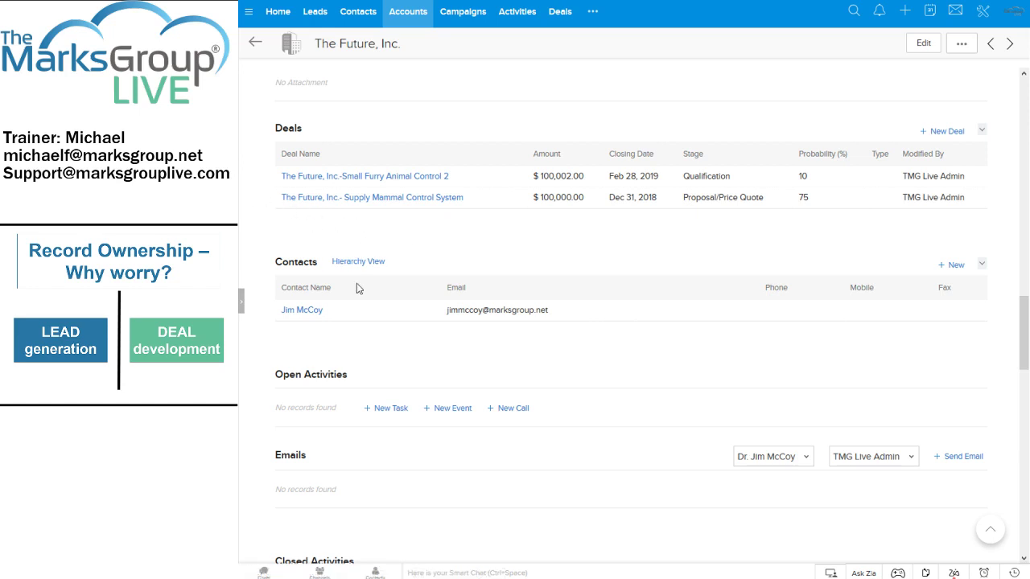
{"action": "scroll", "coordinate": [354, 298], "scroll_direction": "down", "scroll_amount": 1}
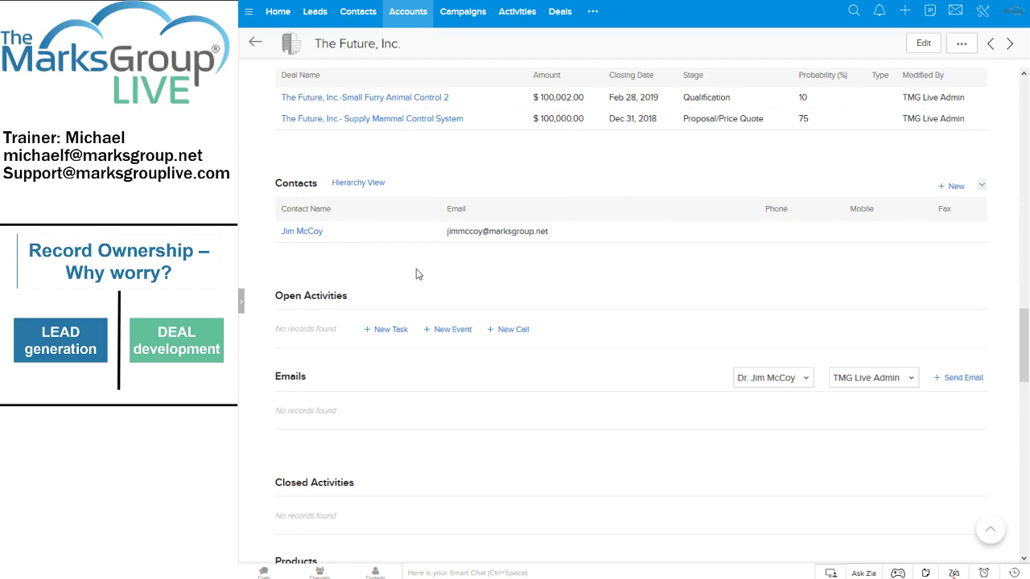
{"action": "scroll", "coordinate": [418, 275], "scroll_direction": "down", "scroll_amount": 3}
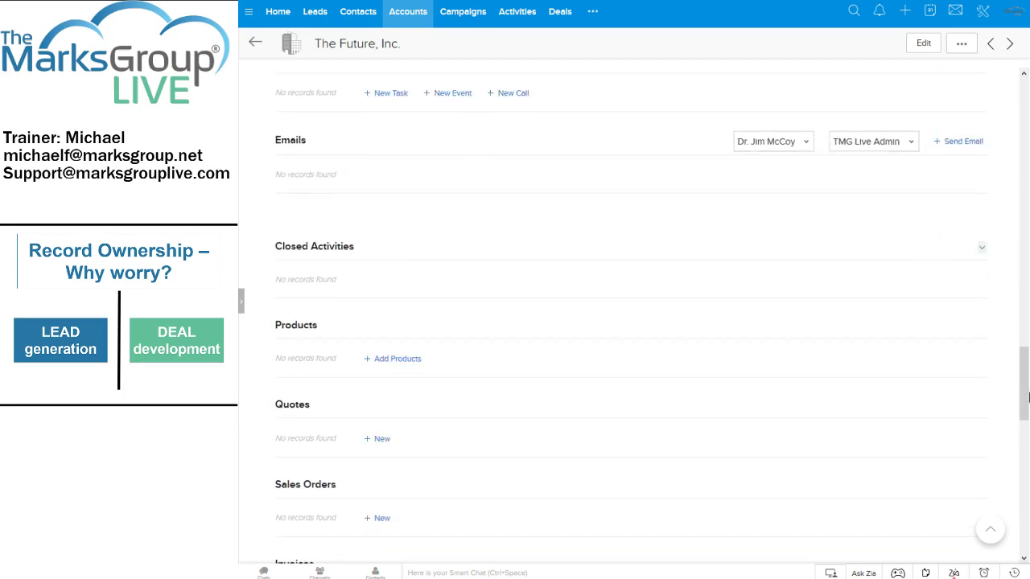
{"action": "left_click_drag", "start_coordinate": [1027, 394], "coordinate": [1027, 121]}
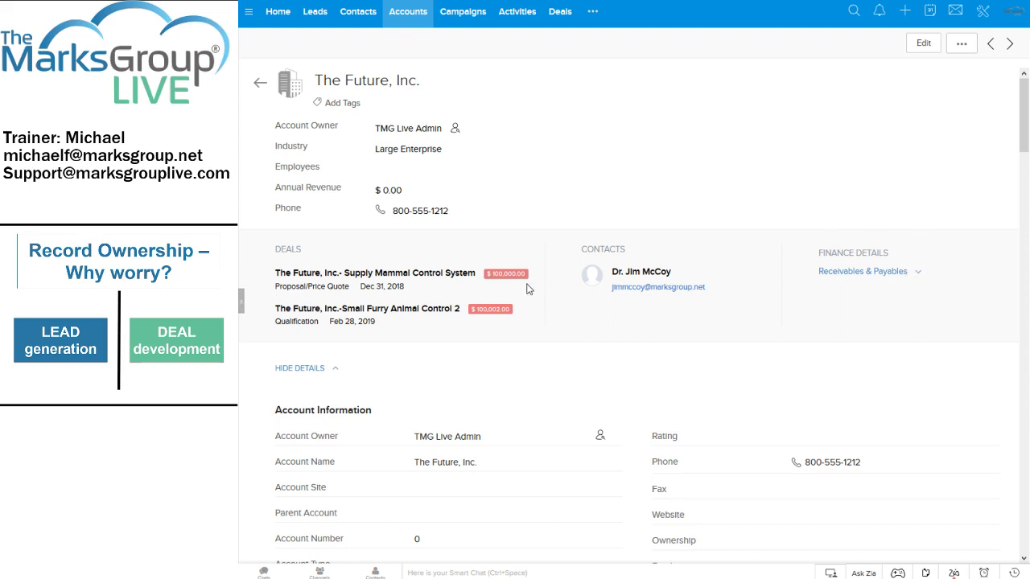
Jump to the account's Deals section from the Related List sidebar, then collapse the sidebar.
{"action": "left_click", "coordinate": [242, 301]}
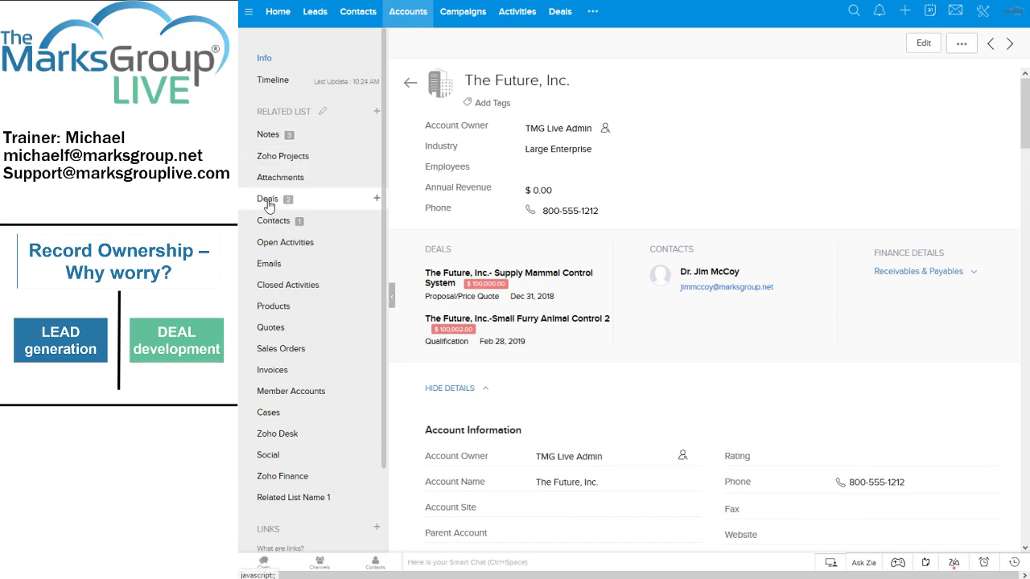
{"action": "left_click", "coordinate": [268, 203]}
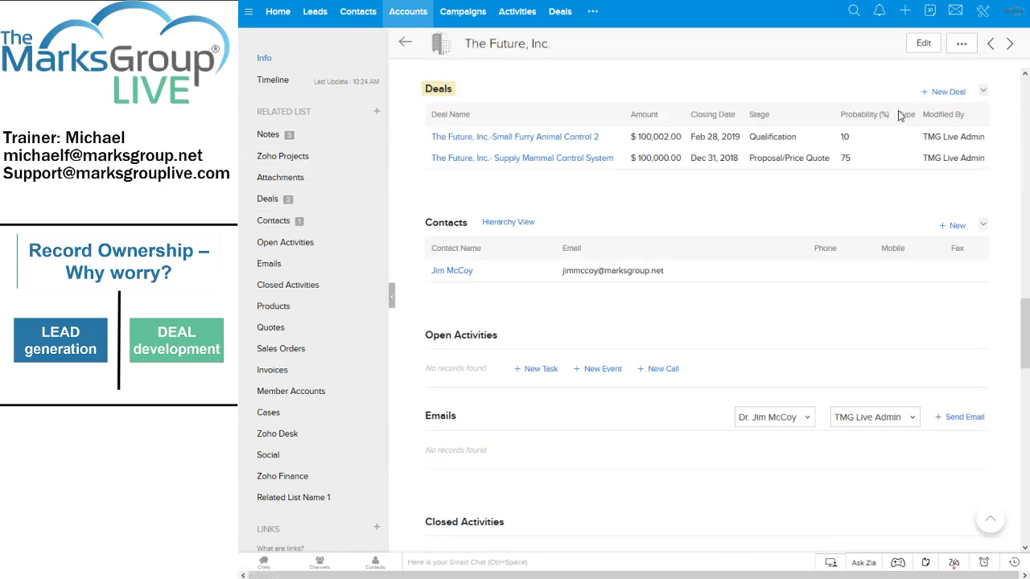
{"action": "left_click", "coordinate": [983, 93]}
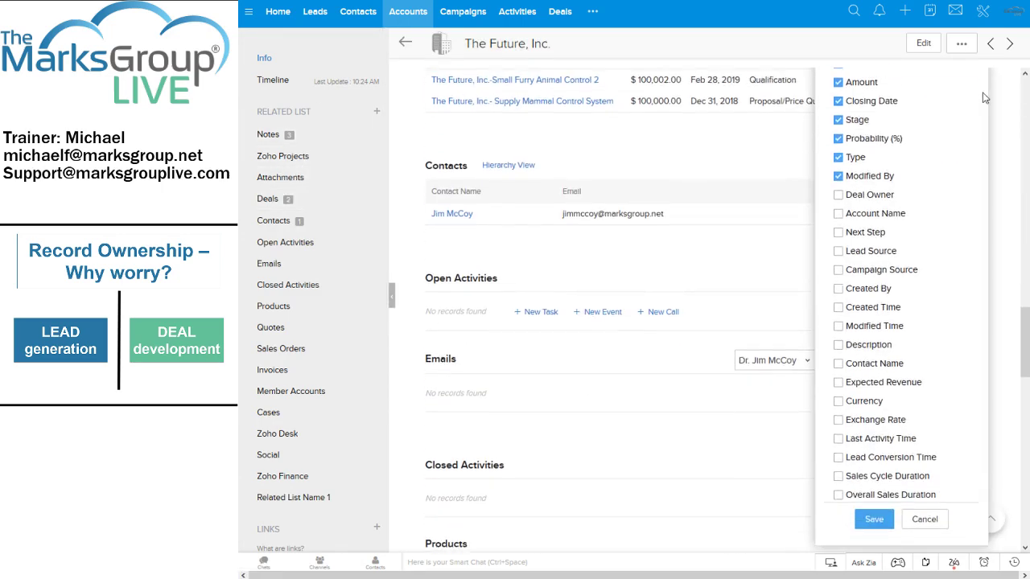
{"action": "scroll", "coordinate": [901, 161], "scroll_direction": "up", "scroll_amount": 3}
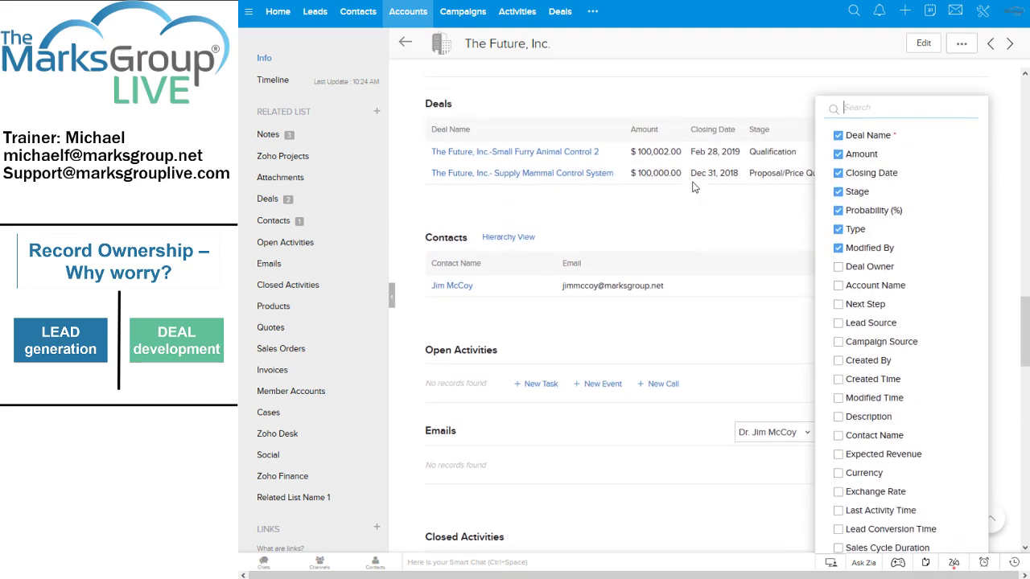
{"action": "left_click", "coordinate": [648, 108]}
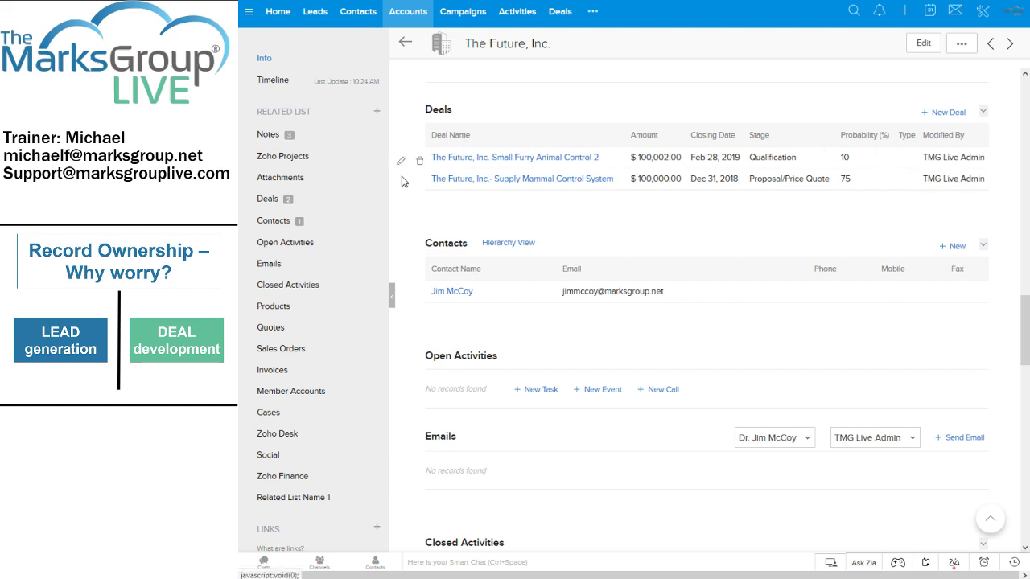
{"action": "left_click", "coordinate": [392, 296]}
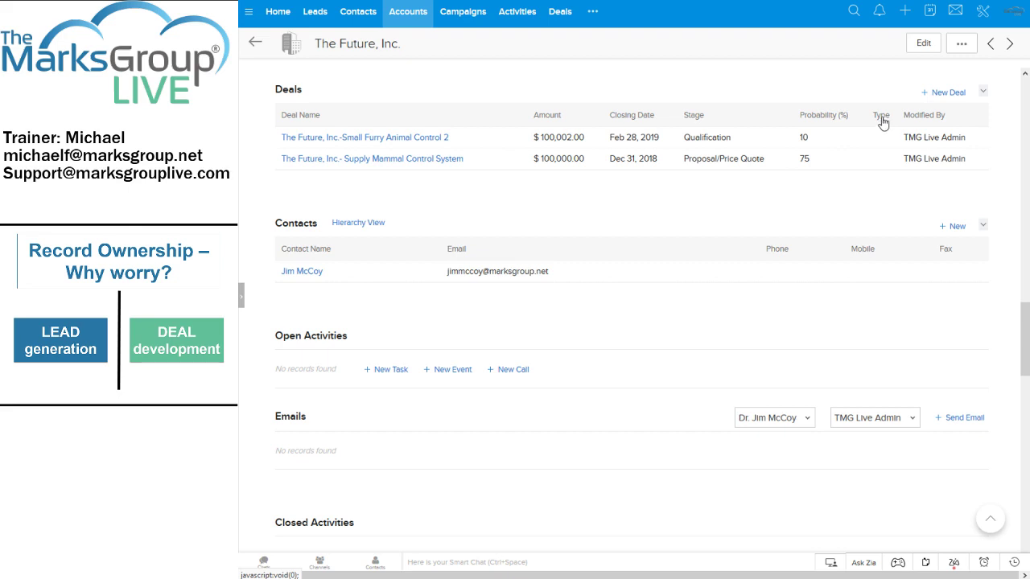
Uncheck the Type column in the Deals column chooser and save the change.
{"action": "left_click", "coordinate": [983, 91]}
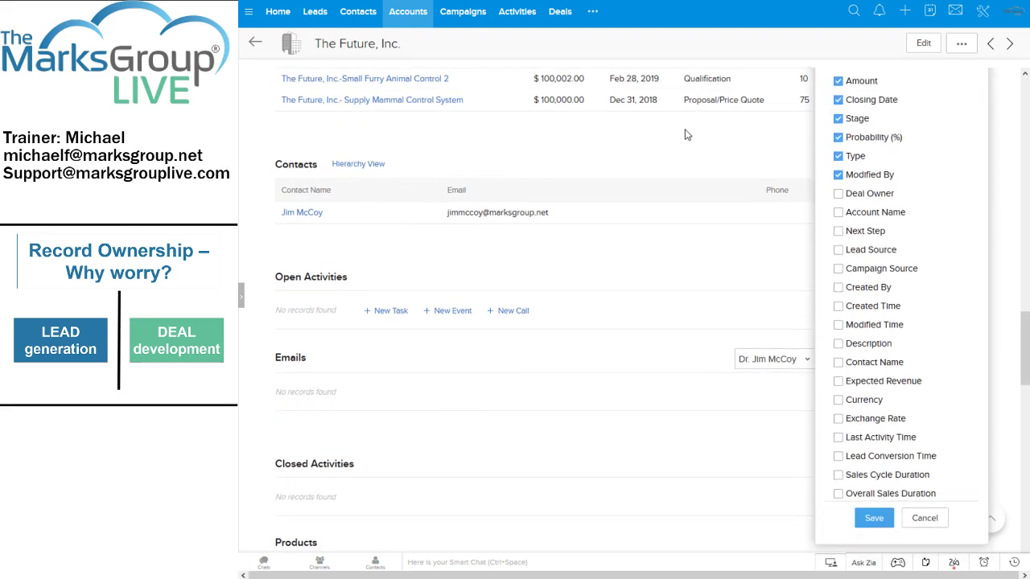
{"action": "left_click", "coordinate": [691, 137]}
{"action": "scroll", "coordinate": [728, 145], "scroll_direction": "up", "scroll_amount": 3}
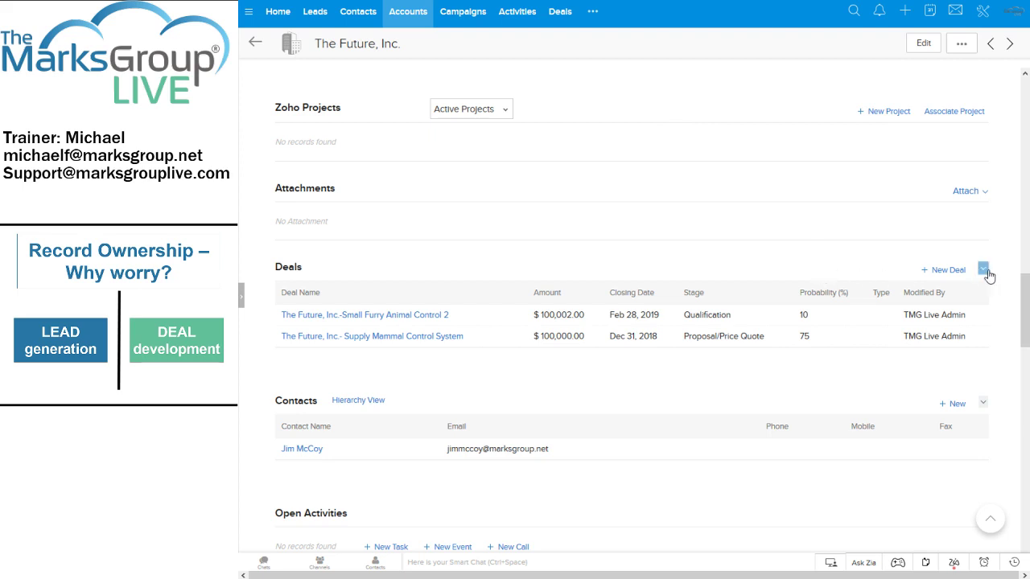
{"action": "left_click", "coordinate": [983, 269]}
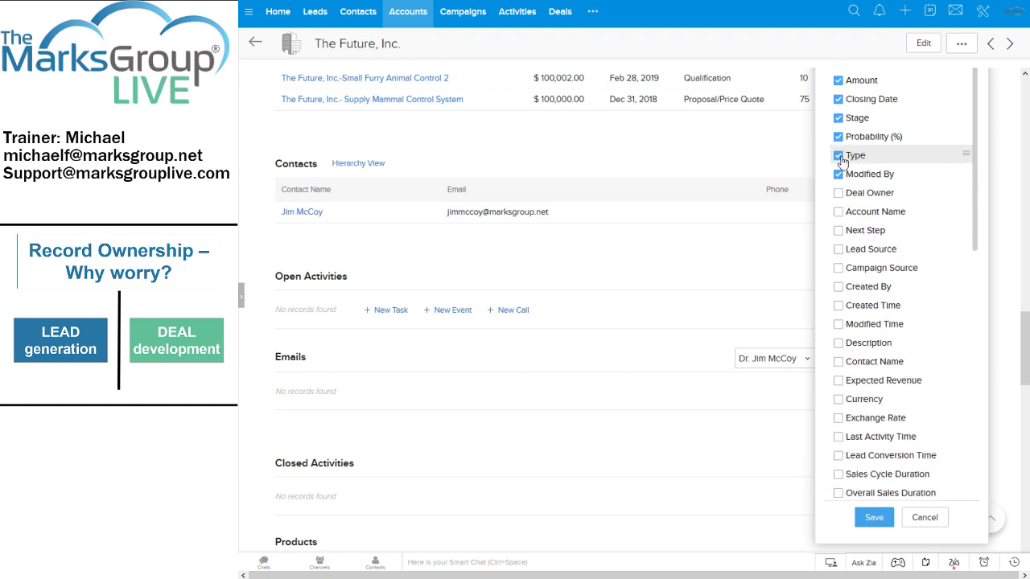
{"action": "left_click", "coordinate": [839, 157]}
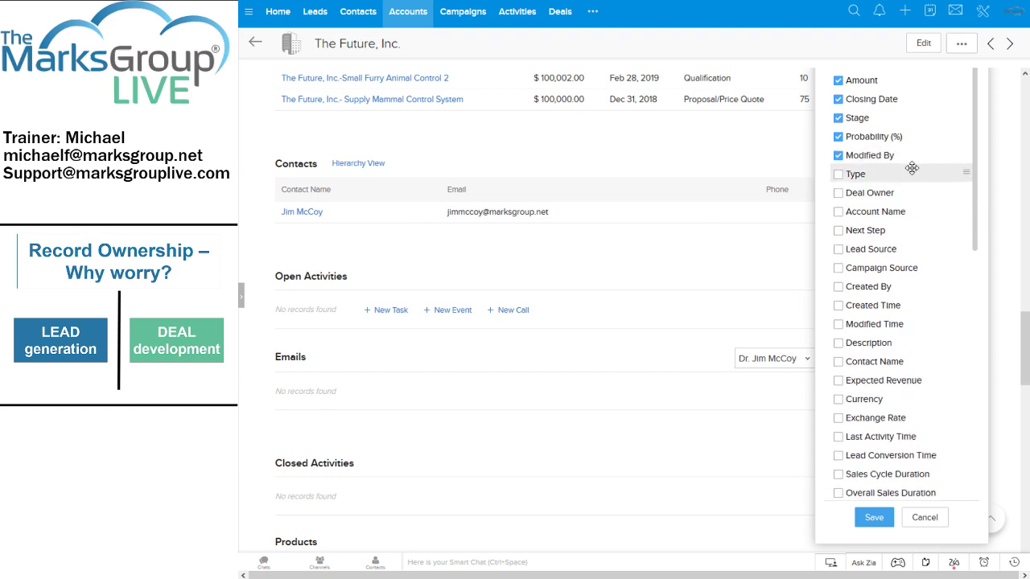
{"action": "left_click", "coordinate": [869, 518]}
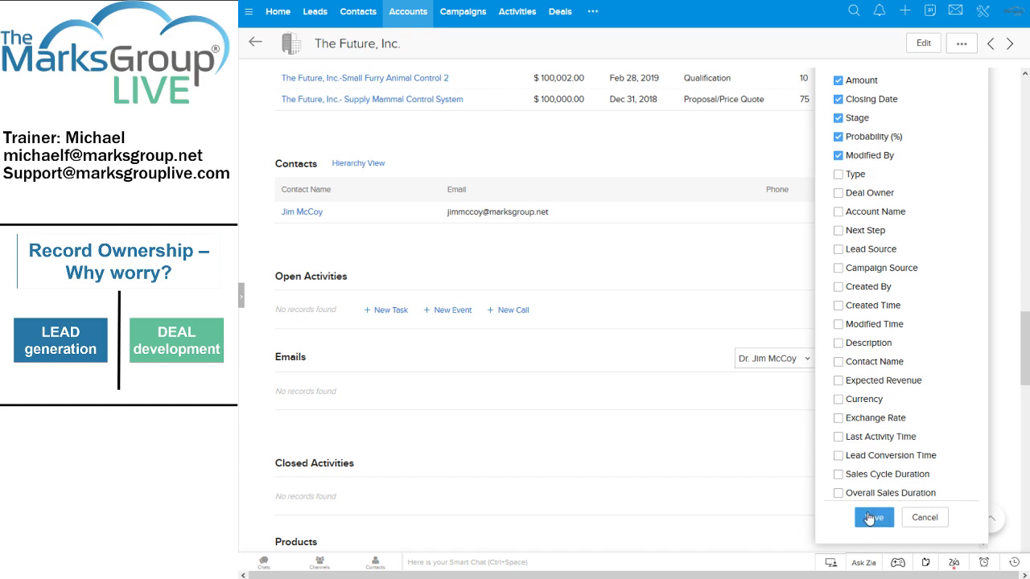
{"action": "scroll", "coordinate": [855, 172], "scroll_direction": "up", "scroll_amount": 1}
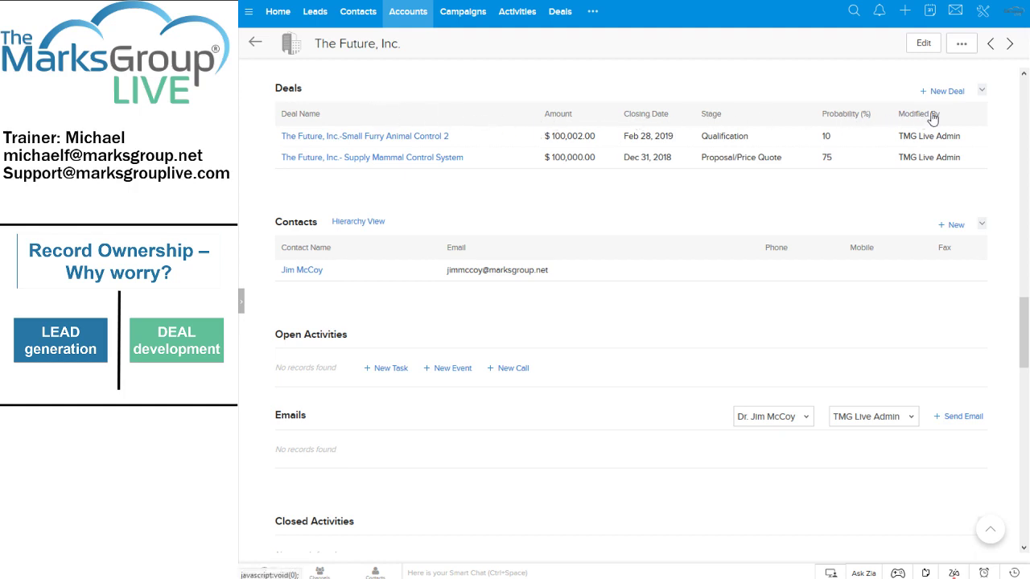
Move Closing Date above Amount in the Deals column order and save.
{"action": "left_click", "coordinate": [981, 91]}
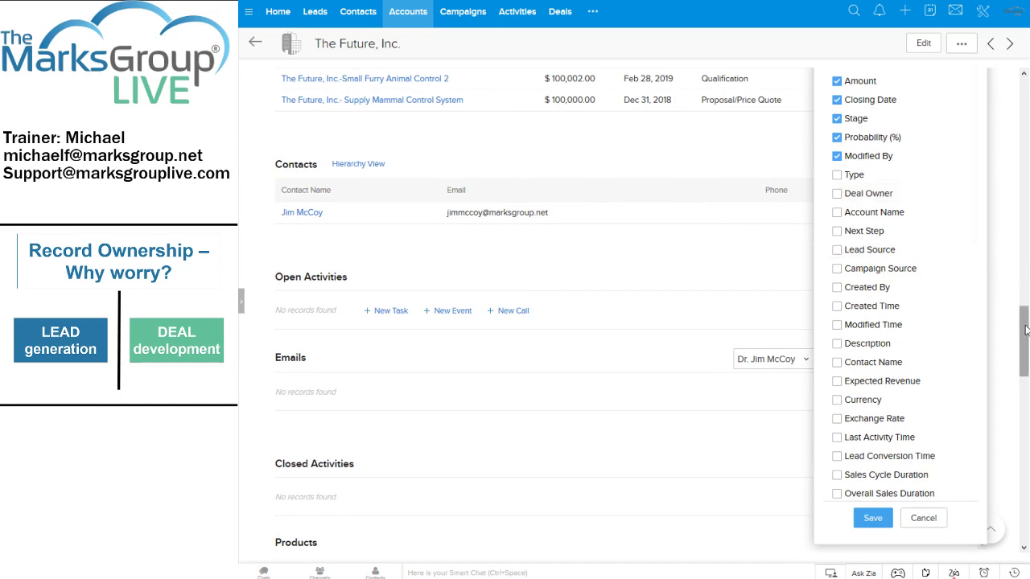
{"action": "left_click_drag", "start_coordinate": [1025, 330], "coordinate": [1025, 320]}
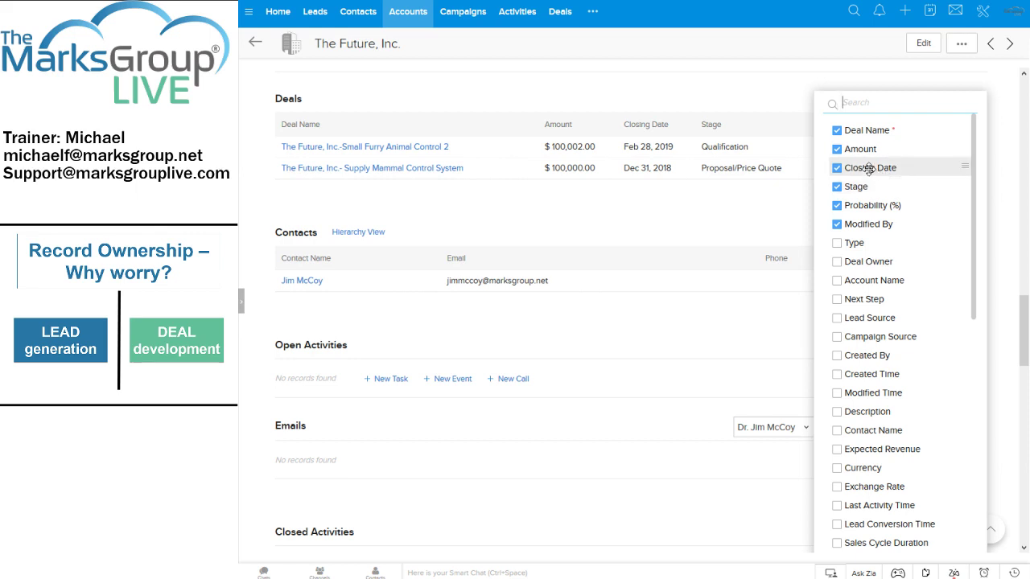
{"action": "left_click_drag", "start_coordinate": [869, 168], "coordinate": [911, 140]}
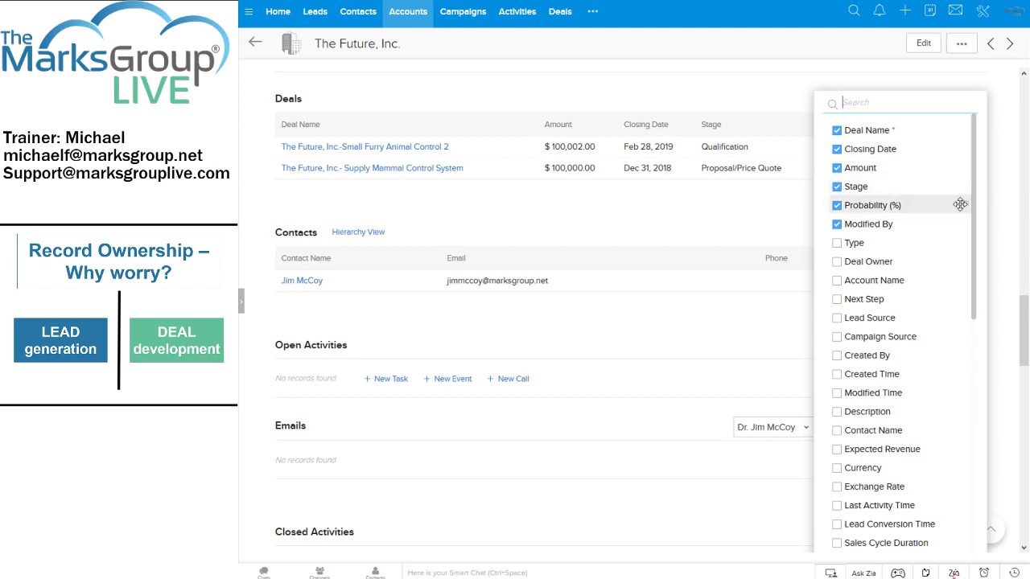
{"action": "scroll", "coordinate": [961, 205], "scroll_direction": "down", "scroll_amount": 1}
{"action": "scroll", "coordinate": [885, 342], "scroll_direction": "down", "scroll_amount": 4}
{"action": "scroll", "coordinate": [775, 358], "scroll_direction": "down", "scroll_amount": 3}
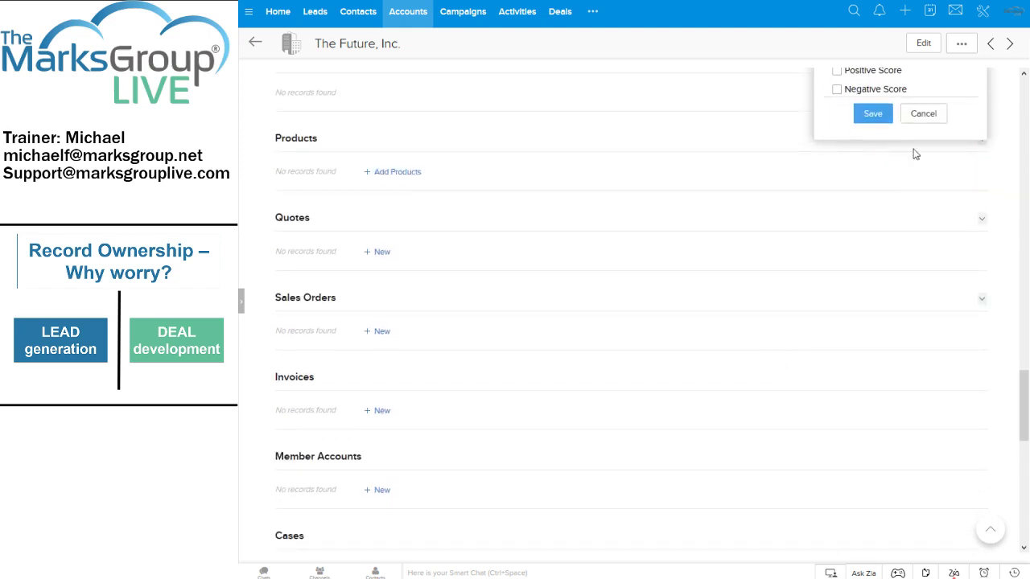
{"action": "left_click", "coordinate": [871, 113]}
{"action": "scroll", "coordinate": [724, 207], "scroll_direction": "up", "scroll_amount": 5}
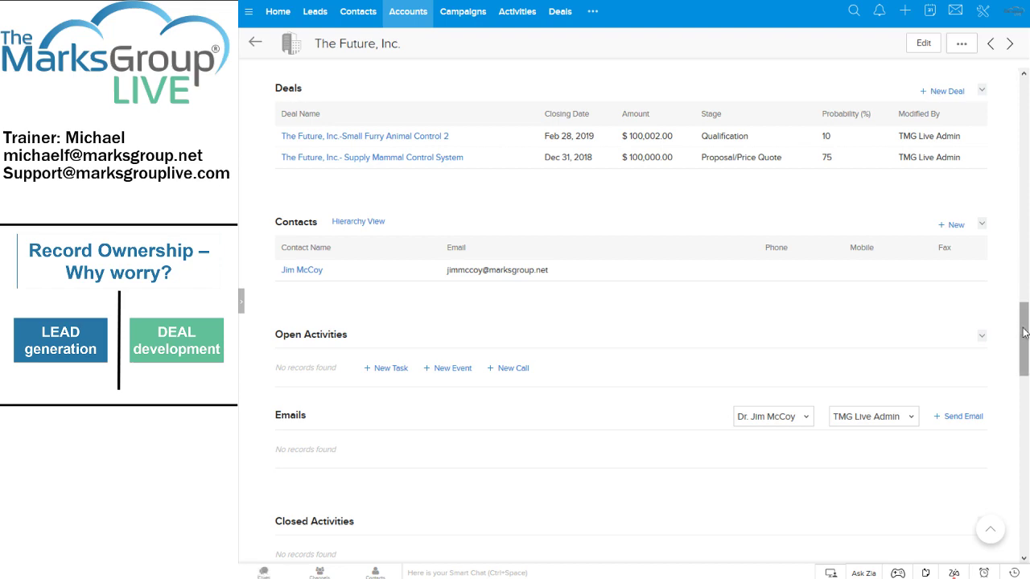
Scroll to the top of The Future, Inc. account and open its linked contact.
{"action": "left_click_drag", "start_coordinate": [1018, 325], "coordinate": [1018, 121]}
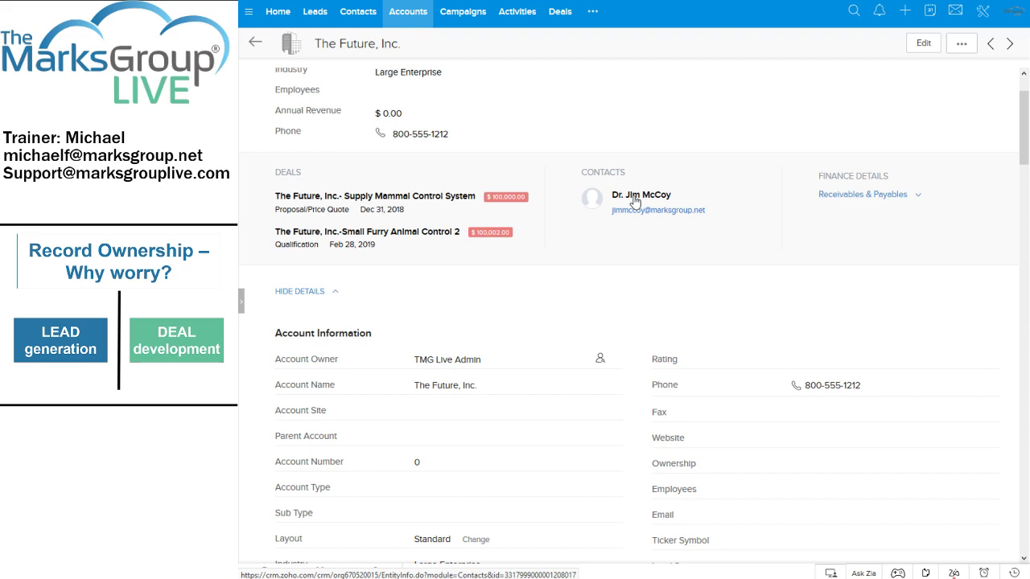
{"action": "left_click", "coordinate": [635, 202]}
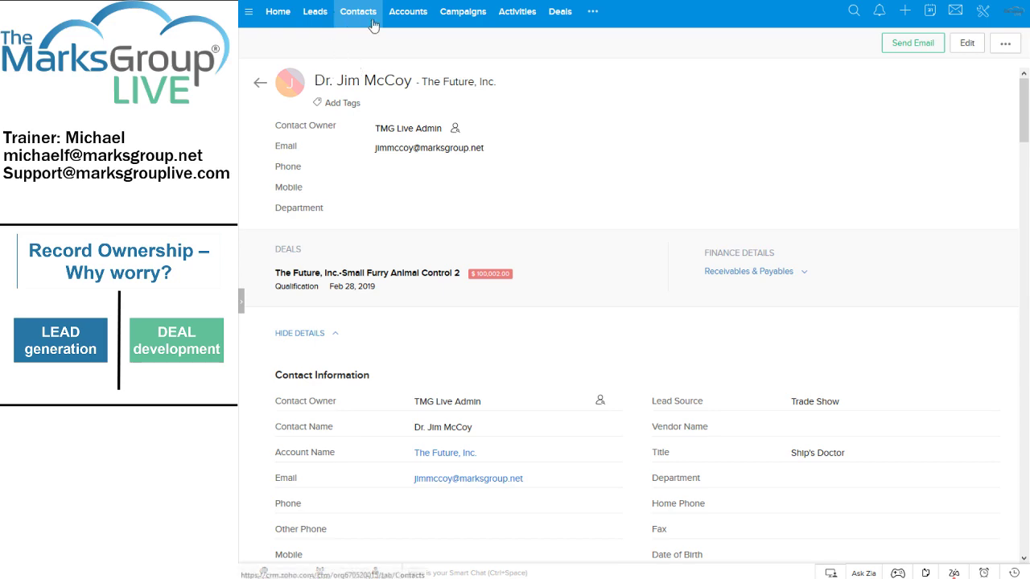
Open The Future, Inc. from the Accounts list and scroll down to its Open Activities.
{"action": "left_click", "coordinate": [403, 16]}
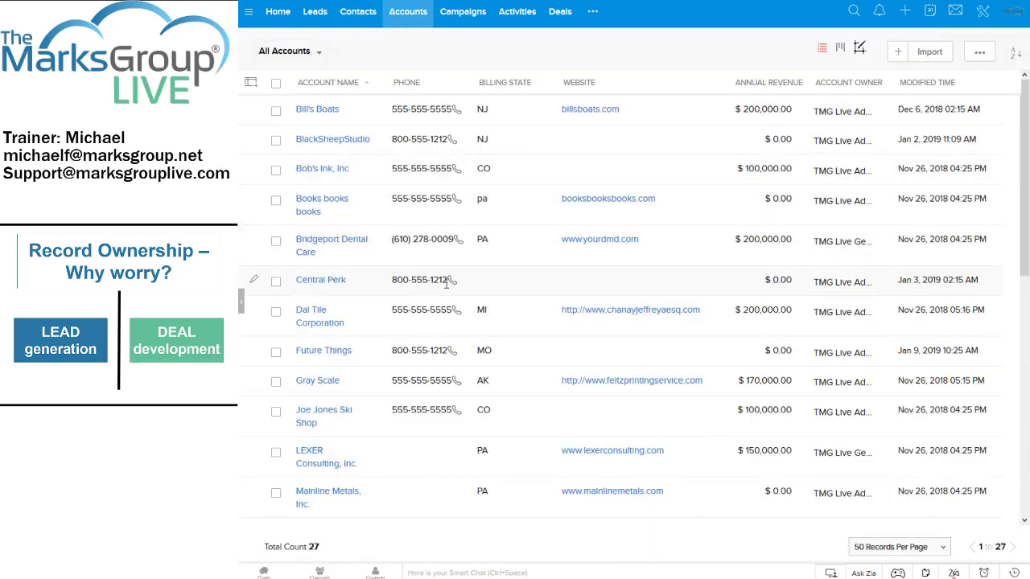
{"action": "scroll", "coordinate": [364, 428], "scroll_direction": "down", "scroll_amount": 5}
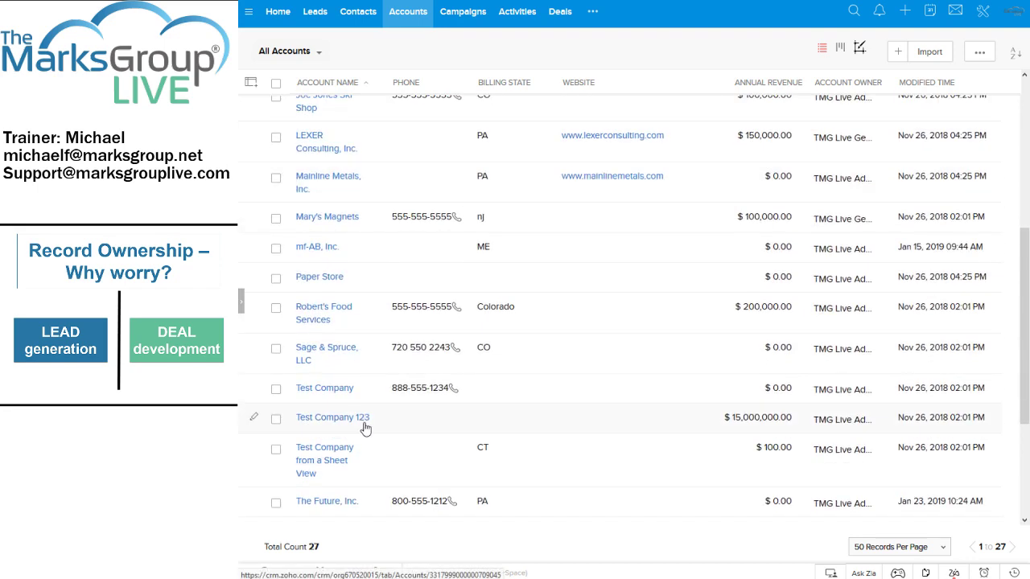
{"action": "scroll", "coordinate": [363, 428], "scroll_direction": "down", "scroll_amount": 3}
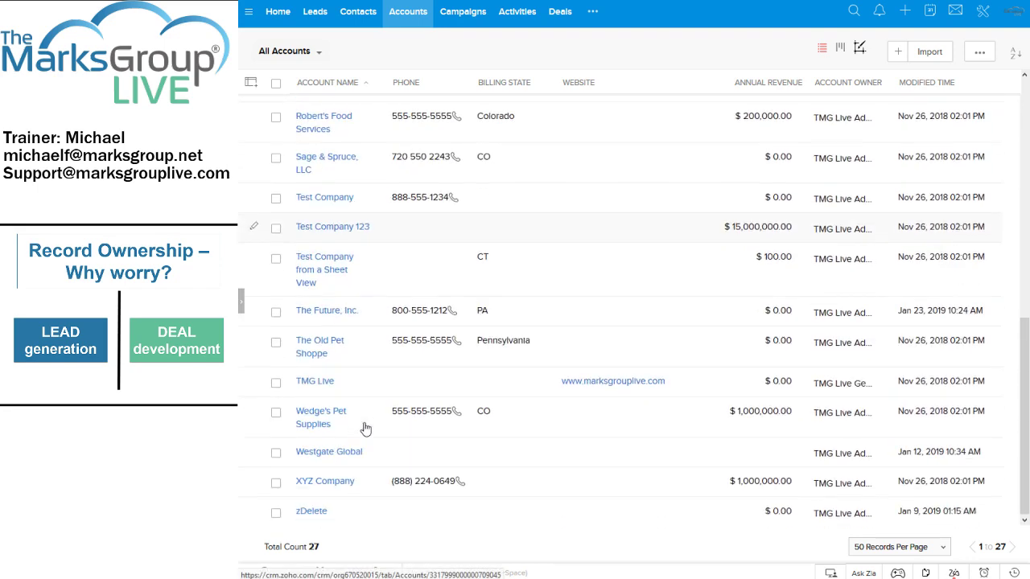
{"action": "left_click", "coordinate": [327, 307]}
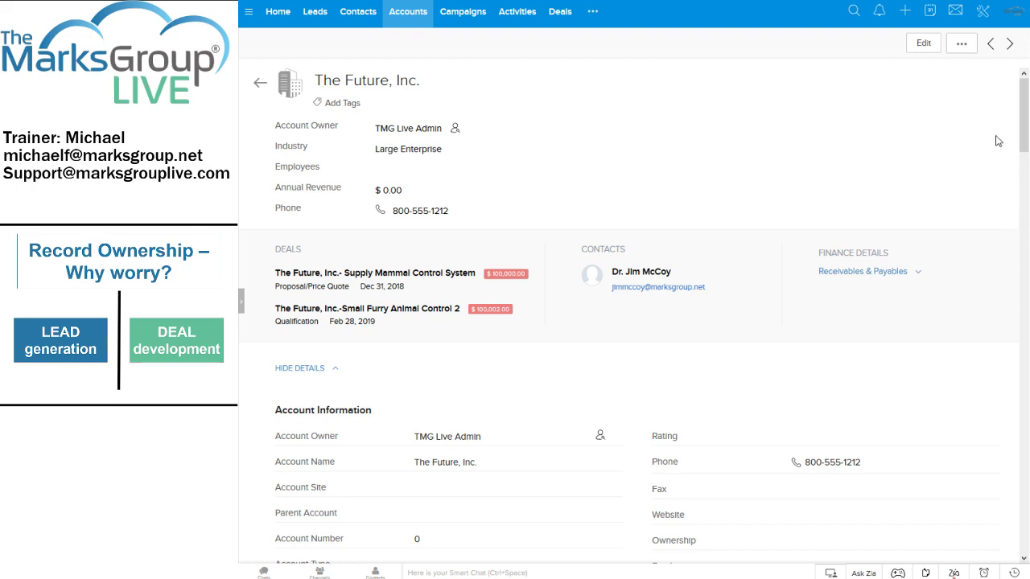
{"action": "left_click_drag", "start_coordinate": [1020, 116], "coordinate": [1021, 312]}
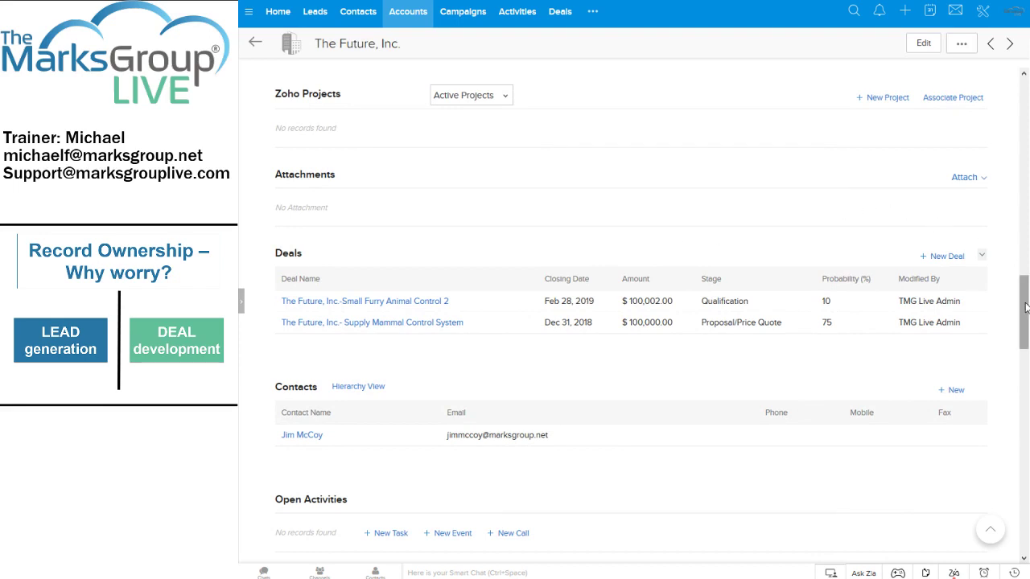
{"action": "left_click_drag", "start_coordinate": [1025, 309], "coordinate": [1024, 351]}
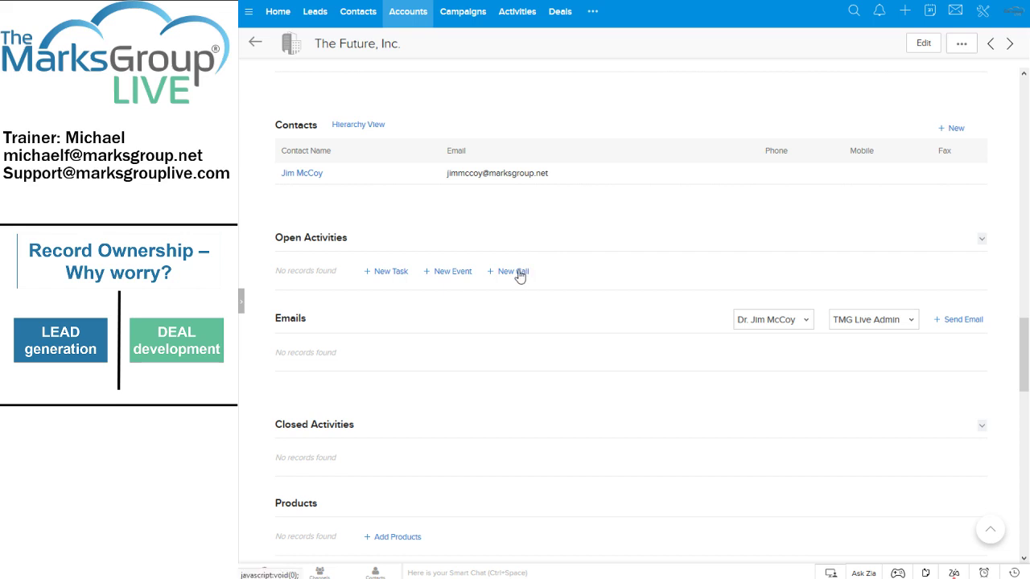
Start a new call for the account, keeping Contact and picking the account's contact.
{"action": "left_click", "coordinate": [519, 272]}
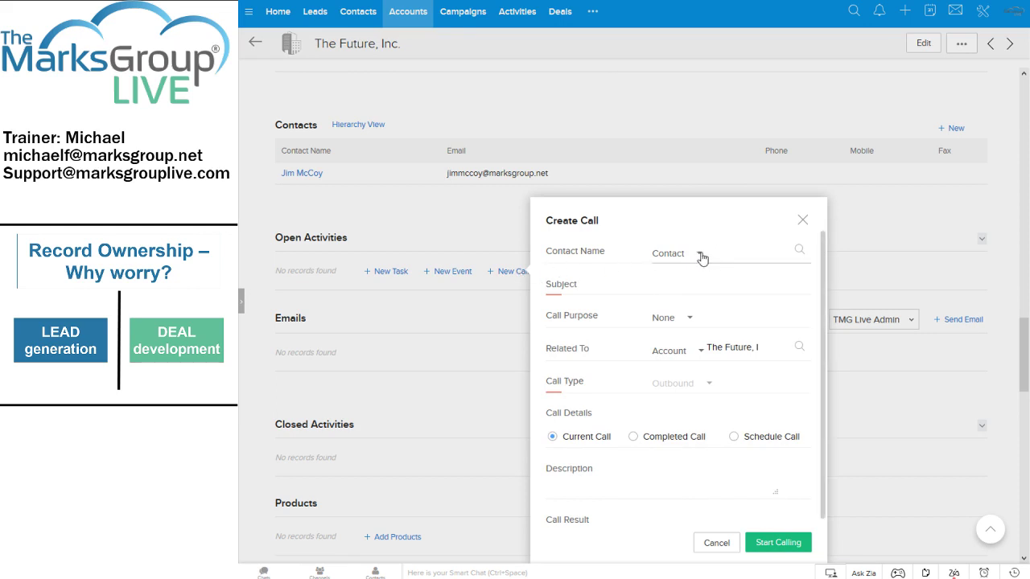
{"action": "left_click", "coordinate": [698, 255]}
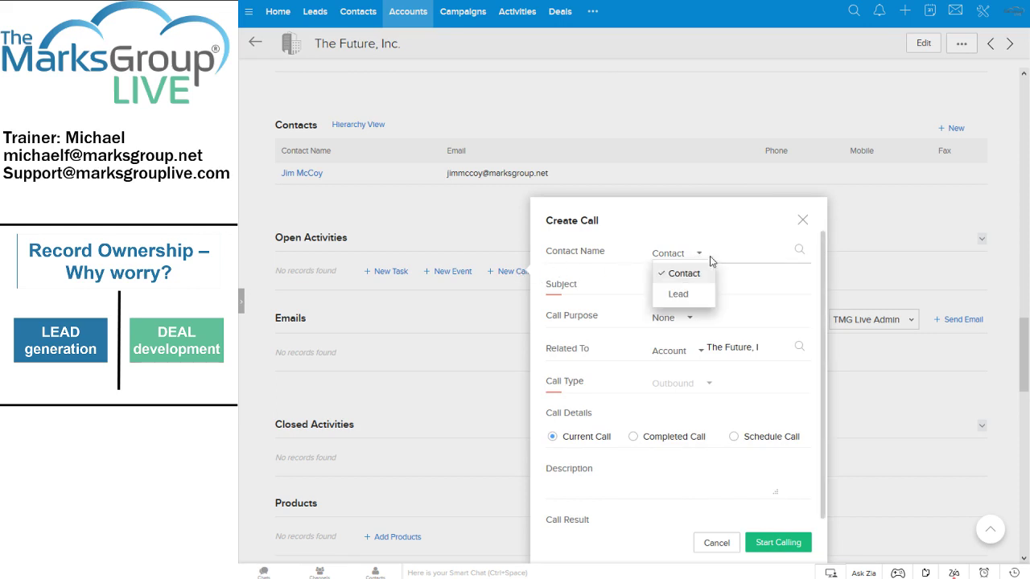
{"action": "left_click", "coordinate": [719, 255]}
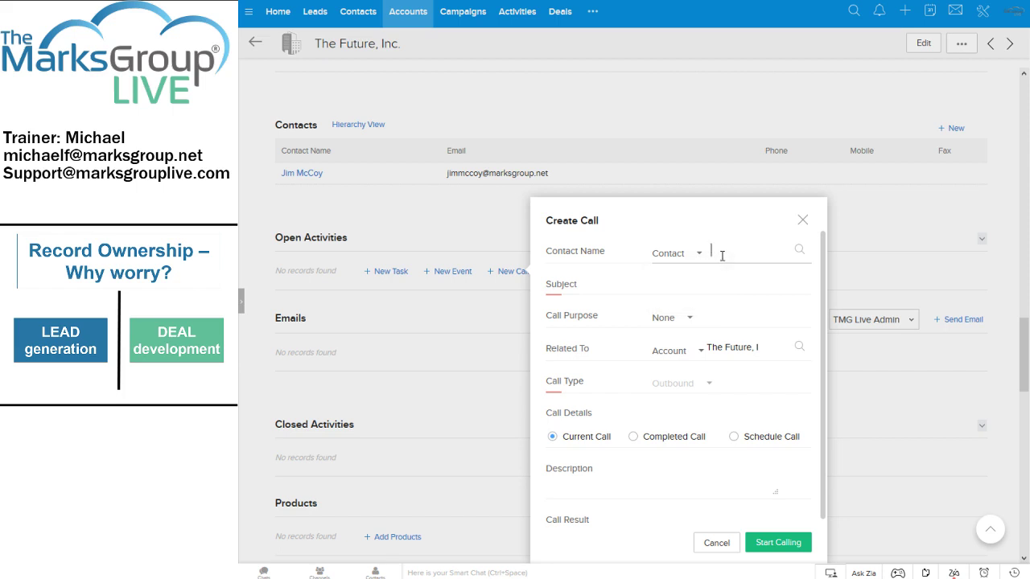
{"action": "left_click", "coordinate": [798, 252]}
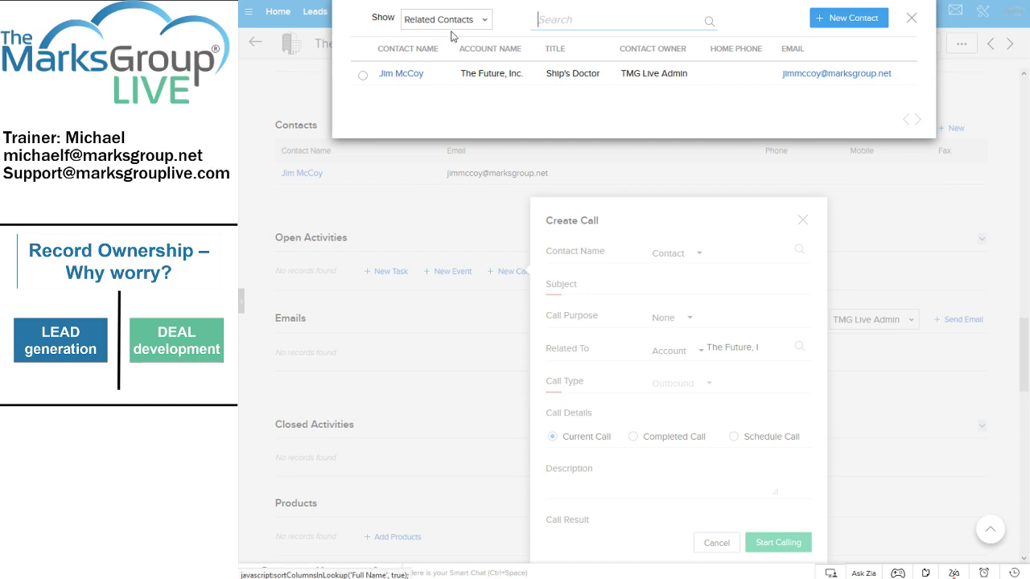
{"action": "left_click", "coordinate": [406, 73]}
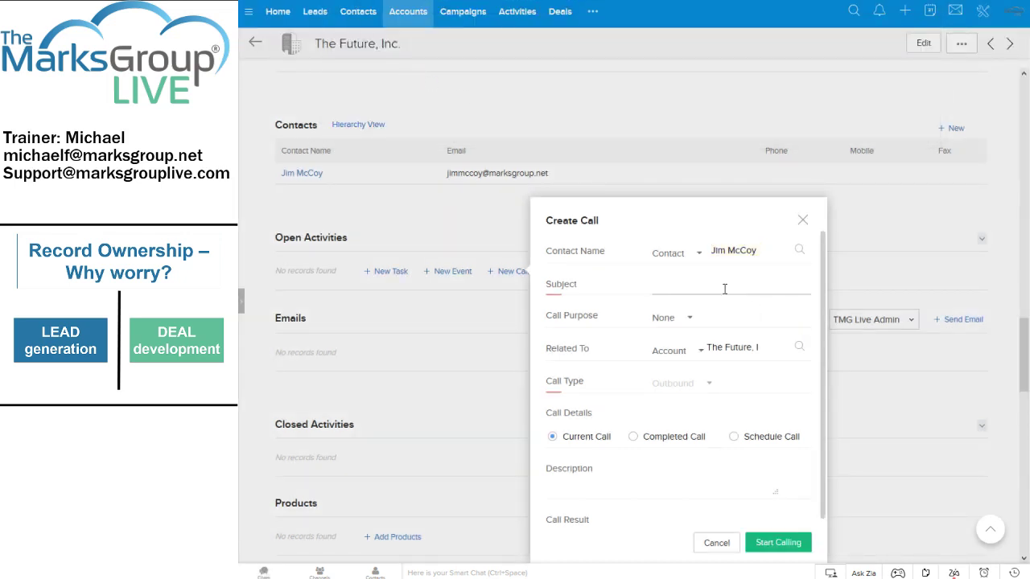
Give the call subject 'Call to confirm meeting' and purpose Prospecting, and make it scheduled.
{"action": "type", "text": "Call to confirm meeting"}
{"action": "left_click", "coordinate": [684, 320]}
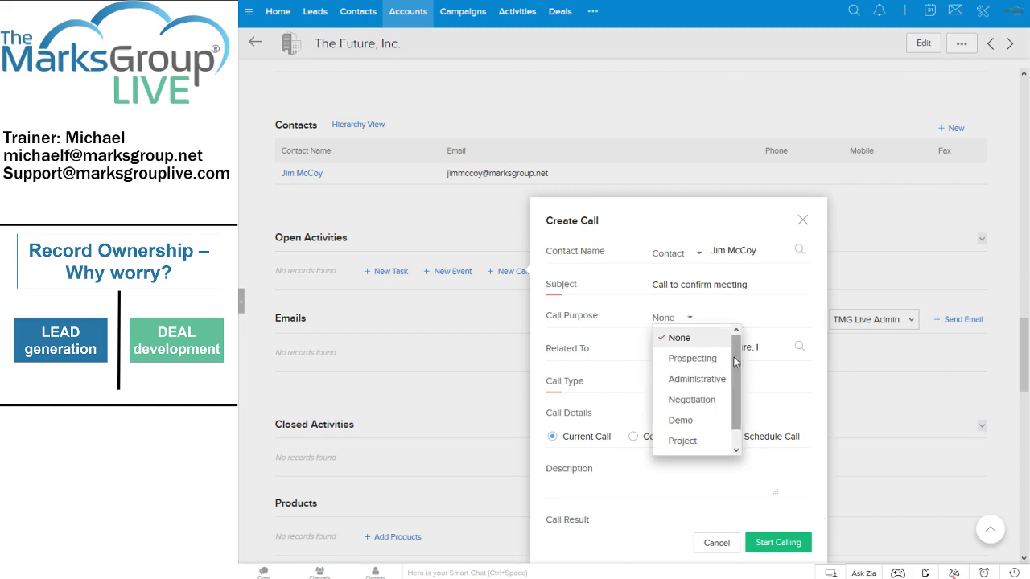
{"action": "left_click_drag", "start_coordinate": [735, 363], "coordinate": [736, 389]}
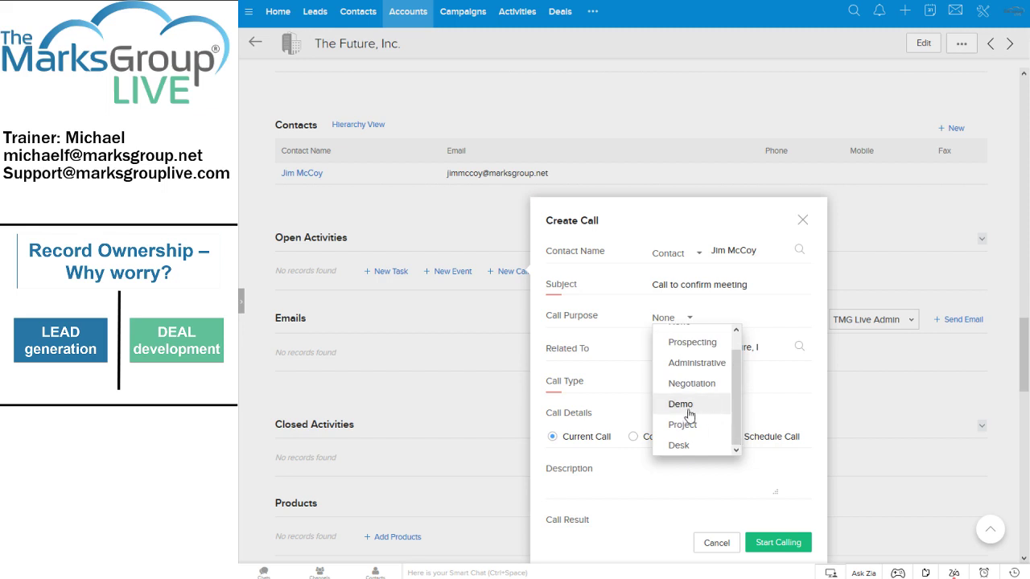
{"action": "scroll", "coordinate": [729, 391], "scroll_direction": "up", "scroll_amount": 1}
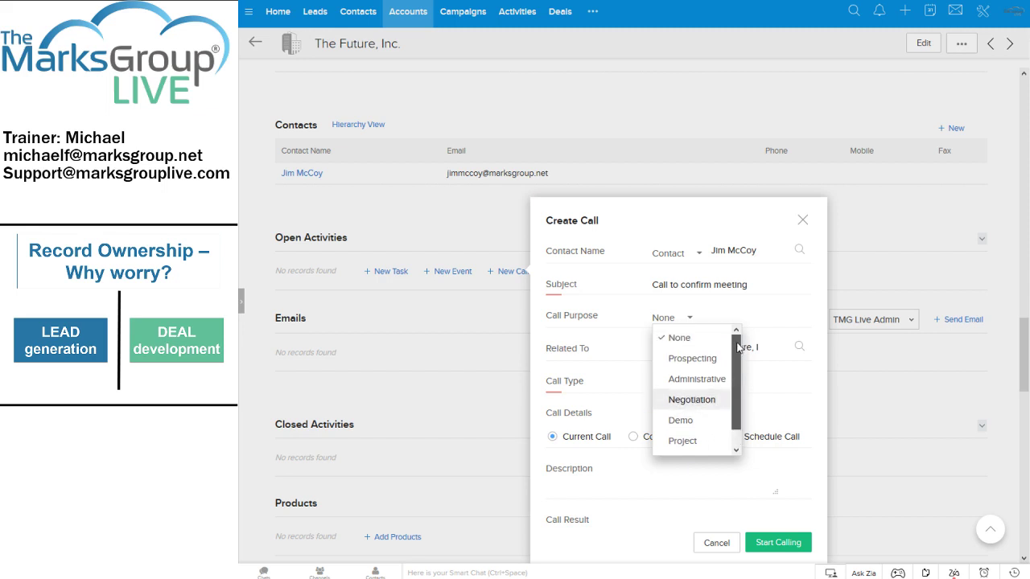
{"action": "left_click", "coordinate": [692, 364]}
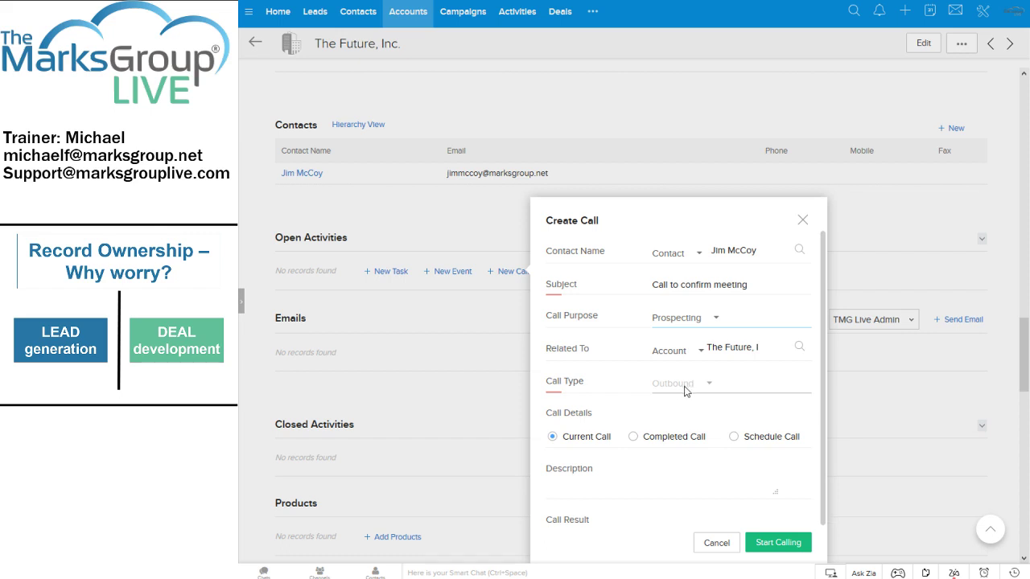
{"action": "left_click", "coordinate": [734, 439]}
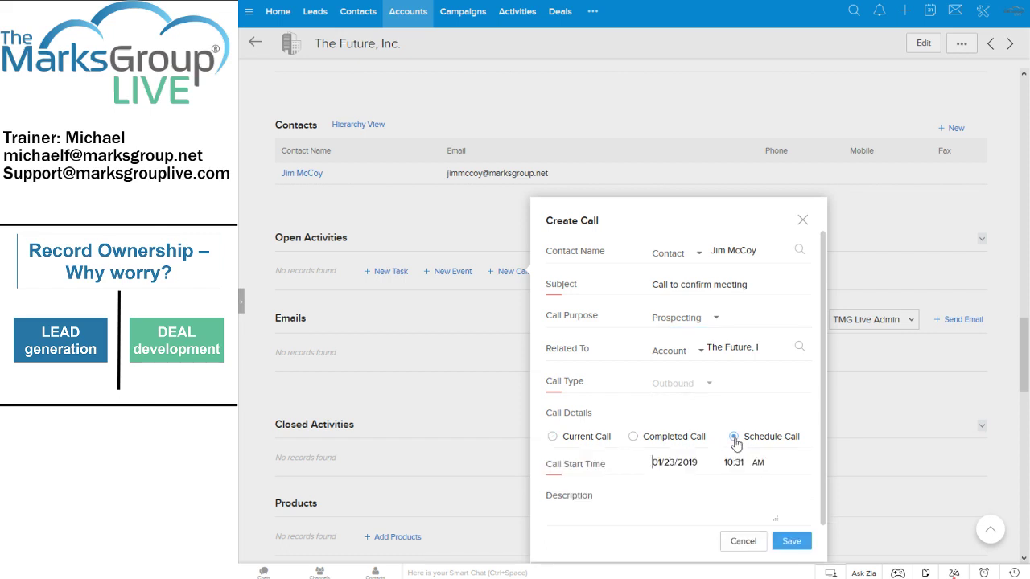
Set the call start date to 01/24/2019 and describe it as 'Call to discuss plans to control small, furry mammal numbers.'.
{"action": "left_click", "coordinate": [682, 463]}
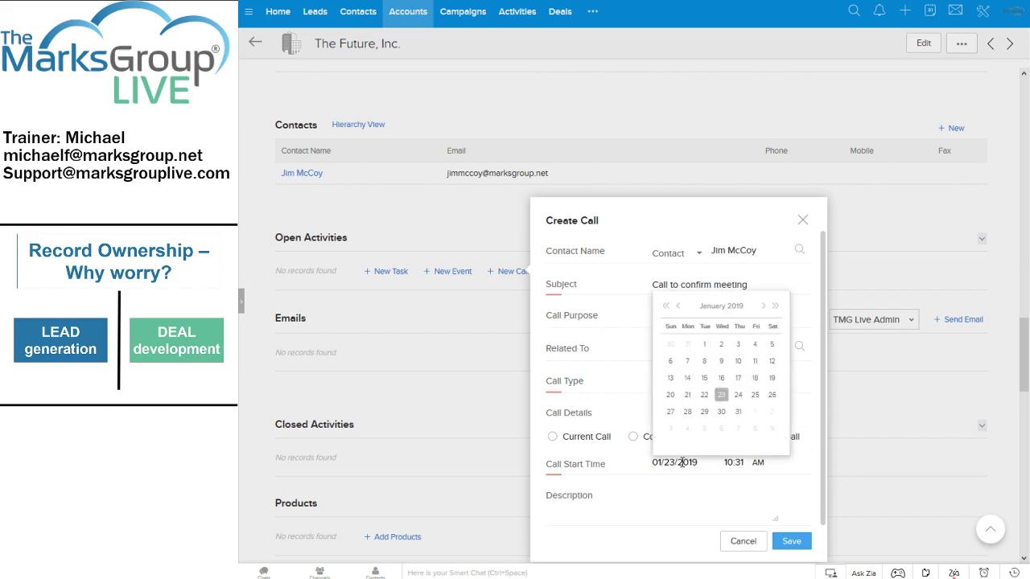
{"action": "left_click", "coordinate": [740, 396]}
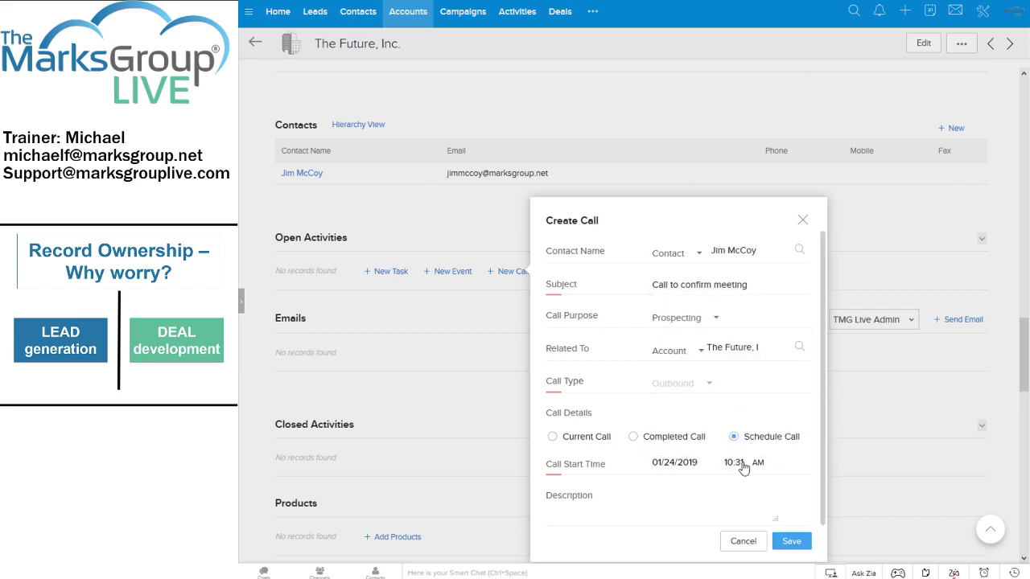
{"action": "left_click", "coordinate": [647, 524]}
{"action": "type", "text": "Call to discuss plans to contr"}
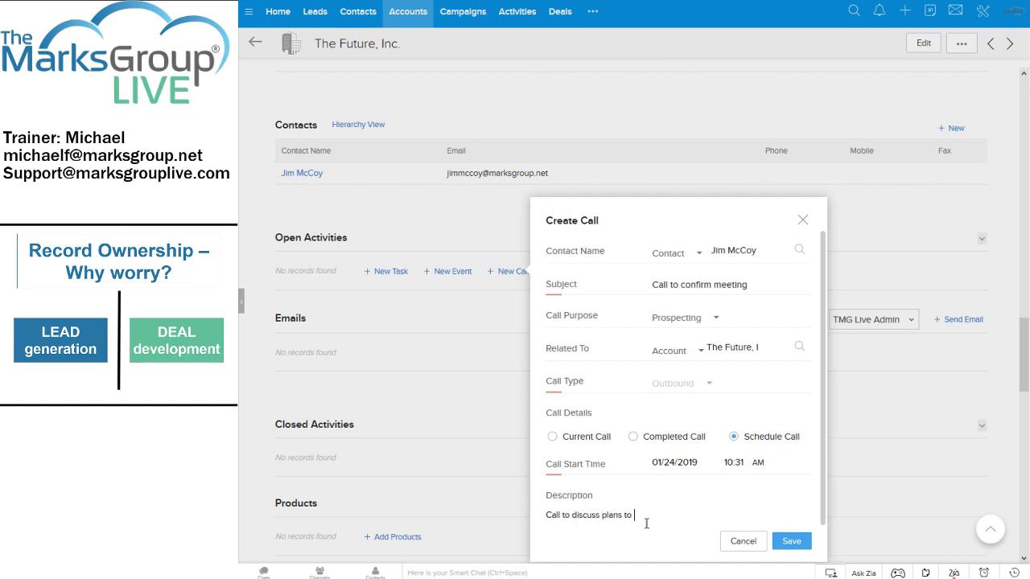
{"action": "type", "text": "ol small, furry mammal numbers."}
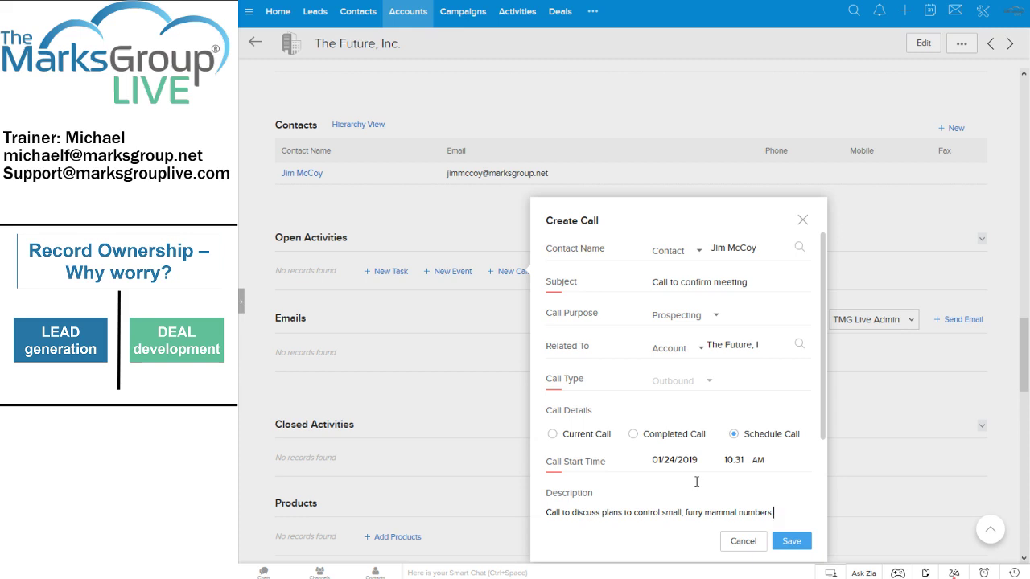
Keep Prospecting as the purpose, save the scheduled call, and scroll to Open Activities.
{"action": "left_click", "coordinate": [702, 385]}
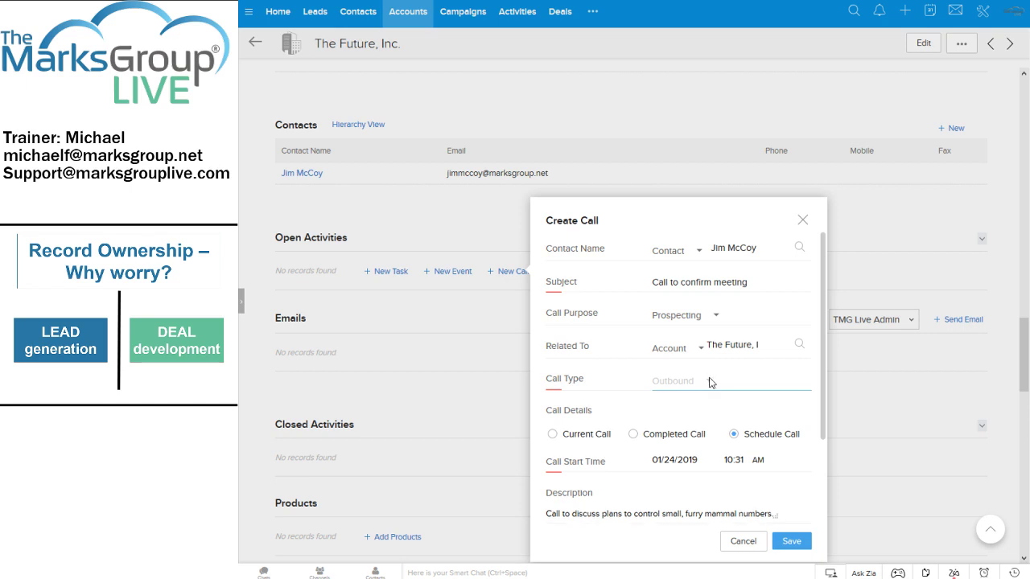
{"action": "left_click", "coordinate": [717, 316]}
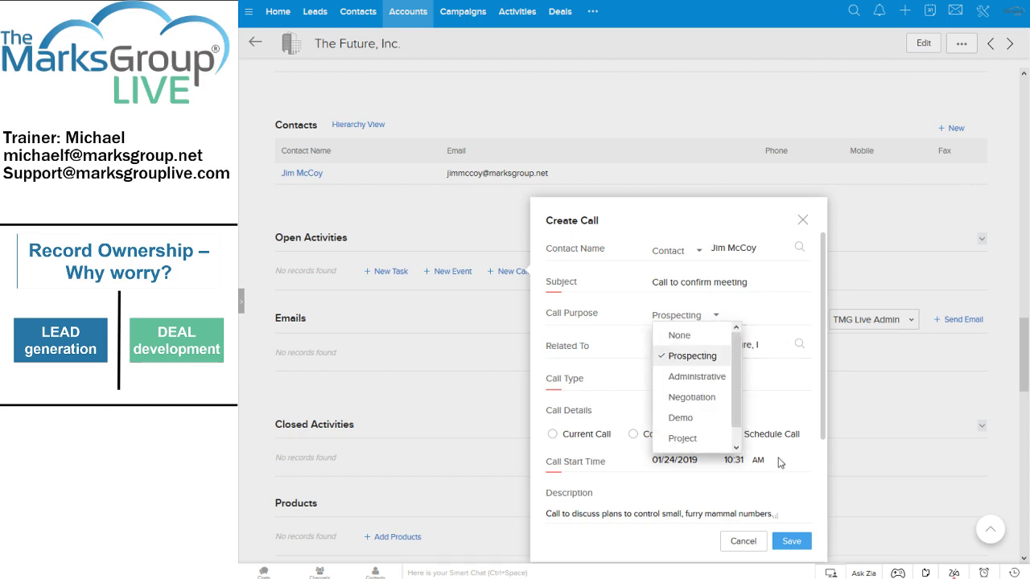
{"action": "left_click", "coordinate": [660, 556]}
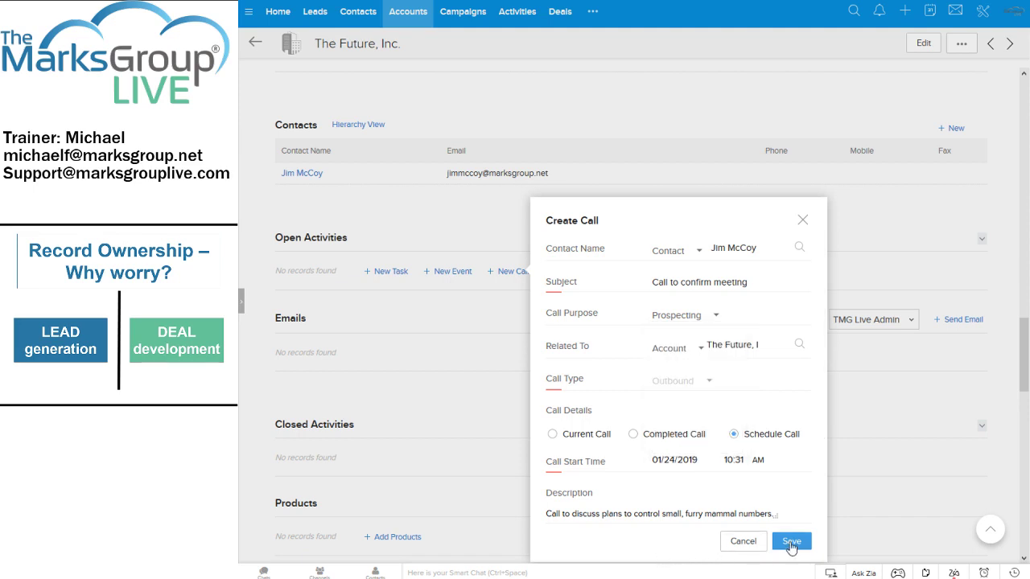
{"action": "left_click", "coordinate": [792, 546]}
{"action": "scroll", "coordinate": [770, 536], "scroll_direction": "down", "scroll_amount": 2}
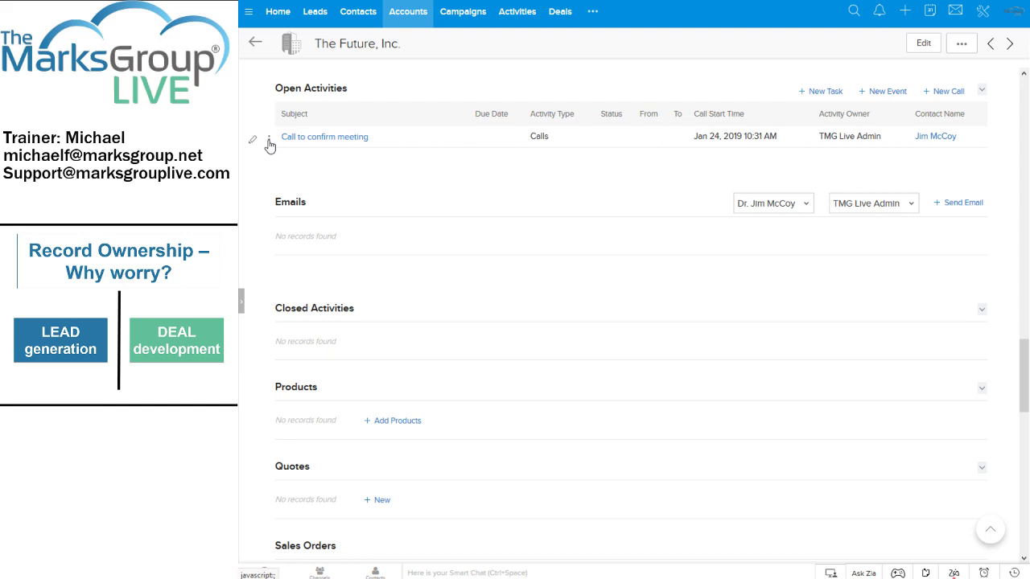
Mark the call completed with a 15 minute 37 second duration, then reopen it for editing.
{"action": "left_click", "coordinate": [270, 141]}
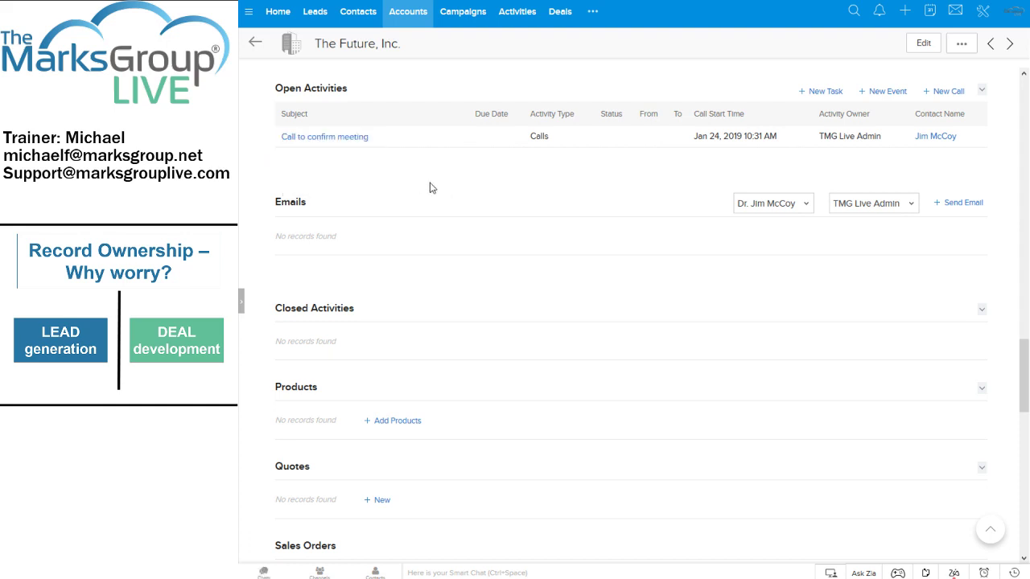
{"action": "left_click", "coordinate": [270, 141]}
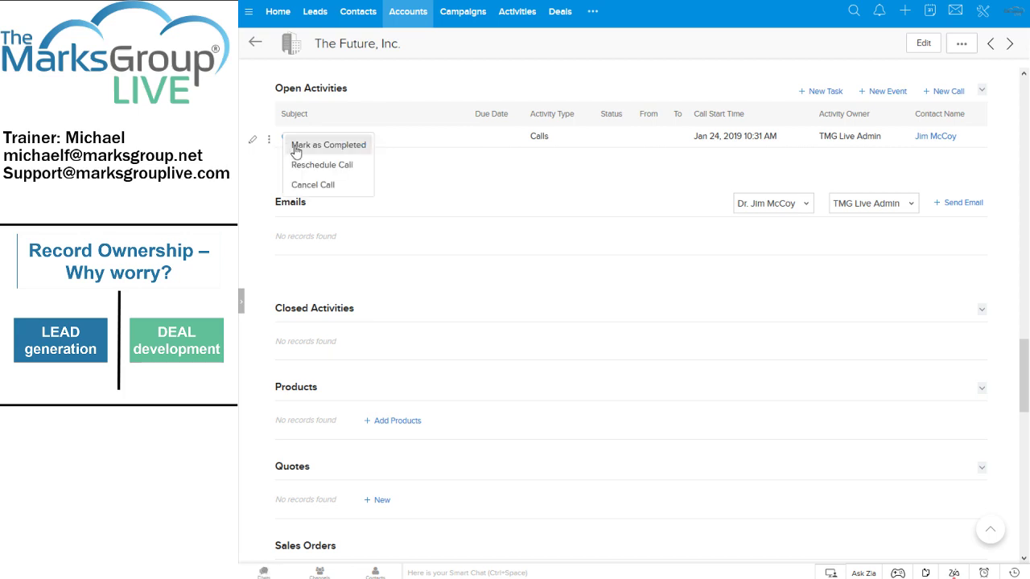
{"action": "left_click", "coordinate": [296, 146]}
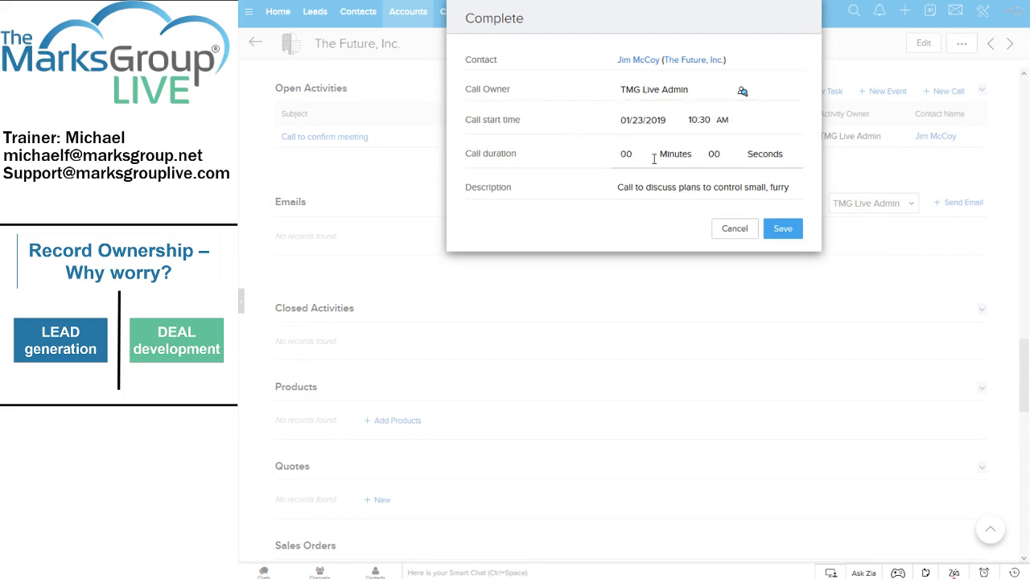
{"action": "left_click_drag", "start_coordinate": [620, 154], "coordinate": [634, 153]}
{"action": "type", "text": "15"}
{"action": "double_click", "coordinate": [711, 154]}
{"action": "type", "text": "37"}
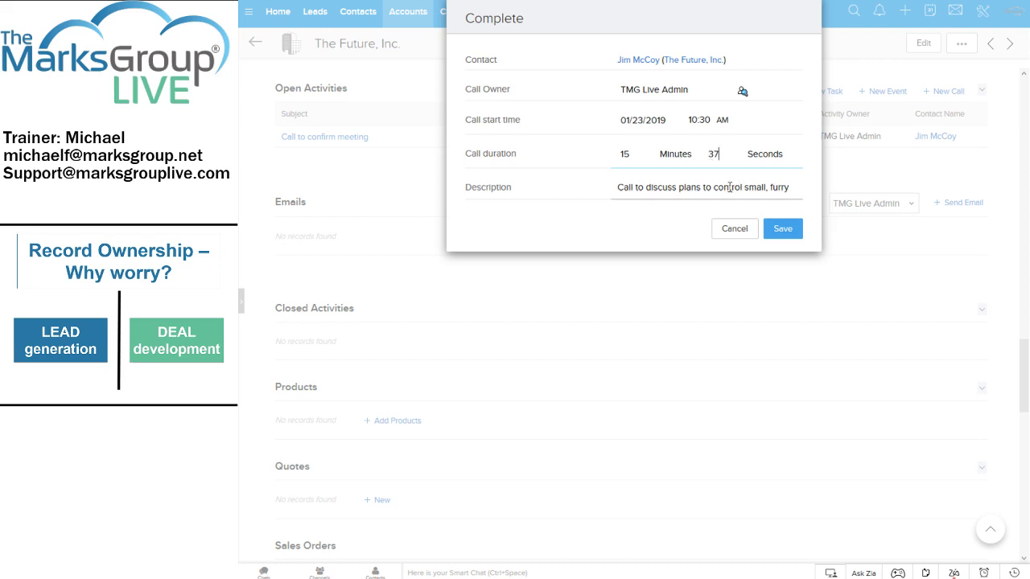
{"action": "left_click", "coordinate": [780, 231]}
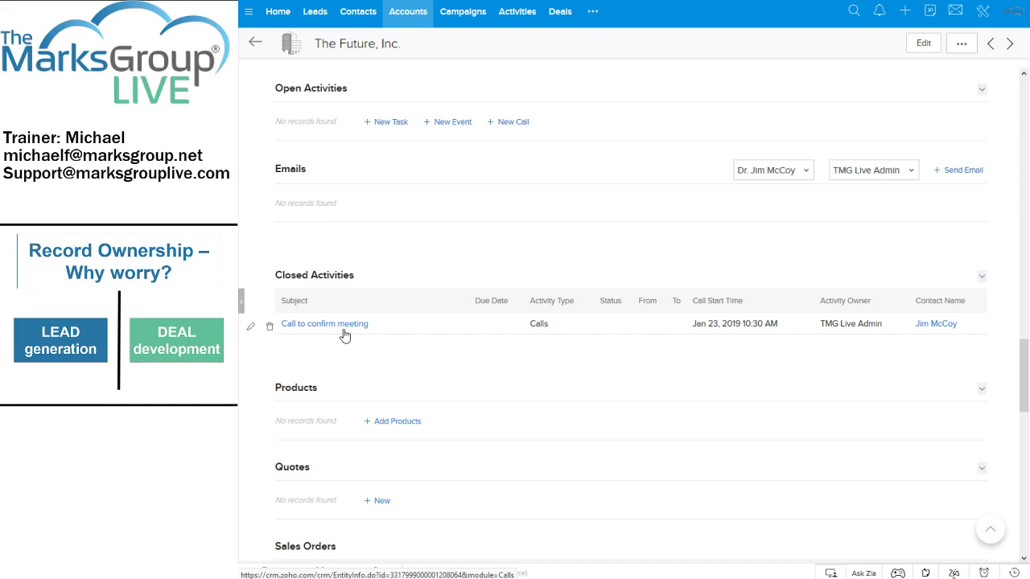
{"action": "left_click", "coordinate": [252, 328]}
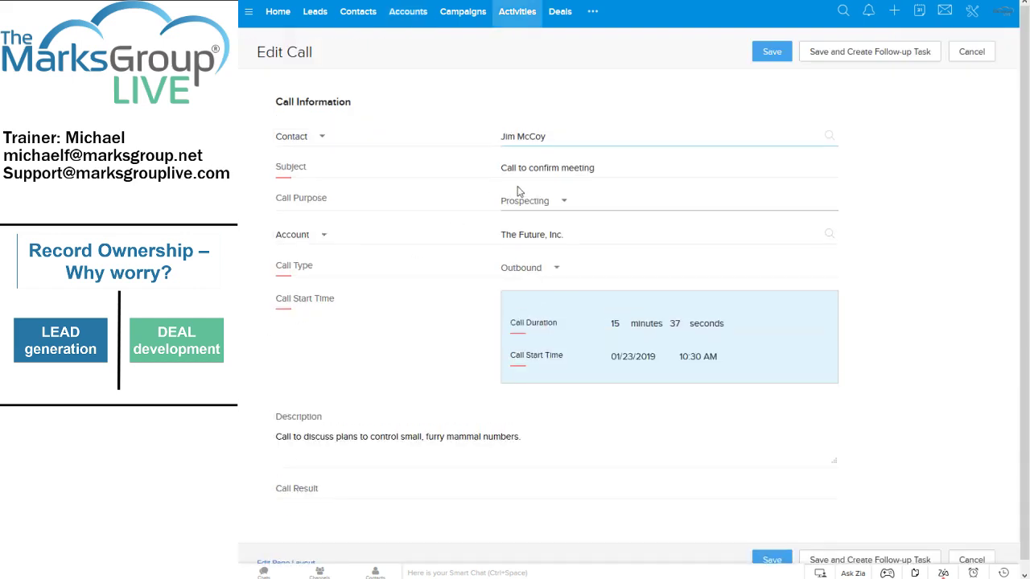
Save the call and create a follow-up task with subject Call, due 01/25/2019.
{"action": "left_click", "coordinate": [871, 53]}
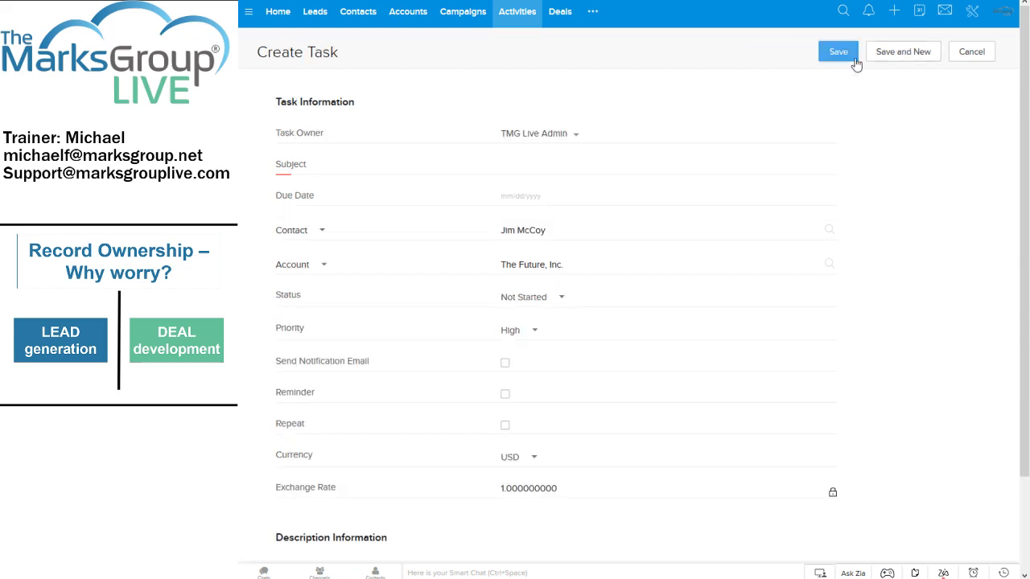
{"action": "left_click", "coordinate": [545, 160]}
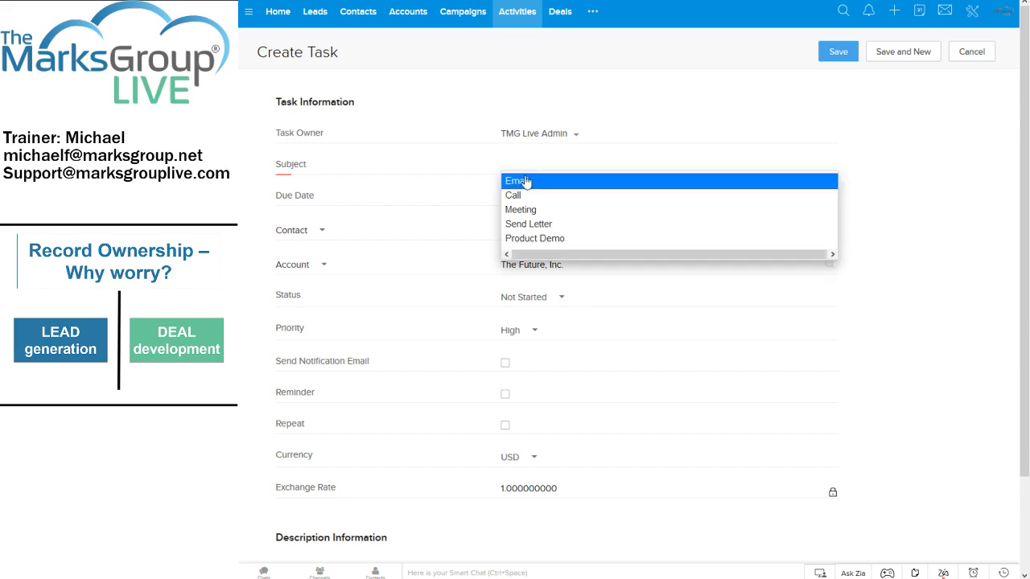
{"action": "left_click", "coordinate": [531, 195]}
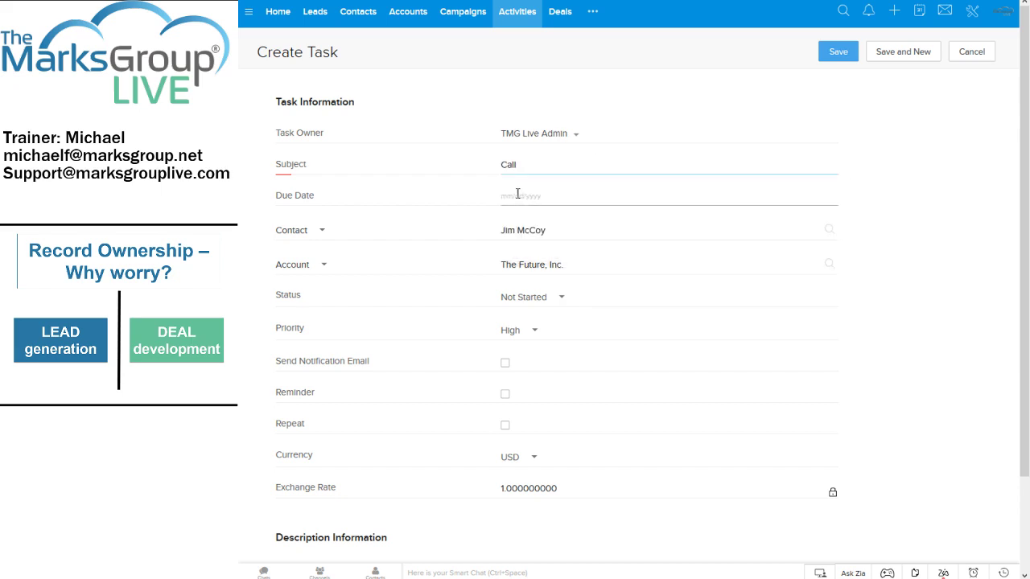
{"action": "left_click", "coordinate": [536, 195]}
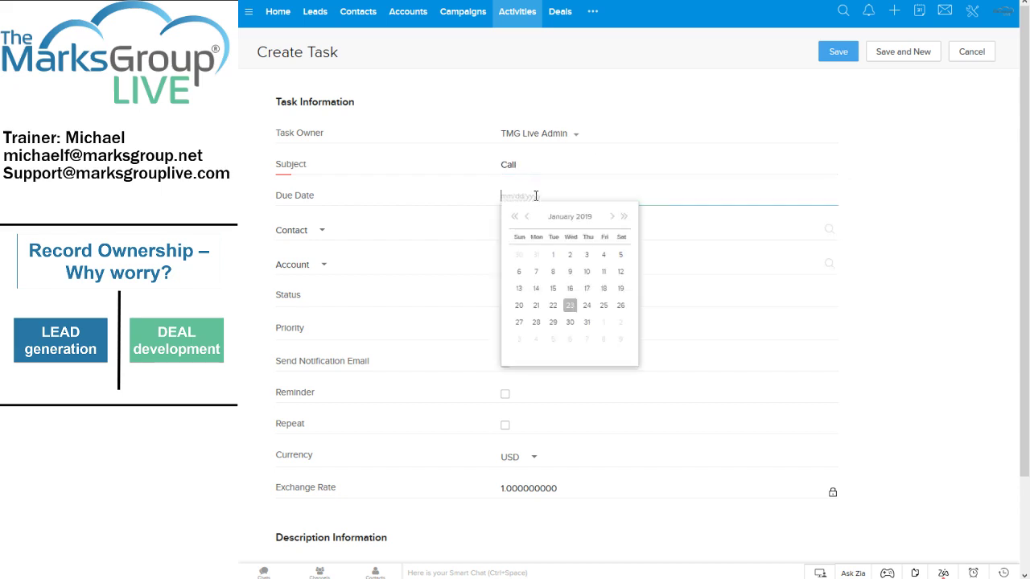
{"action": "left_click", "coordinate": [602, 308]}
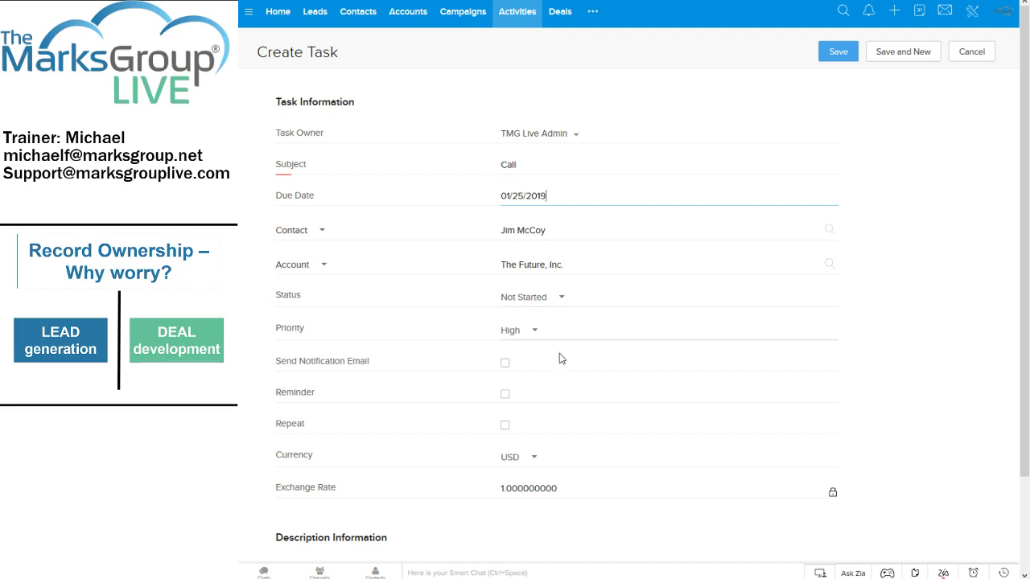
Describe the task as 'Call again to confirm demo meeting.' and save it.
{"action": "scroll", "coordinate": [563, 426], "scroll_direction": "down", "scroll_amount": 3}
{"action": "left_click", "coordinate": [446, 474]}
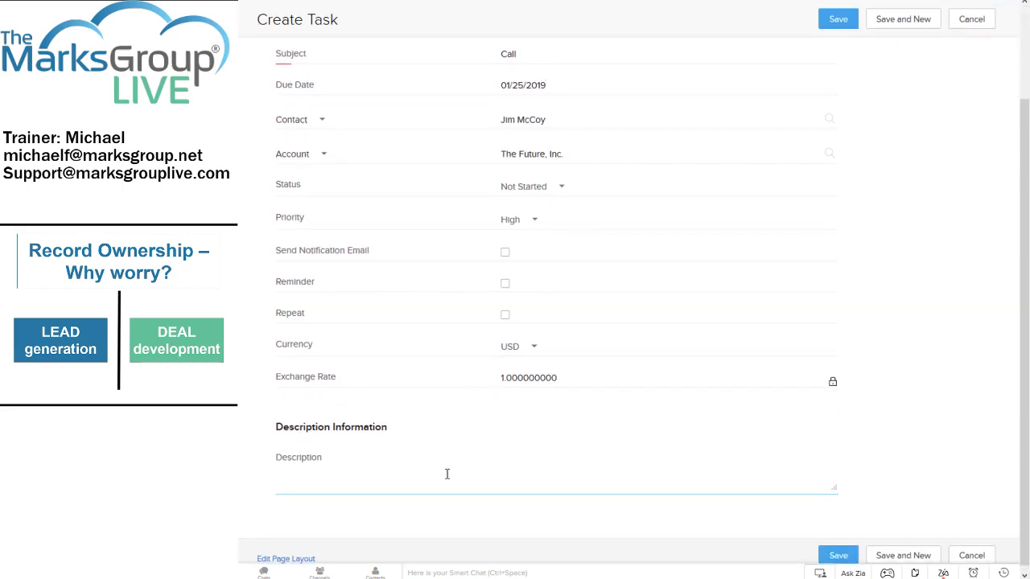
{"action": "type", "text": "Call again to confirm demo m"}
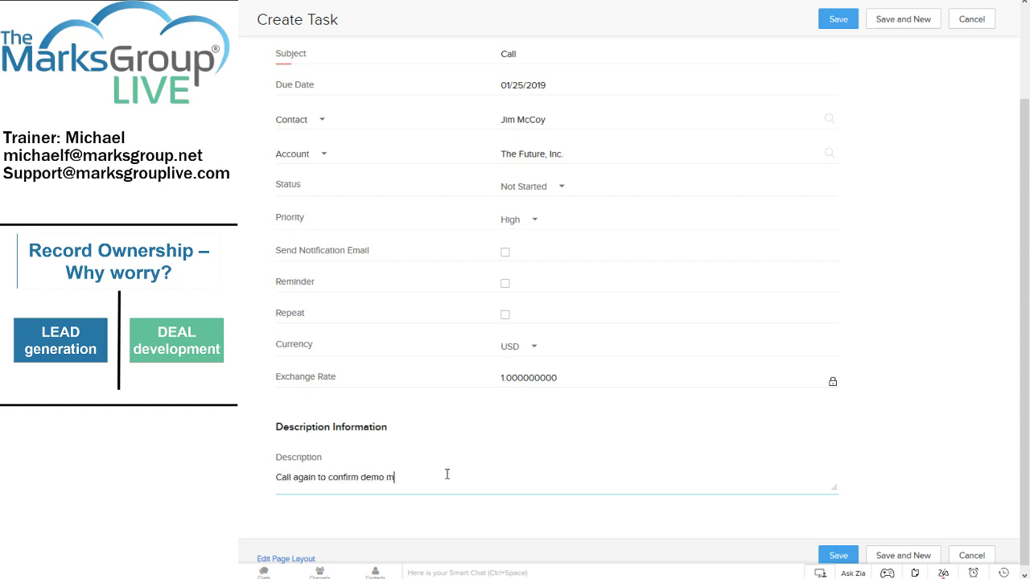
{"action": "type", "text": "eeting."}
{"action": "left_click", "coordinate": [847, 556]}
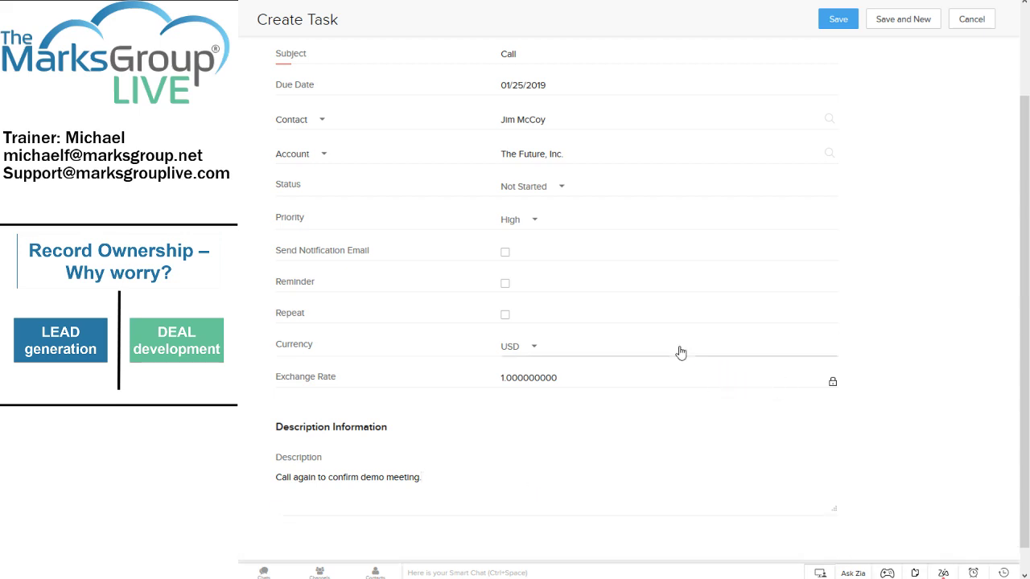
{"action": "left_click", "coordinate": [837, 18]}
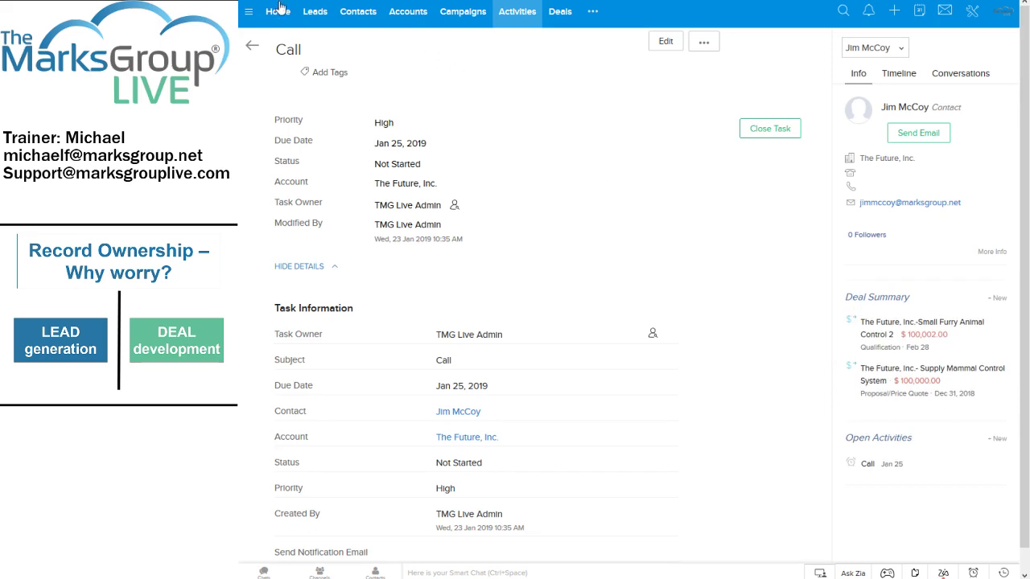
Go back to The Future, Inc. account and scroll down to its Open Activities.
{"action": "left_click", "coordinate": [253, 50]}
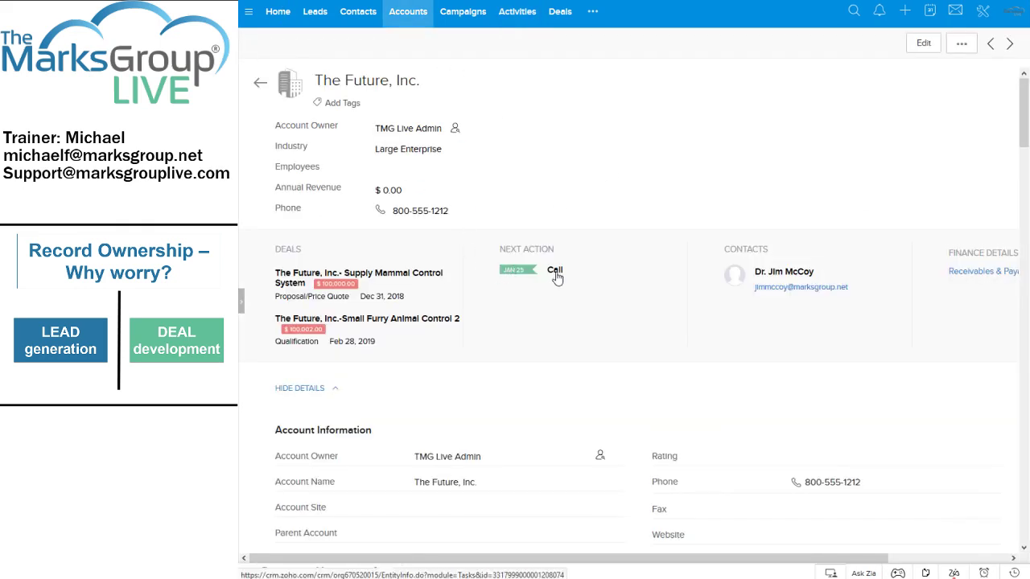
{"action": "scroll", "coordinate": [550, 282], "scroll_direction": "down", "scroll_amount": 3}
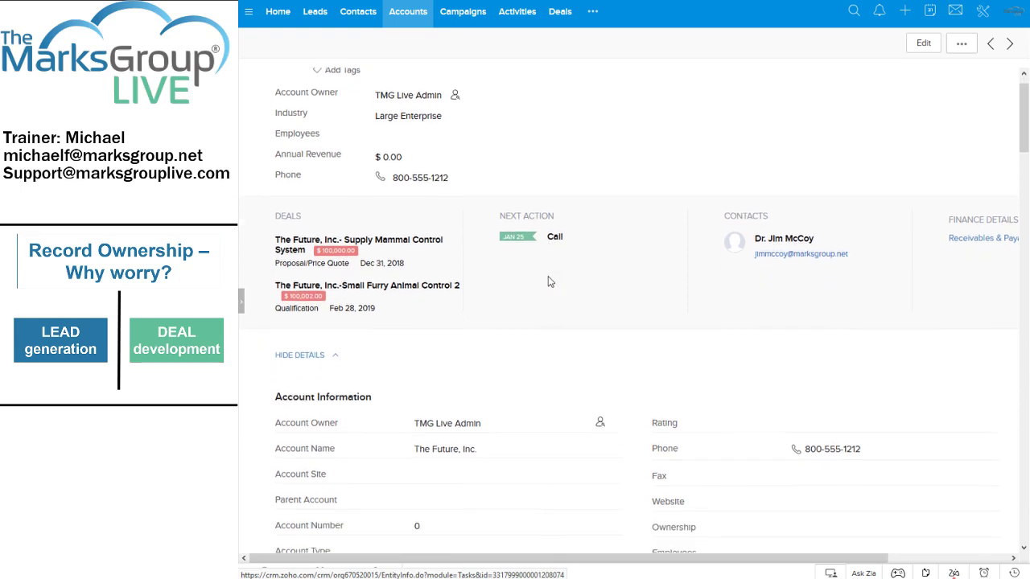
{"action": "scroll", "coordinate": [515, 284], "scroll_direction": "down", "scroll_amount": 3}
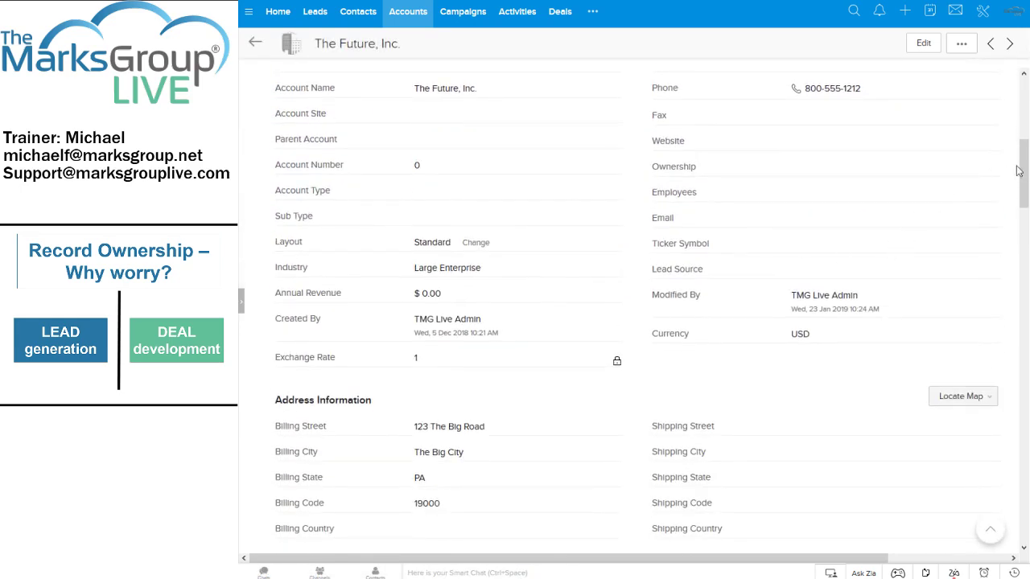
{"action": "left_click_drag", "start_coordinate": [1022, 177], "coordinate": [1022, 354]}
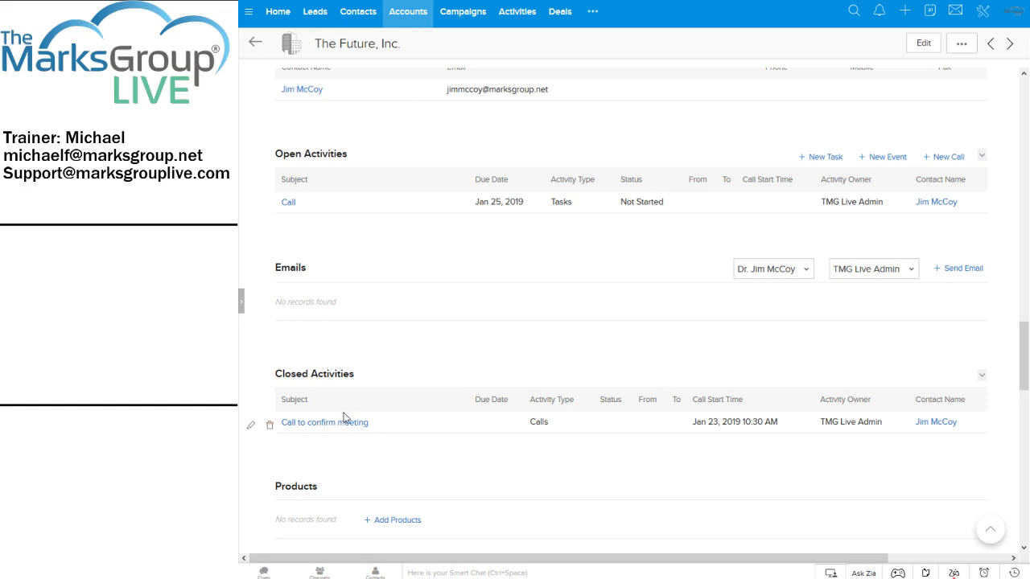
{"action": "left_click", "coordinate": [373, 17]}
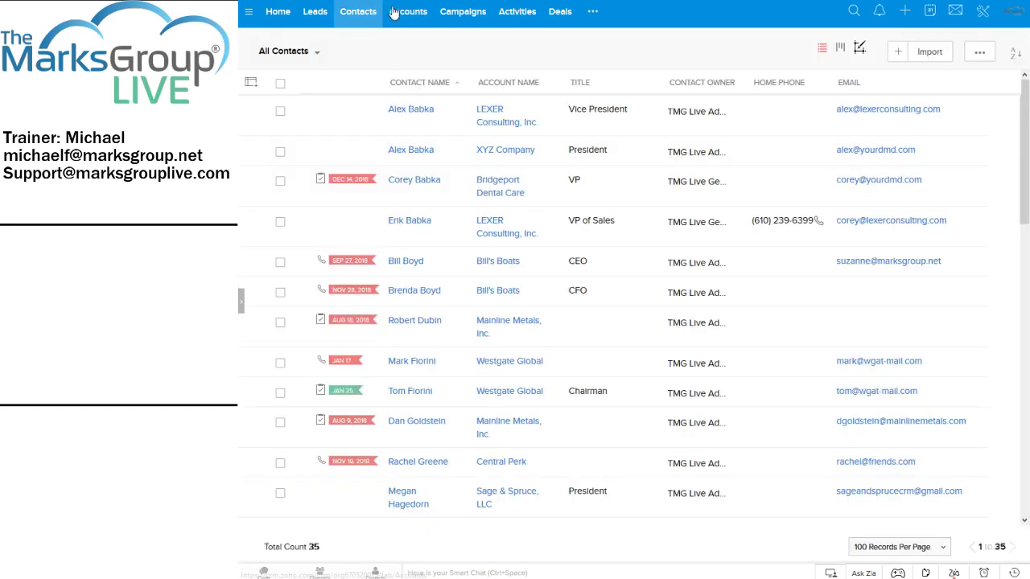
{"action": "left_click", "coordinate": [395, 16]}
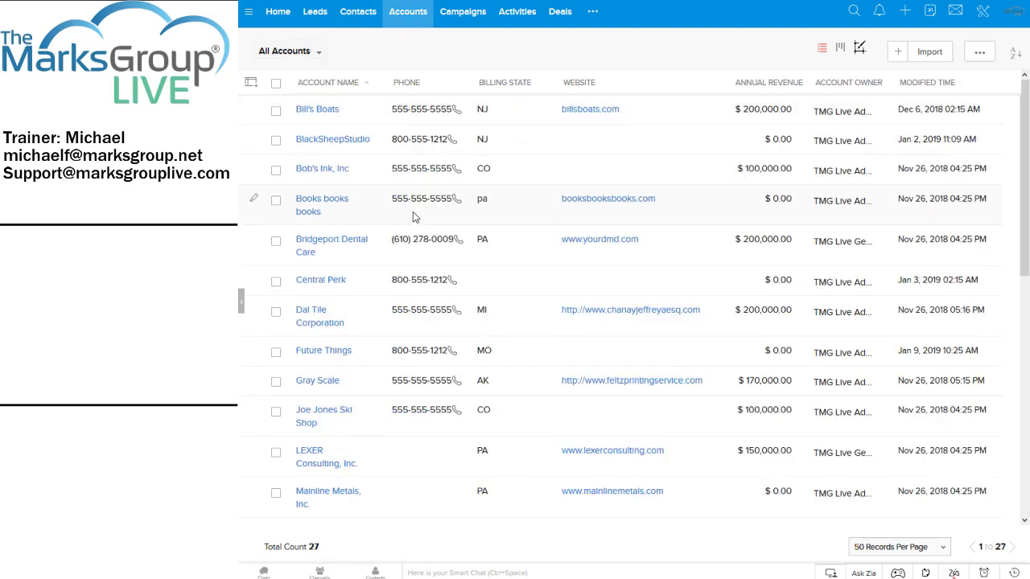
{"action": "scroll", "coordinate": [413, 211], "scroll_direction": "down", "scroll_amount": 3}
{"action": "scroll", "coordinate": [300, 441], "scroll_direction": "down", "scroll_amount": 2}
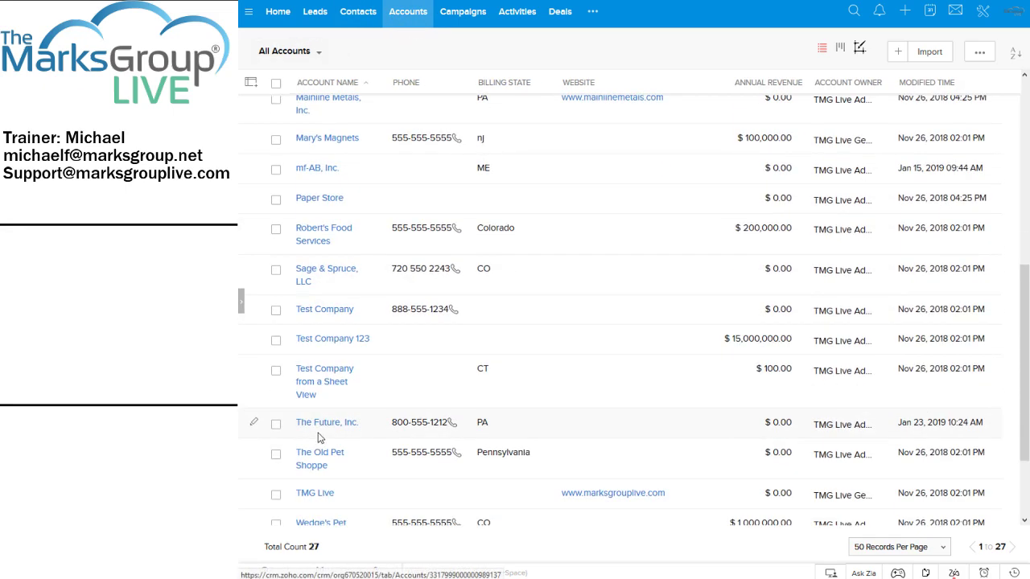
{"action": "left_click", "coordinate": [324, 423]}
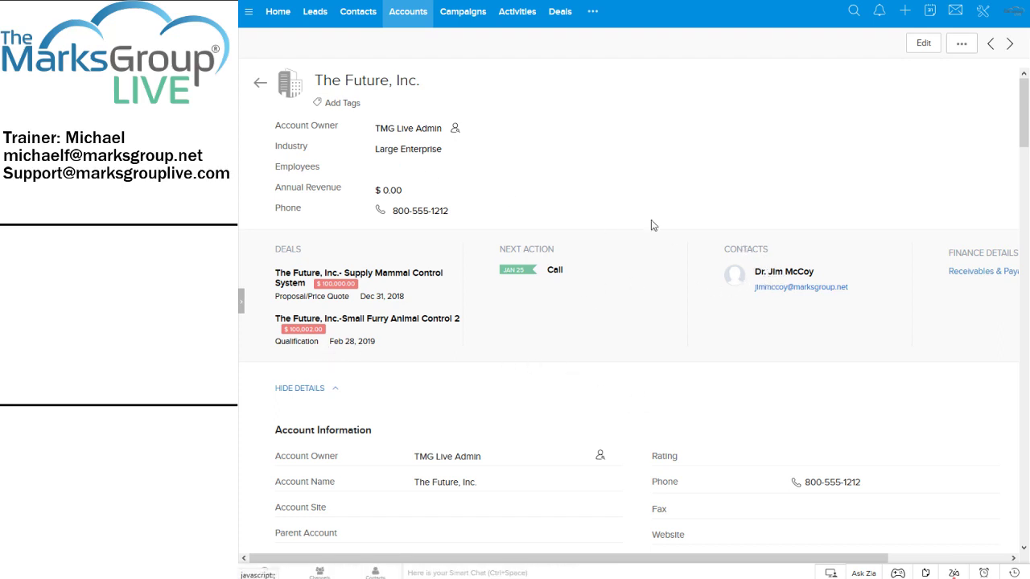
Open the account's contact and show Title instead of Contact Owner in its header.
{"action": "left_click", "coordinate": [794, 274]}
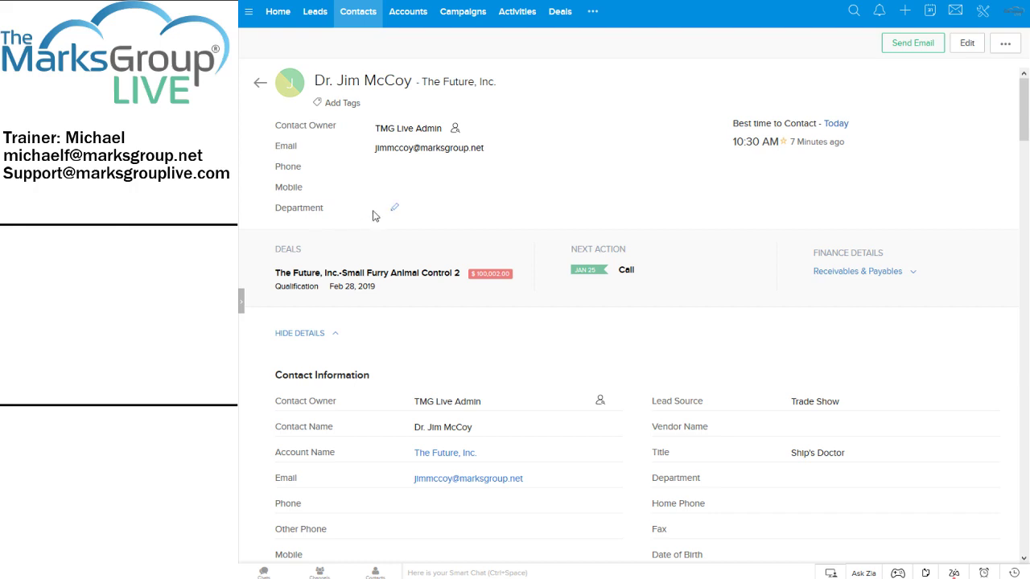
{"action": "left_click", "coordinate": [349, 129]}
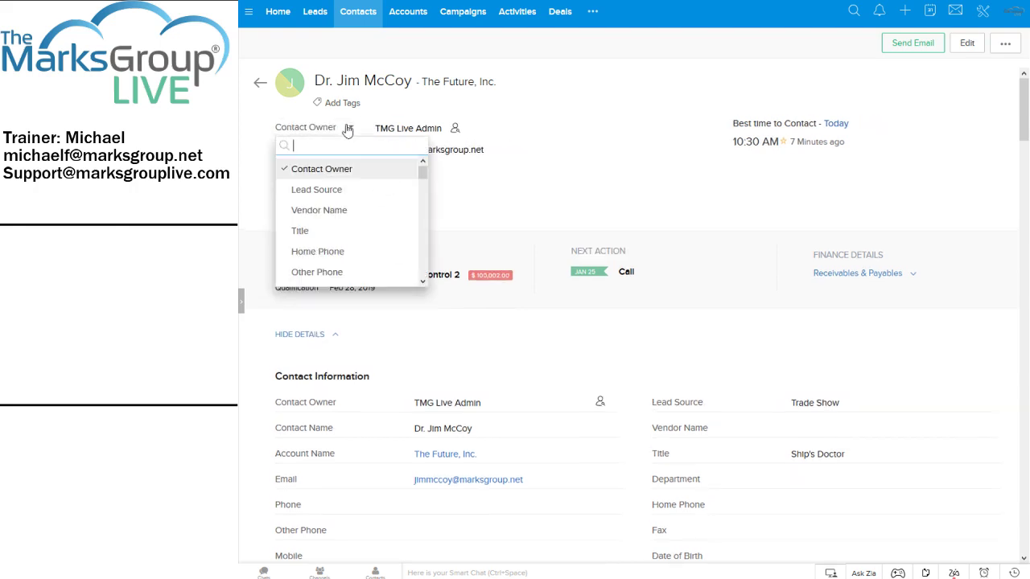
{"action": "left_click", "coordinate": [322, 233]}
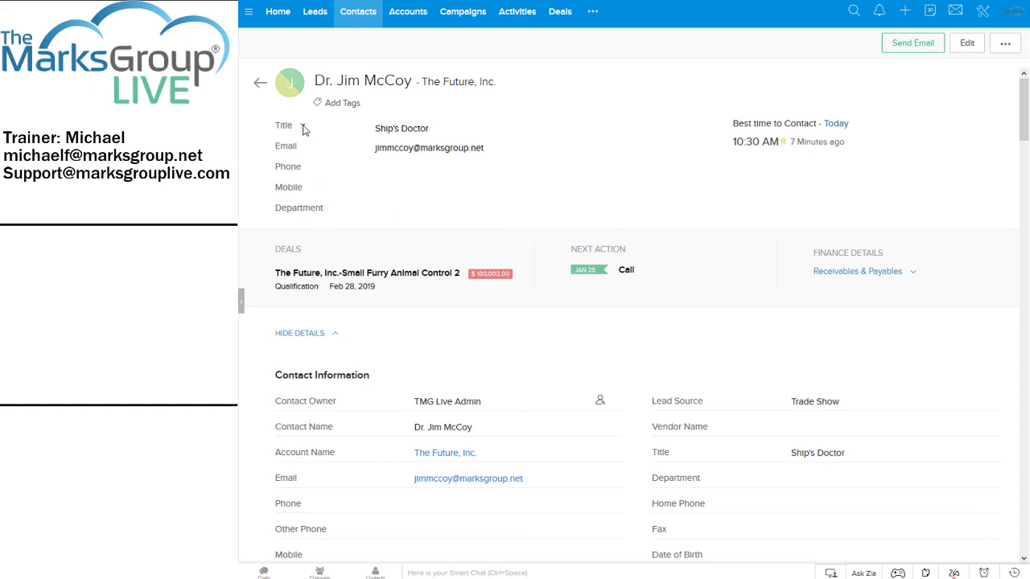
Replace Phone with Date of Birth in the contact's header.
{"action": "left_click", "coordinate": [311, 170]}
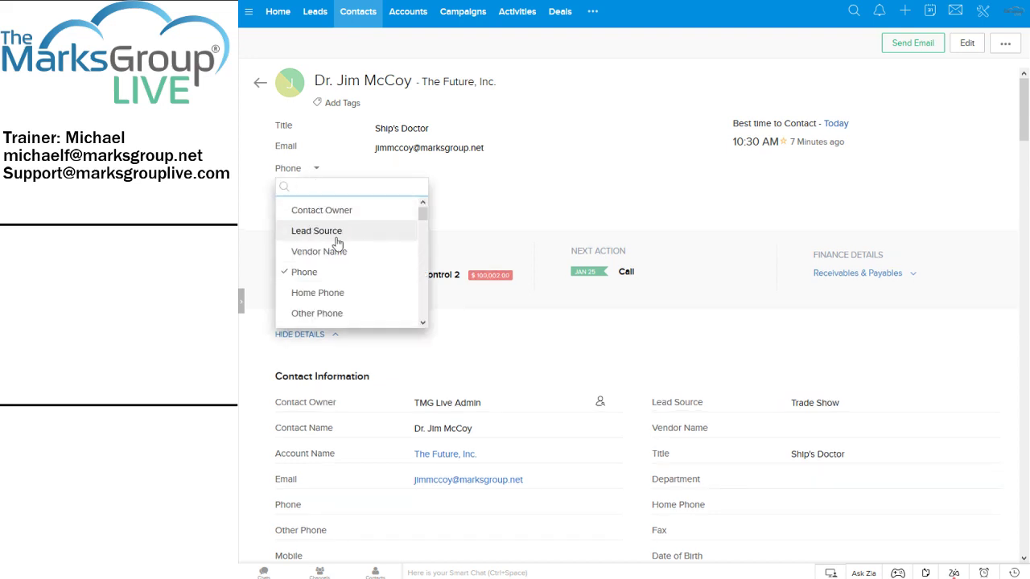
{"action": "scroll", "coordinate": [338, 241], "scroll_direction": "down", "scroll_amount": 2}
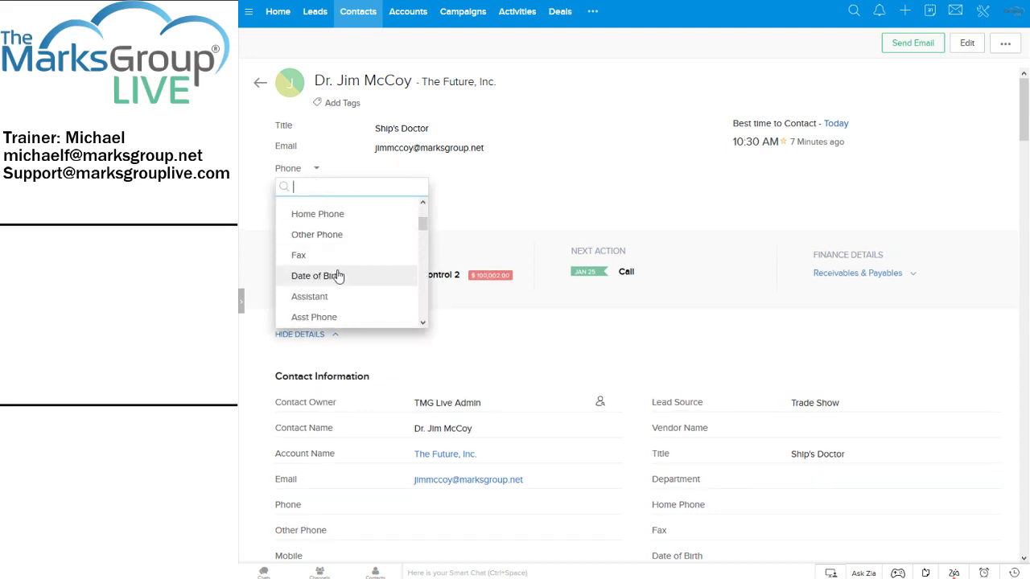
{"action": "left_click", "coordinate": [338, 276]}
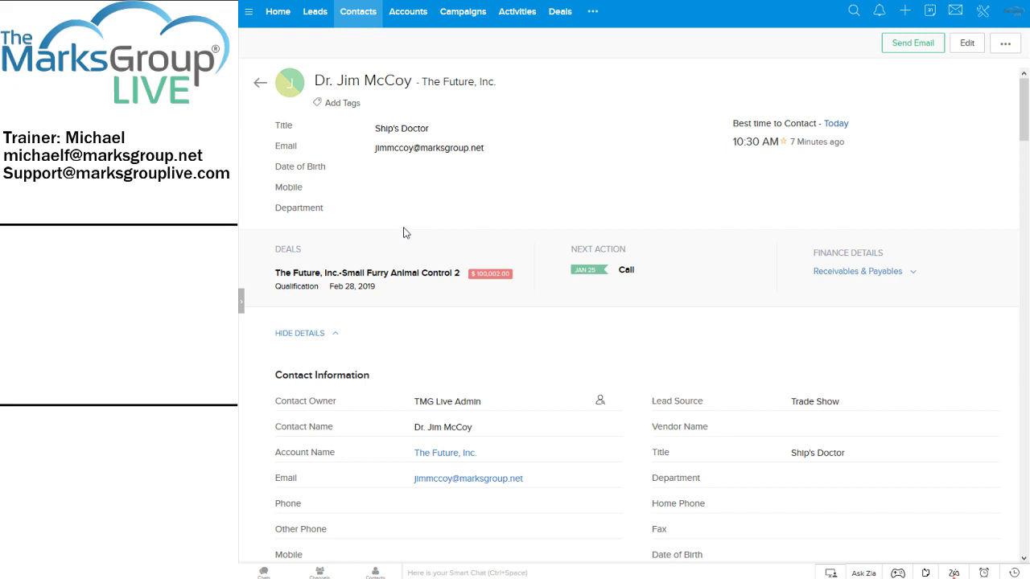
{"action": "mouse_move", "coordinate": [351, 216]}
{"action": "scroll", "coordinate": [630, 322], "scroll_direction": "down", "scroll_amount": 3}
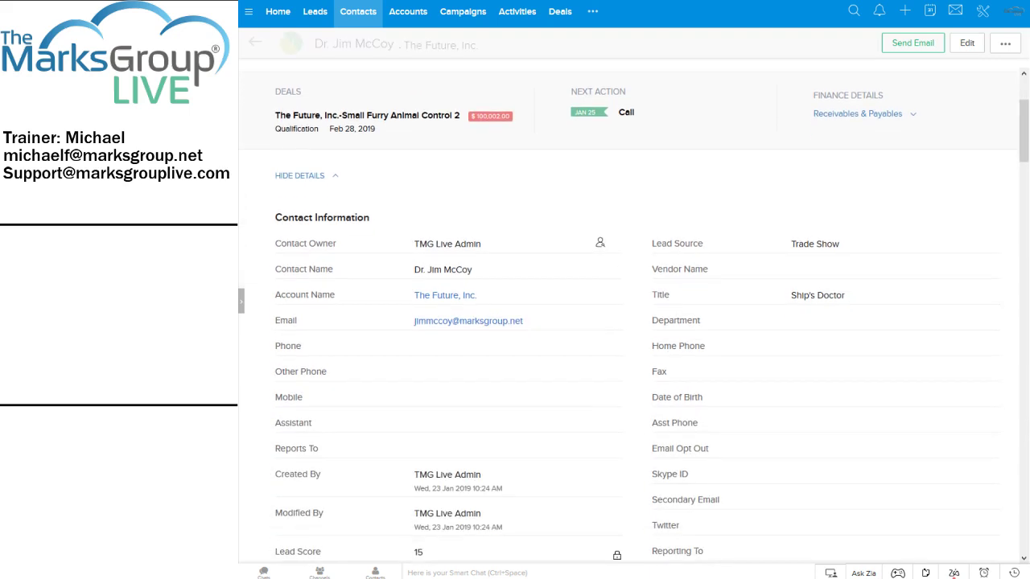
{"action": "scroll", "coordinate": [564, 318], "scroll_direction": "down", "scroll_amount": 1}
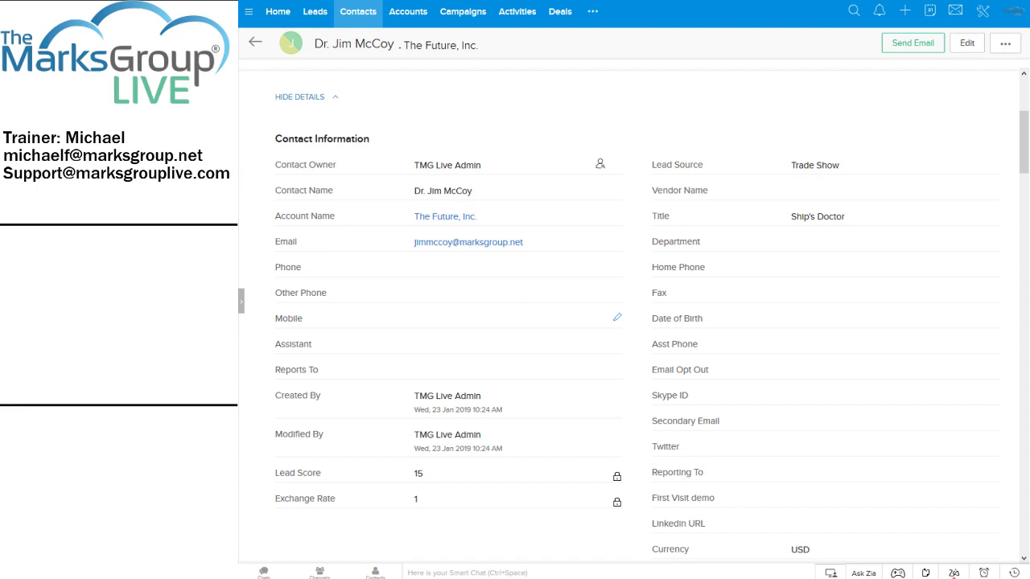
{"action": "scroll", "coordinate": [966, 322], "scroll_direction": "down", "scroll_amount": 5}
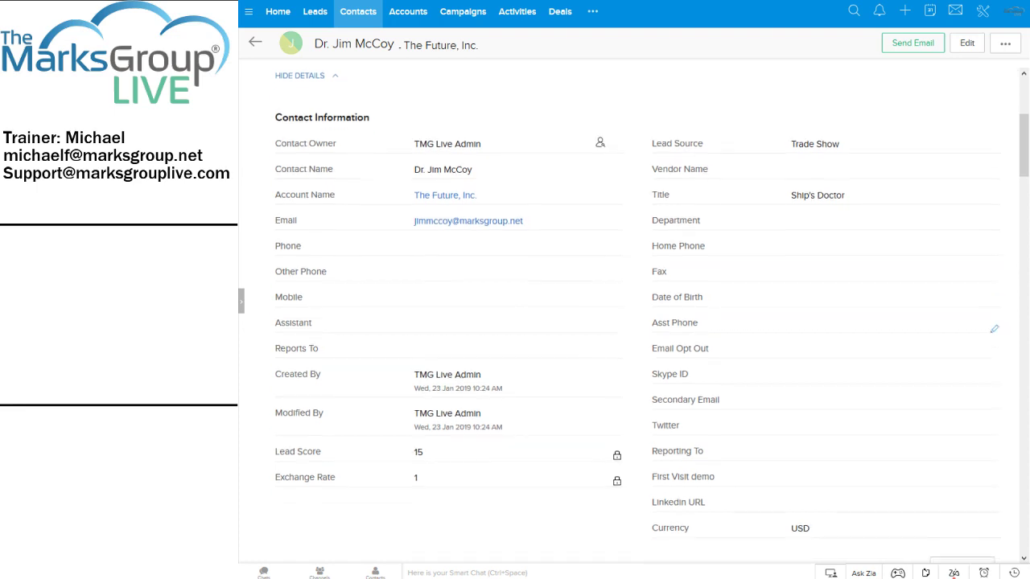
{"action": "scroll", "coordinate": [617, 331], "scroll_direction": "down", "scroll_amount": 5}
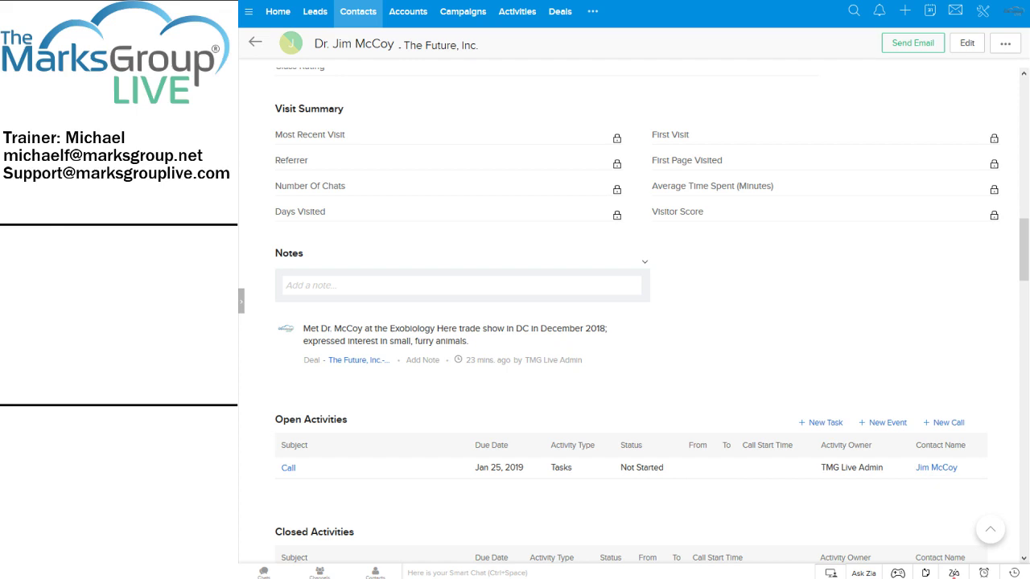
{"action": "scroll", "coordinate": [636, 314], "scroll_direction": "up", "scroll_amount": 5}
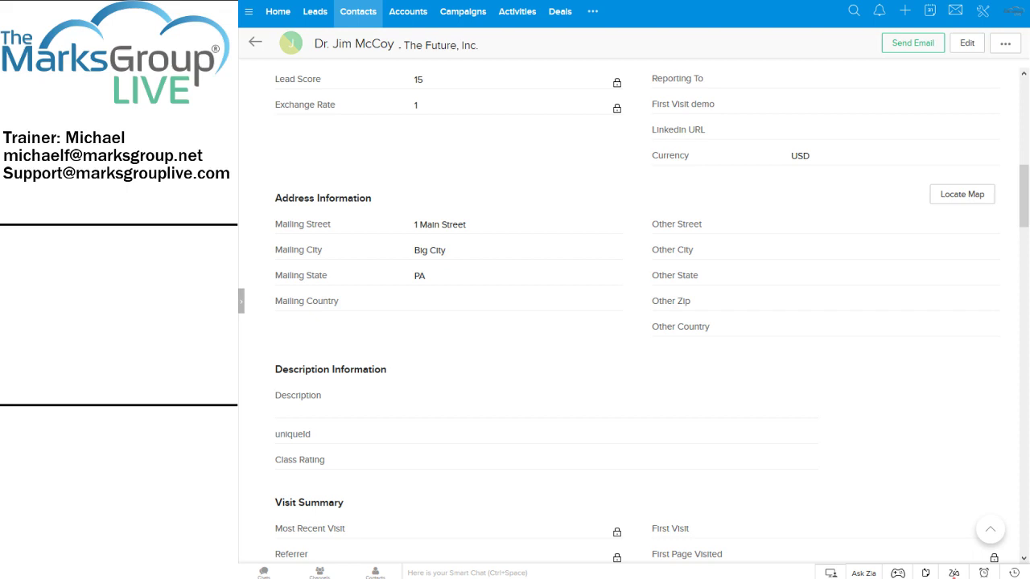
{"action": "scroll", "coordinate": [563, 273], "scroll_direction": "down", "scroll_amount": 1}
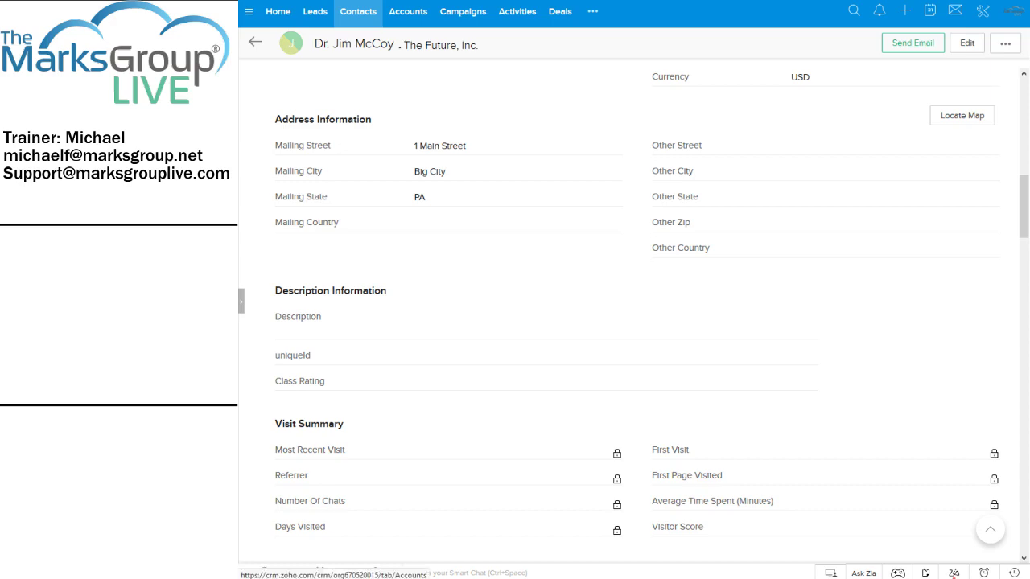
{"action": "left_click", "coordinate": [408, 13]}
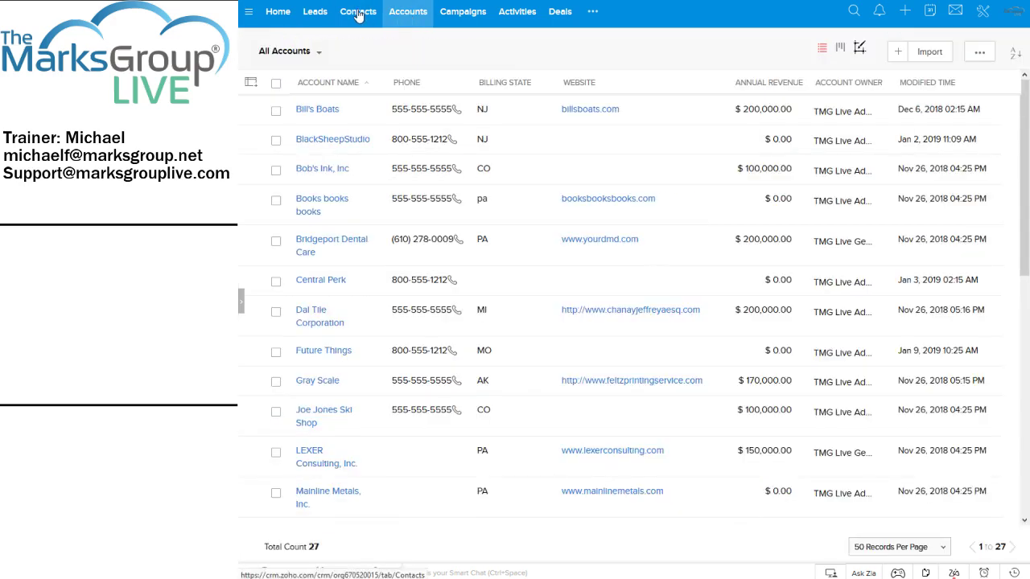
{"action": "left_click", "coordinate": [359, 14]}
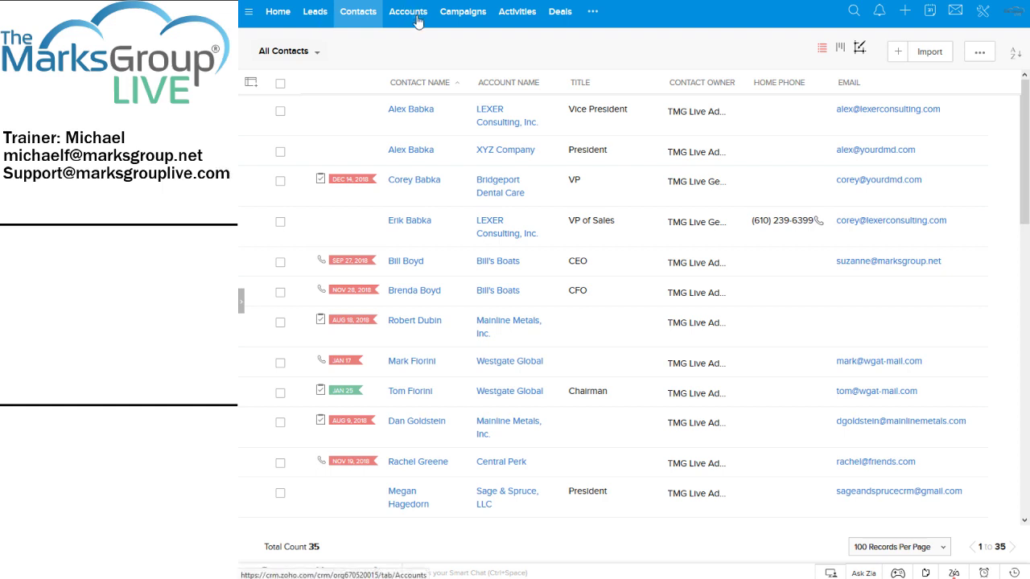
{"action": "scroll", "coordinate": [547, 266], "scroll_direction": "down", "scroll_amount": 5}
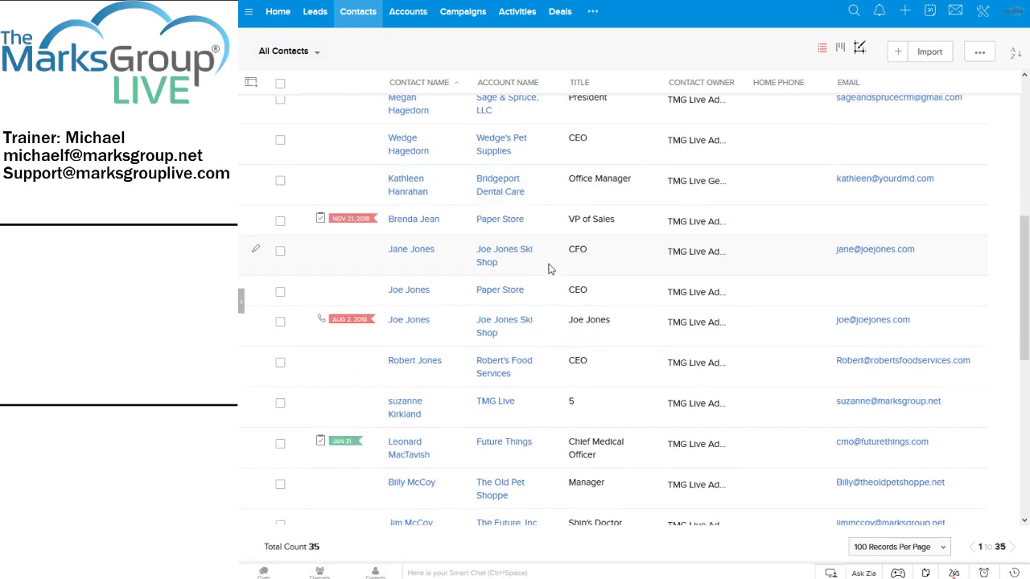
{"action": "scroll", "coordinate": [535, 276], "scroll_direction": "down", "scroll_amount": 3}
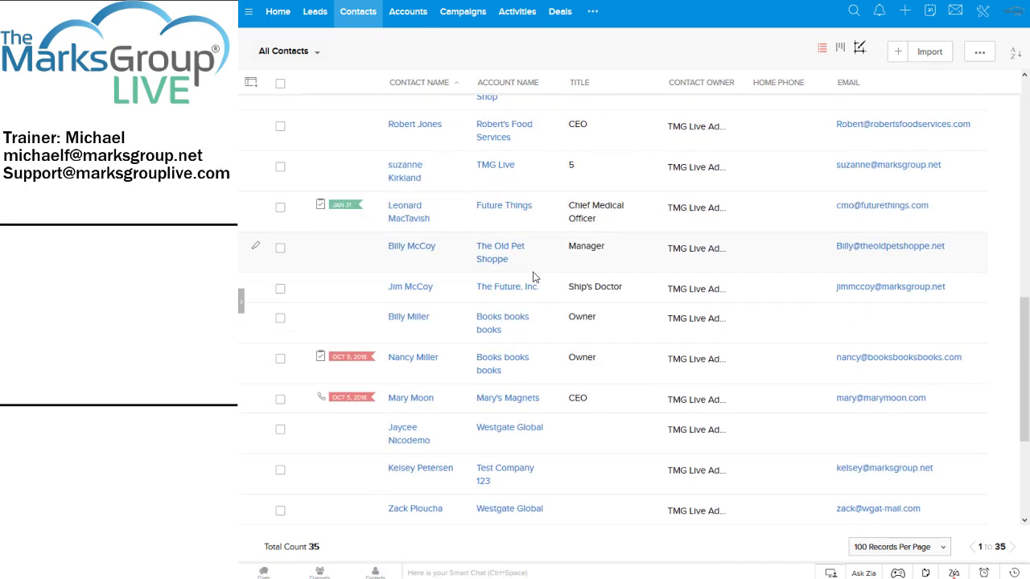
{"action": "left_click", "coordinate": [409, 295]}
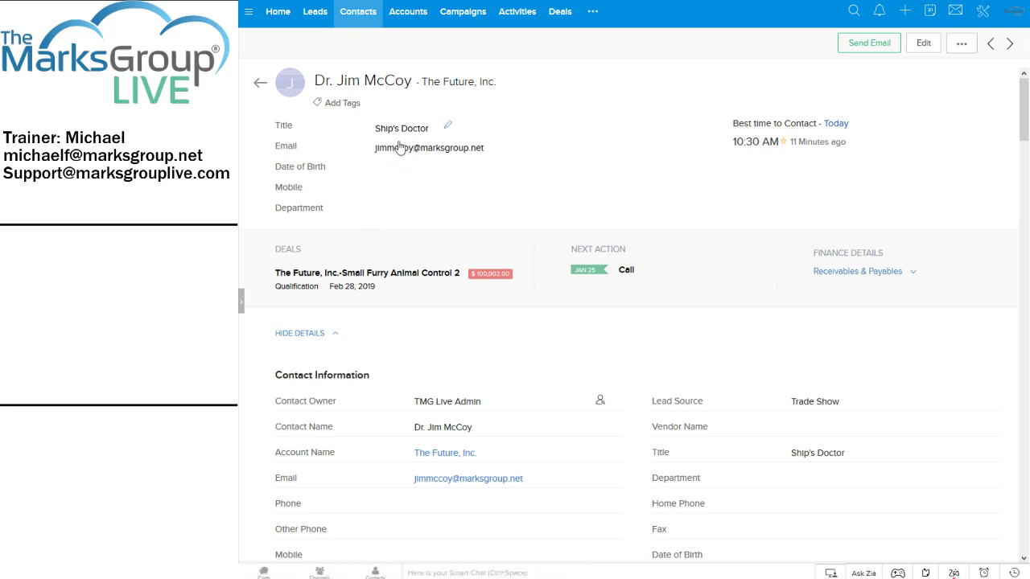
Open The Future, Inc. record from the Accounts list.
{"action": "left_click", "coordinate": [410, 18]}
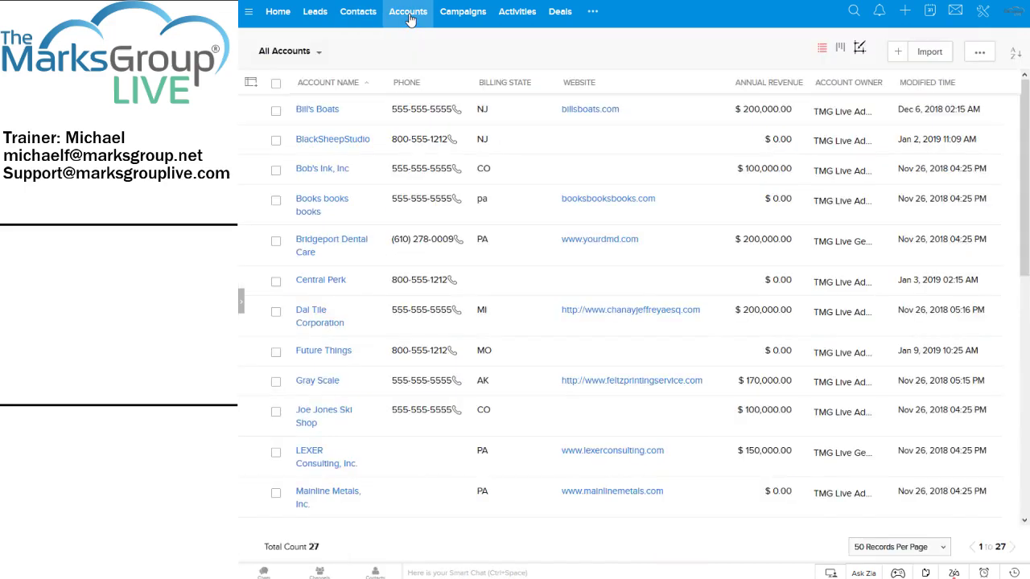
{"action": "scroll", "coordinate": [426, 200], "scroll_direction": "down", "scroll_amount": 3}
{"action": "scroll", "coordinate": [427, 200], "scroll_direction": "down", "scroll_amount": 4}
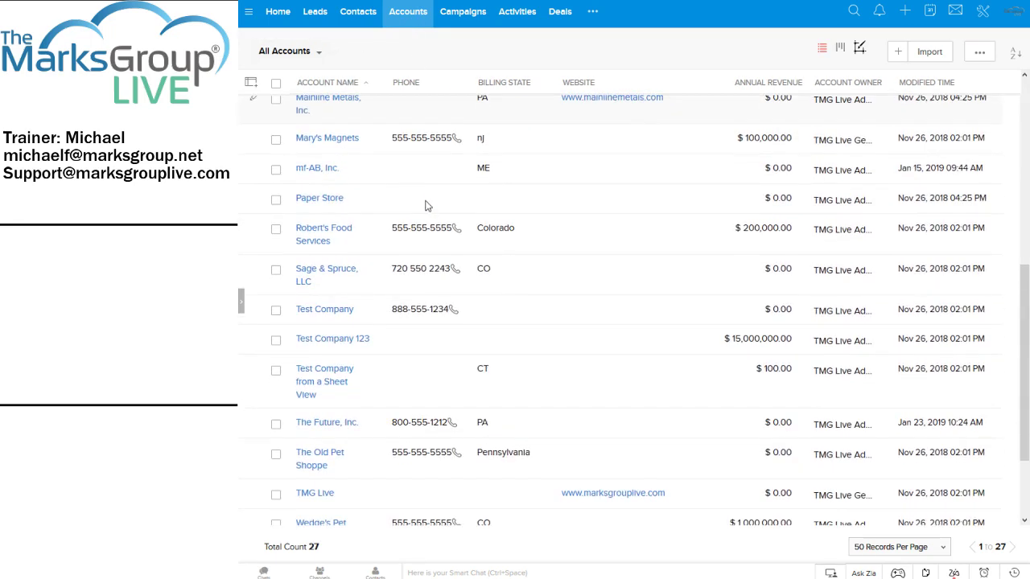
{"action": "left_click", "coordinate": [330, 424]}
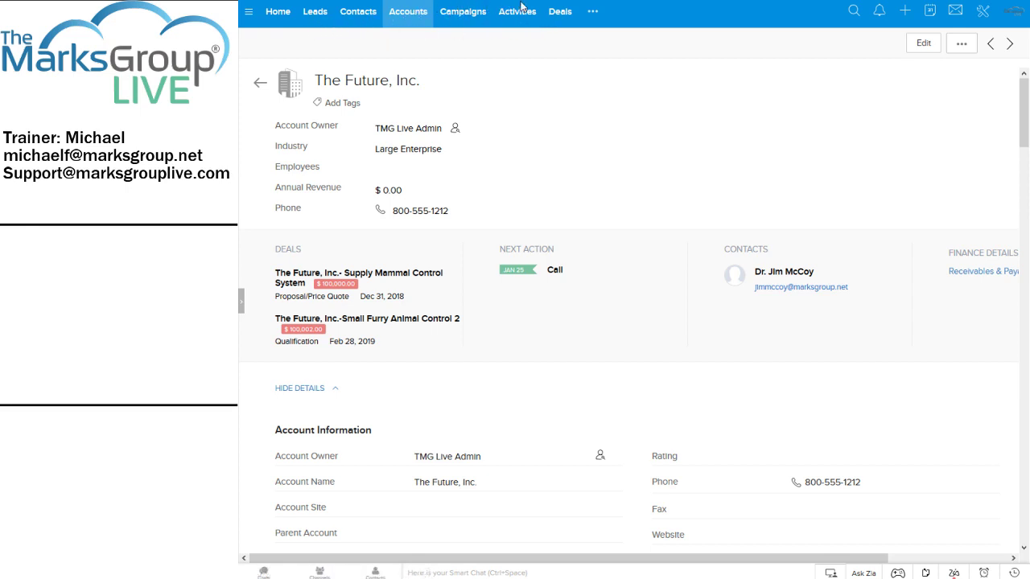
Switch to the Deals module through the extra-modules menu to show the All Deals list.
{"action": "left_click", "coordinate": [592, 11]}
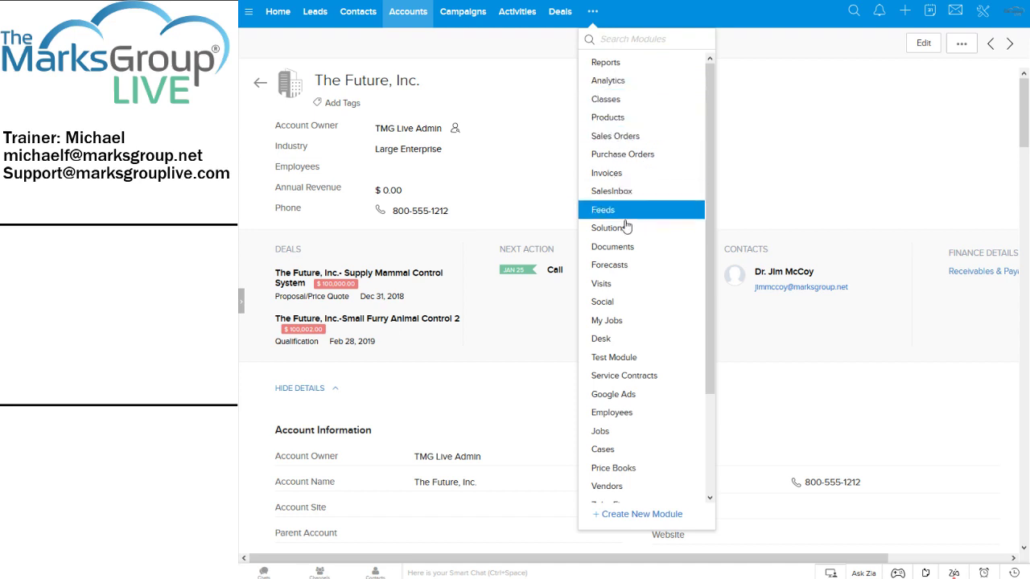
{"action": "left_click", "coordinate": [615, 40]}
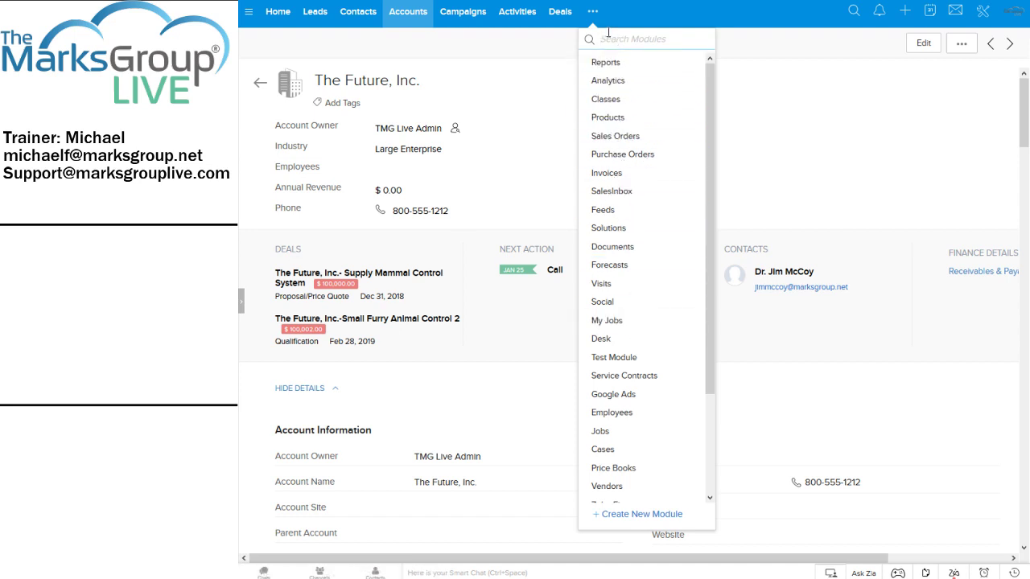
{"action": "left_click", "coordinate": [558, 14]}
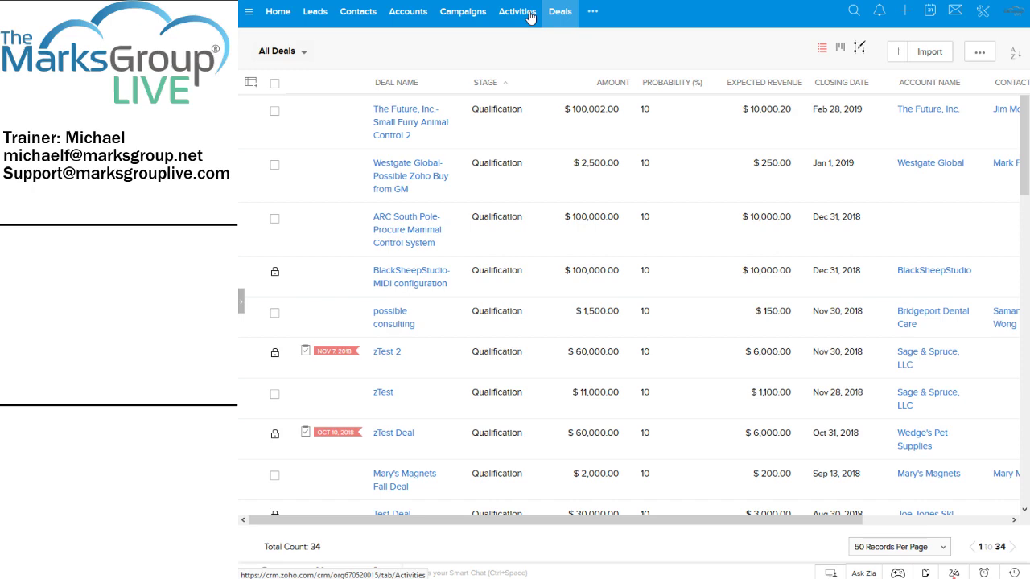
From Contacts, open The Future, Inc. contact and its Small Furry Animal Control 2 deal.
{"action": "left_click", "coordinate": [364, 13]}
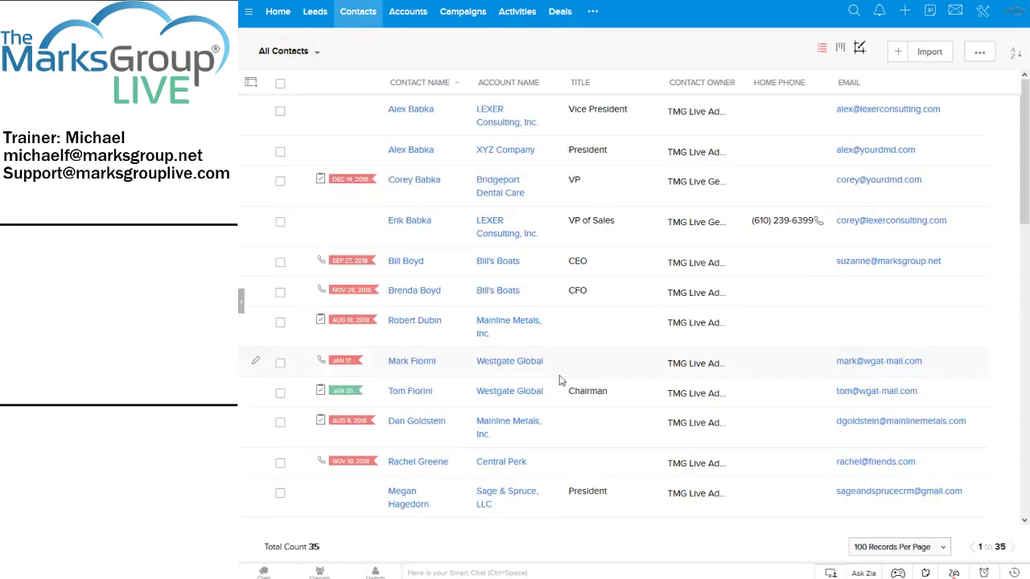
{"action": "scroll", "coordinate": [561, 381], "scroll_direction": "down", "scroll_amount": 4}
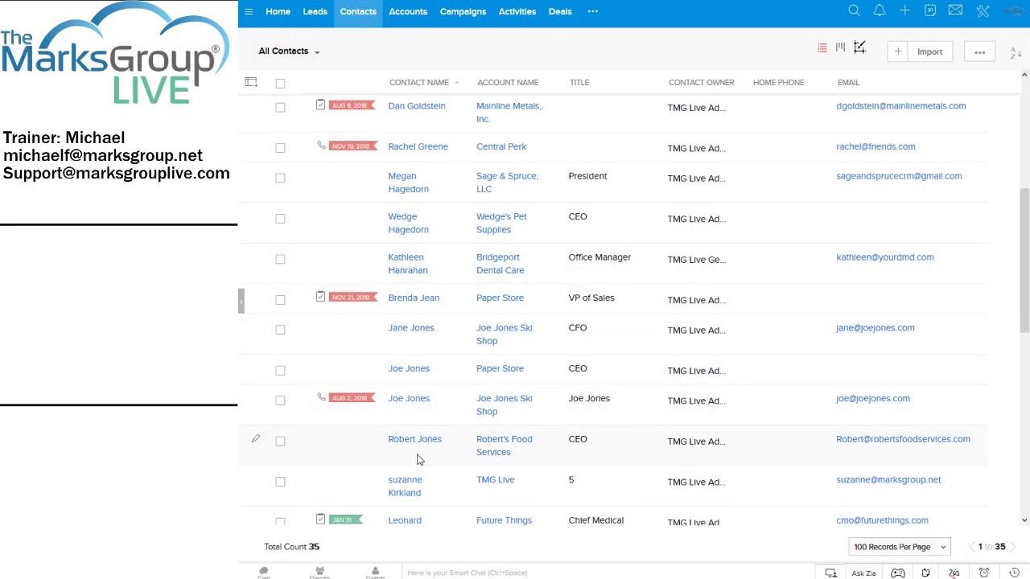
{"action": "scroll", "coordinate": [413, 367], "scroll_direction": "down", "scroll_amount": 4}
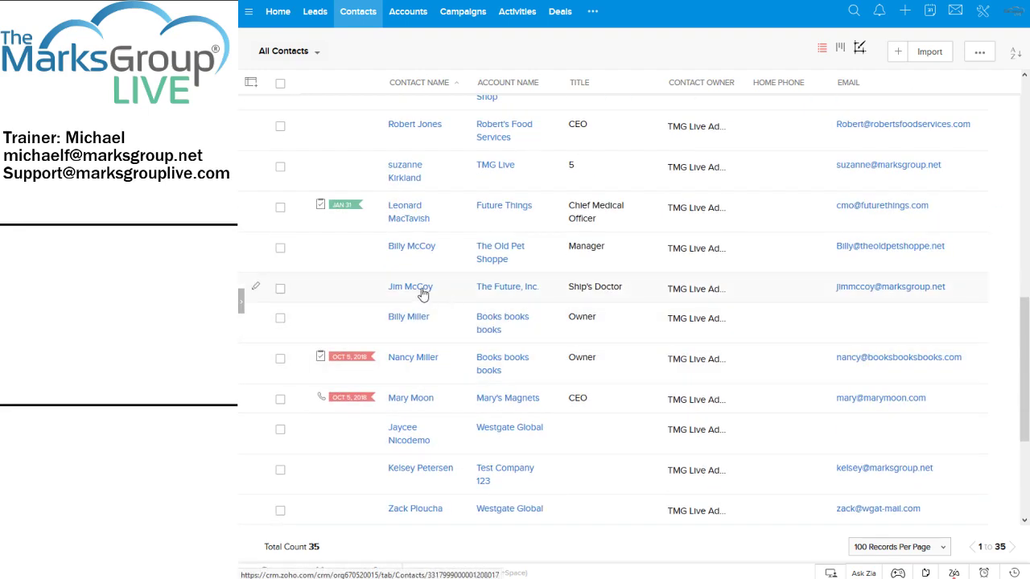
{"action": "left_click", "coordinate": [418, 288]}
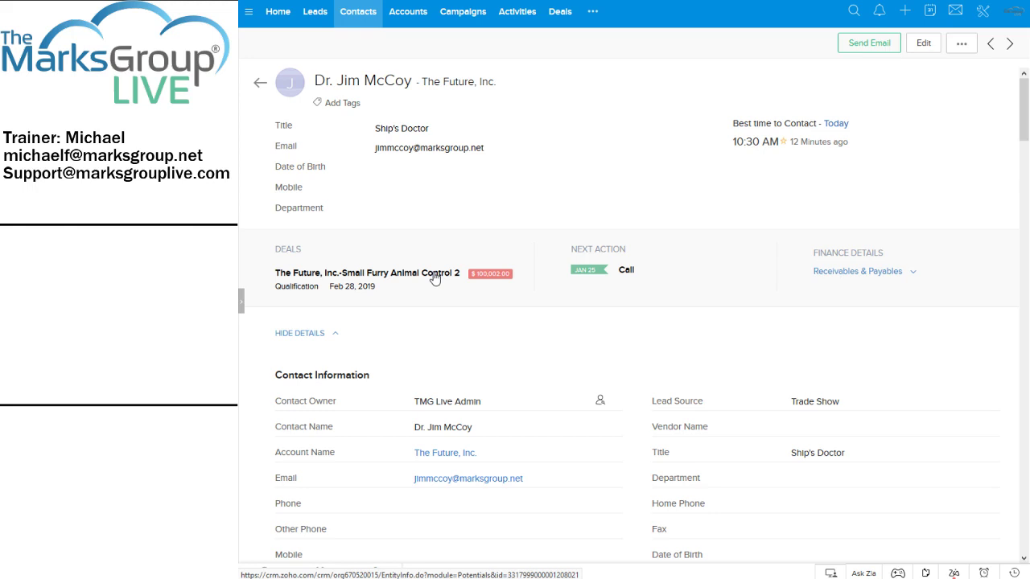
{"action": "left_click", "coordinate": [435, 276]}
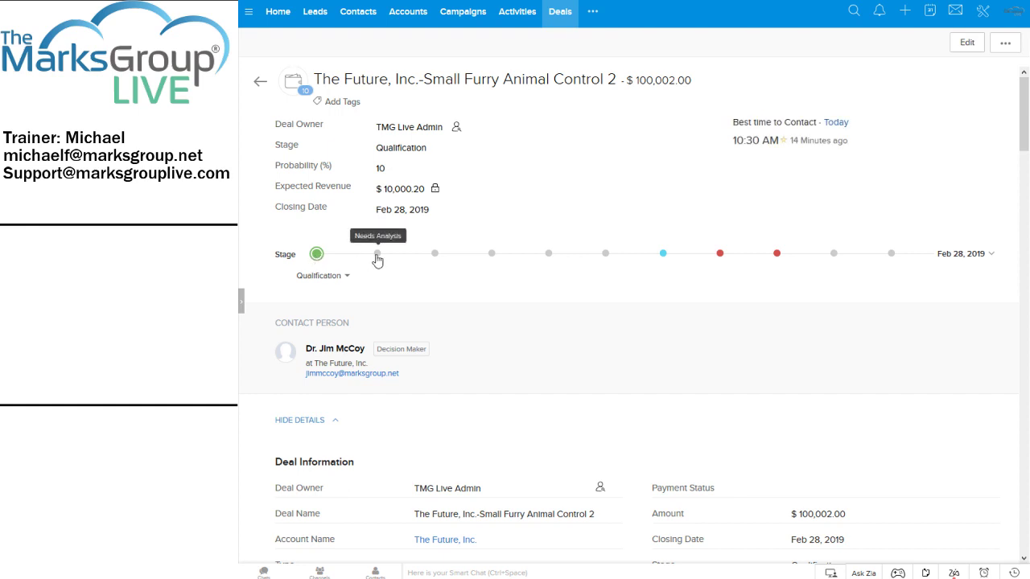
Advance the deal on the stage bar through Needs Analysis to Value Proposition.
{"action": "left_click", "coordinate": [377, 255]}
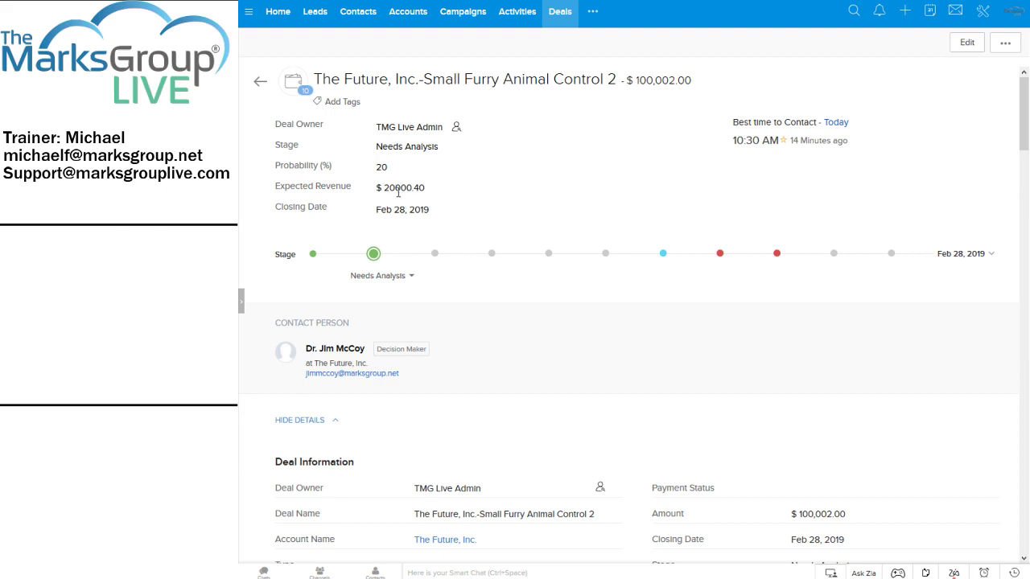
{"action": "left_click", "coordinate": [435, 254]}
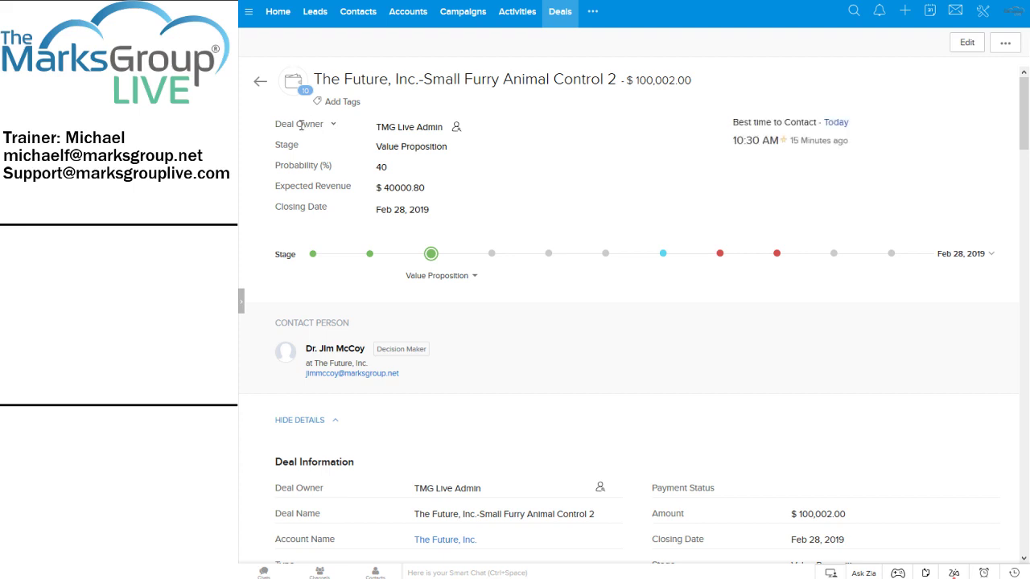
{"action": "left_click", "coordinate": [334, 127]}
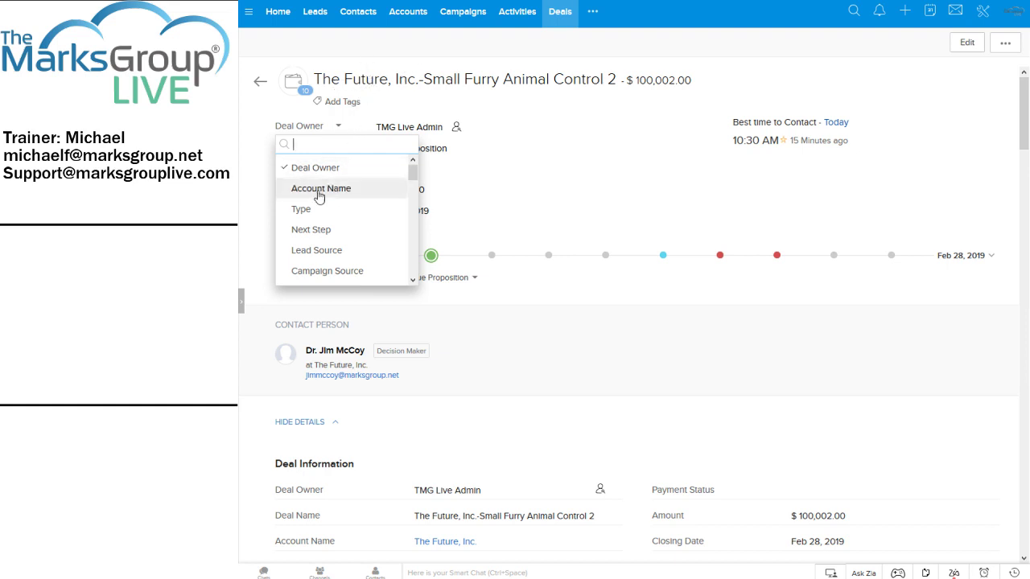
{"action": "left_click", "coordinate": [575, 178]}
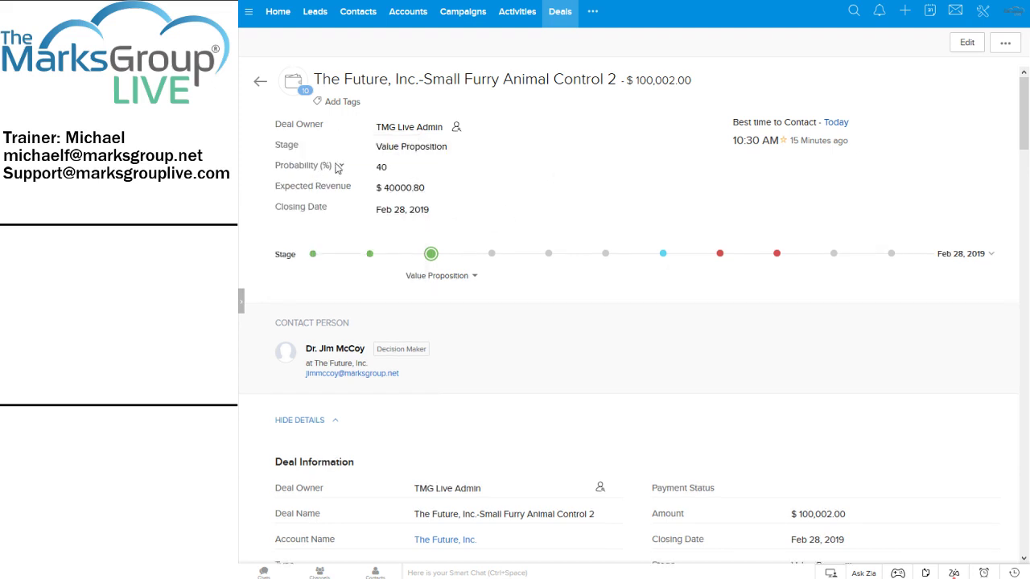
{"action": "left_click", "coordinate": [339, 210]}
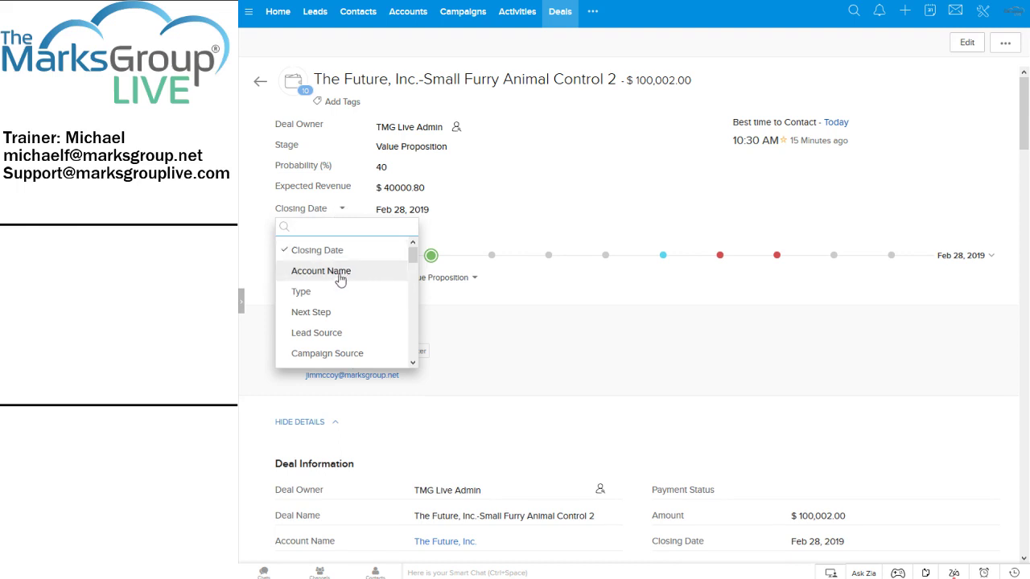
{"action": "left_click", "coordinate": [322, 316]}
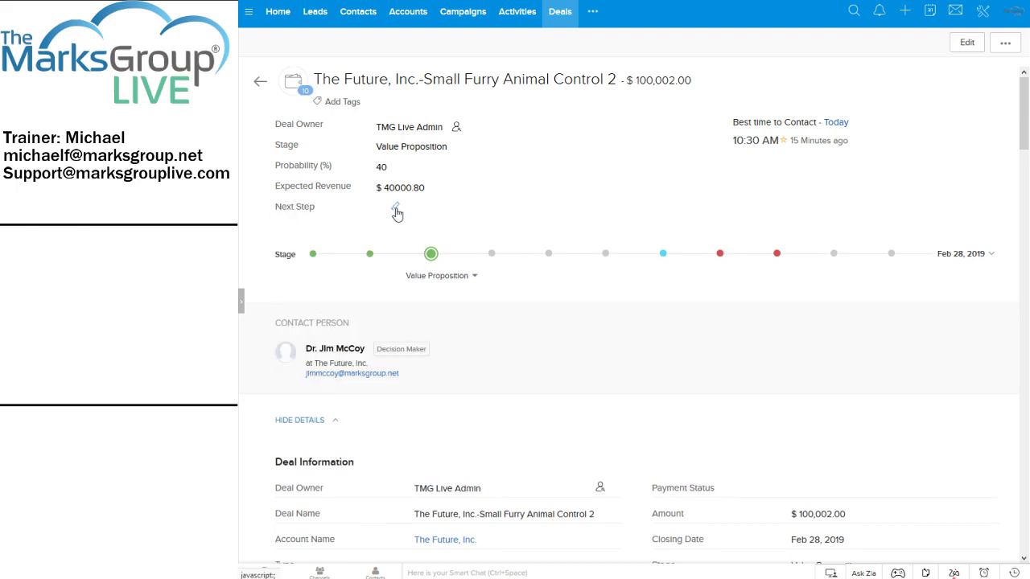
{"action": "left_click", "coordinate": [327, 209]}
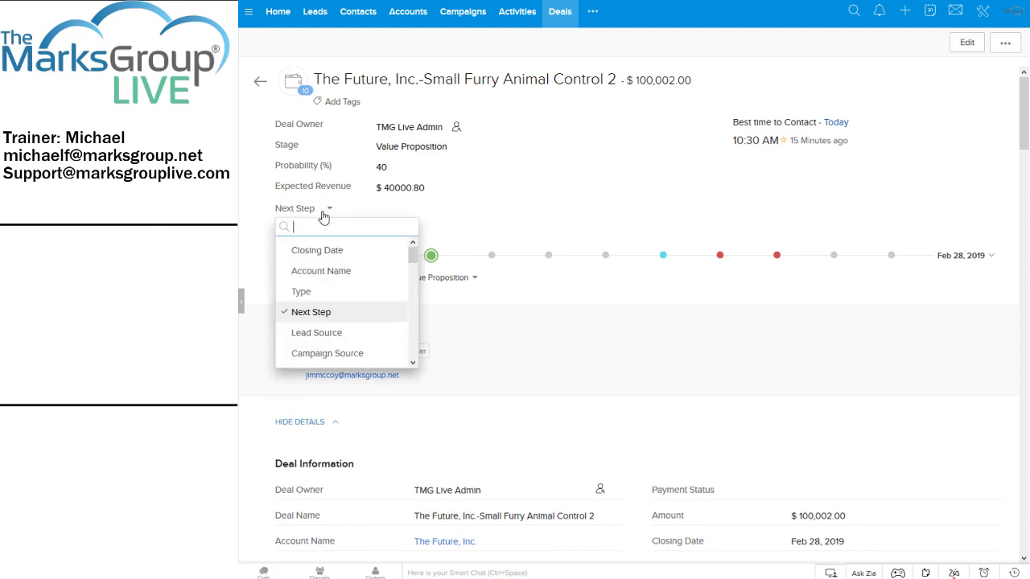
{"action": "left_click", "coordinate": [319, 253]}
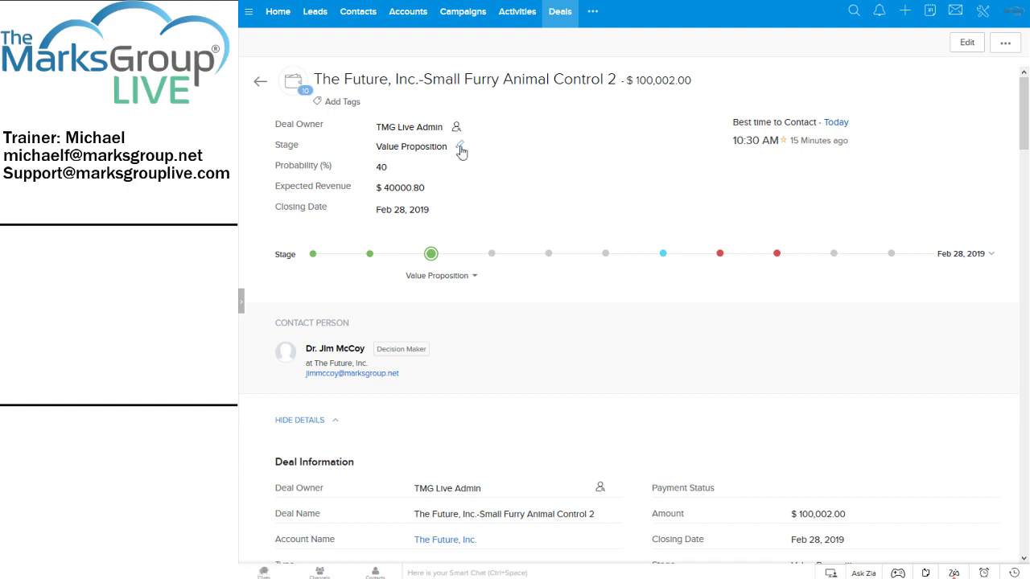
Edit the Stage field to Qualification (probability 10, revenue $10000.20) and save.
{"action": "left_click", "coordinate": [460, 149]}
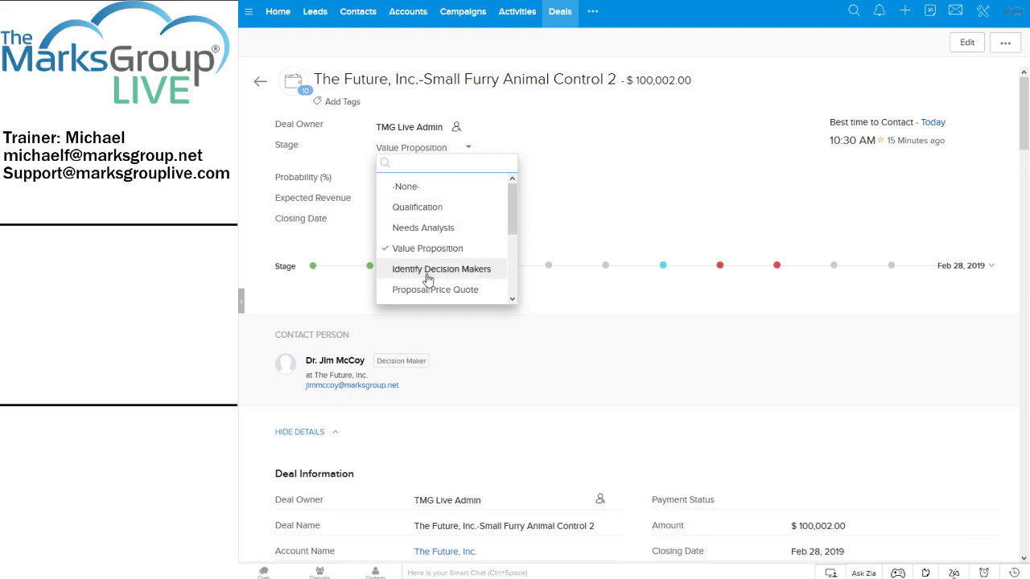
{"action": "left_click", "coordinate": [417, 208]}
{"action": "left_click", "coordinate": [428, 164]}
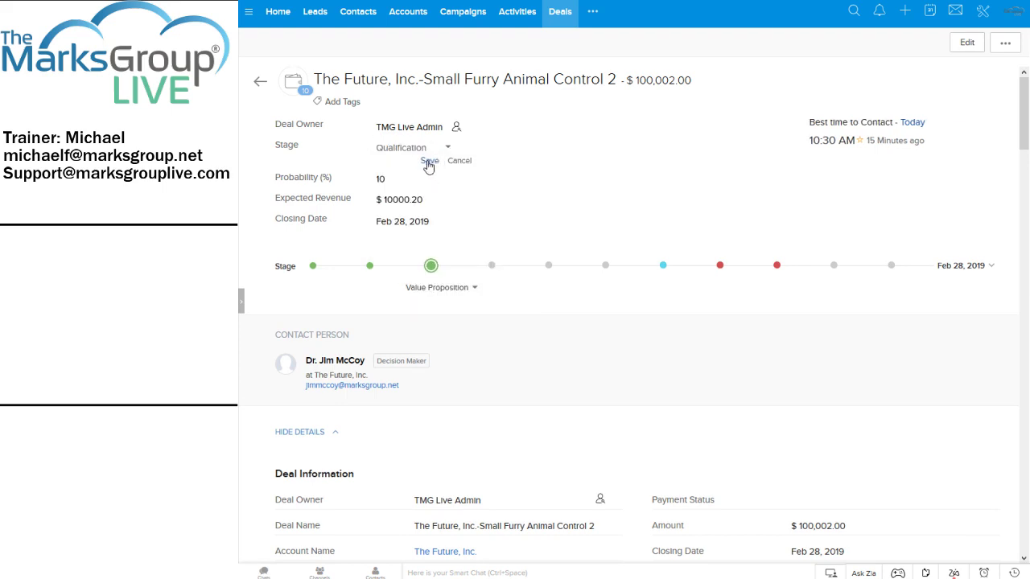
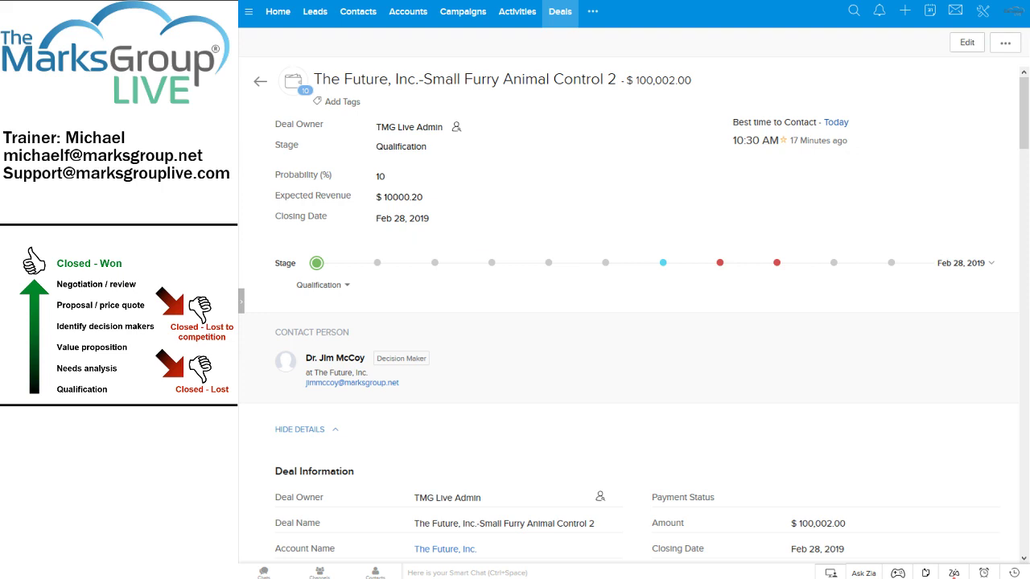
{"action": "scroll", "coordinate": [650, 312], "scroll_direction": "down", "scroll_amount": 2}
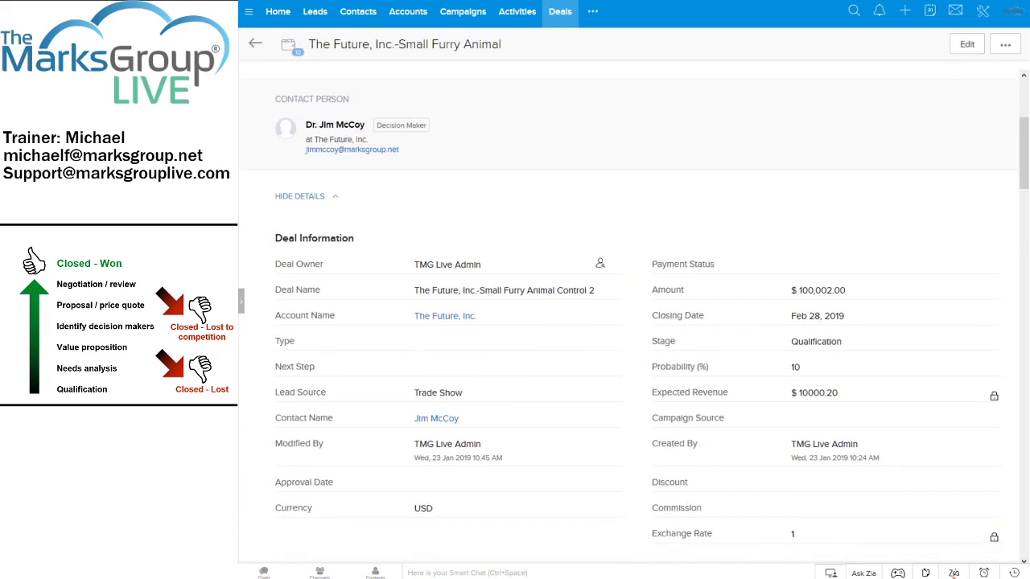
{"action": "scroll", "coordinate": [650, 312], "scroll_direction": "down", "scroll_amount": 6}
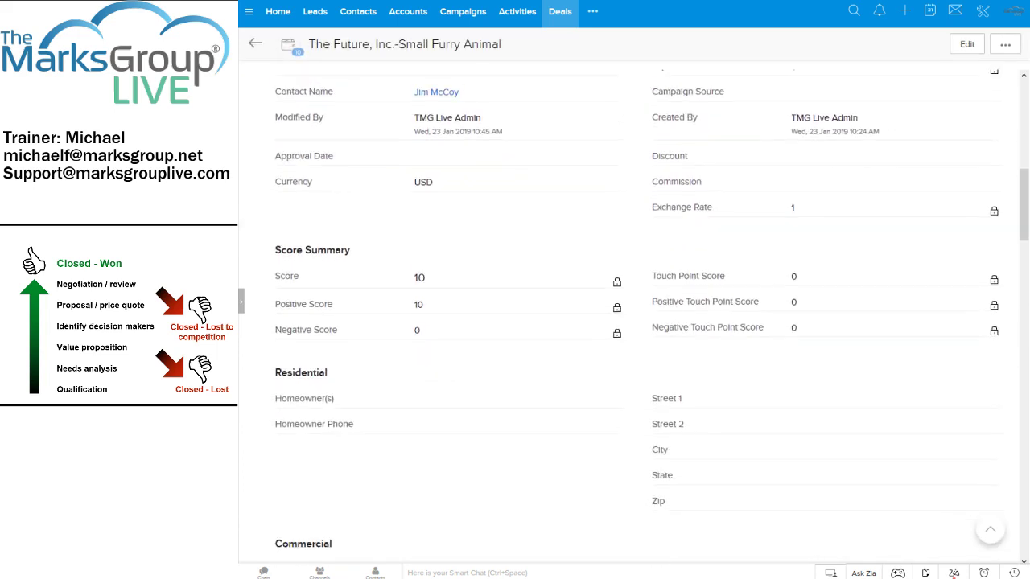
{"action": "scroll", "coordinate": [651, 312], "scroll_direction": "down", "scroll_amount": 10}
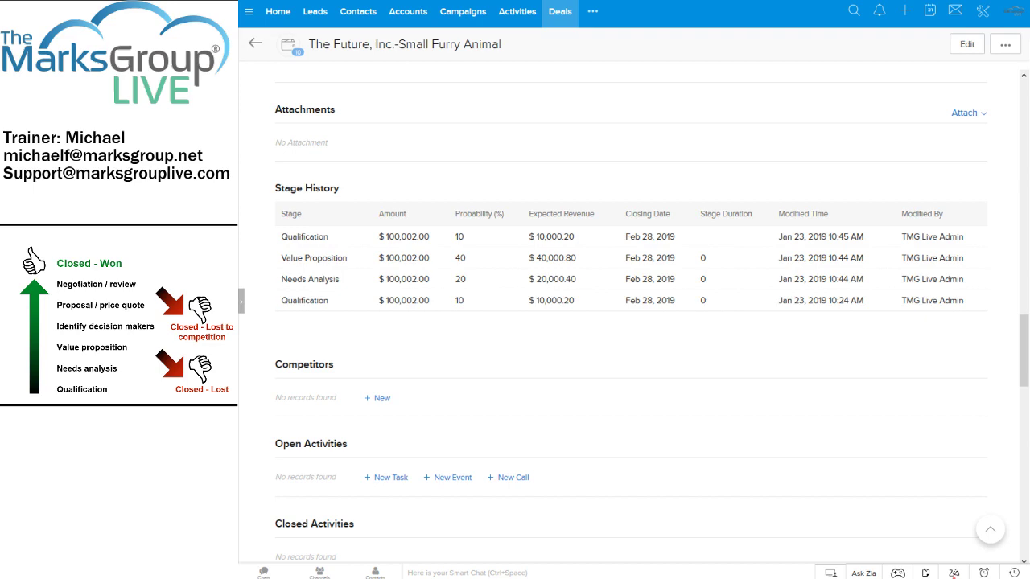
{"action": "scroll", "coordinate": [631, 318], "scroll_direction": "up", "scroll_amount": 20}
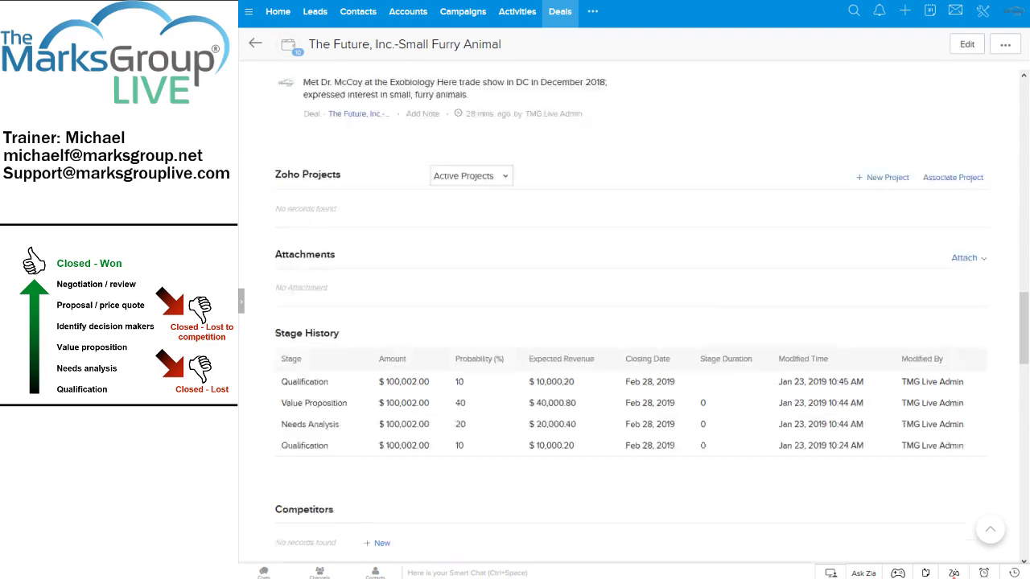
{"action": "scroll", "coordinate": [631, 318], "scroll_direction": "up", "scroll_amount": 4}
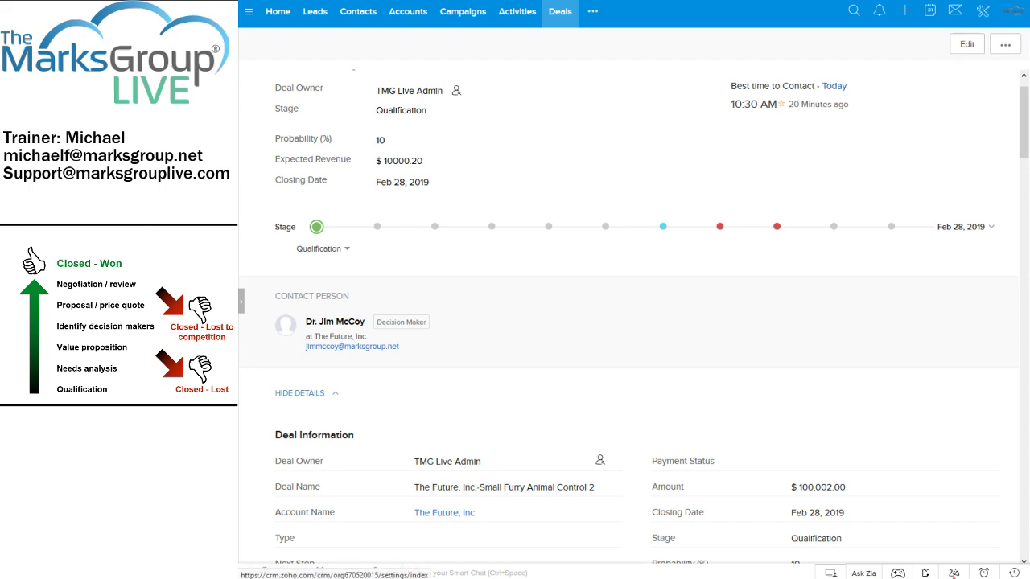
Go to Setup's Modules and Fields list, look at the Deals module, and return to the list.
{"action": "left_click", "coordinate": [983, 13]}
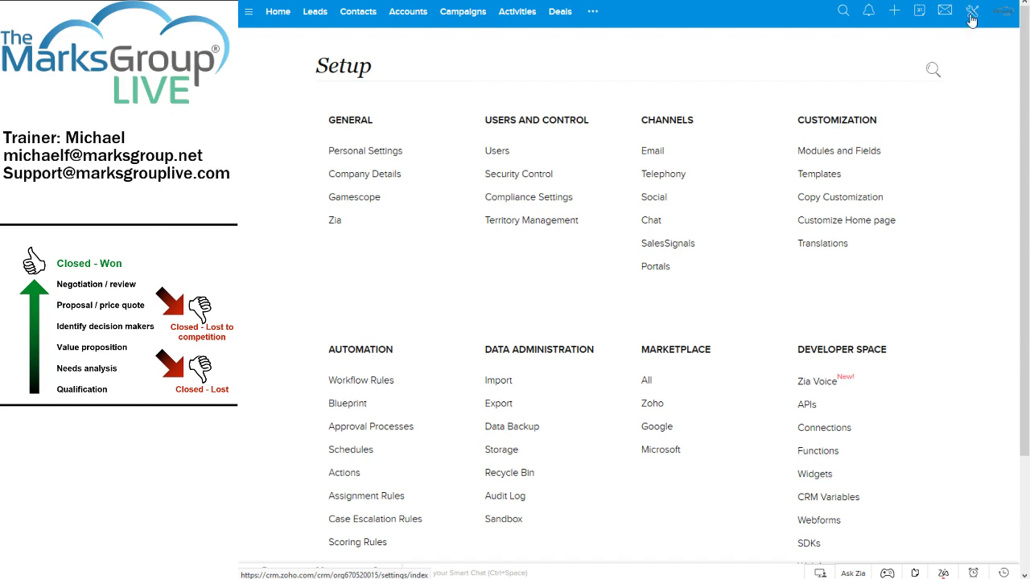
{"action": "left_click", "coordinate": [859, 155]}
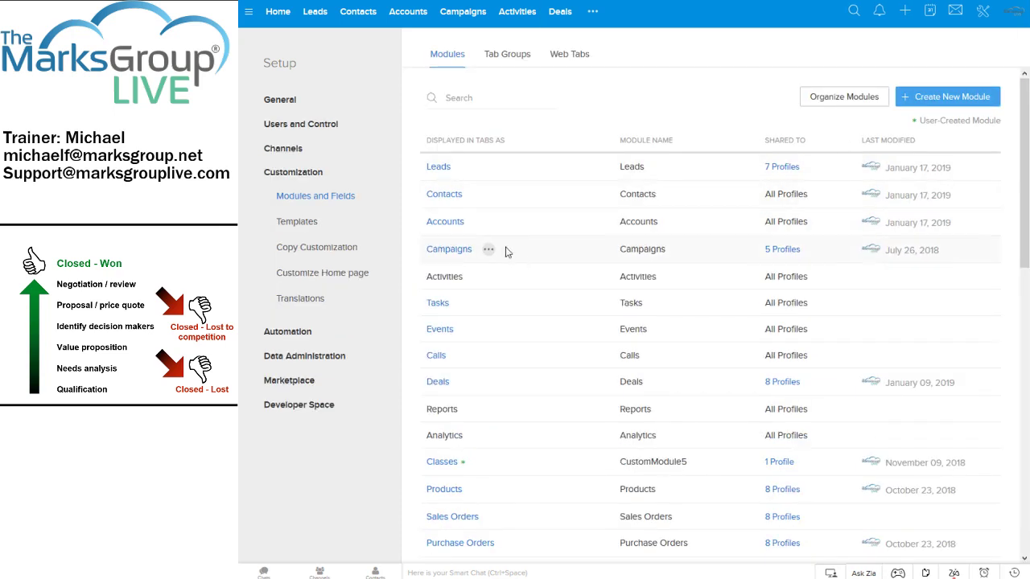
{"action": "mouse_move", "coordinate": [443, 386]}
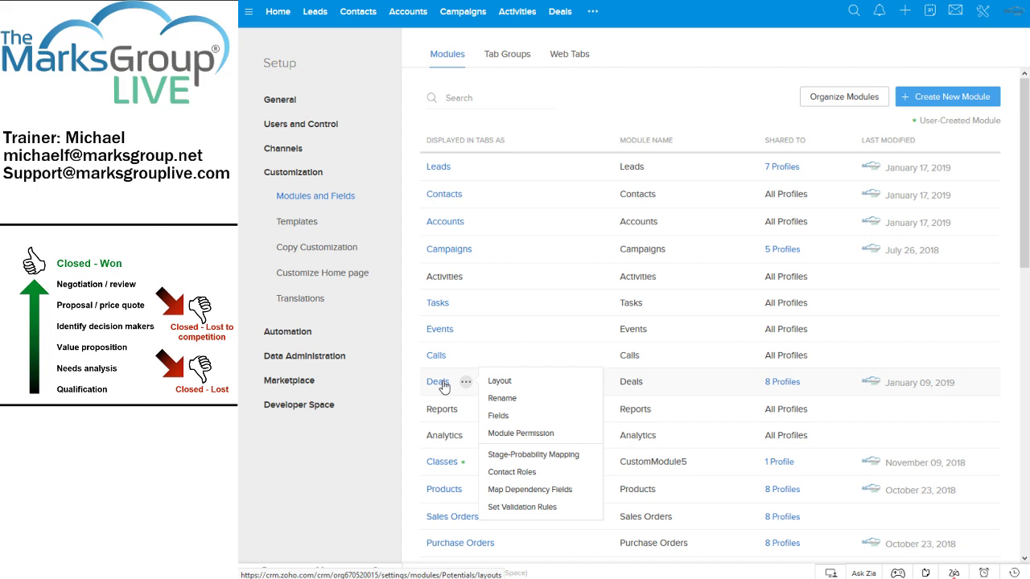
{"action": "left_click", "coordinate": [439, 384]}
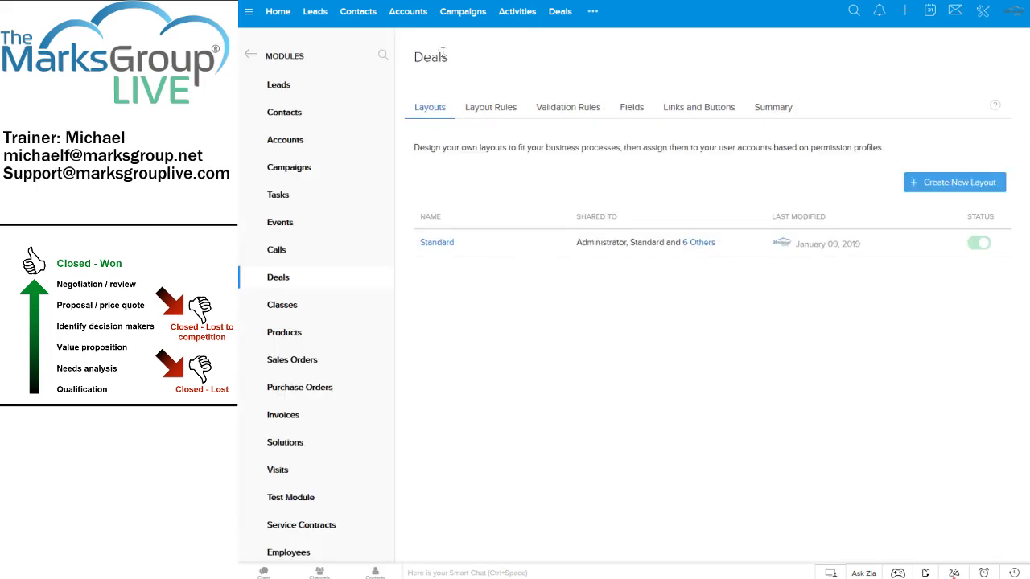
{"action": "left_click", "coordinate": [249, 57]}
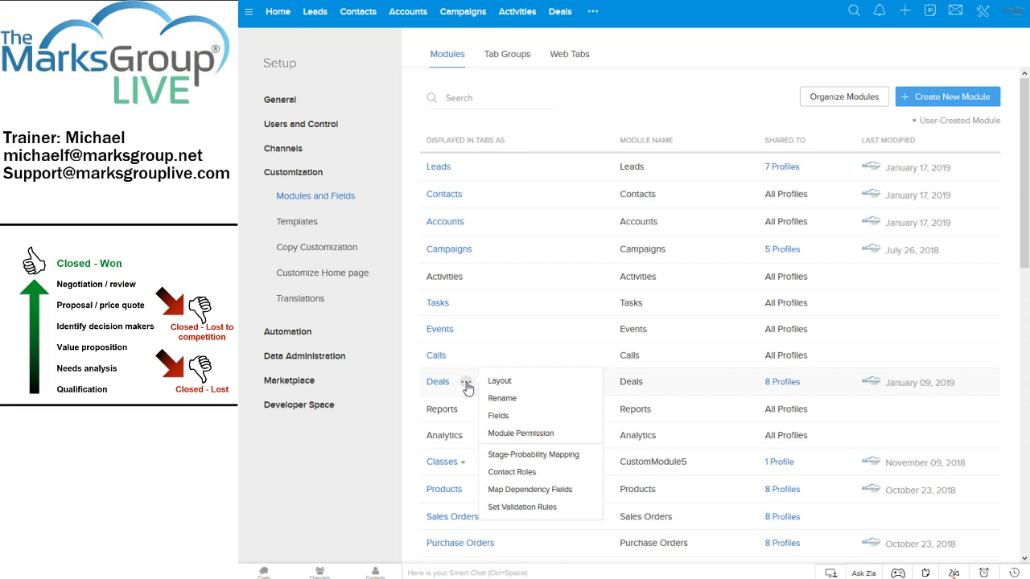
Open the Deals Stage-Probability Mapping and check for unused stage values.
{"action": "left_click", "coordinate": [542, 459]}
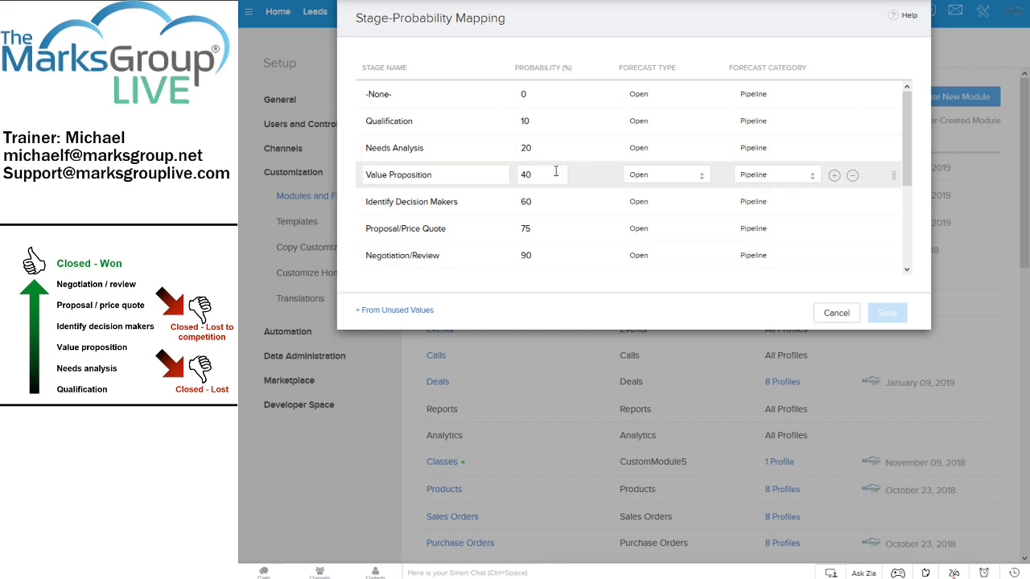
{"action": "left_click", "coordinate": [376, 311]}
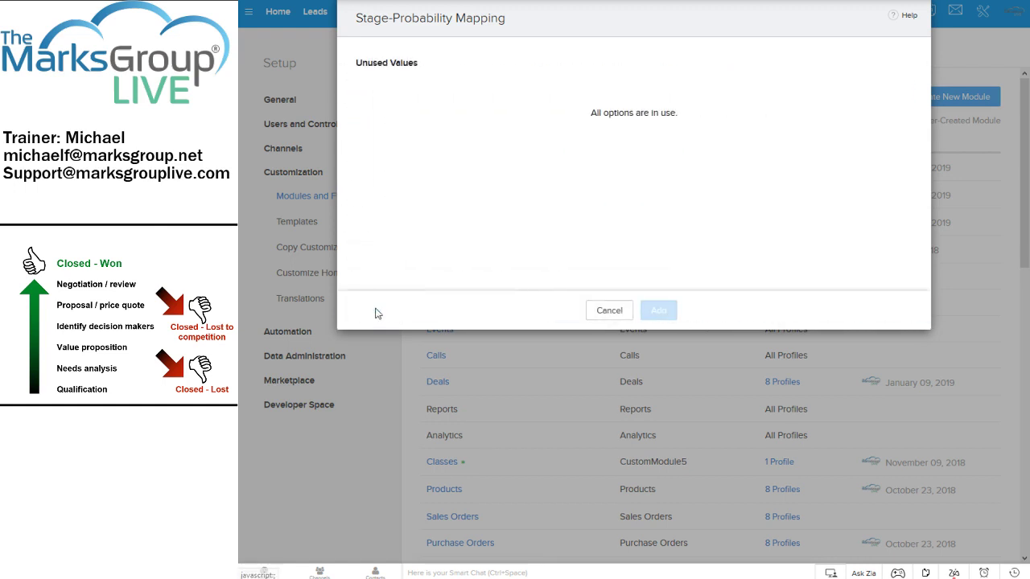
{"action": "left_click", "coordinate": [610, 310]}
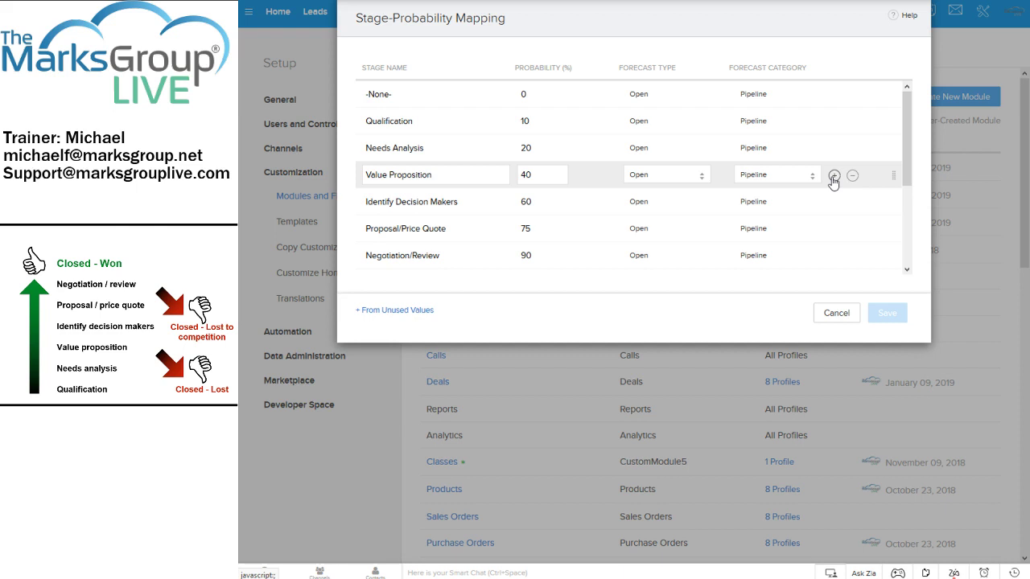
Add stage 'mf-Check with Legal' after Value Proposition at 50%, Open, Pipeline, and save.
{"action": "left_click", "coordinate": [834, 177]}
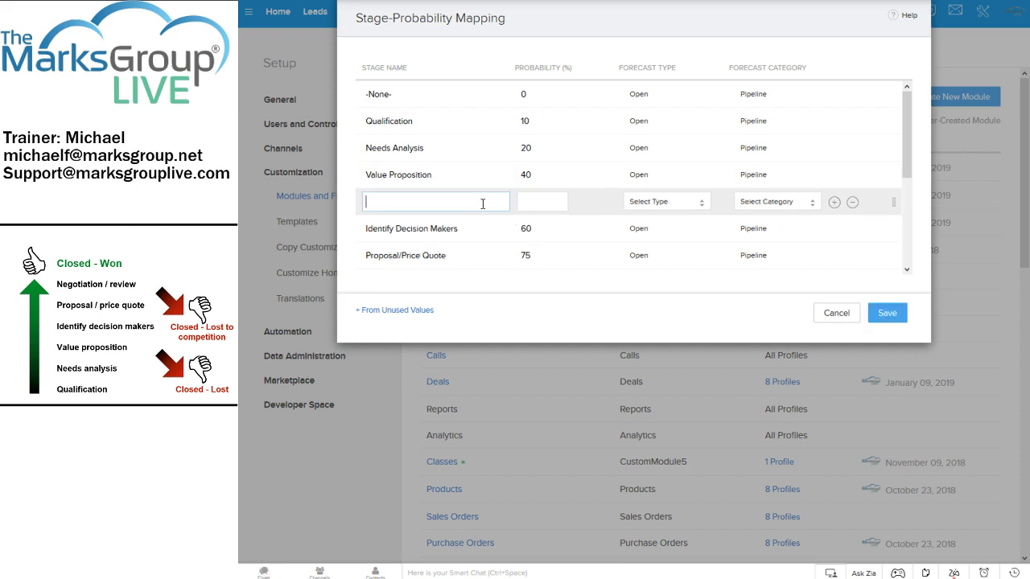
{"action": "type", "text": "Check with Legal"}
{"action": "key", "text": "Tab"}
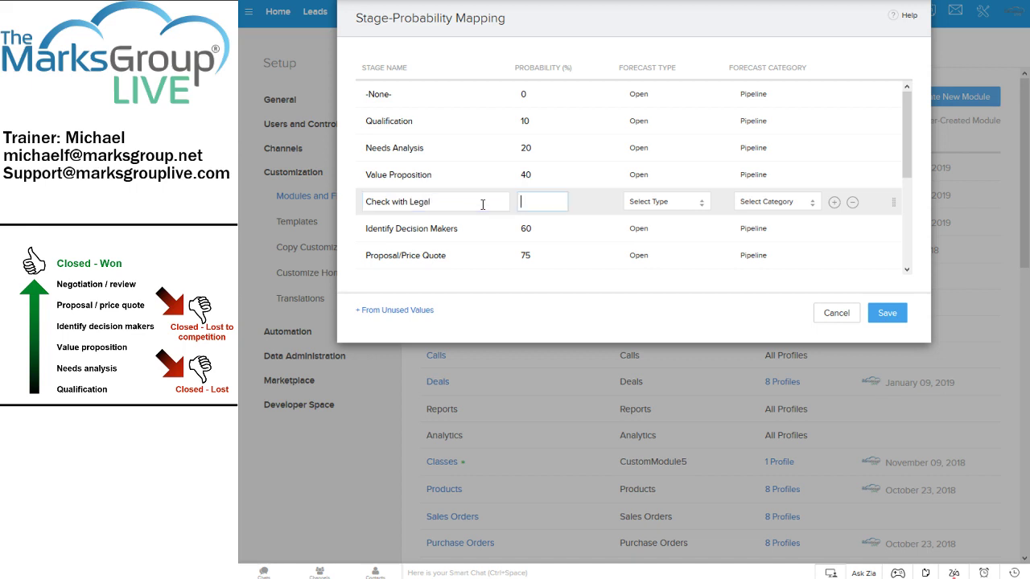
{"action": "type", "text": "50"}
{"action": "key", "text": "shift+Tab"}
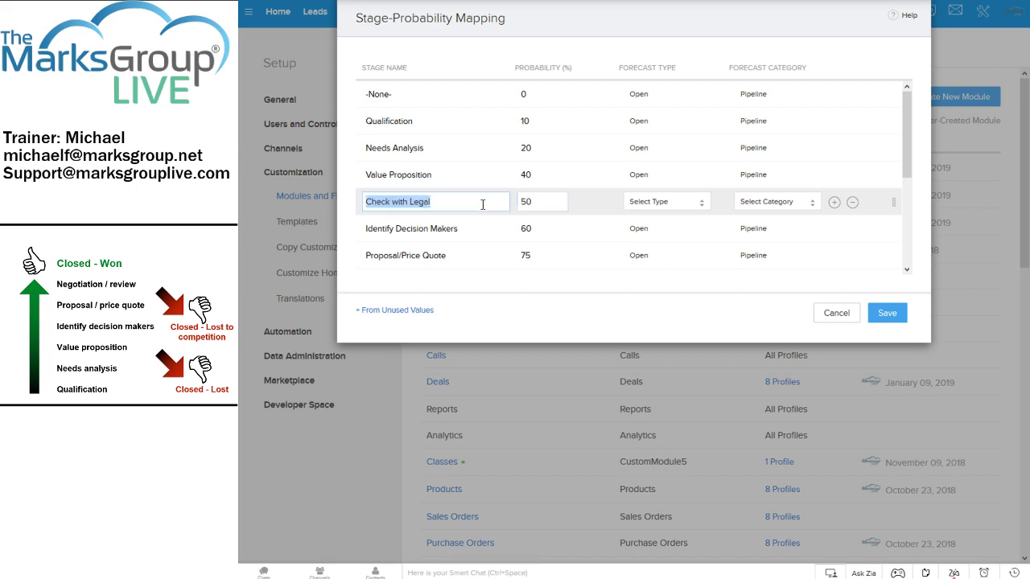
{"action": "key", "text": "Home"}
{"action": "type", "text": "mf"}
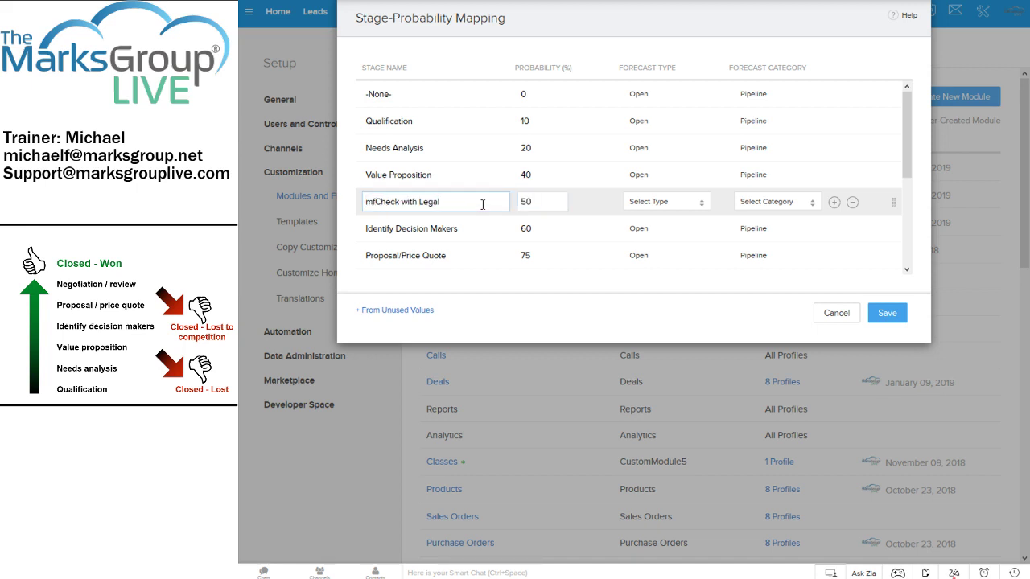
{"action": "type", "text": "-"}
{"action": "key", "text": "Tab"}
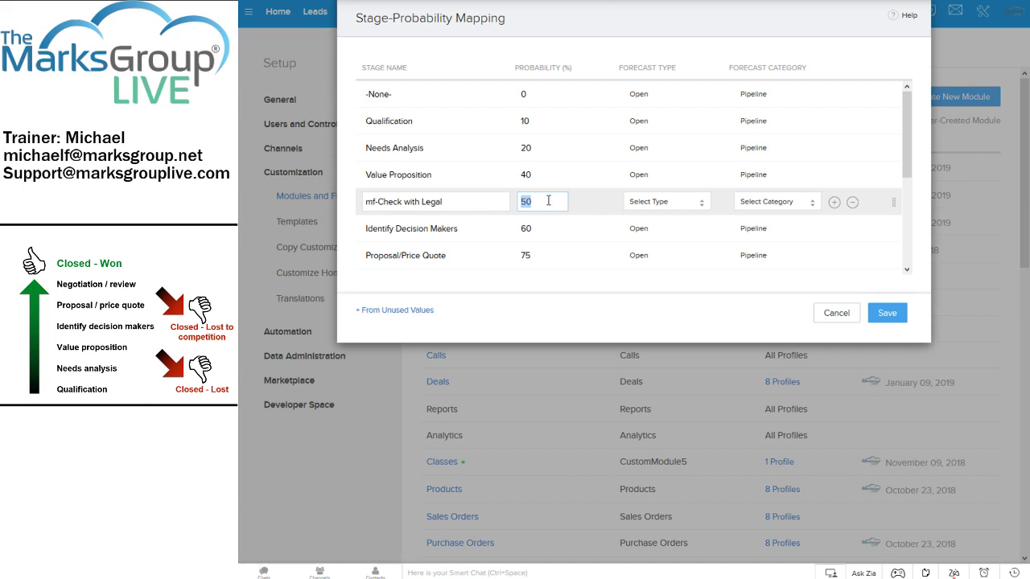
{"action": "left_click", "coordinate": [689, 202]}
{"action": "left_click", "coordinate": [688, 216]}
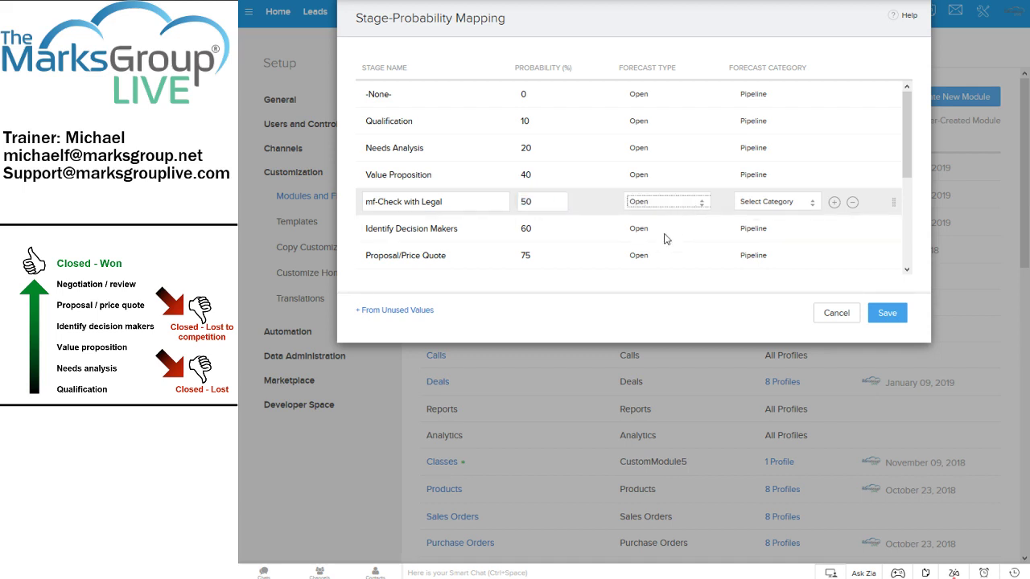
{"action": "left_click", "coordinate": [814, 205]}
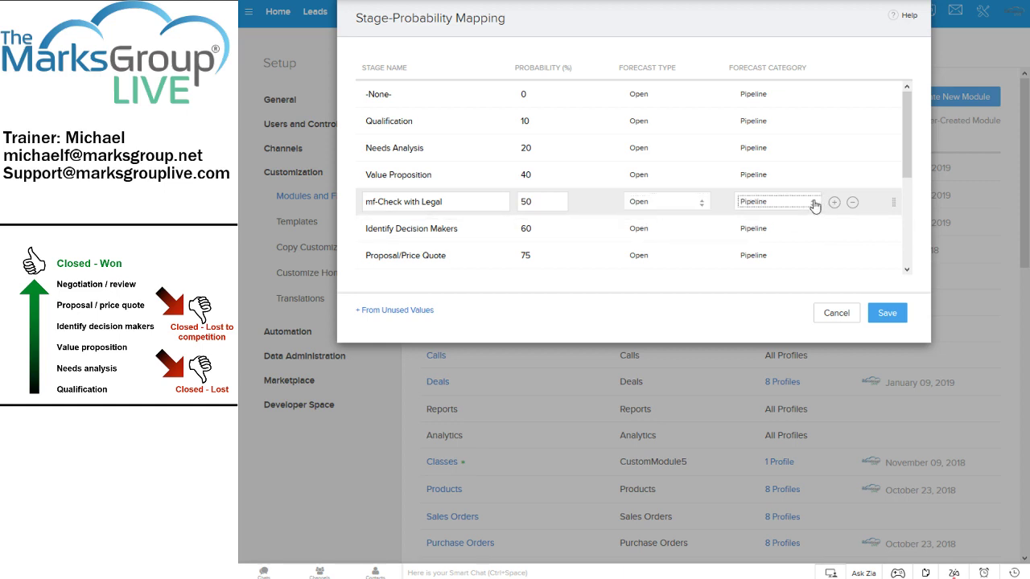
{"action": "left_click", "coordinate": [882, 313]}
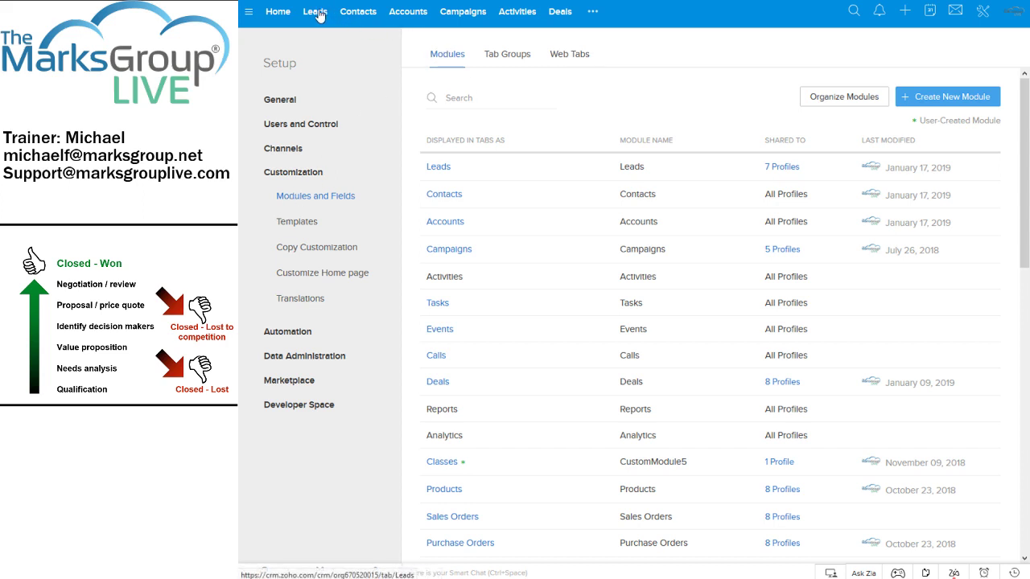
Move the Small Furry Animal Control 2 deal to mf-Check with Legal at 50% probability.
{"action": "left_click", "coordinate": [561, 17]}
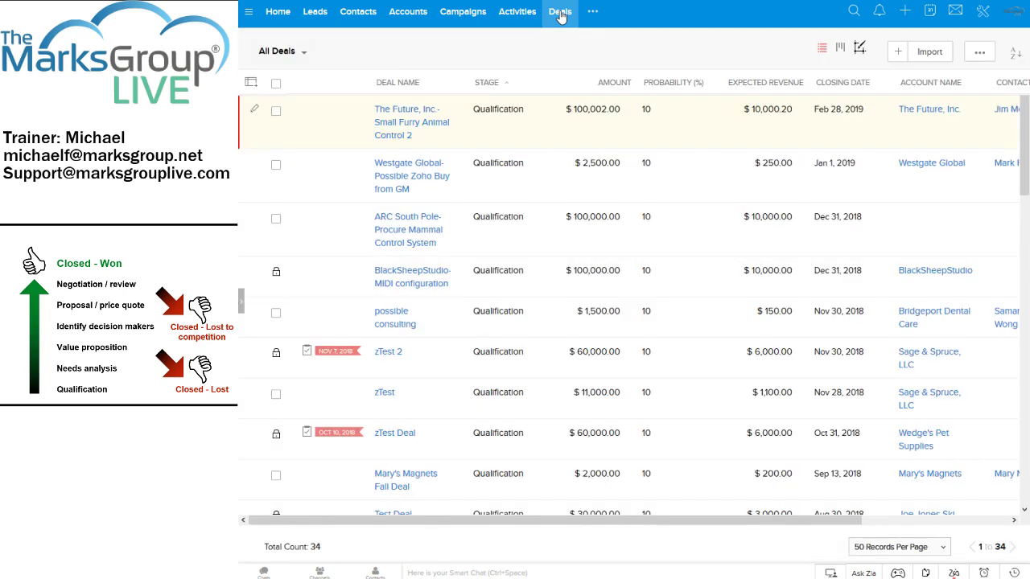
{"action": "left_click", "coordinate": [400, 122]}
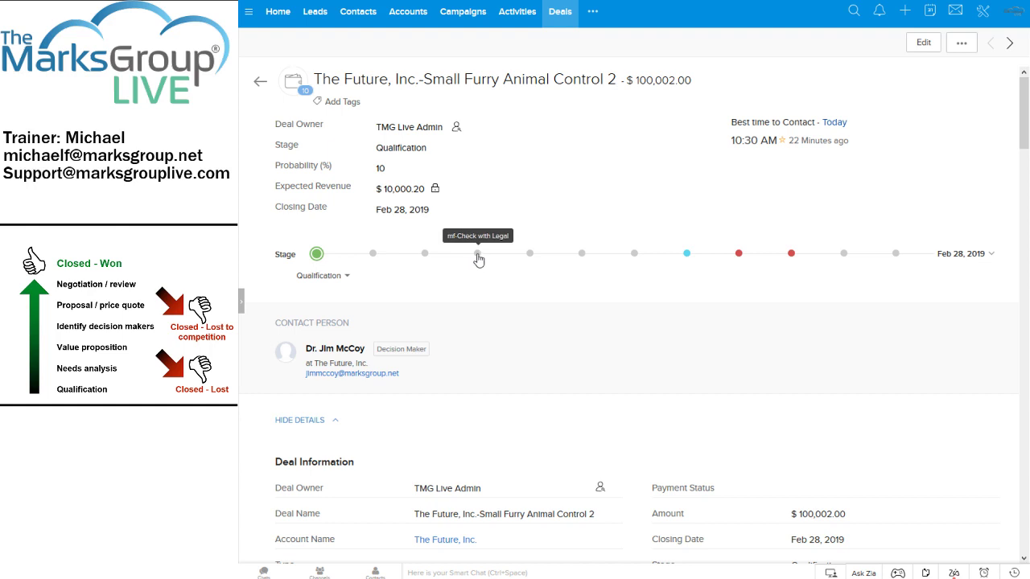
{"action": "left_click", "coordinate": [478, 254]}
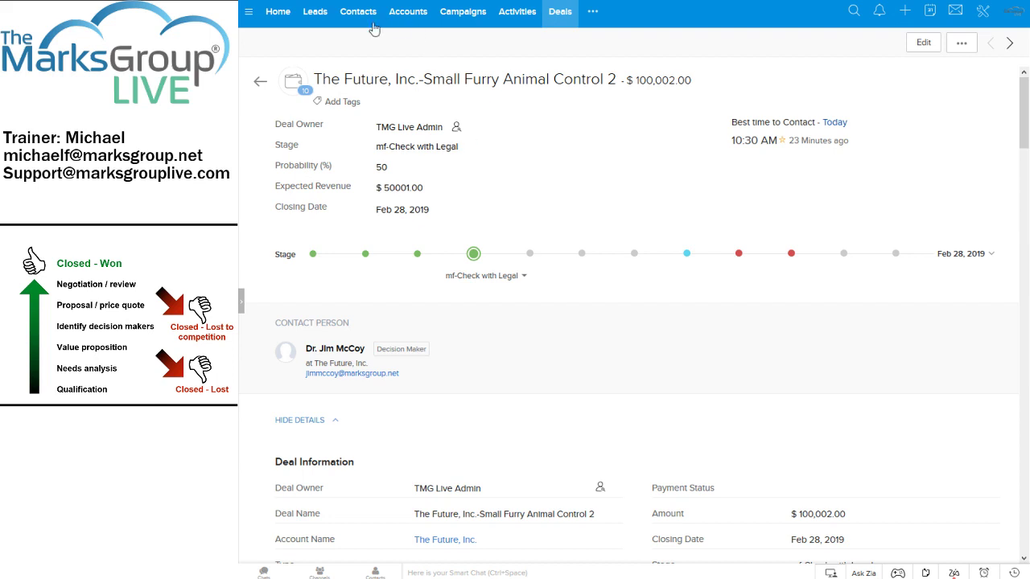
{"action": "left_click", "coordinate": [983, 11]}
In the Deals contact roles editor, drag Purchasing above Decision Maker, then cancel without saving.
{"action": "left_click", "coordinate": [874, 153]}
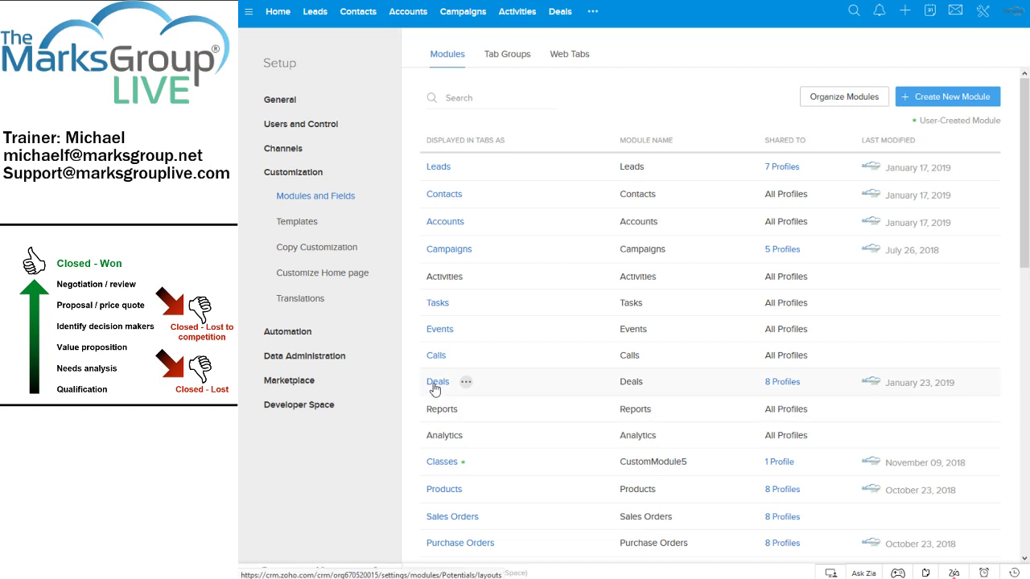
{"action": "mouse_move", "coordinate": [434, 389]}
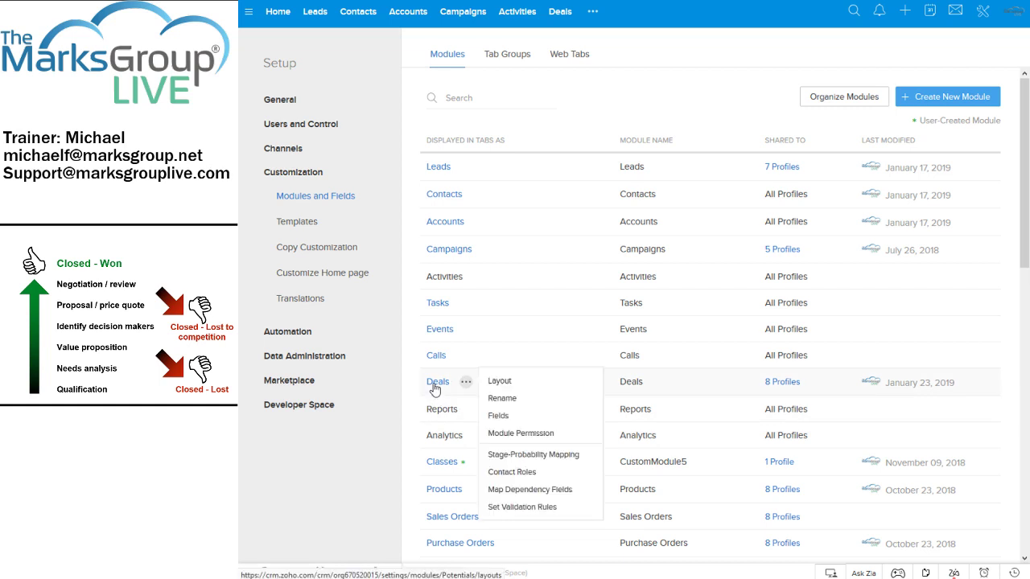
{"action": "left_click", "coordinate": [527, 473]}
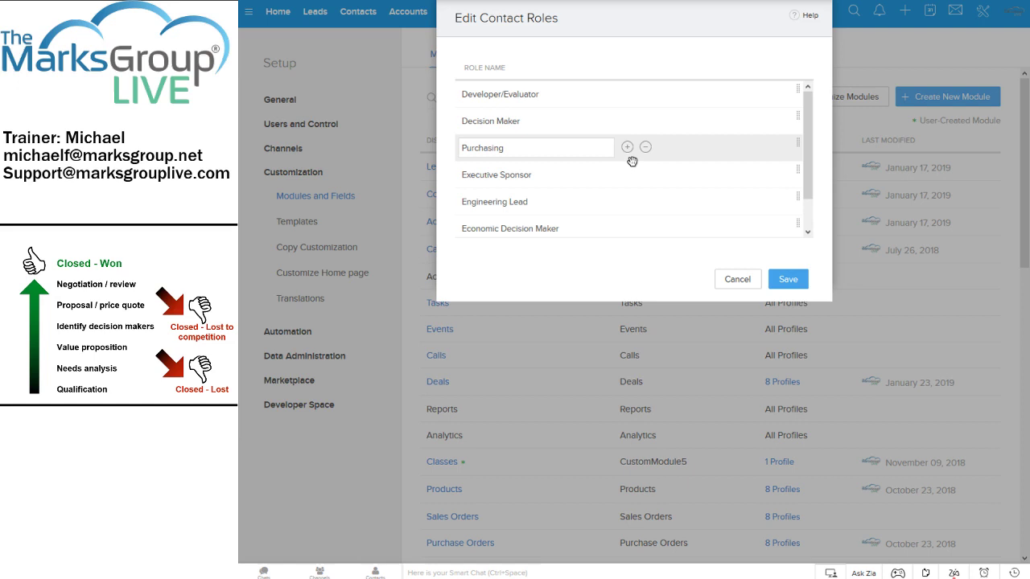
{"action": "left_click", "coordinate": [578, 148]}
{"action": "double_click", "coordinate": [563, 148]}
{"action": "left_click", "coordinate": [550, 148]}
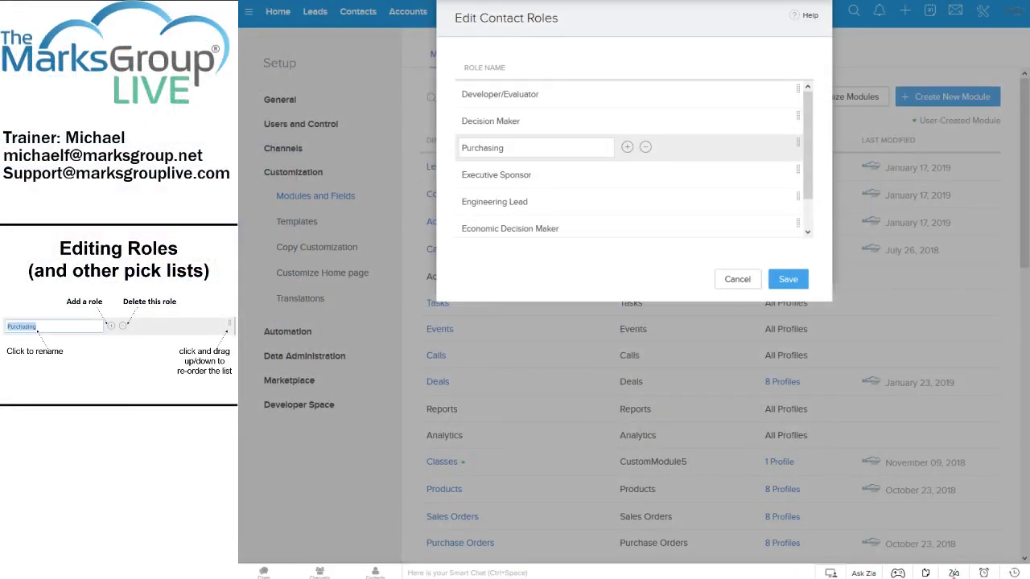
{"action": "left_click_drag", "start_coordinate": [743, 152], "coordinate": [742, 154]}
{"action": "left_click", "coordinate": [735, 279]}
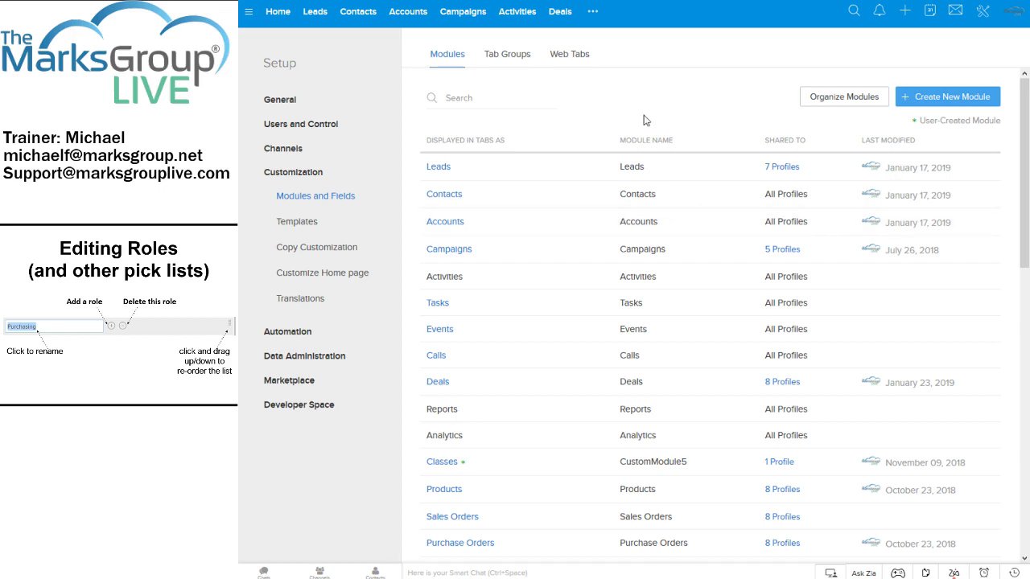
Open 'The Future, Inc.-Small Furry Animal Control 2' from the Deals list.
{"action": "left_click", "coordinate": [560, 14]}
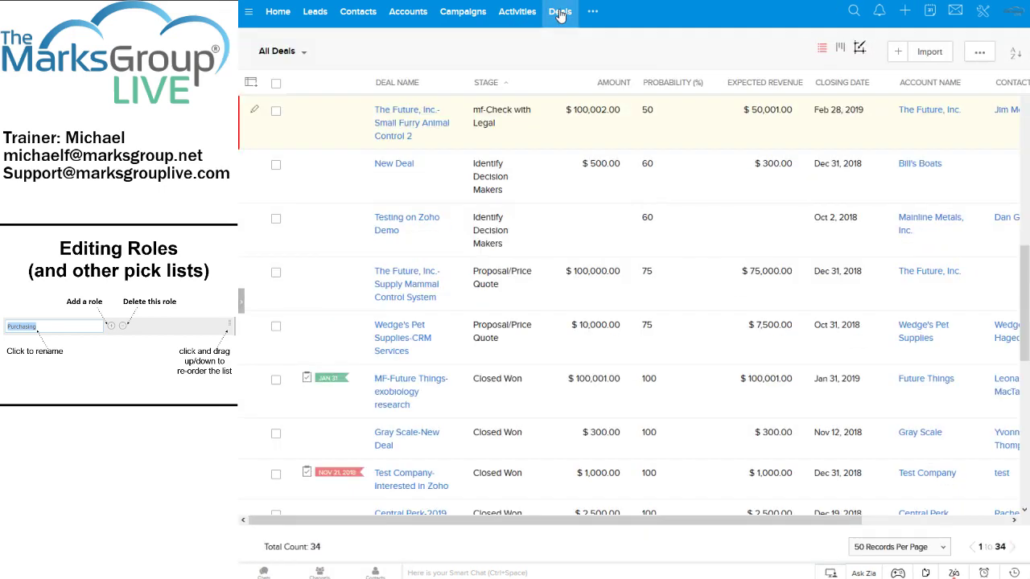
{"action": "left_click", "coordinate": [396, 130]}
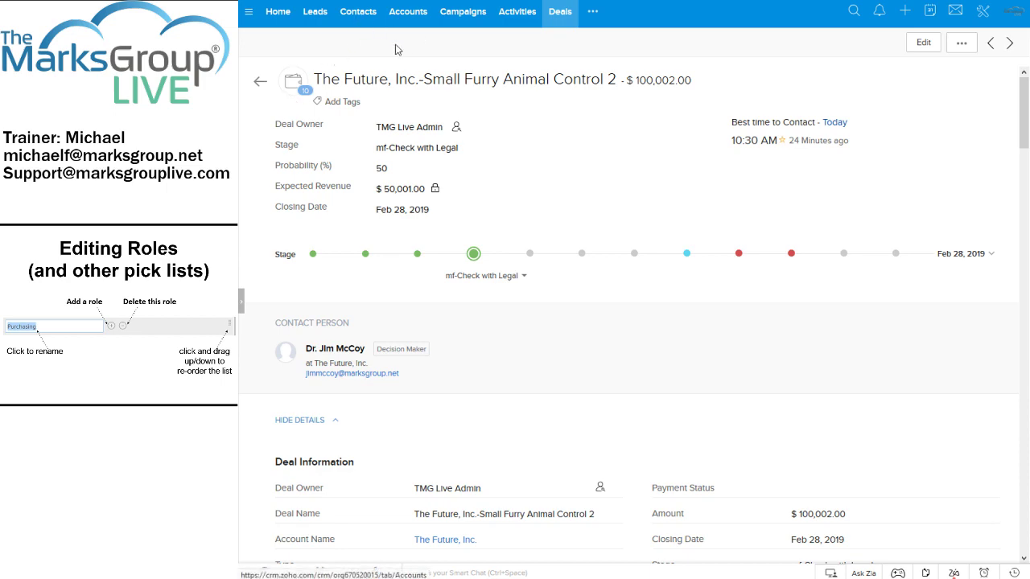
{"action": "left_click", "coordinate": [561, 12]}
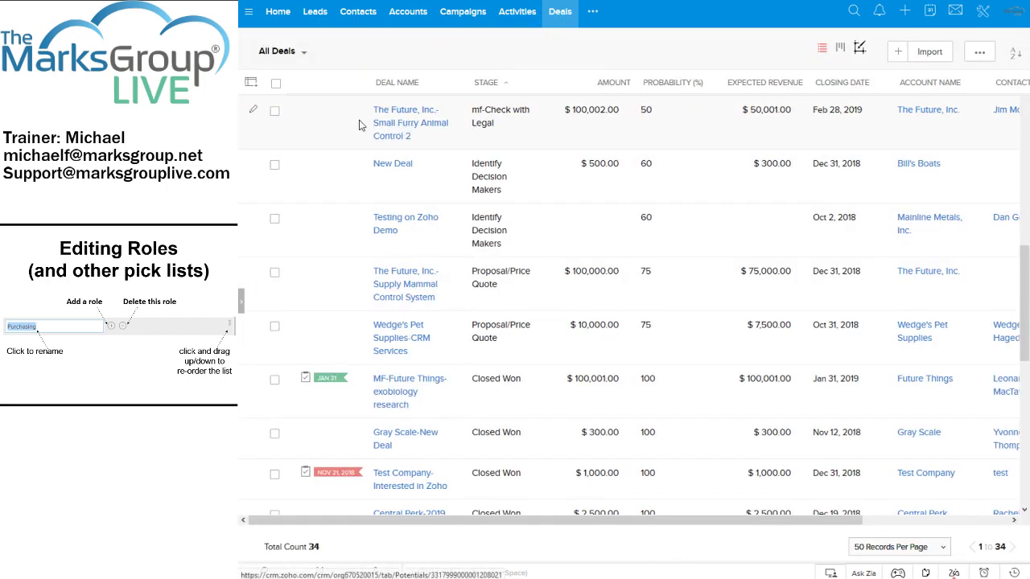
{"action": "left_click", "coordinate": [402, 124]}
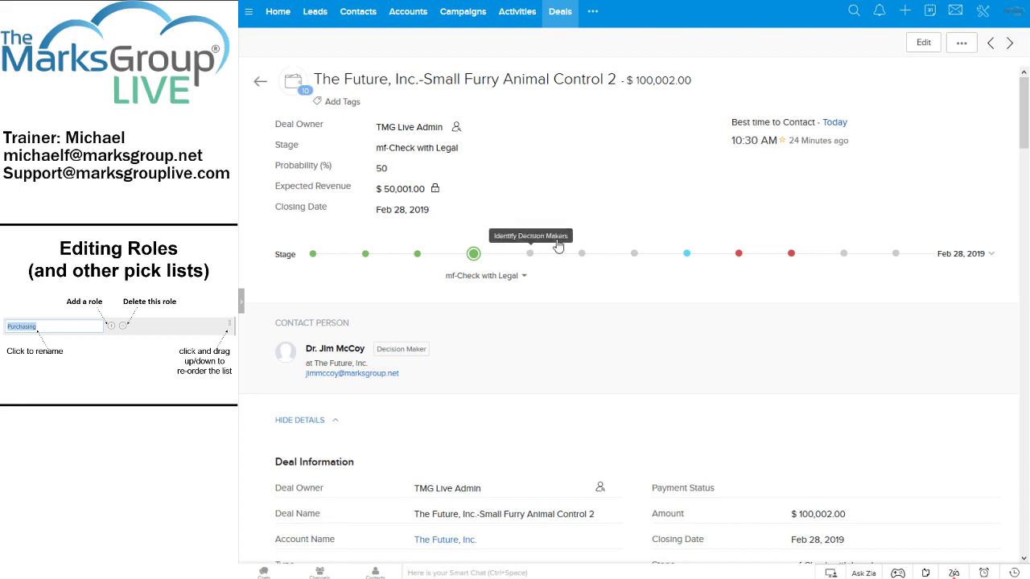
Set the deal's stage to Closed Won, confirm it, and return to All Deals.
{"action": "left_click", "coordinate": [688, 256]}
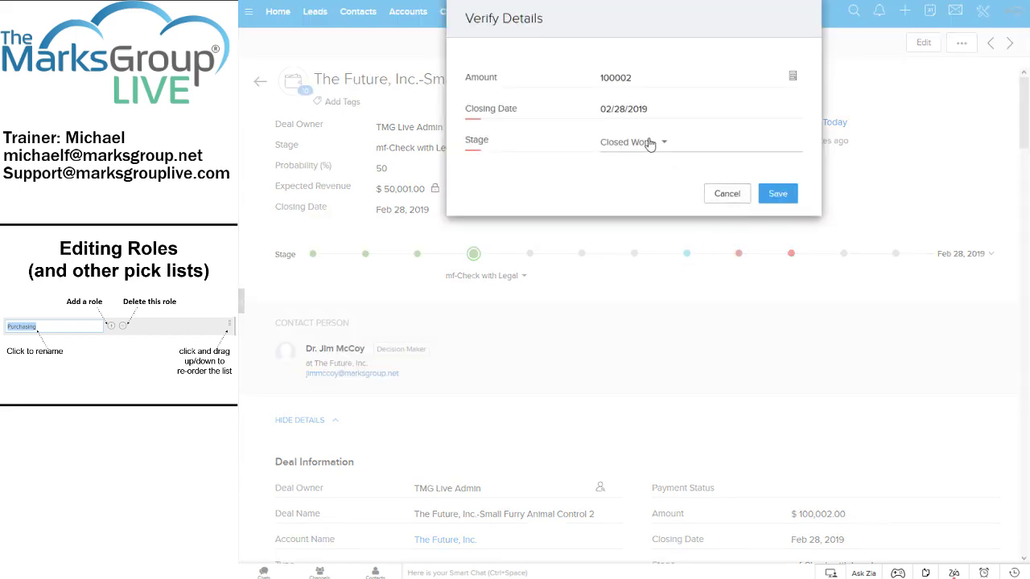
{"action": "left_click", "coordinate": [779, 194]}
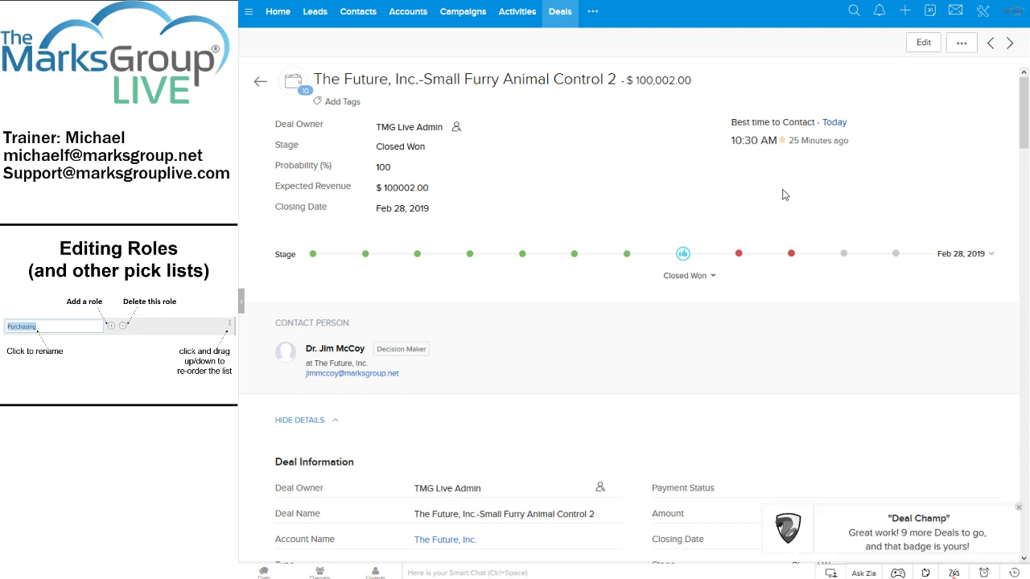
{"action": "left_click", "coordinate": [260, 82]}
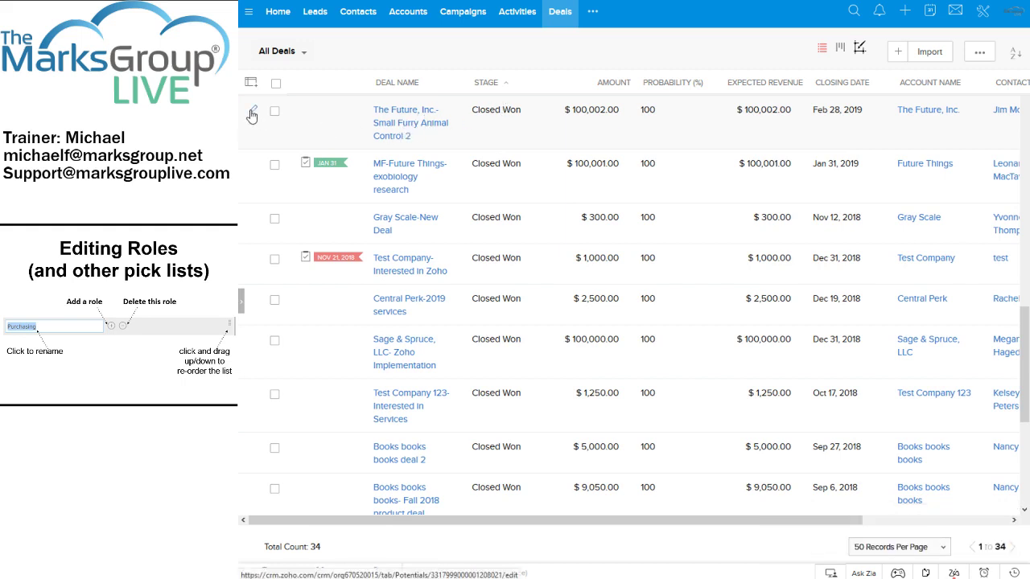
Reopen the Closed Won deal and review its Deal Information and Score Summary.
{"action": "left_click", "coordinate": [388, 120]}
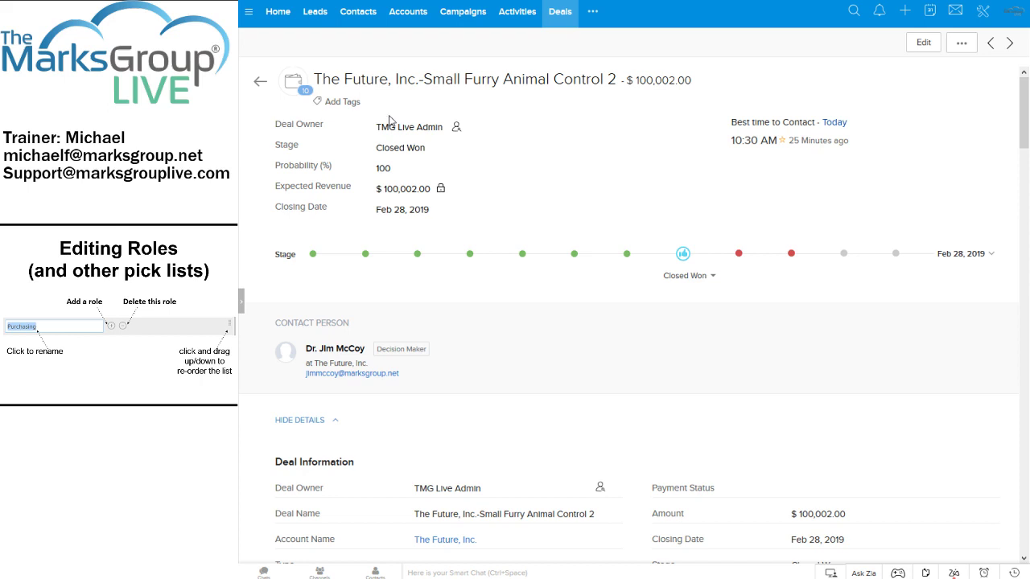
{"action": "scroll", "coordinate": [566, 205], "scroll_direction": "down", "scroll_amount": 2}
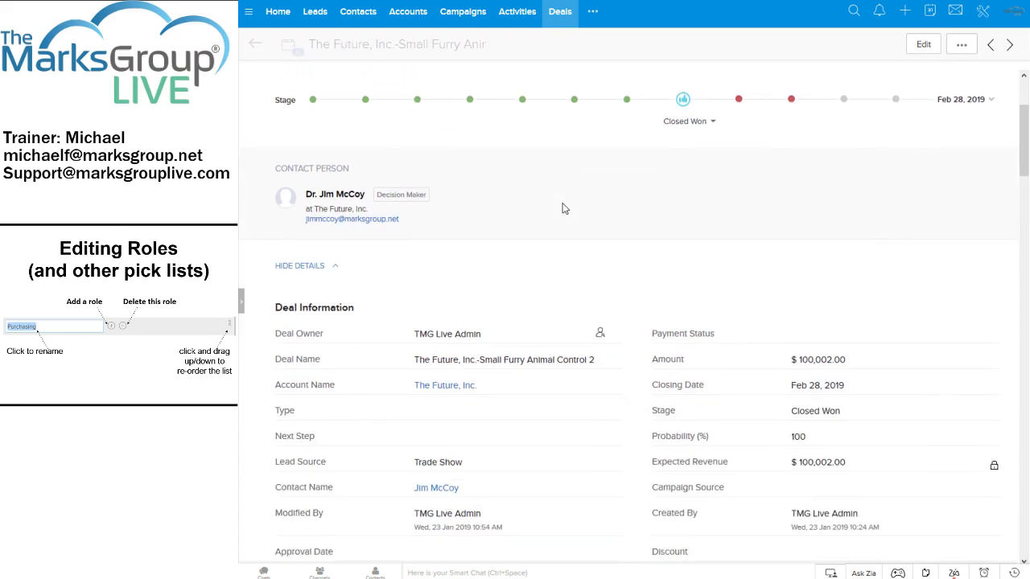
{"action": "scroll", "coordinate": [532, 191], "scroll_direction": "down", "scroll_amount": 2}
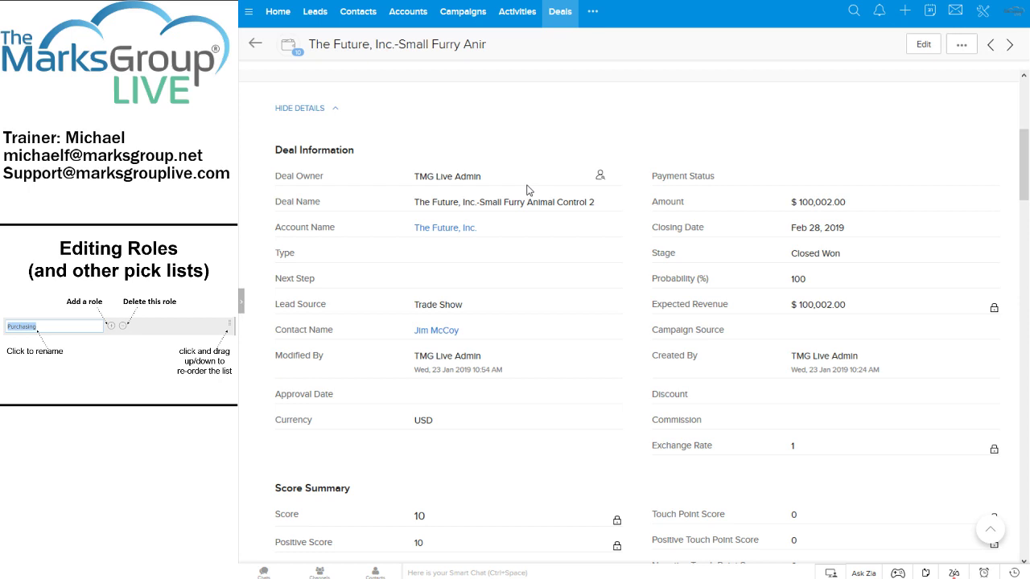
{"action": "scroll", "coordinate": [525, 189], "scroll_direction": "down", "scroll_amount": 2}
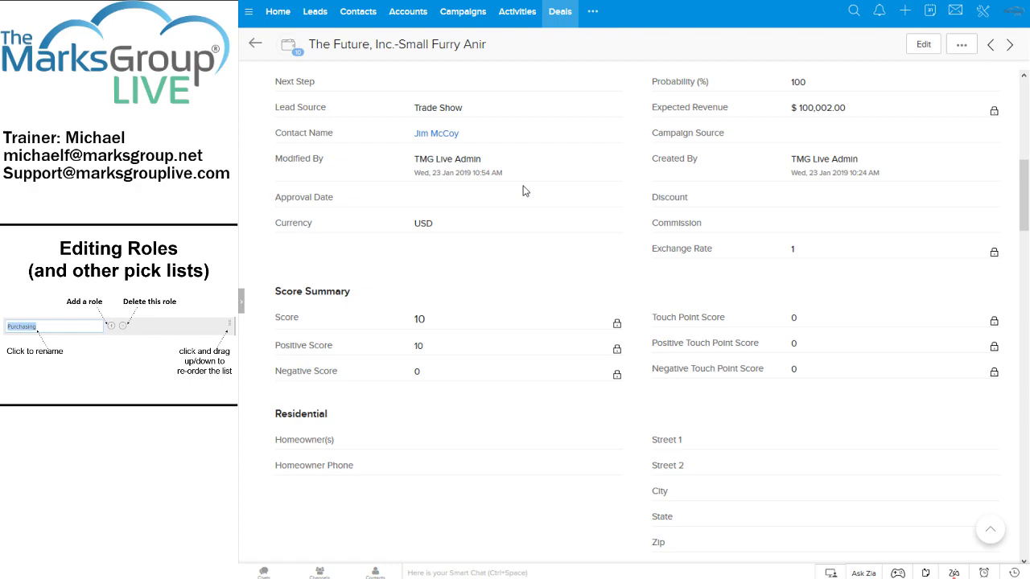
{"action": "scroll", "coordinate": [523, 191], "scroll_direction": "up", "scroll_amount": 5}
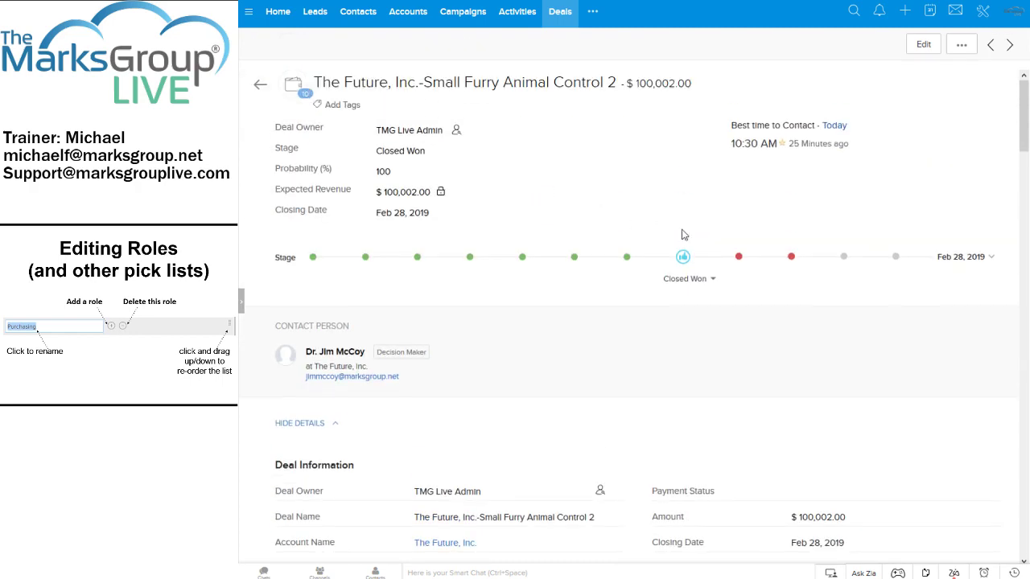
Choose Closed Lost with reason 'Were not able to control the small, furry mammals.'.
{"action": "left_click", "coordinate": [739, 260]}
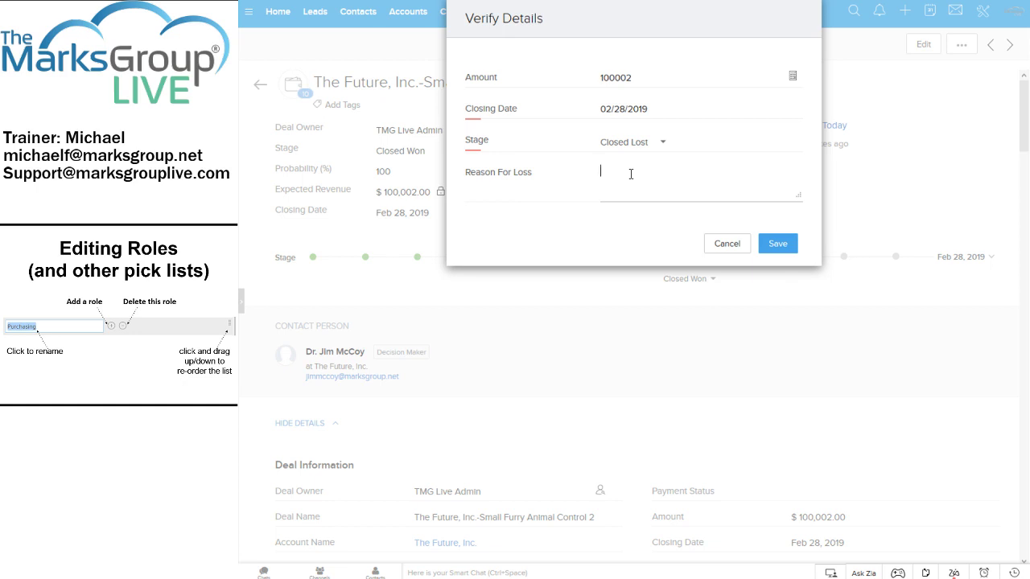
{"action": "type", "text": "Were not able to control the sma"}
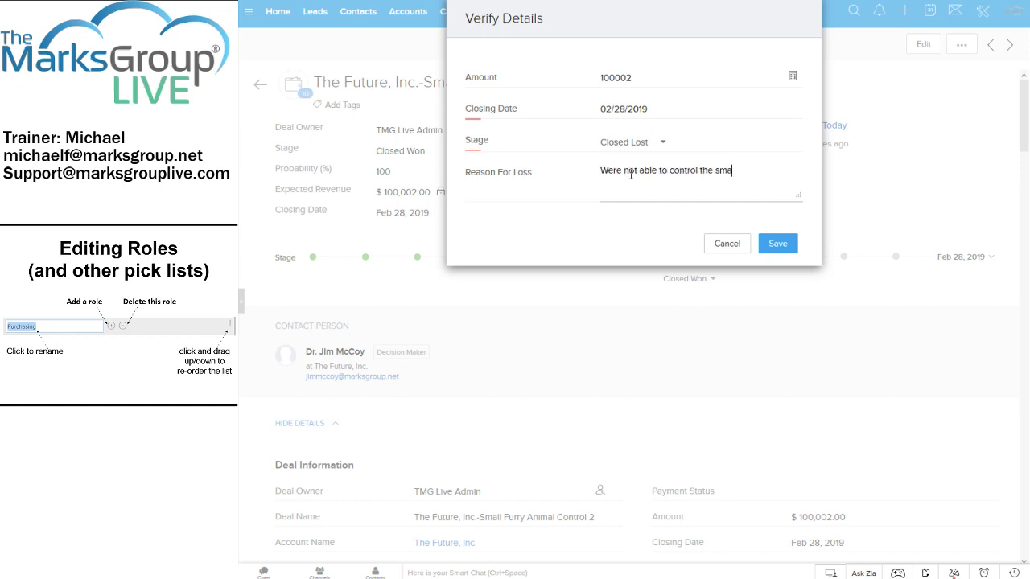
{"action": "type", "text": "ll, furry mammals."}
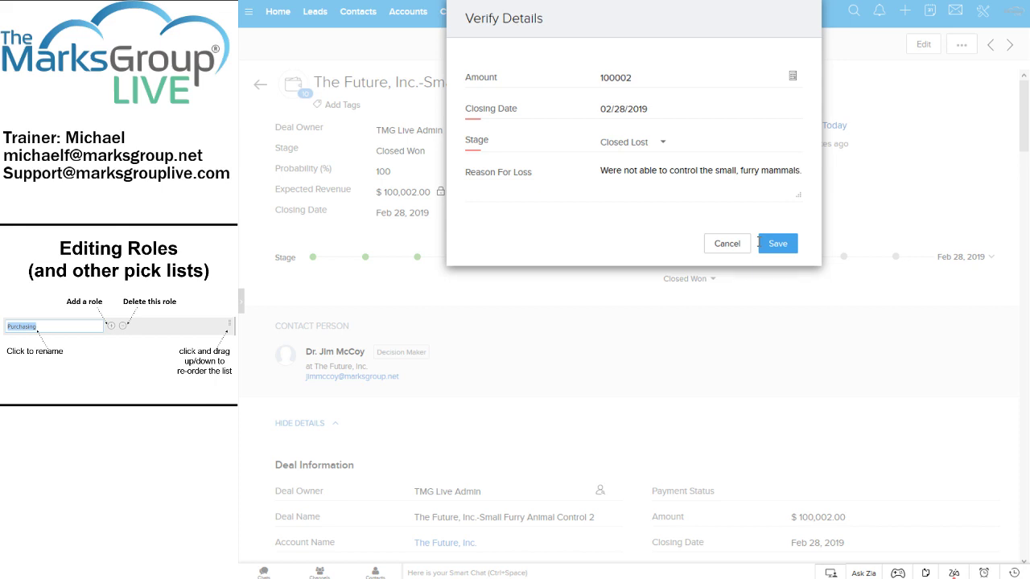
Cancel the Closed Lost and Closed-Lost to Competition changes, keeping the deal Closed Won.
{"action": "left_click", "coordinate": [731, 246]}
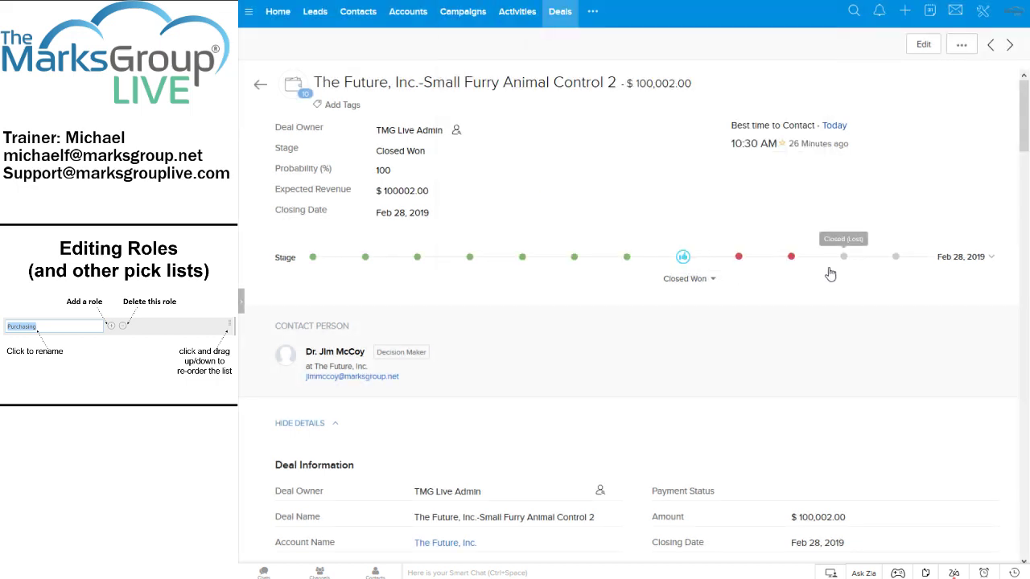
{"action": "left_click", "coordinate": [792, 258]}
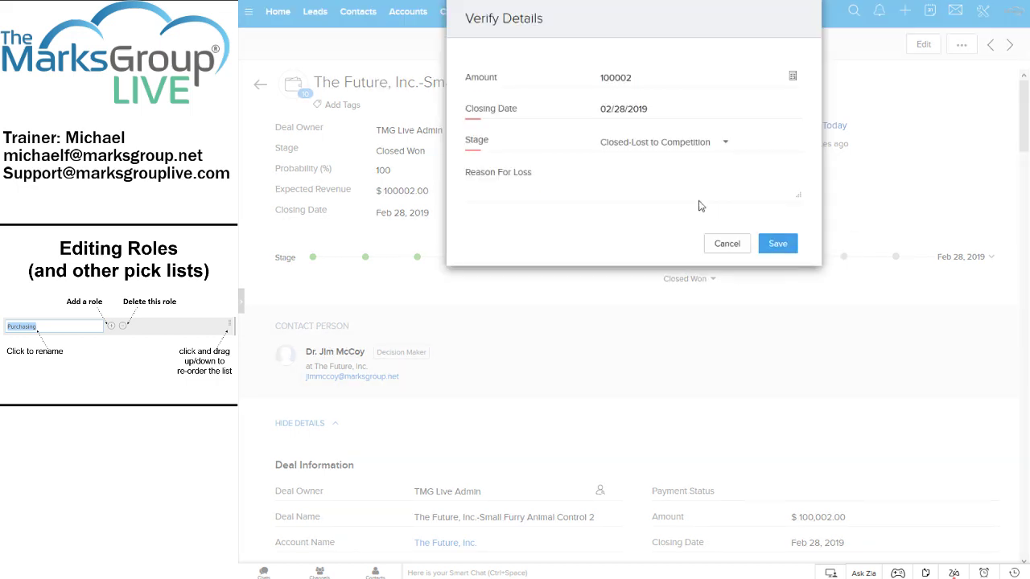
{"action": "left_click", "coordinate": [675, 188]}
{"action": "left_click", "coordinate": [716, 244]}
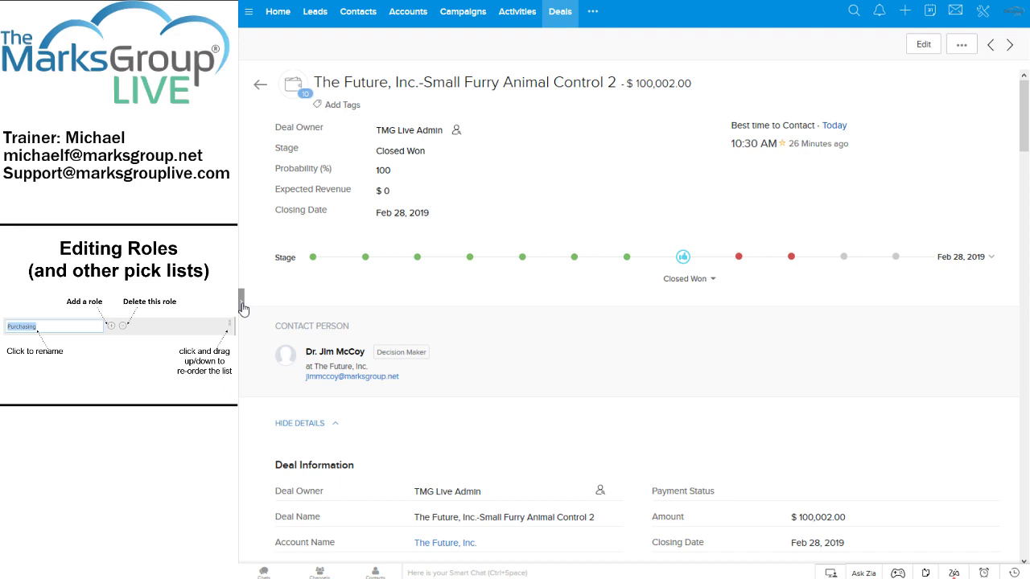
{"action": "left_click", "coordinate": [244, 308]}
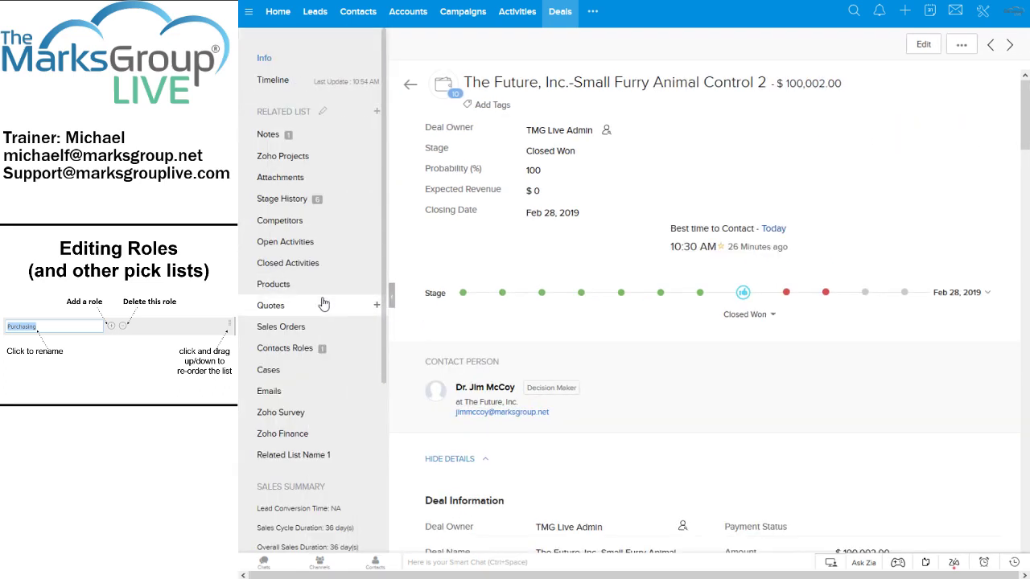
Scroll the deal's Related List panel showing Notes, Stage History, Quotes and Contacts Roles.
{"action": "scroll", "coordinate": [324, 305], "scroll_direction": "down", "scroll_amount": 1}
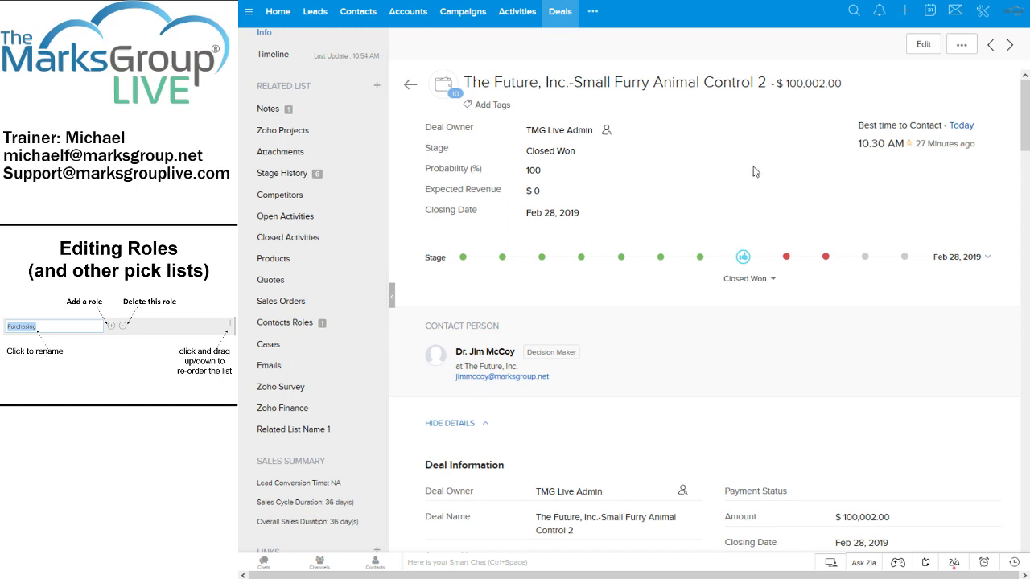
Change the deal's closing date to January 29, 2019 and save it.
{"action": "left_click", "coordinate": [602, 213]}
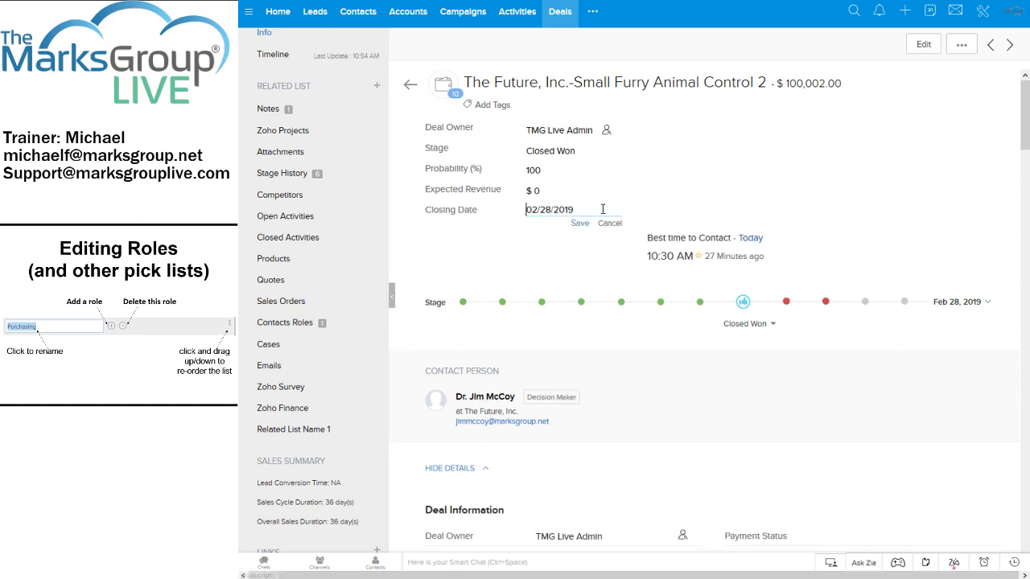
{"action": "left_click", "coordinate": [566, 211]}
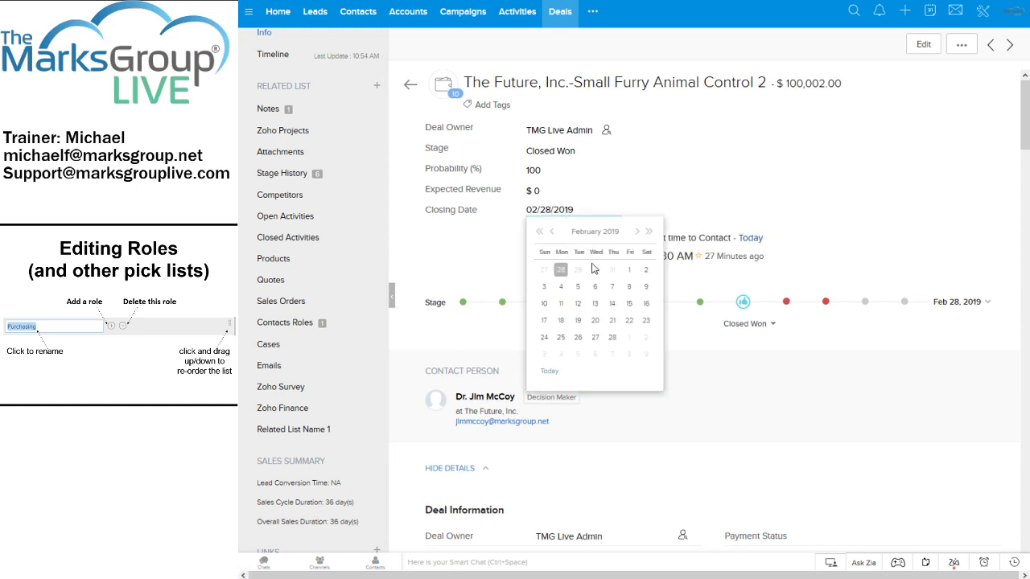
{"action": "left_click", "coordinate": [551, 232]}
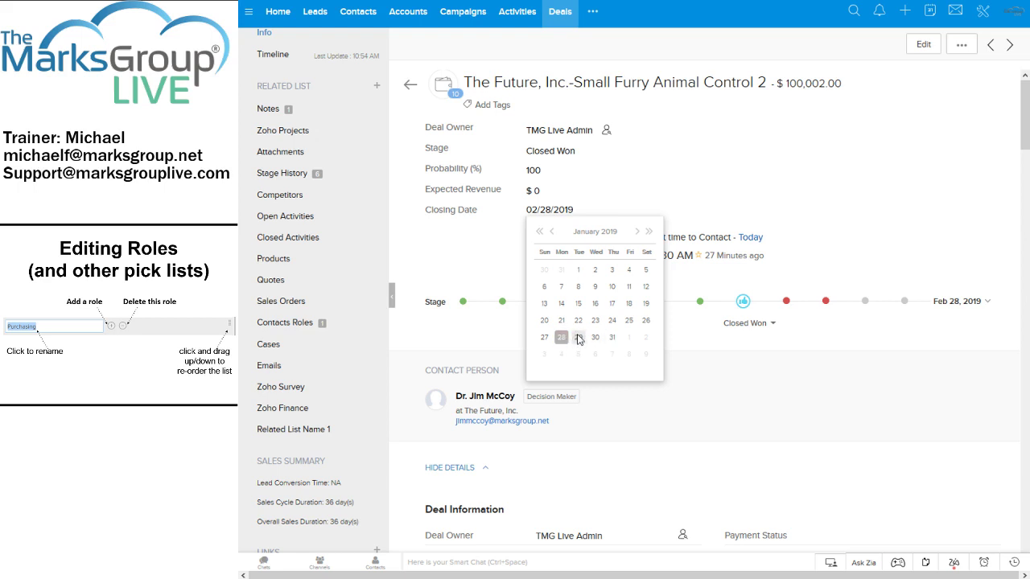
{"action": "left_click", "coordinate": [578, 339]}
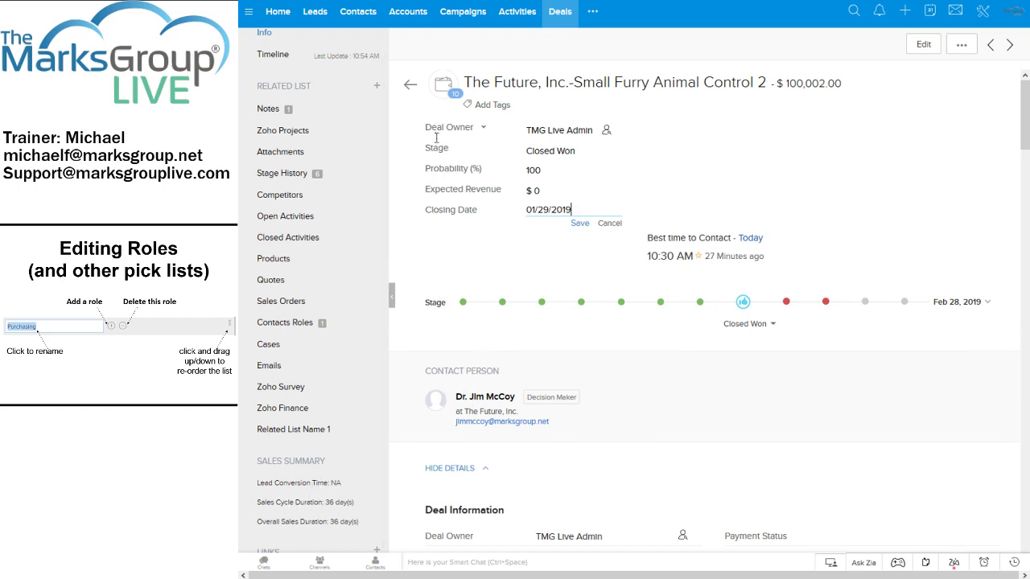
{"action": "left_click", "coordinate": [580, 223]}
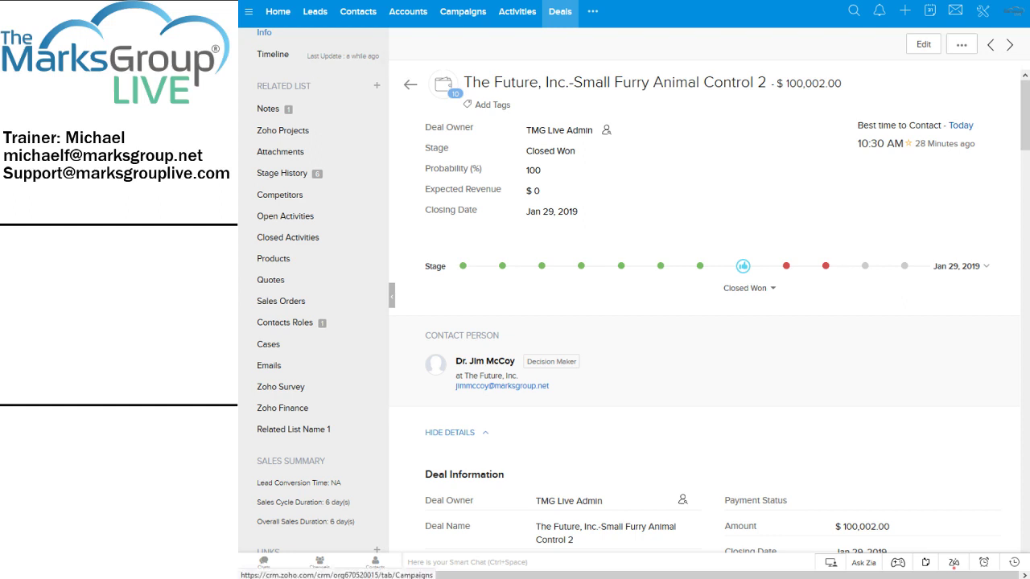
{"action": "left_click", "coordinate": [465, 18]}
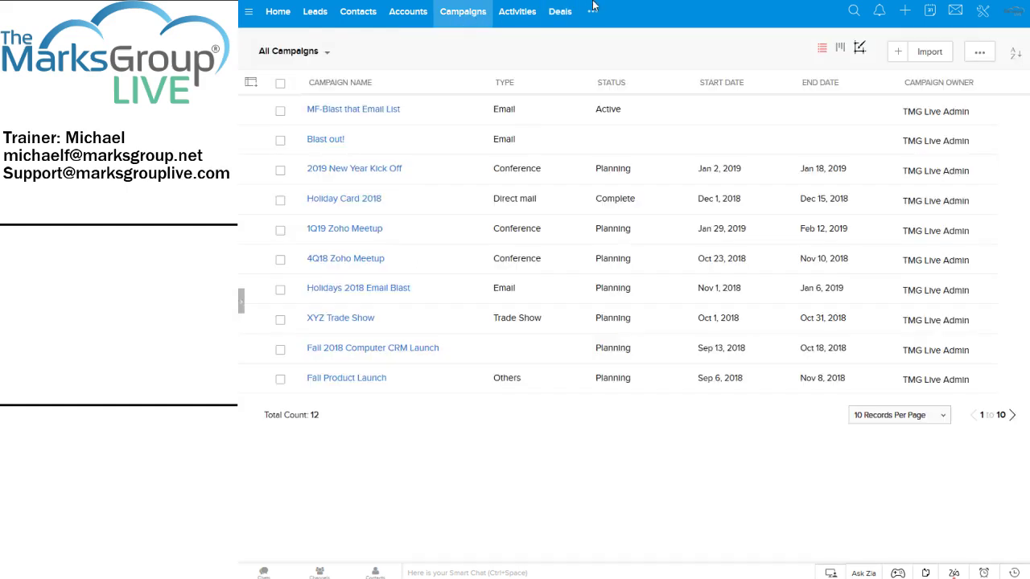
Find the Campaigns module through the module search and start a new campaign record.
{"action": "left_click", "coordinate": [593, 12]}
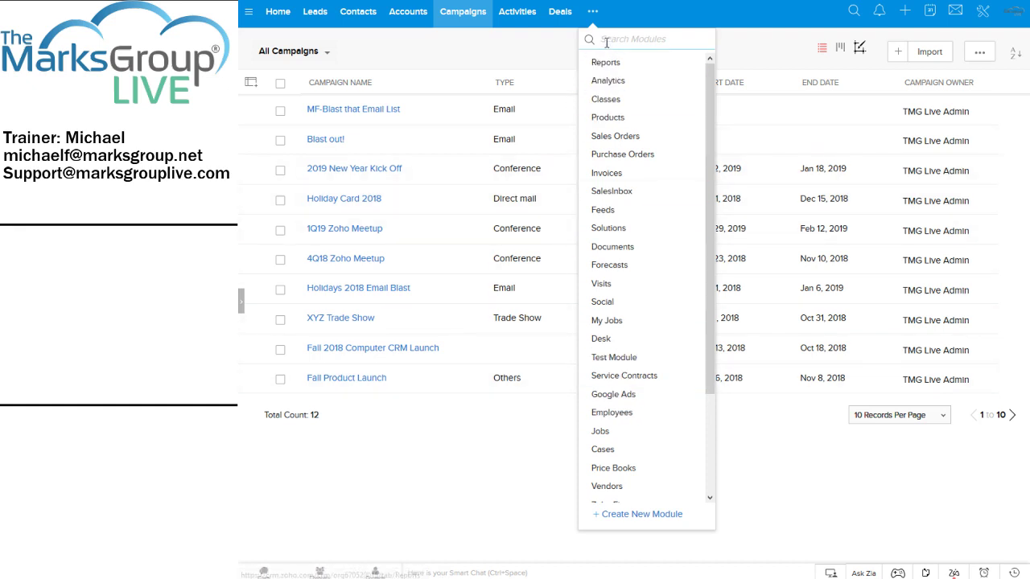
{"action": "type", "text": "camp"}
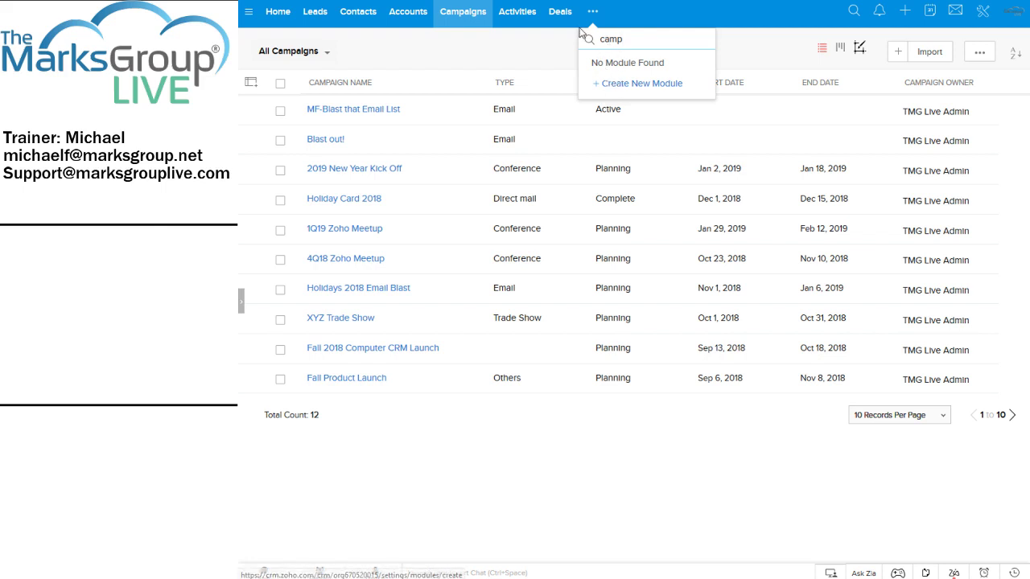
{"action": "left_click", "coordinate": [464, 14]}
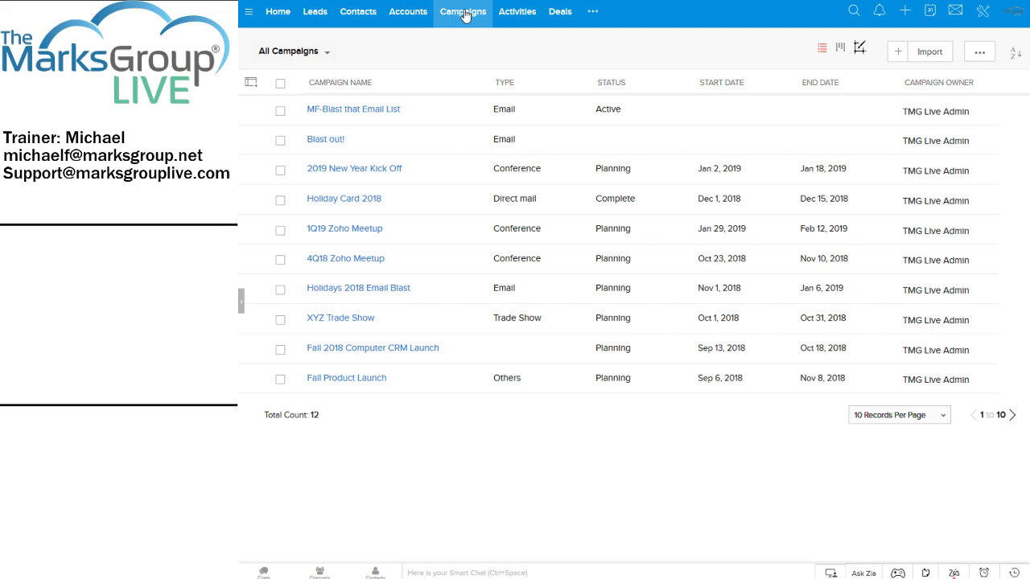
{"action": "left_click", "coordinate": [898, 53]}
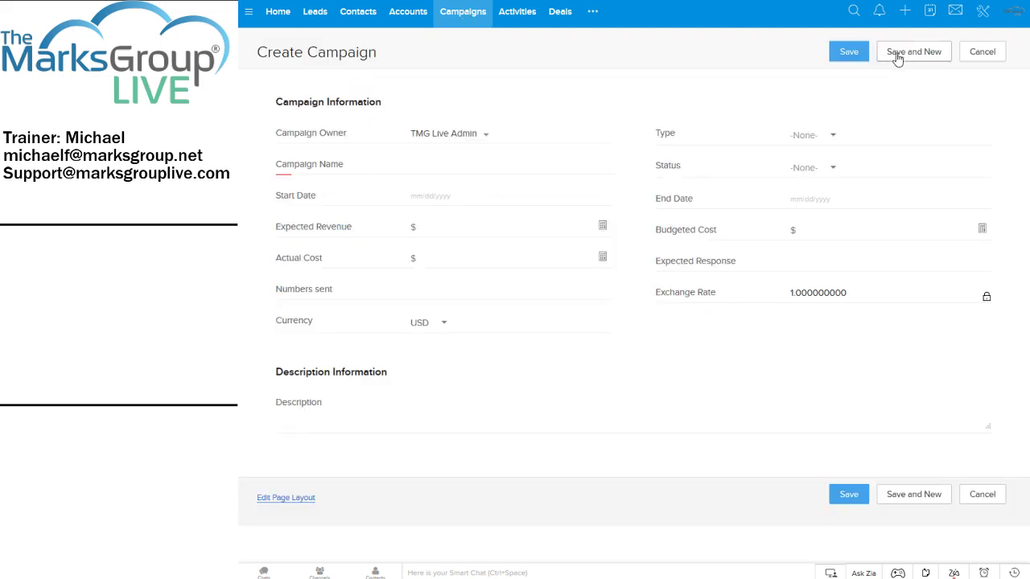
Choose Email as the new campaign's type.
{"action": "left_click", "coordinate": [839, 143]}
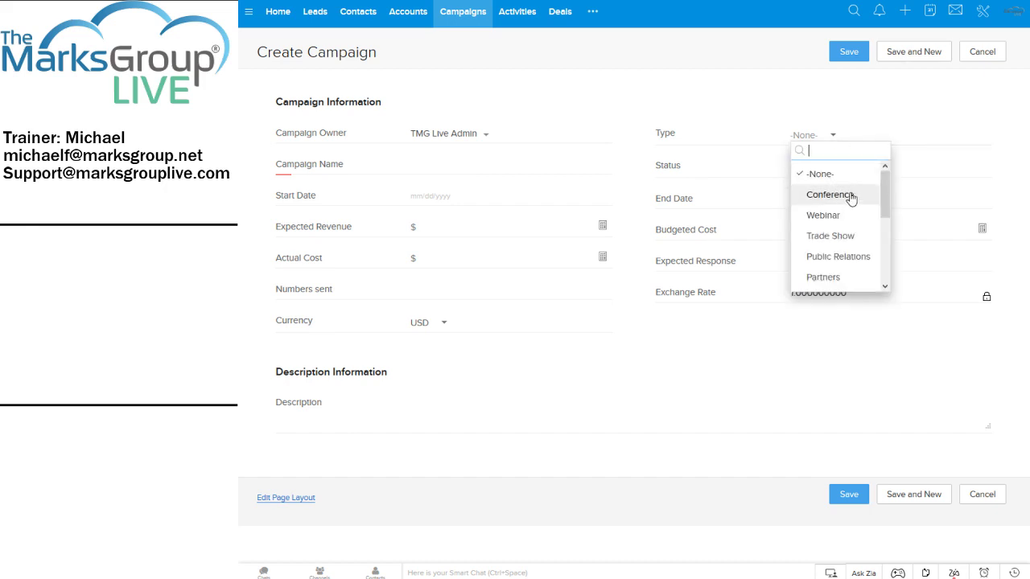
{"action": "left_click_drag", "start_coordinate": [888, 186], "coordinate": [893, 248]}
{"action": "left_click", "coordinate": [824, 239]}
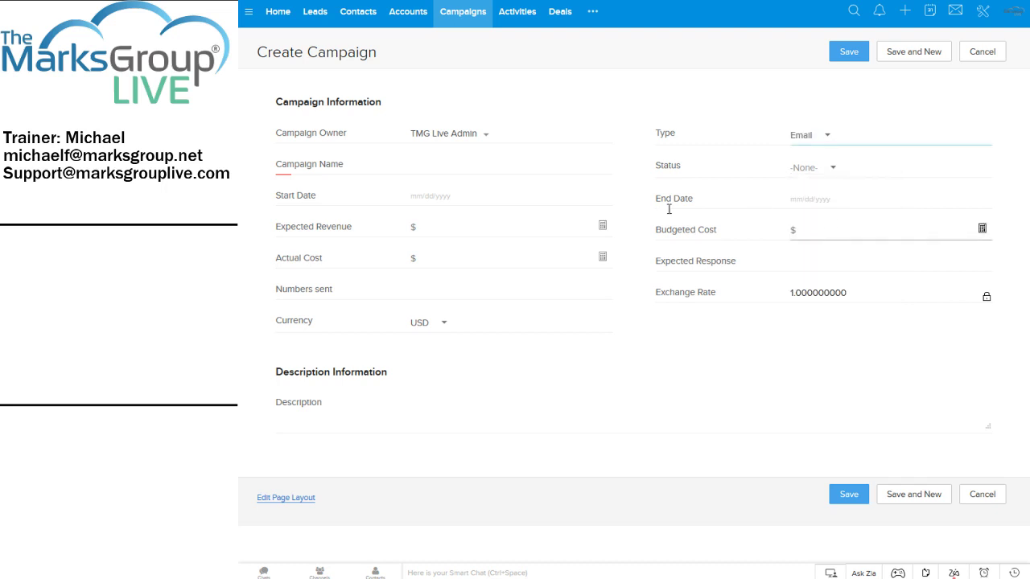
Enter 'mf-SFMBlast1' as the campaign name.
{"action": "left_click", "coordinate": [431, 174]}
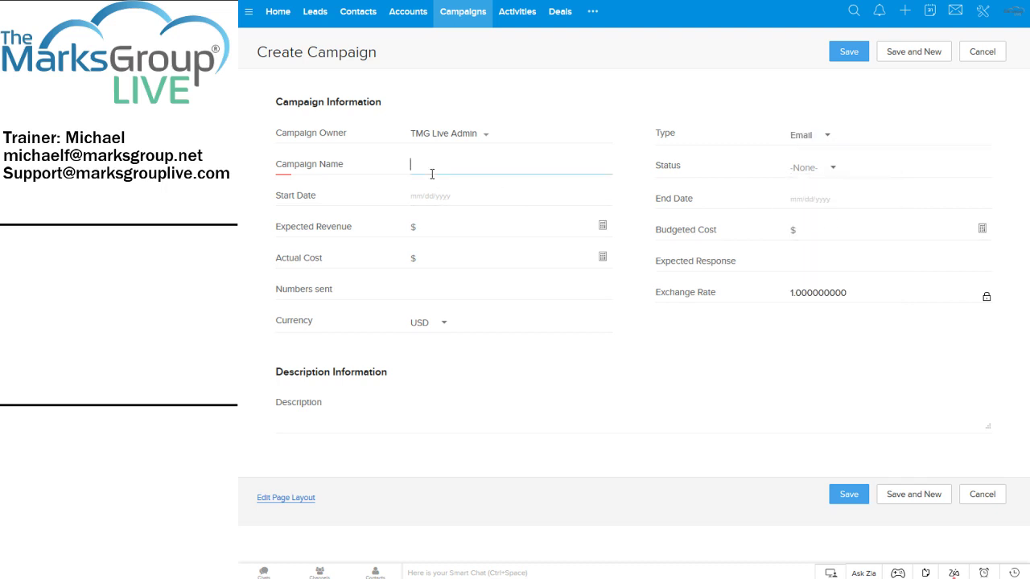
{"action": "type", "text": "SFMBlast1"}
{"action": "key", "text": "BackSpace"}
{"action": "key", "text": "Home"}
{"action": "type", "text": "mf-"}
Enter expected revenue 15000, budgeted cost 10000 and actual cost 9800.
{"action": "left_click", "coordinate": [536, 228]}
{"action": "type", "text": "1"}
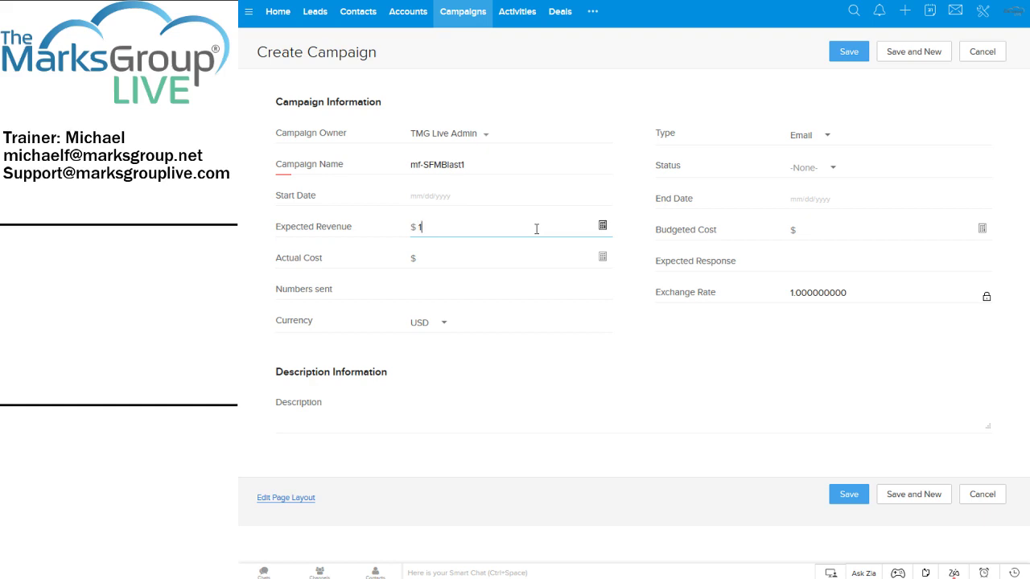
{"action": "type", "text": "5000"}
{"action": "key", "text": "Tab"}
{"action": "type", "text": "10000"}
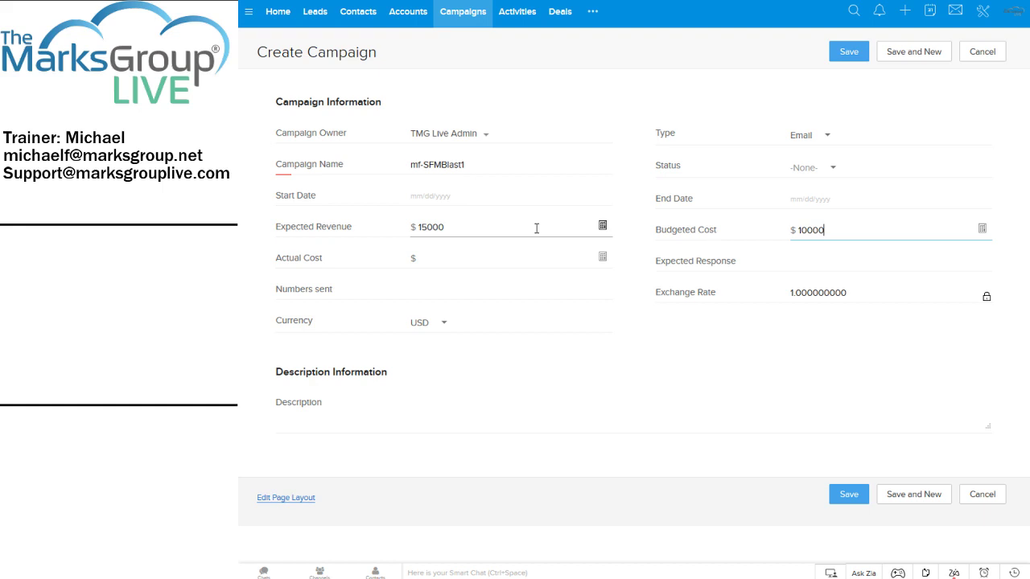
{"action": "key", "text": "Tab"}
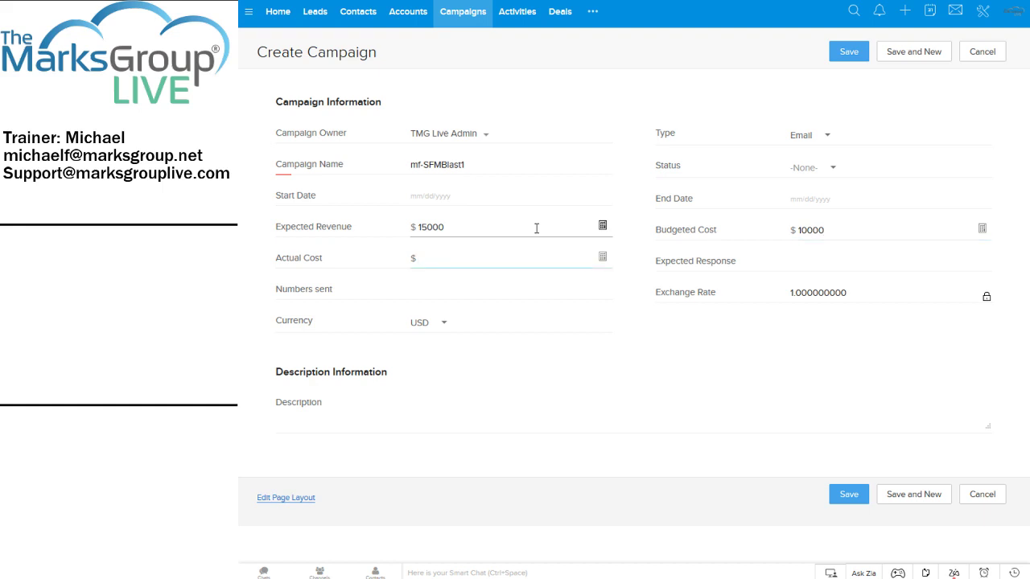
{"action": "type", "text": "9800"}
{"action": "key", "text": "Tab"}
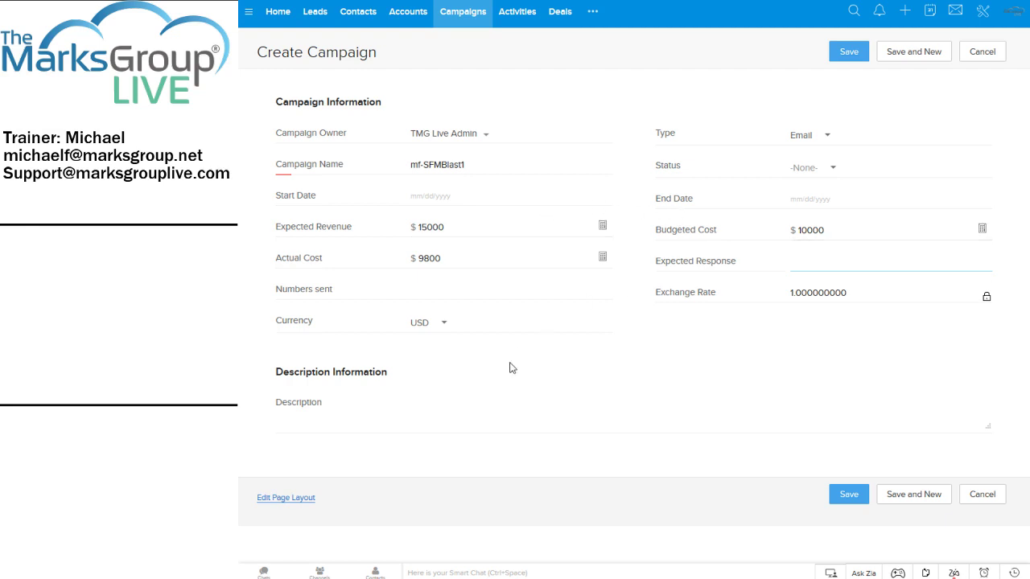
Write a description about emailing all contacts offering help with small, furry mammal problems.
{"action": "left_click", "coordinate": [467, 413]}
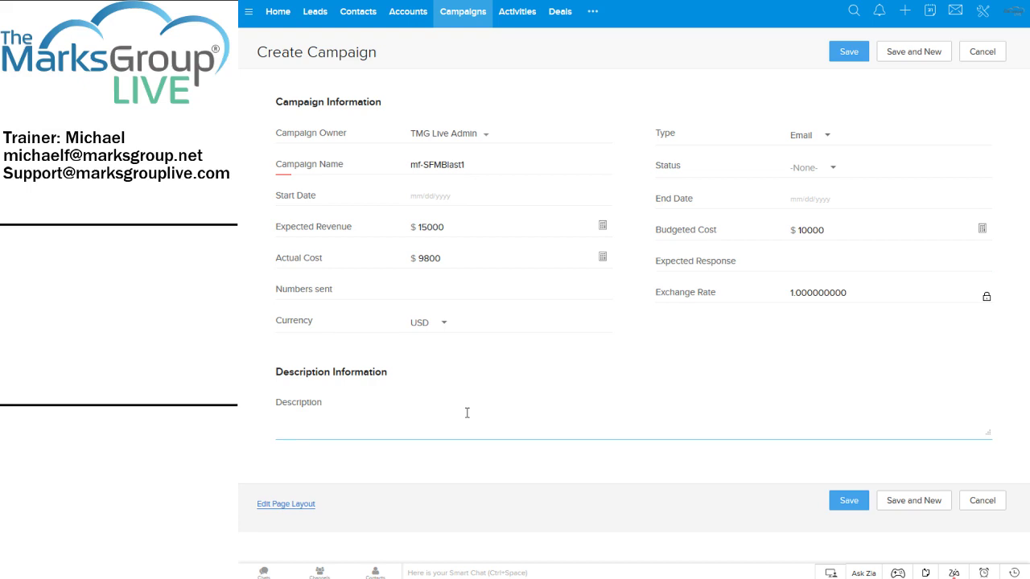
{"action": "type", "text": "Send an email to all contacts,"}
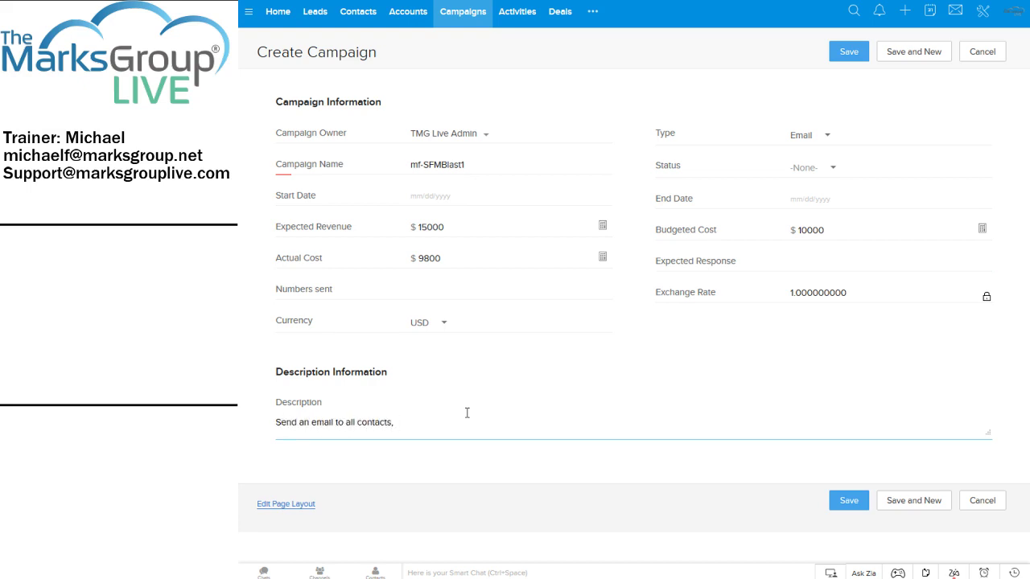
{"action": "type", "text": " telling them that we can help them with "}
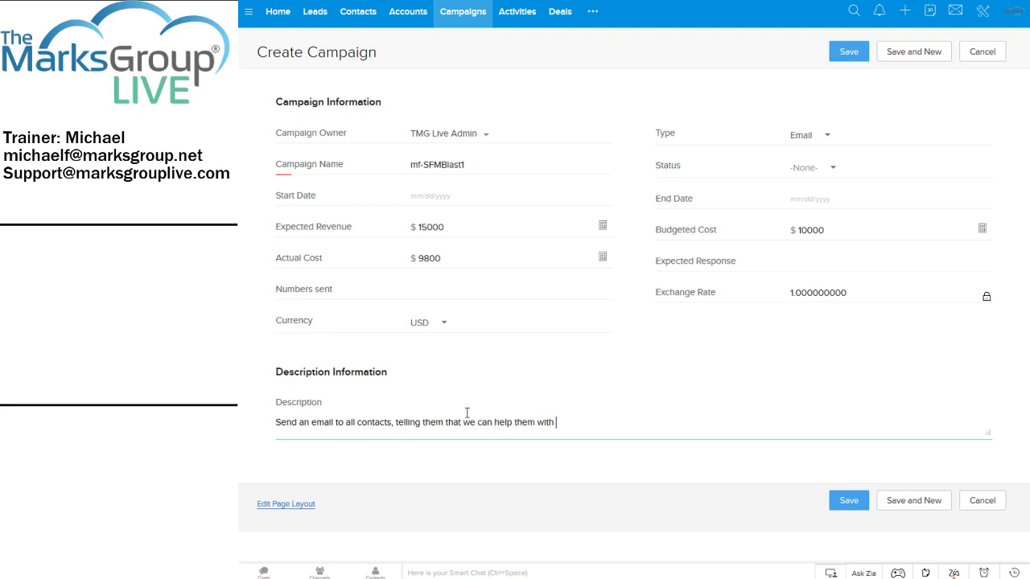
{"action": "type", "text": "their small, fur"}
{"action": "type", "text": "ry a"}
{"action": "type", "text": " mammal prob"}
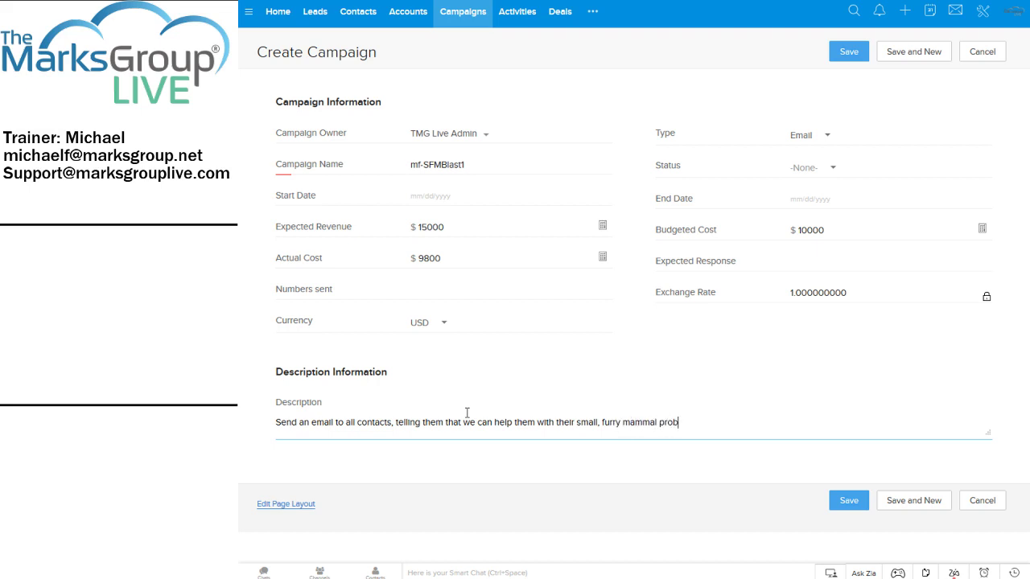
{"action": "type", "text": "lems."}
{"action": "left_click", "coordinate": [849, 500]}
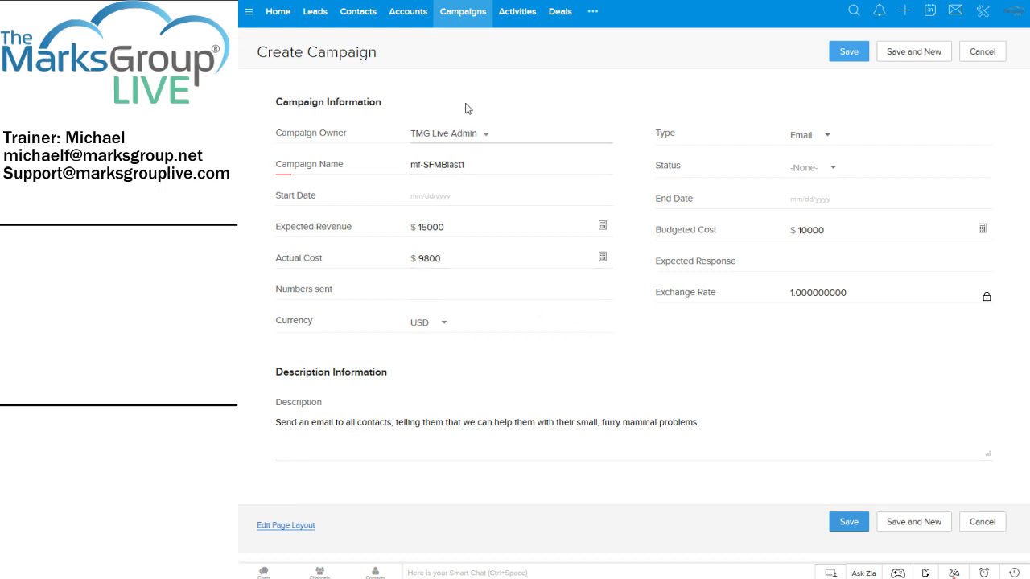
{"action": "left_click", "coordinate": [555, 16]}
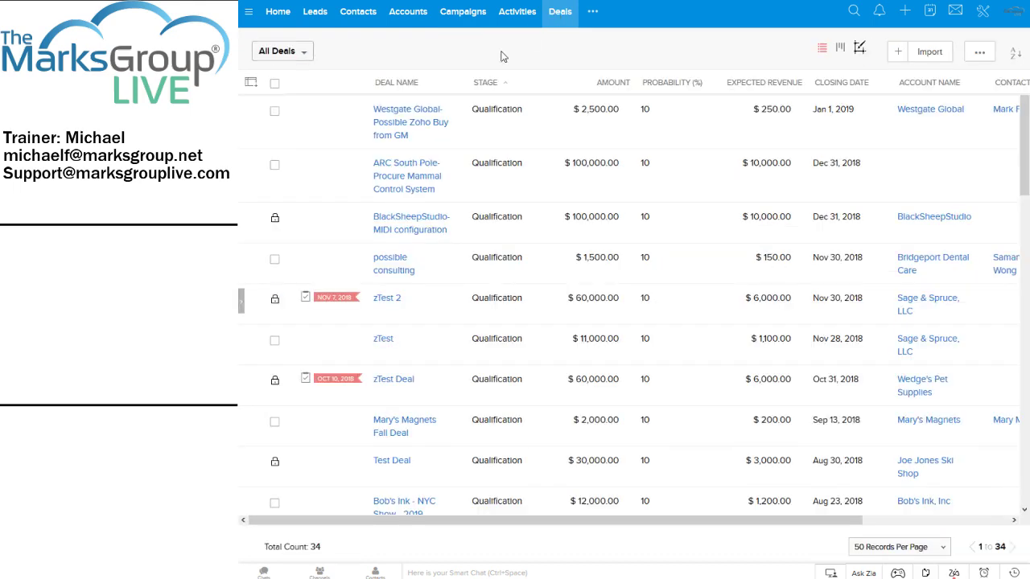
Open The Future, Inc.-Small Furry Animal Control 2 deal from All Deals and review it.
{"action": "scroll", "coordinate": [425, 141], "scroll_direction": "down", "scroll_amount": 5}
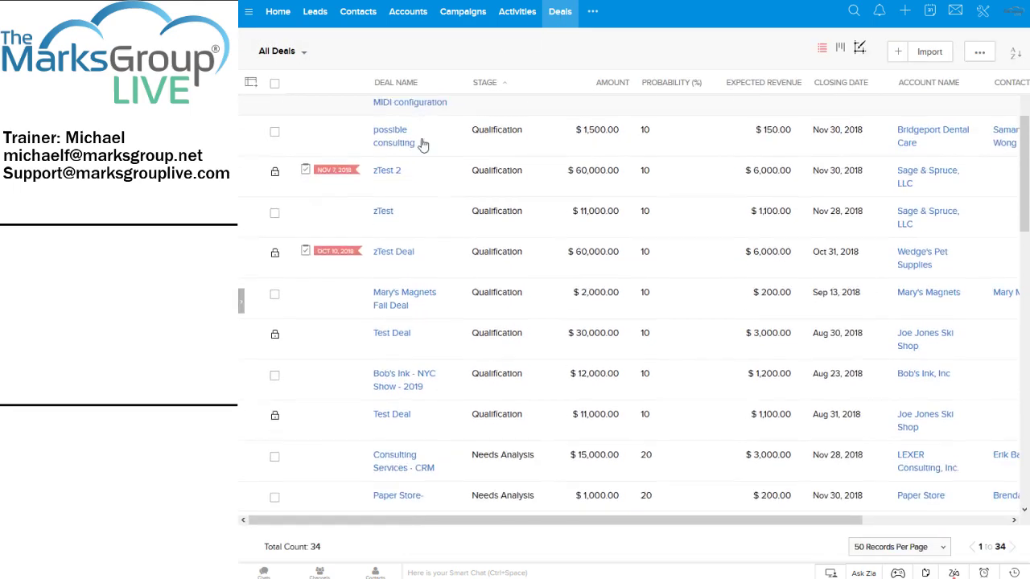
{"action": "scroll", "coordinate": [420, 148], "scroll_direction": "down", "scroll_amount": 4}
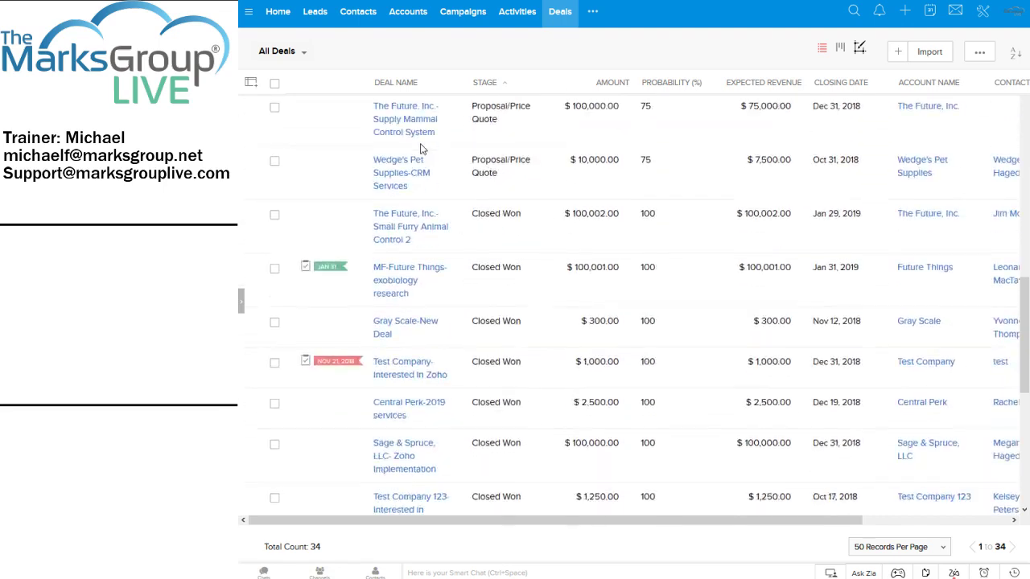
{"action": "left_click", "coordinate": [408, 219]}
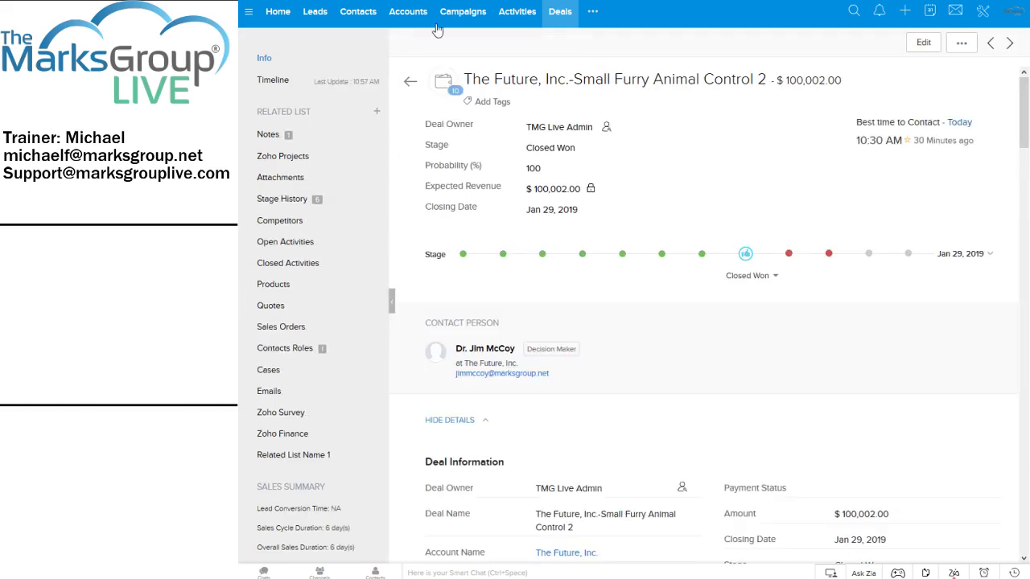
{"action": "left_click", "coordinate": [406, 83]}
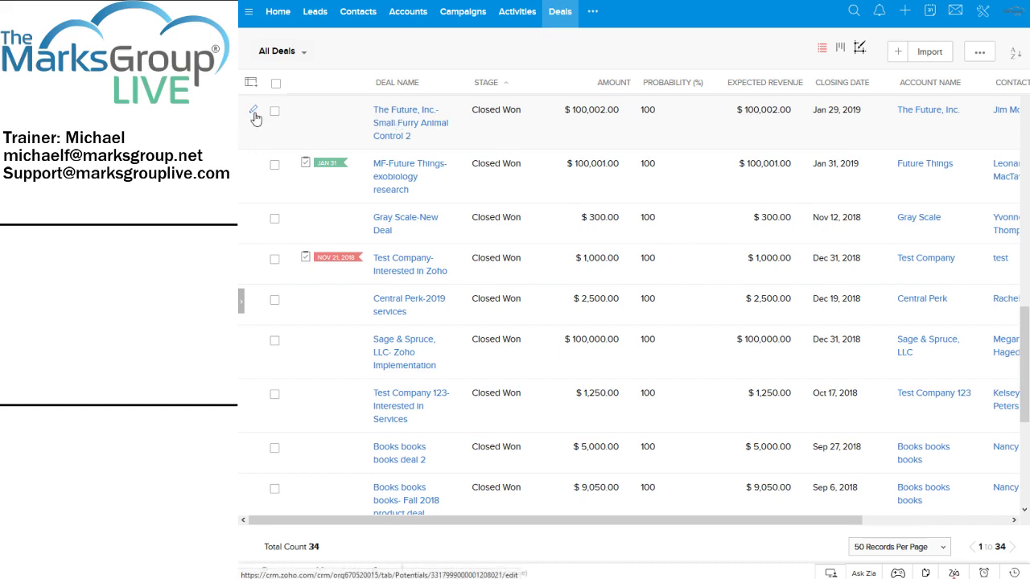
{"action": "left_click", "coordinate": [384, 129]}
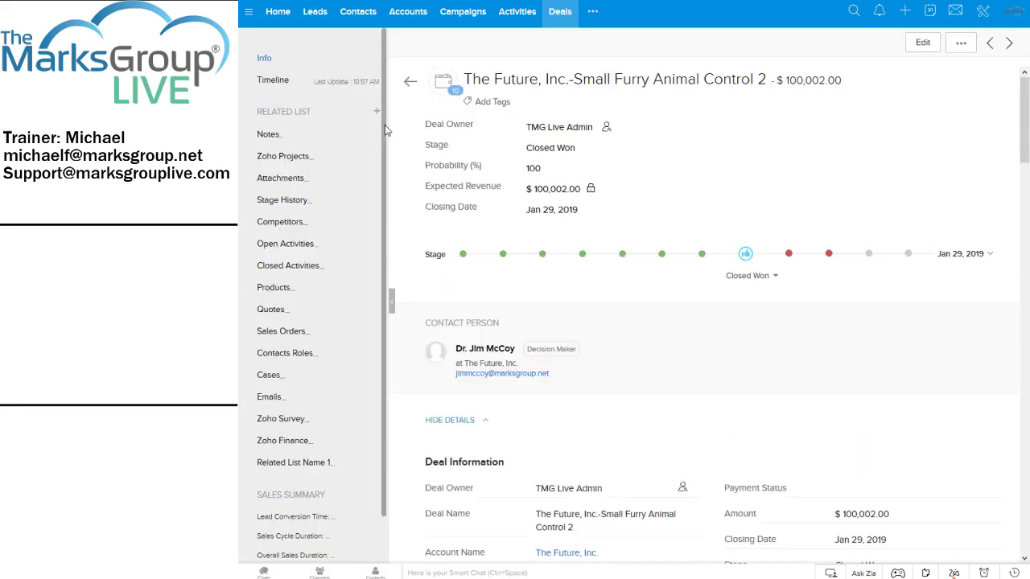
{"action": "left_click", "coordinate": [410, 87]}
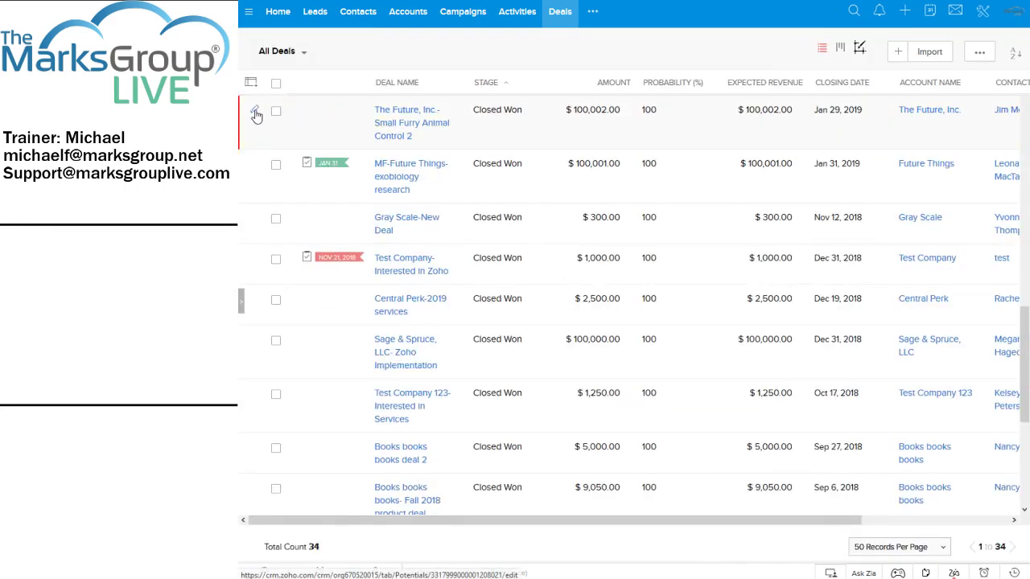
Edit the deal and try setting its Campaign Source through the campaign lookup.
{"action": "left_click", "coordinate": [255, 113]}
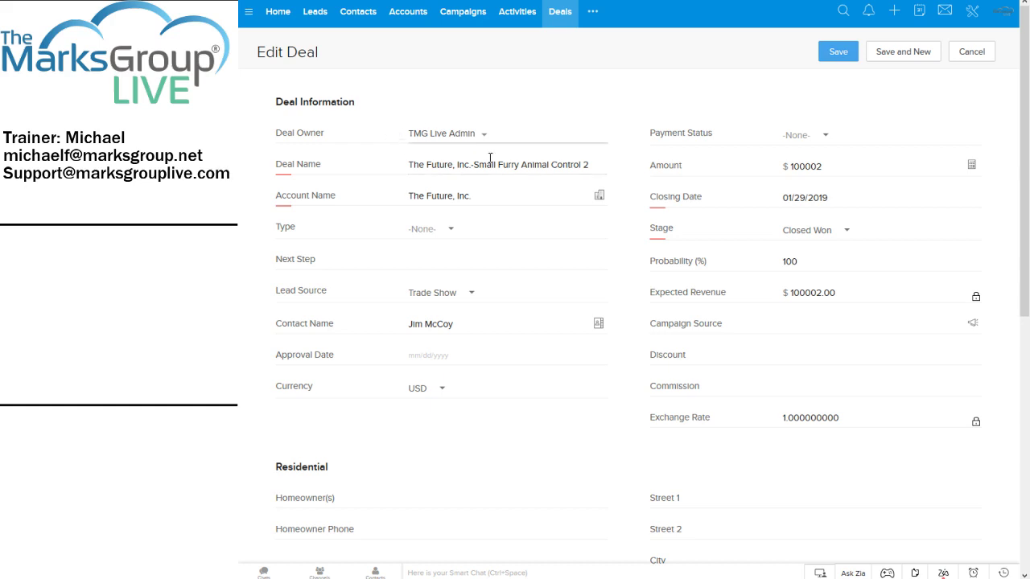
{"action": "scroll", "coordinate": [668, 206], "scroll_direction": "down", "scroll_amount": 1}
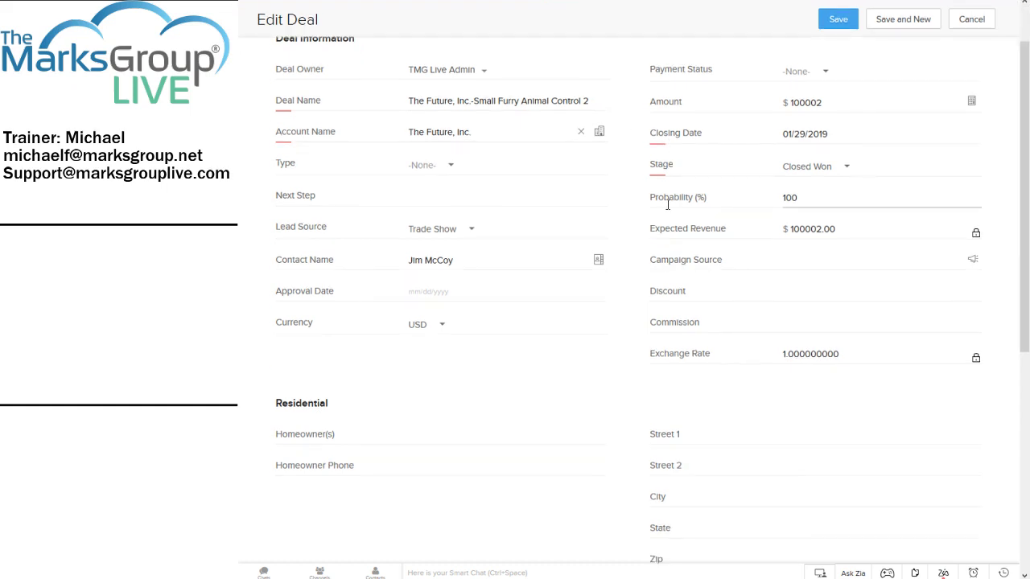
{"action": "scroll", "coordinate": [668, 206], "scroll_direction": "up", "scroll_amount": 1}
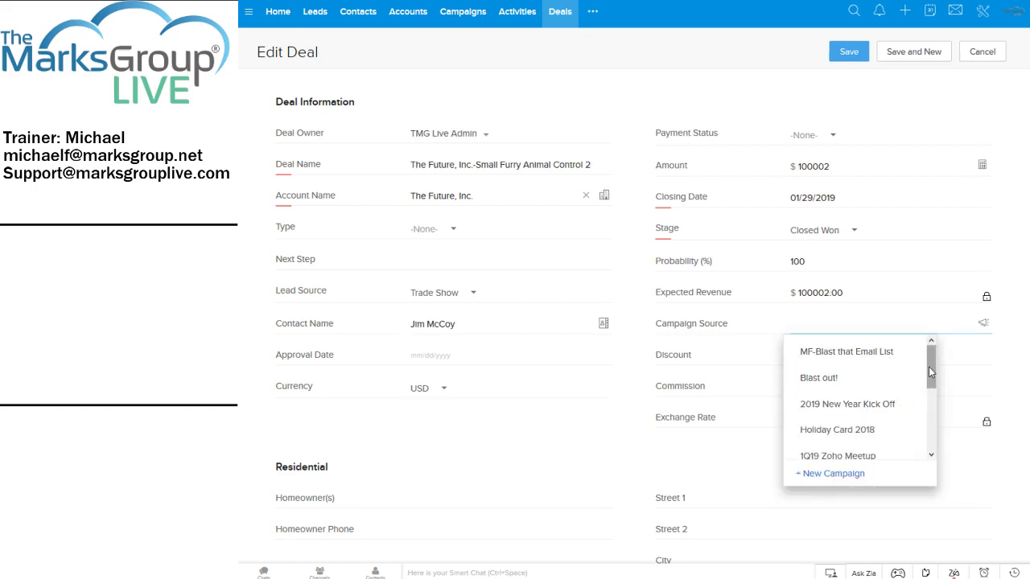
{"action": "left_click_drag", "start_coordinate": [930, 367], "coordinate": [929, 347]}
{"action": "left_click", "coordinate": [872, 354]}
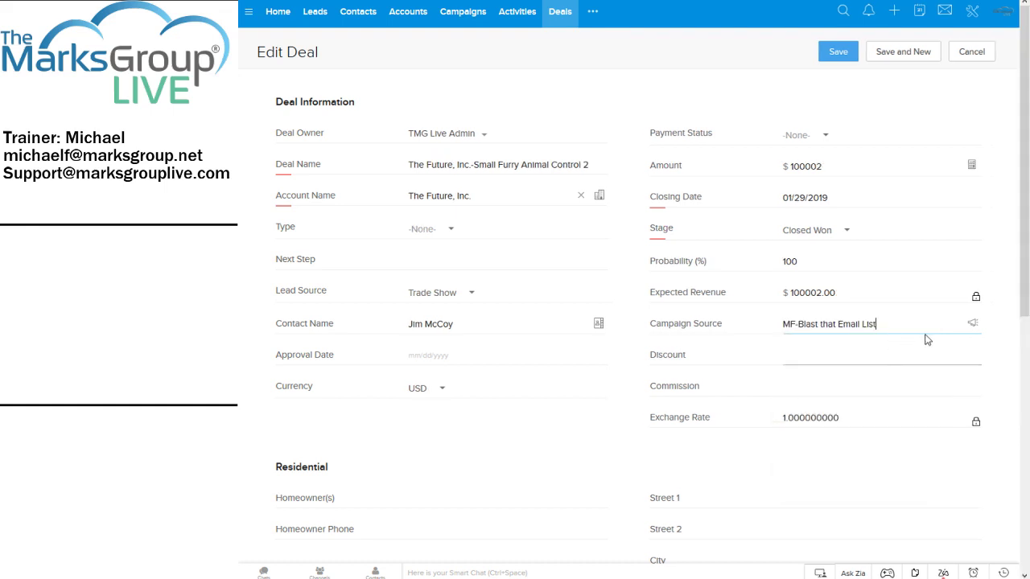
{"action": "left_click", "coordinate": [955, 323]}
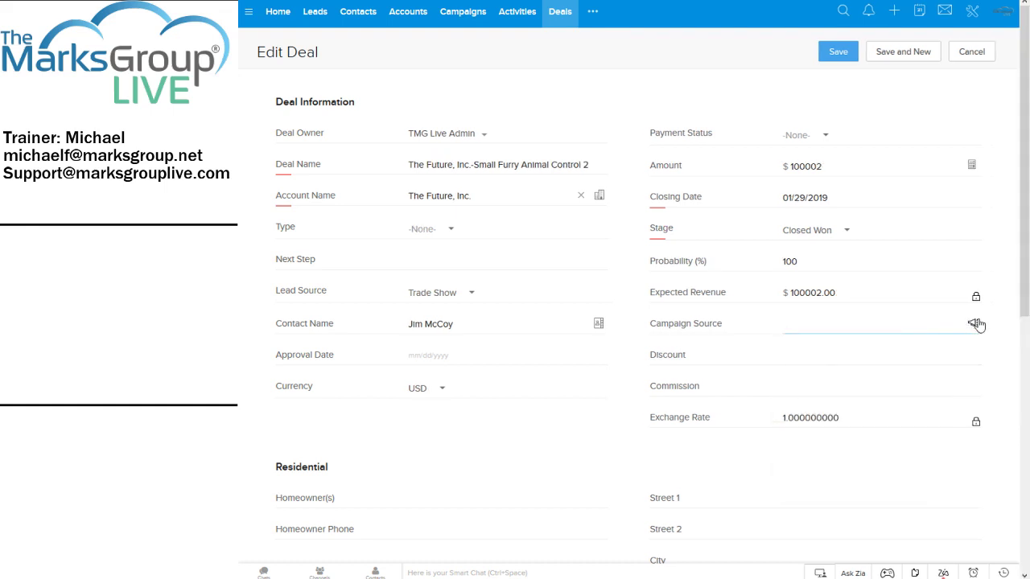
{"action": "left_click", "coordinate": [974, 324]}
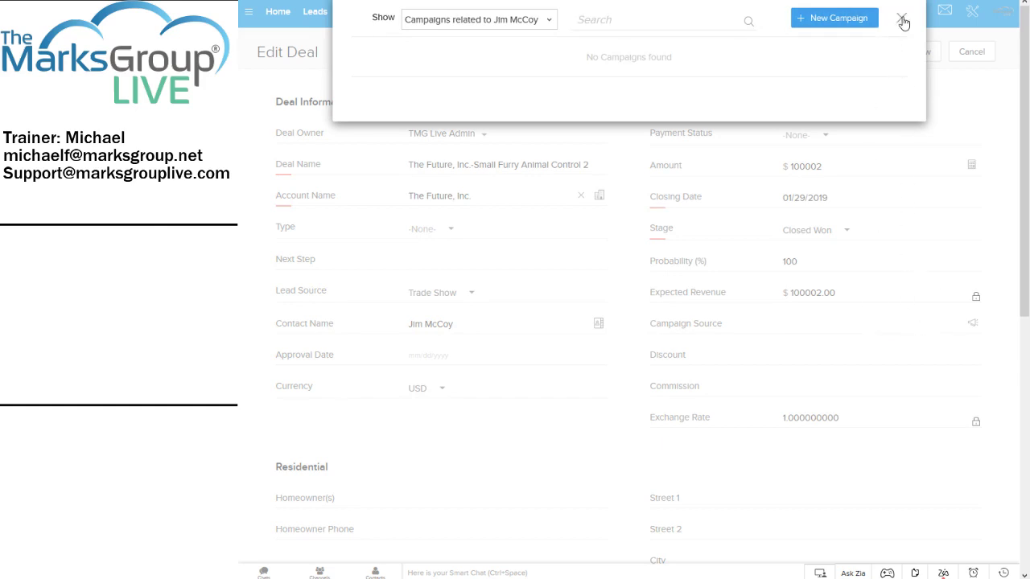
{"action": "left_click", "coordinate": [901, 18]}
Pick MF-Blast that Email List as the Campaign Source and save the deal.
{"action": "left_click", "coordinate": [940, 324]}
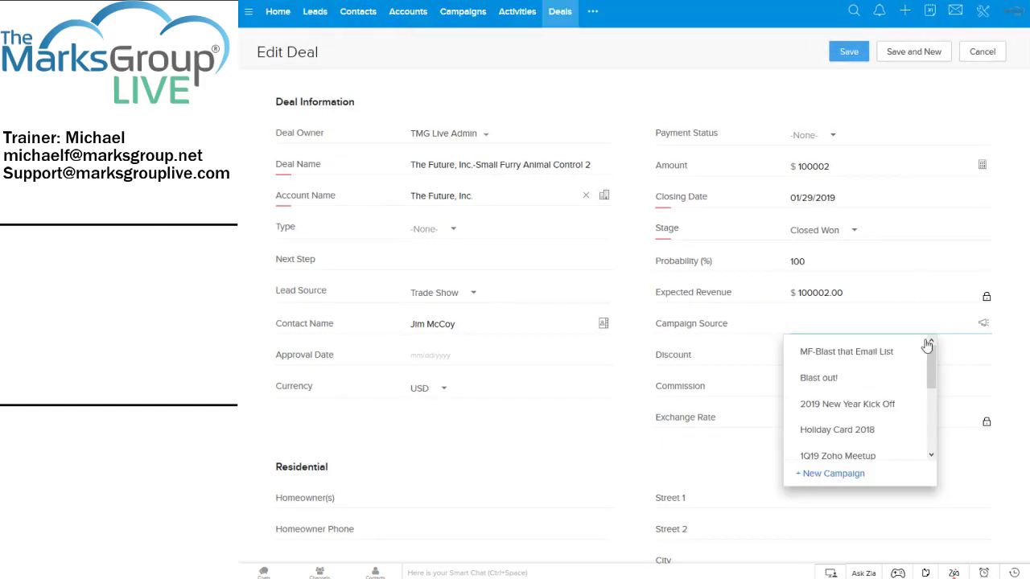
{"action": "mouse_move", "coordinate": [909, 355]}
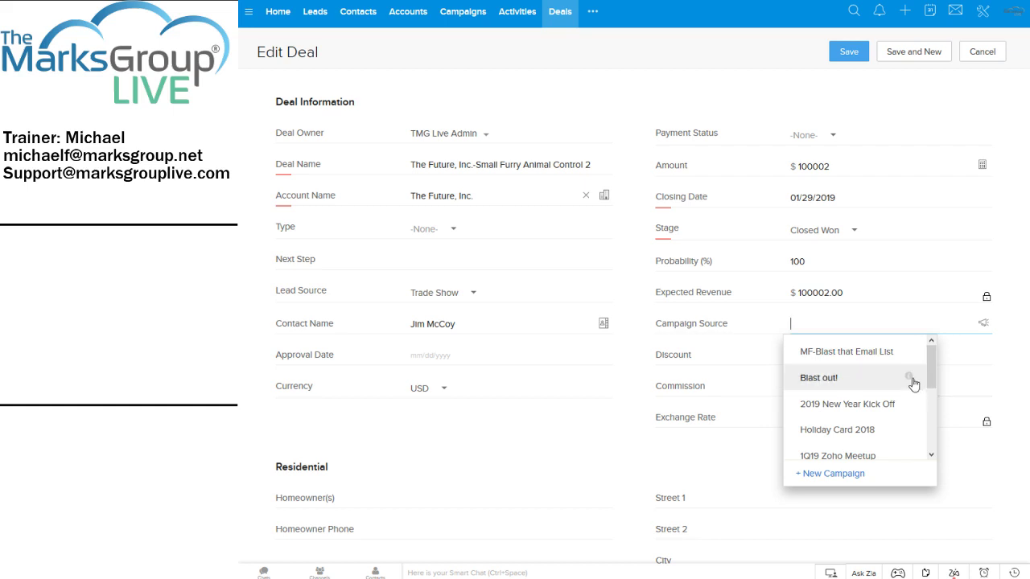
{"action": "mouse_move", "coordinate": [913, 383]}
{"action": "left_click_drag", "start_coordinate": [931, 374], "coordinate": [922, 383]}
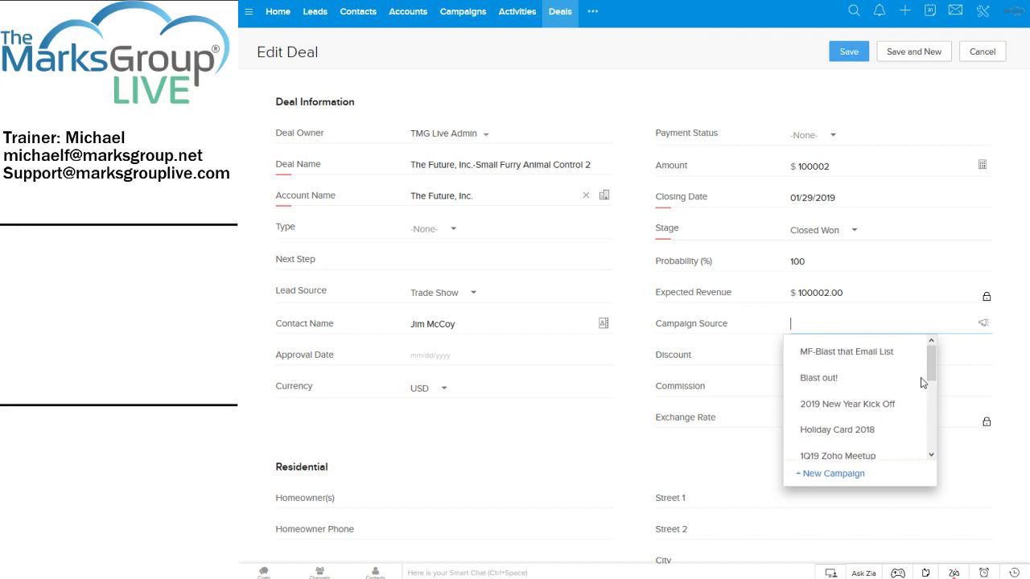
{"action": "left_click", "coordinate": [834, 358]}
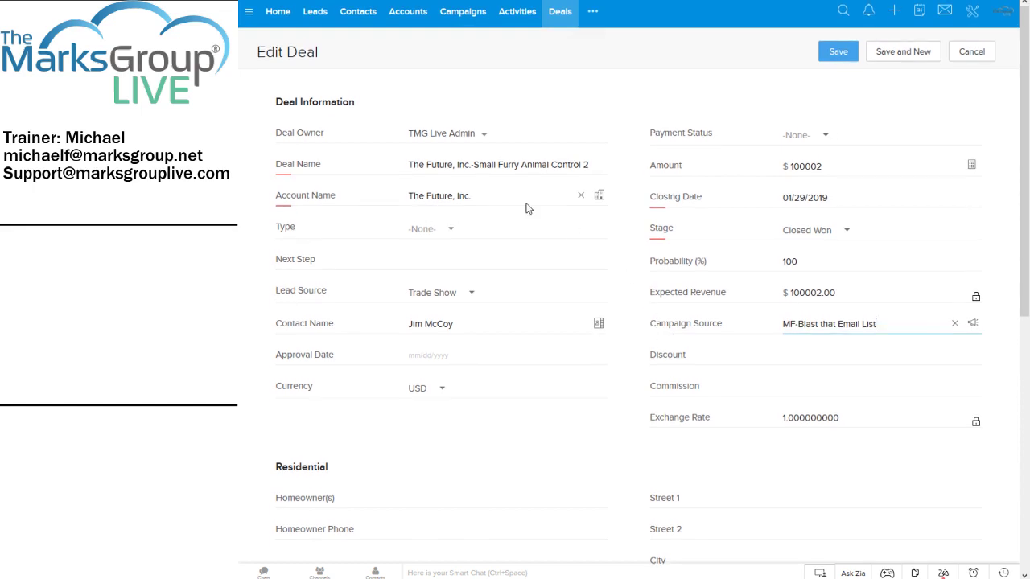
{"action": "left_click", "coordinate": [843, 53]}
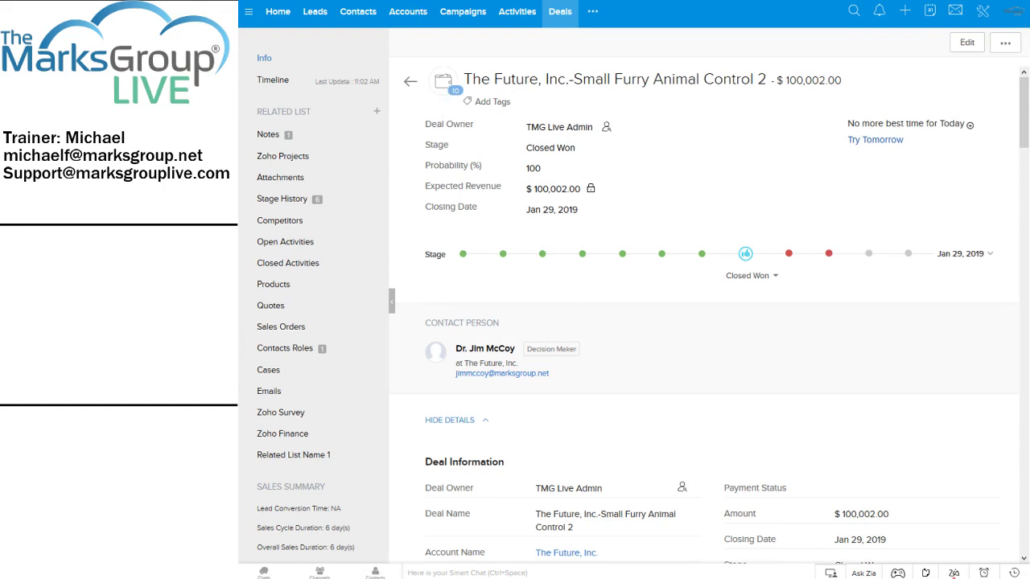
Open the MF-Blast that Email List campaign and review its $200,003.00 revenue from 2 closed deals.
{"action": "left_click", "coordinate": [472, 14]}
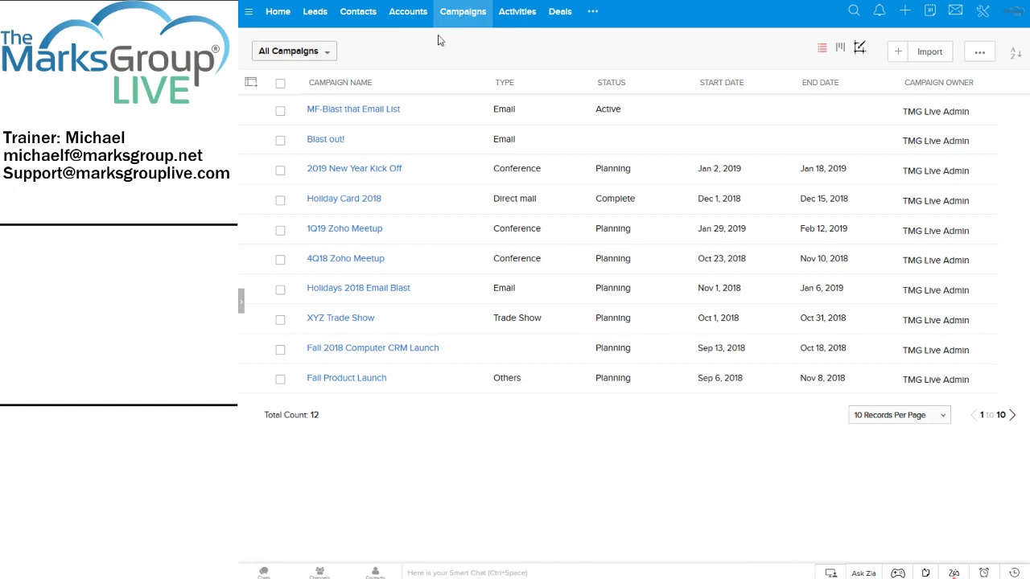
{"action": "left_click", "coordinate": [373, 112]}
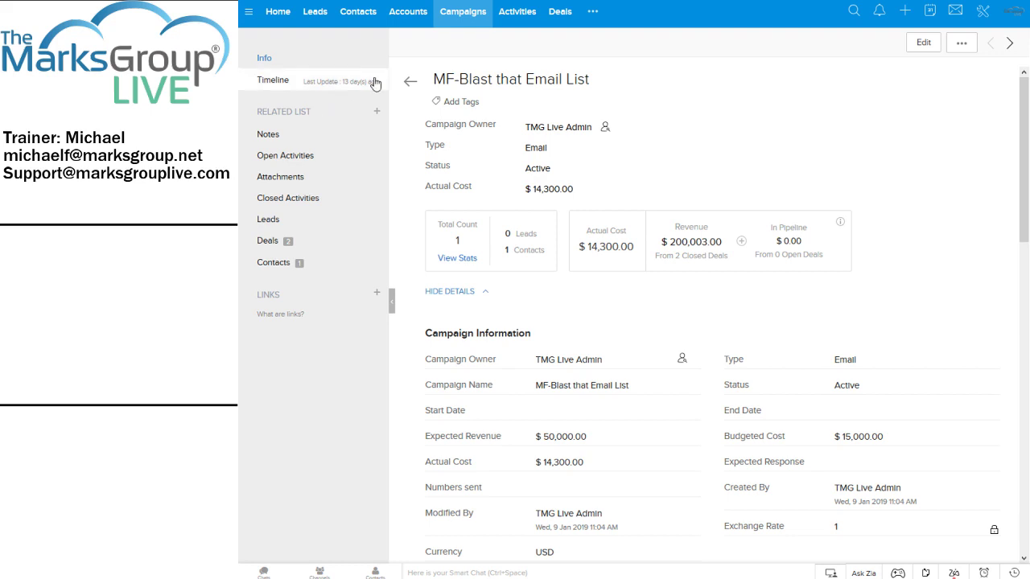
{"action": "left_click", "coordinate": [561, 11]}
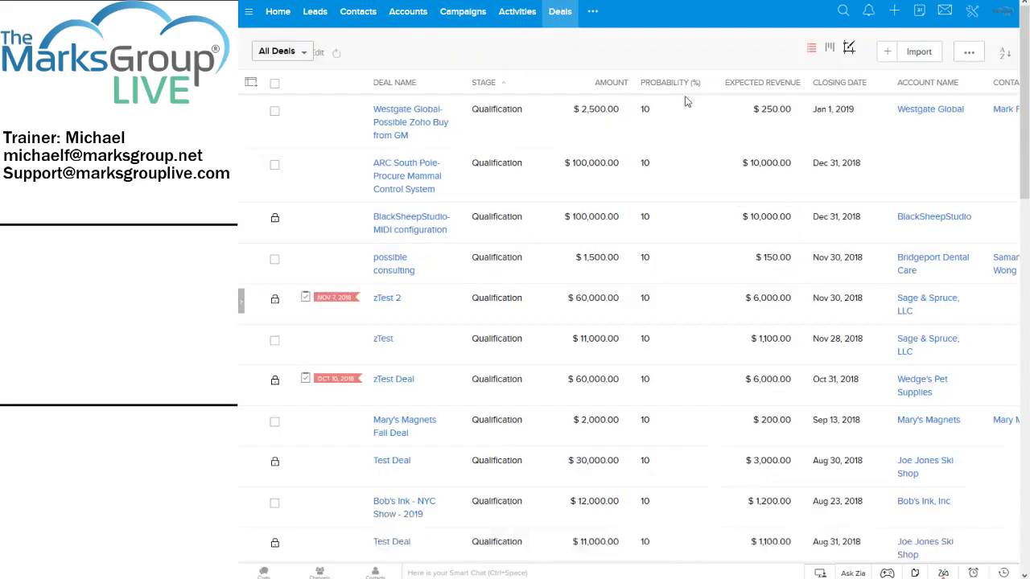
Open the Small Furry Animal Control 2 deal's record and set its stage to Closed Lost.
{"action": "scroll", "coordinate": [332, 203], "scroll_direction": "down", "scroll_amount": 1}
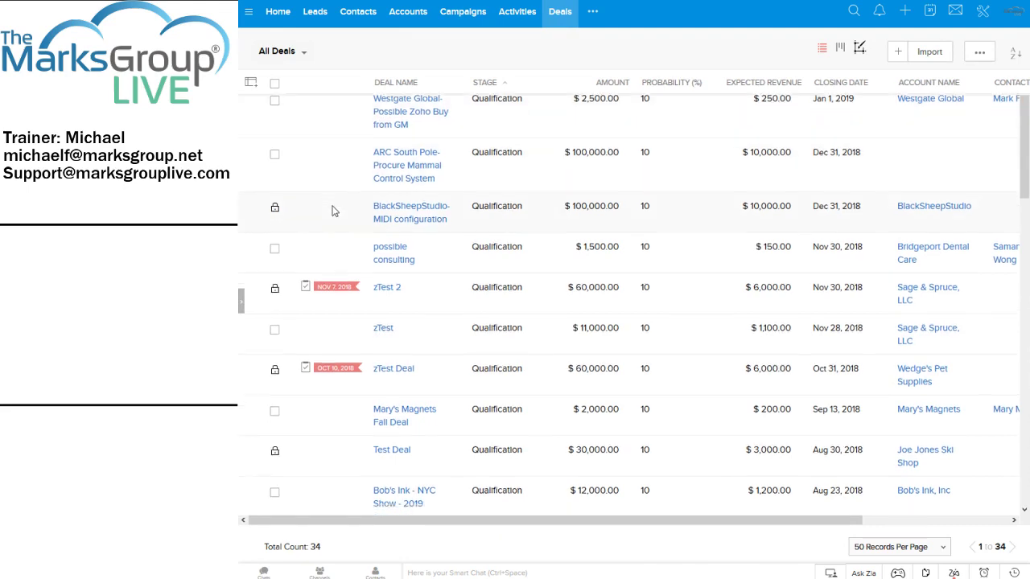
{"action": "scroll", "coordinate": [334, 210], "scroll_direction": "up", "scroll_amount": 1}
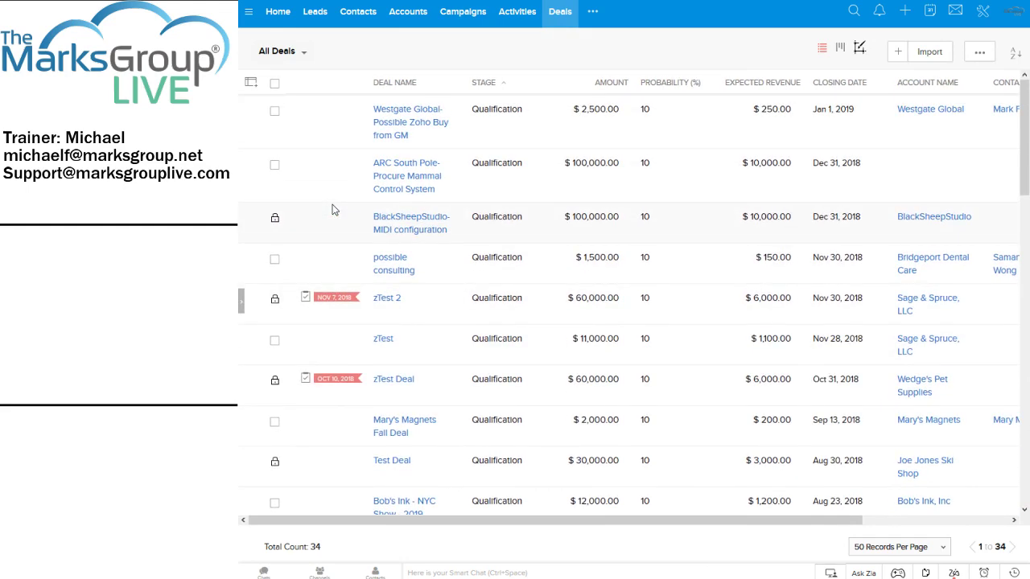
{"action": "scroll", "coordinate": [334, 211], "scroll_direction": "down", "scroll_amount": 5}
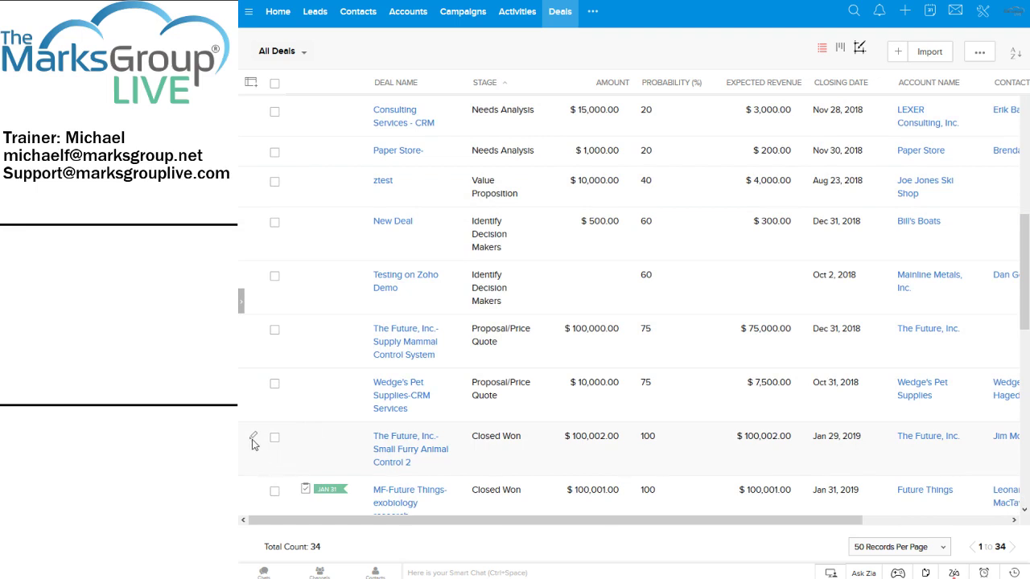
{"action": "left_click", "coordinate": [253, 438]}
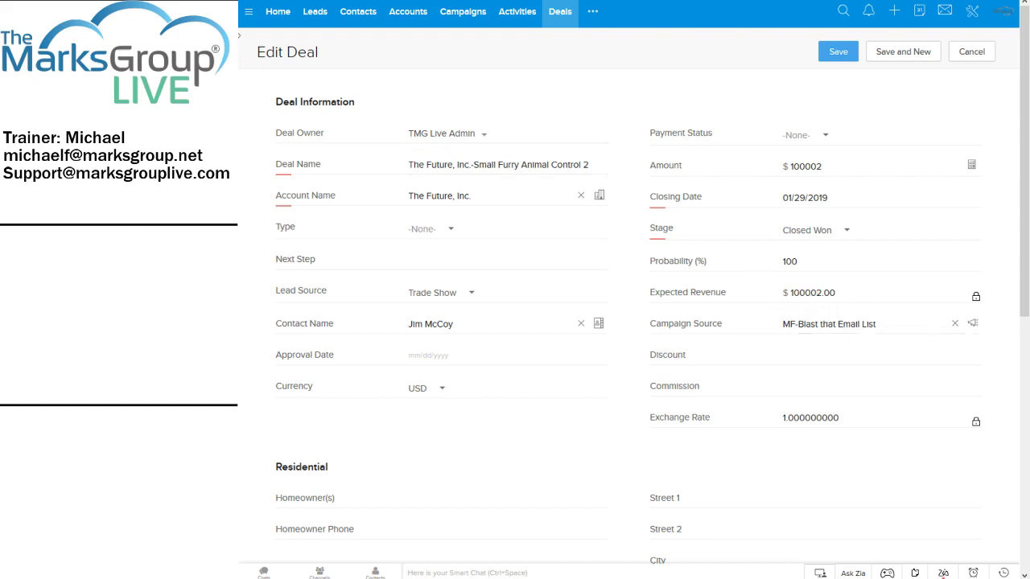
{"action": "left_click", "coordinate": [965, 53]}
{"action": "scroll", "coordinate": [421, 293], "scroll_direction": "down", "scroll_amount": 4}
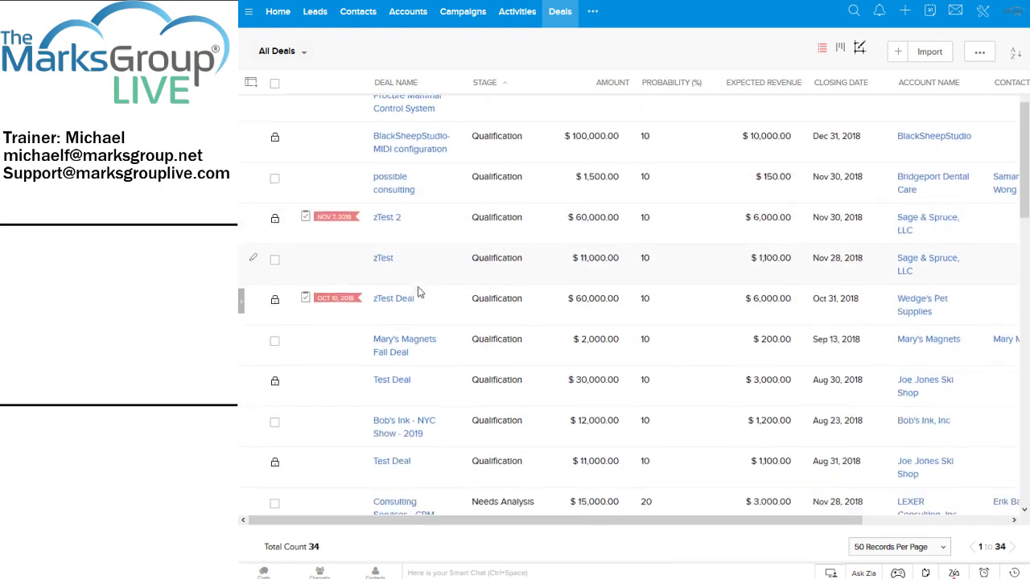
{"action": "scroll", "coordinate": [417, 300], "scroll_direction": "down", "scroll_amount": 5}
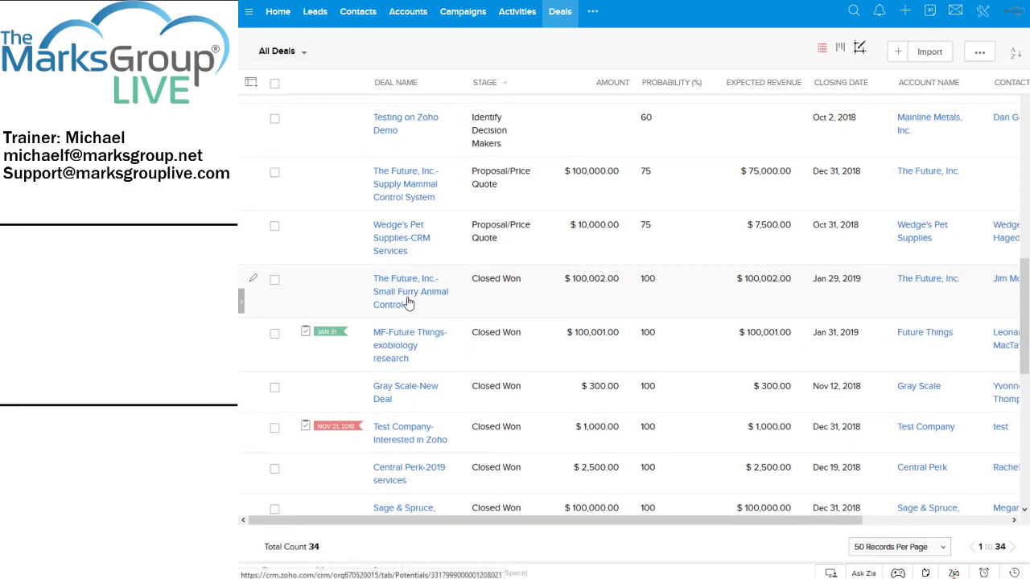
{"action": "left_click", "coordinate": [408, 298]}
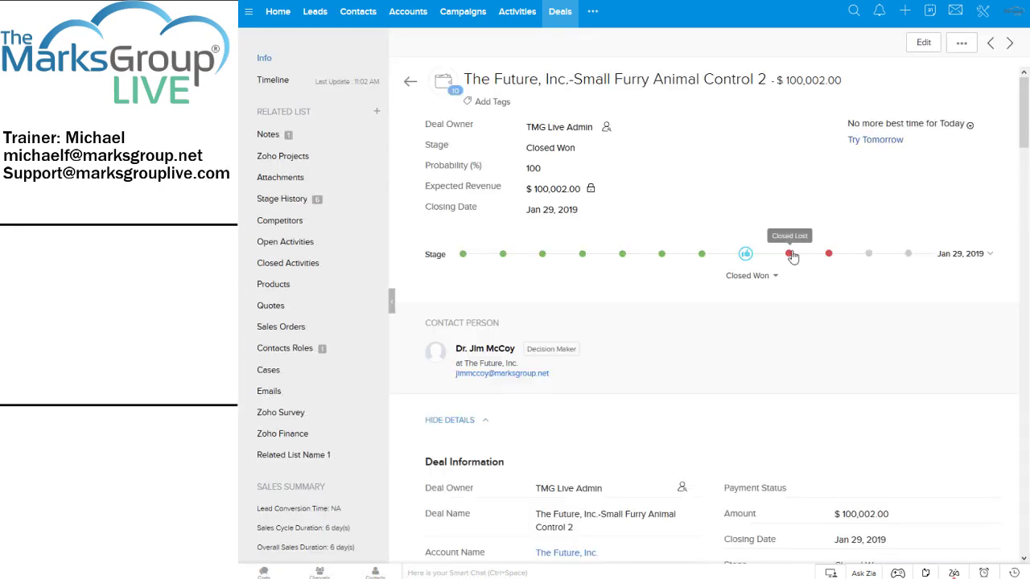
{"action": "left_click", "coordinate": [789, 254]}
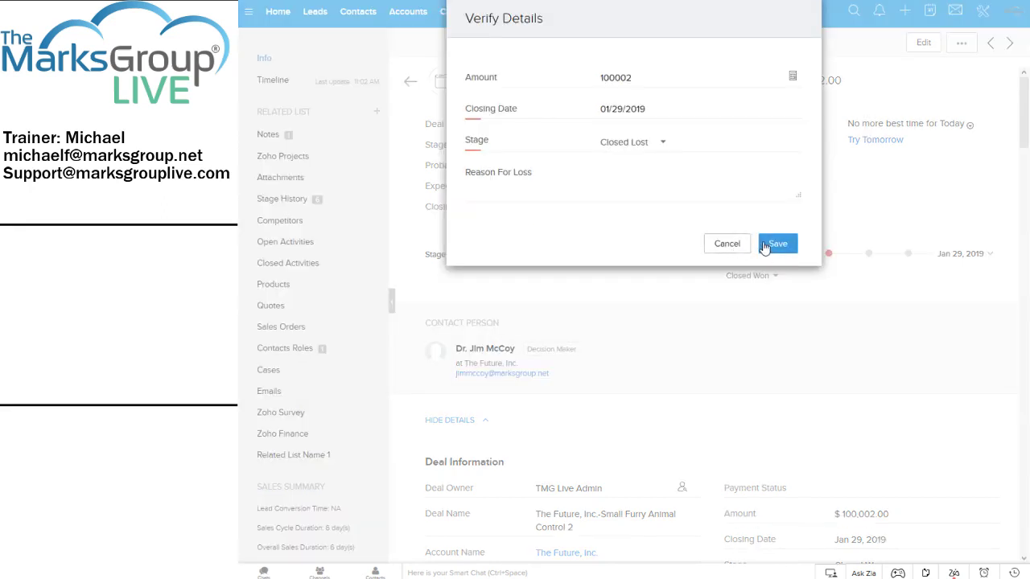
{"action": "left_click", "coordinate": [777, 244]}
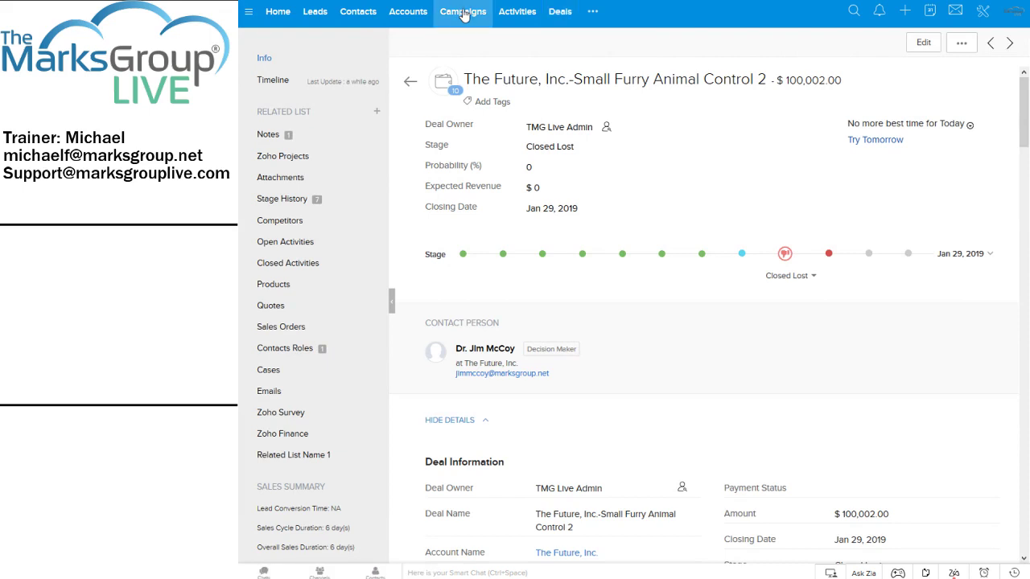
Open the MF-Blast that Email List campaign and check its $100,001.00 revenue from one closed deal.
{"action": "left_click", "coordinate": [464, 15]}
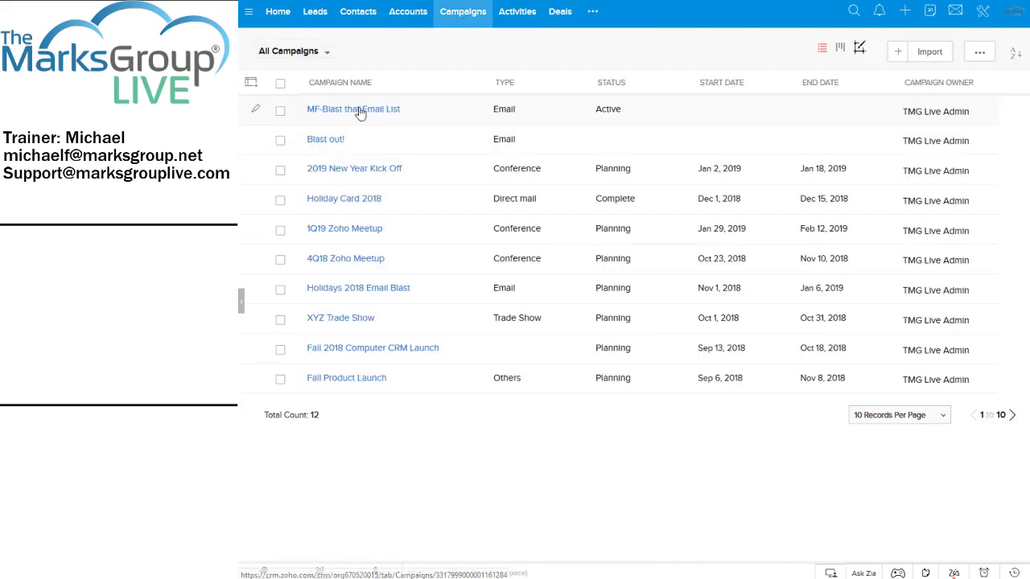
{"action": "left_click", "coordinate": [360, 110]}
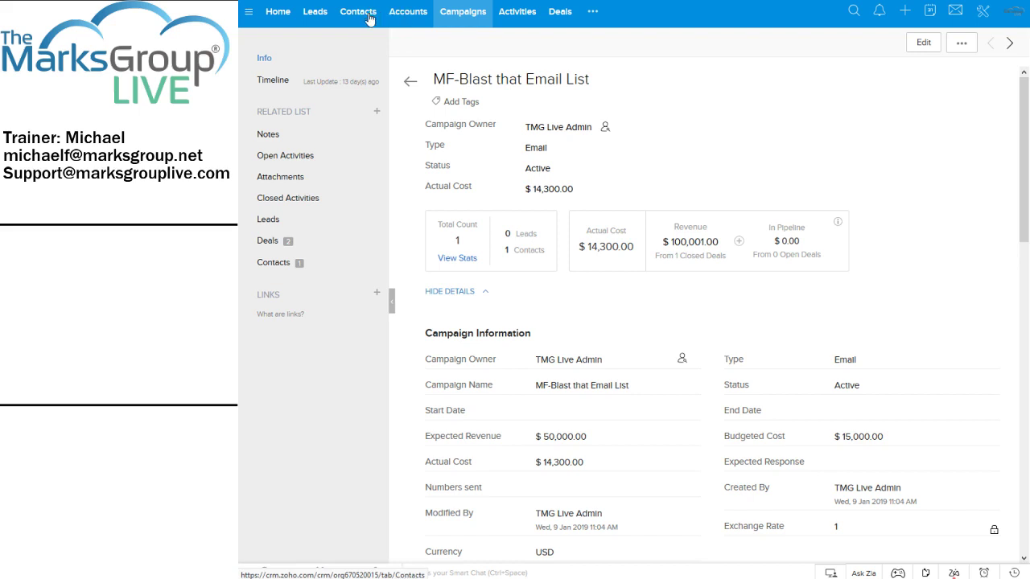
{"action": "left_click", "coordinate": [368, 15]}
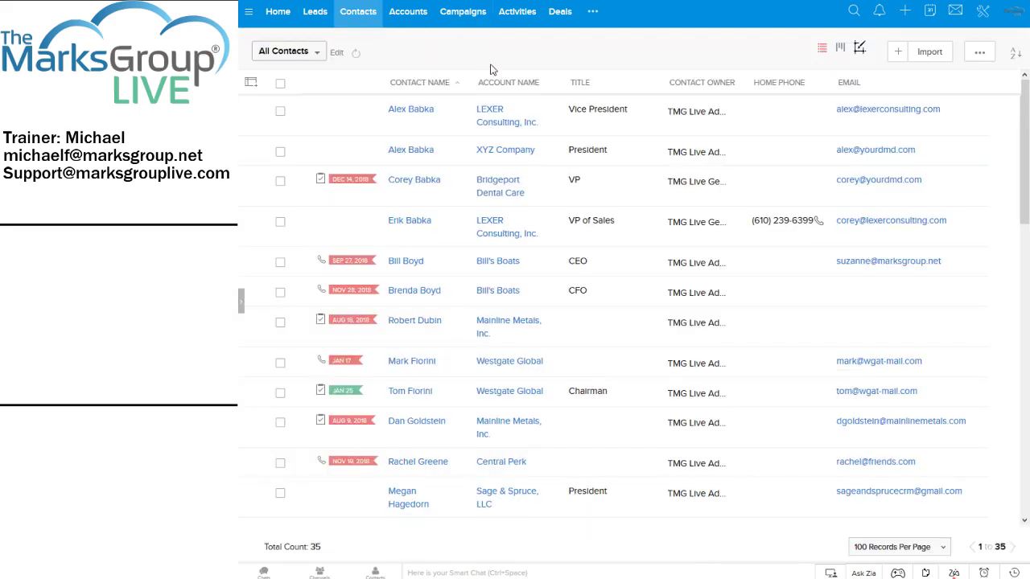
{"action": "scroll", "coordinate": [491, 330], "scroll_direction": "down", "scroll_amount": 4}
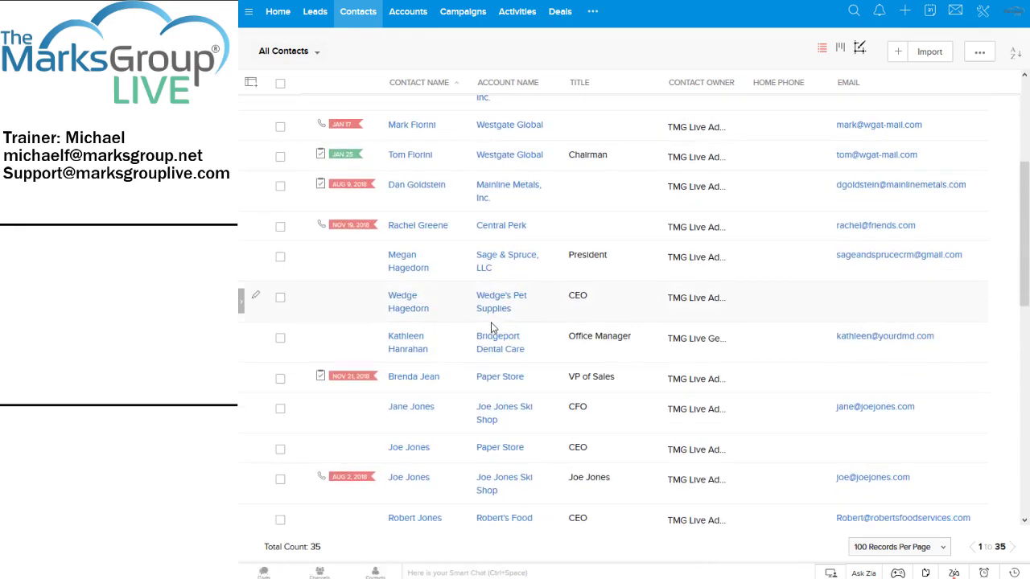
{"action": "scroll", "coordinate": [482, 337], "scroll_direction": "down", "scroll_amount": 4}
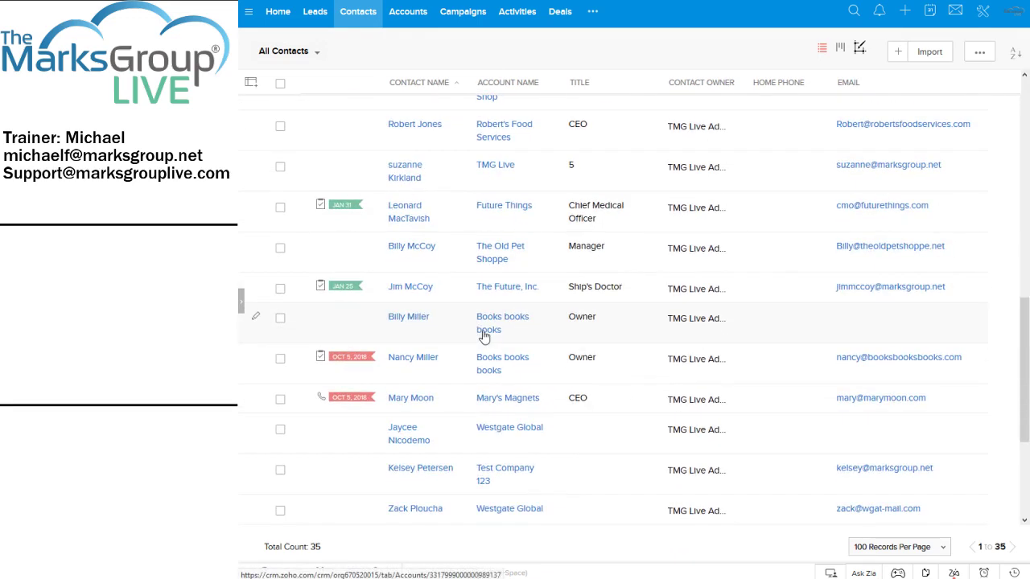
{"action": "left_click", "coordinate": [411, 291]}
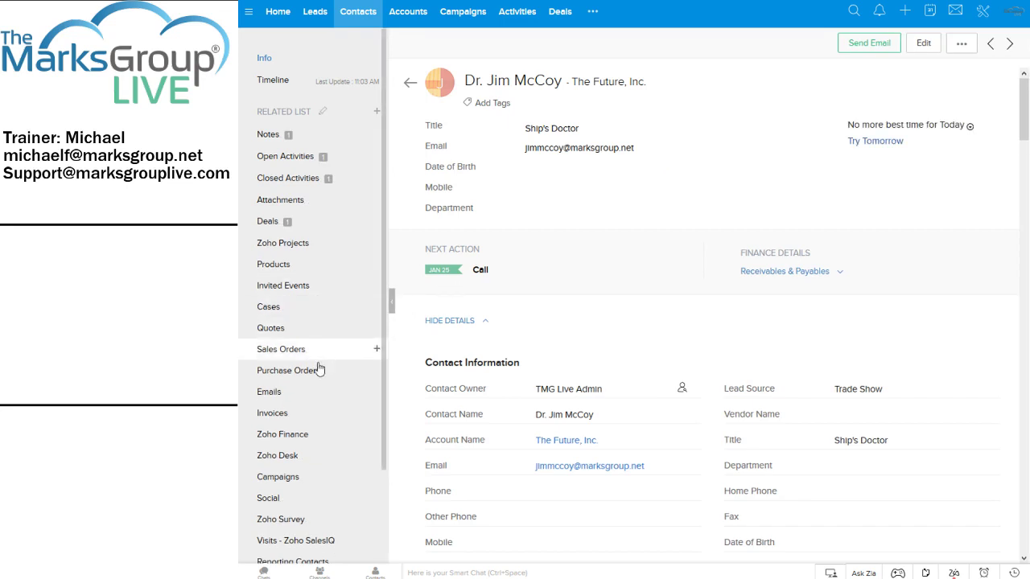
{"action": "scroll", "coordinate": [339, 309], "scroll_direction": "down", "scroll_amount": 1}
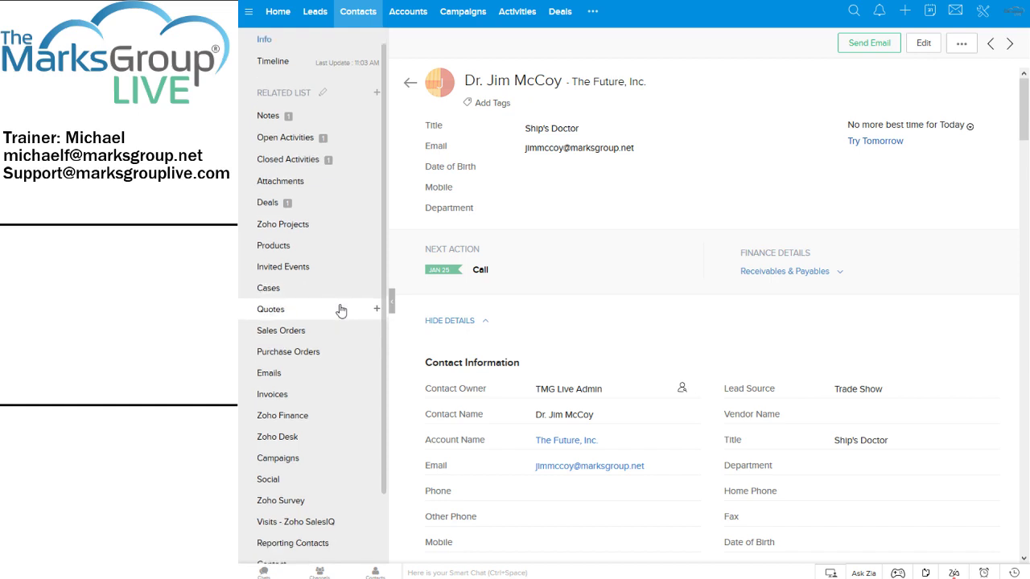
{"action": "scroll", "coordinate": [339, 310], "scroll_direction": "down", "scroll_amount": 4}
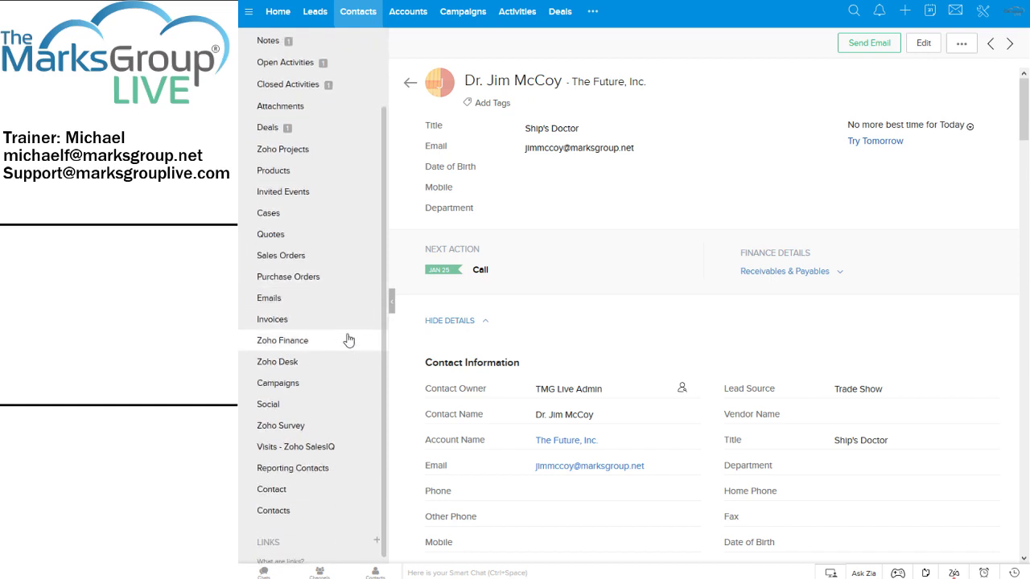
{"action": "scroll", "coordinate": [345, 332], "scroll_direction": "down", "scroll_amount": 1}
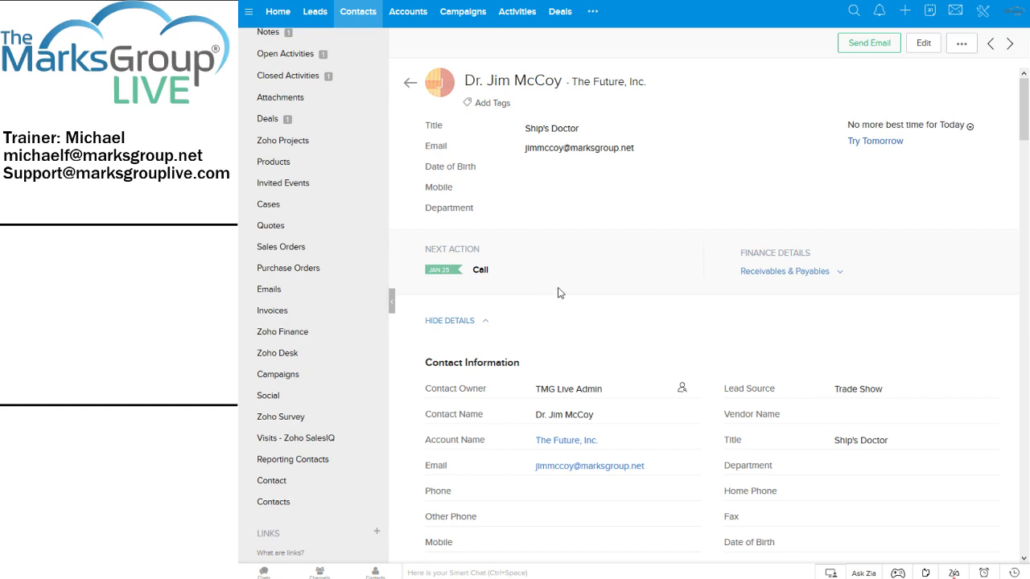
{"action": "scroll", "coordinate": [624, 242], "scroll_direction": "down", "scroll_amount": 2}
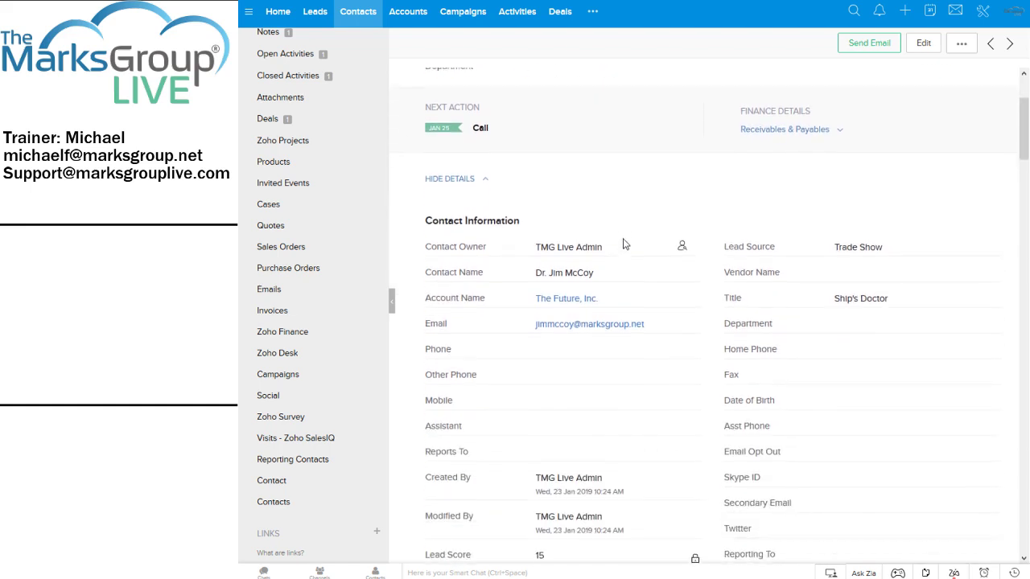
{"action": "scroll", "coordinate": [624, 243], "scroll_direction": "down", "scroll_amount": 4}
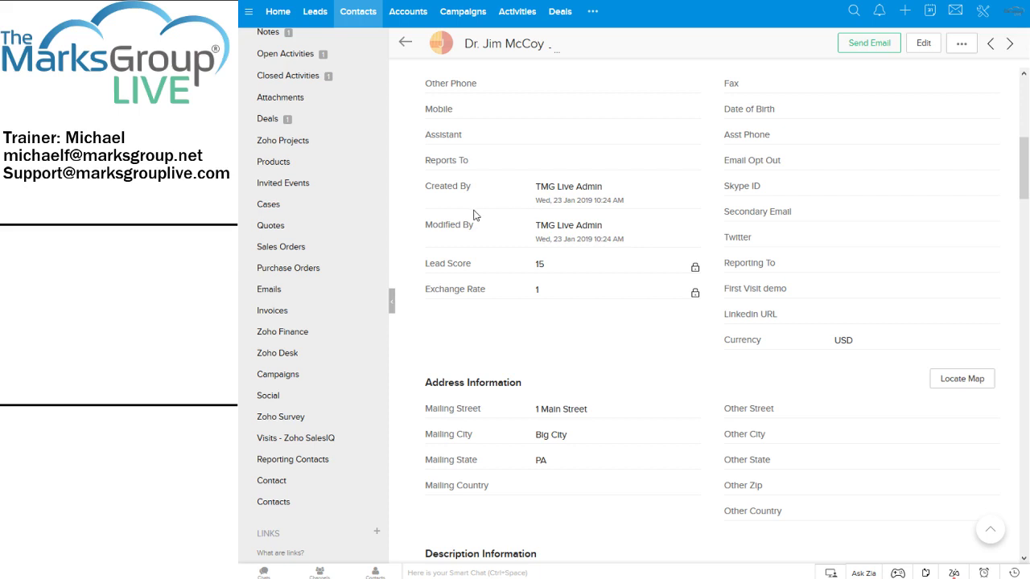
{"action": "left_click", "coordinate": [270, 373]}
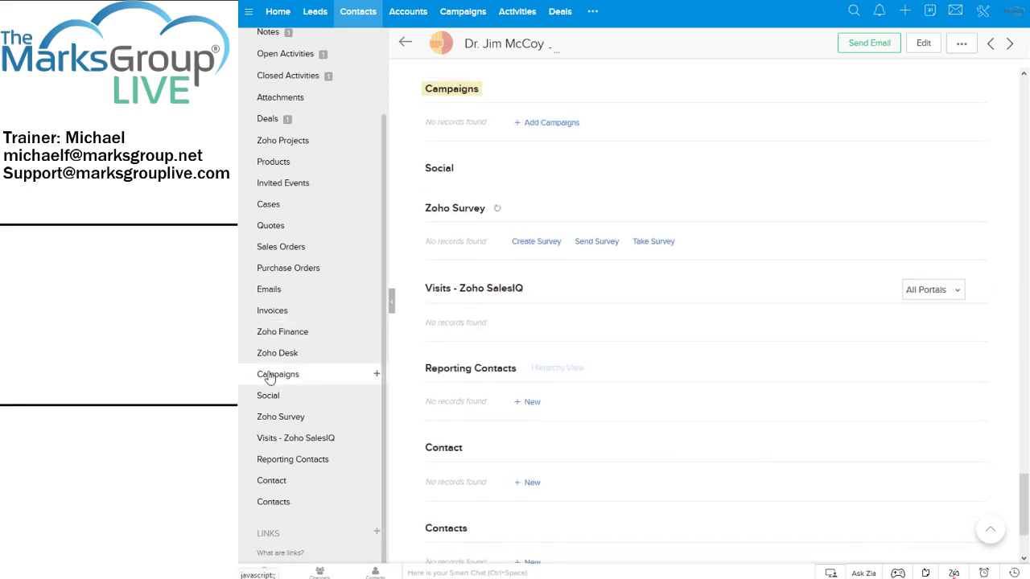
Check the Campaigns list column choices, cancel without changes, and bring up Add Campaigns.
{"action": "scroll", "coordinate": [640, 173], "scroll_direction": "up", "scroll_amount": 2}
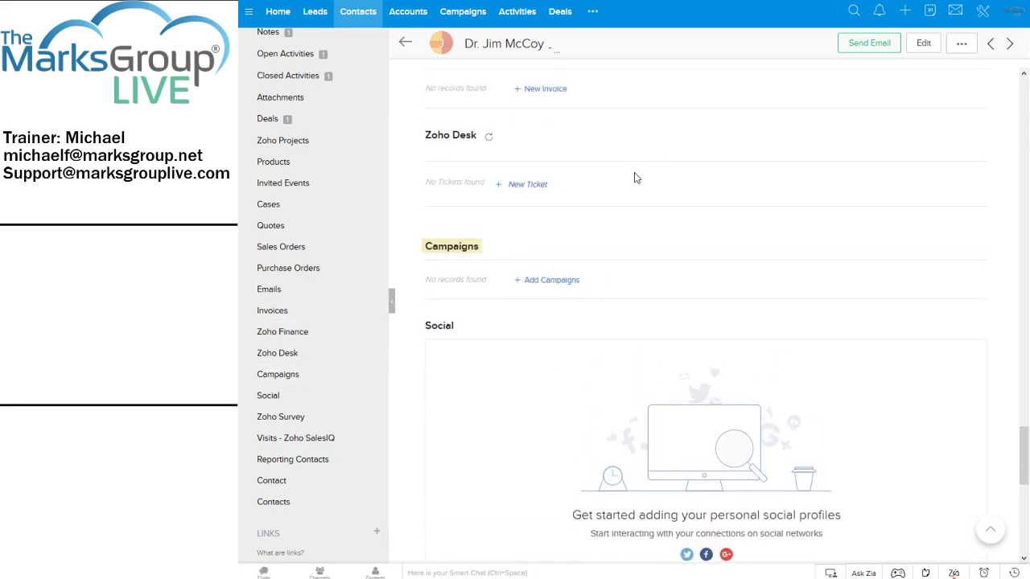
{"action": "left_click", "coordinate": [982, 247]}
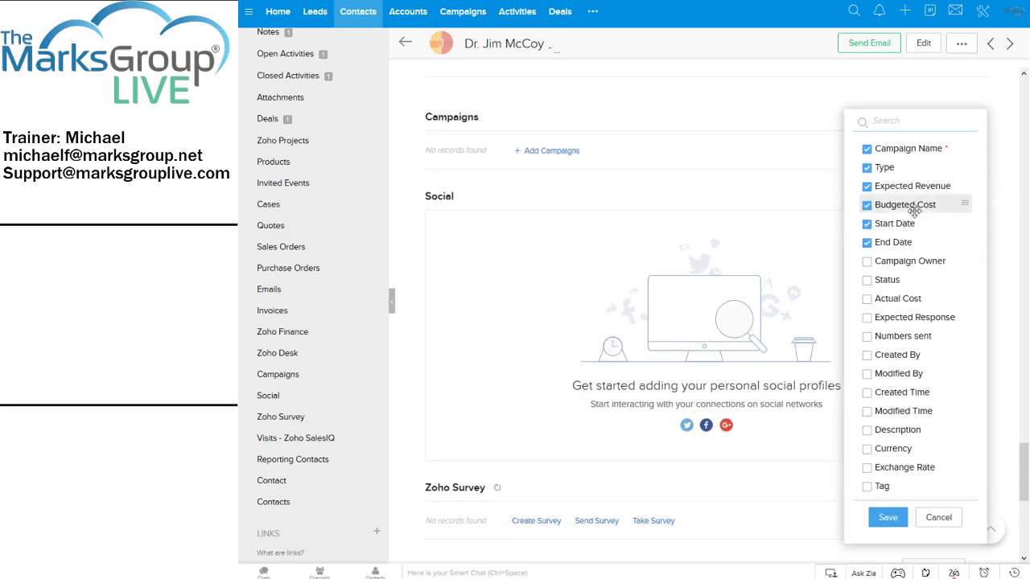
{"action": "left_click", "coordinate": [937, 522]}
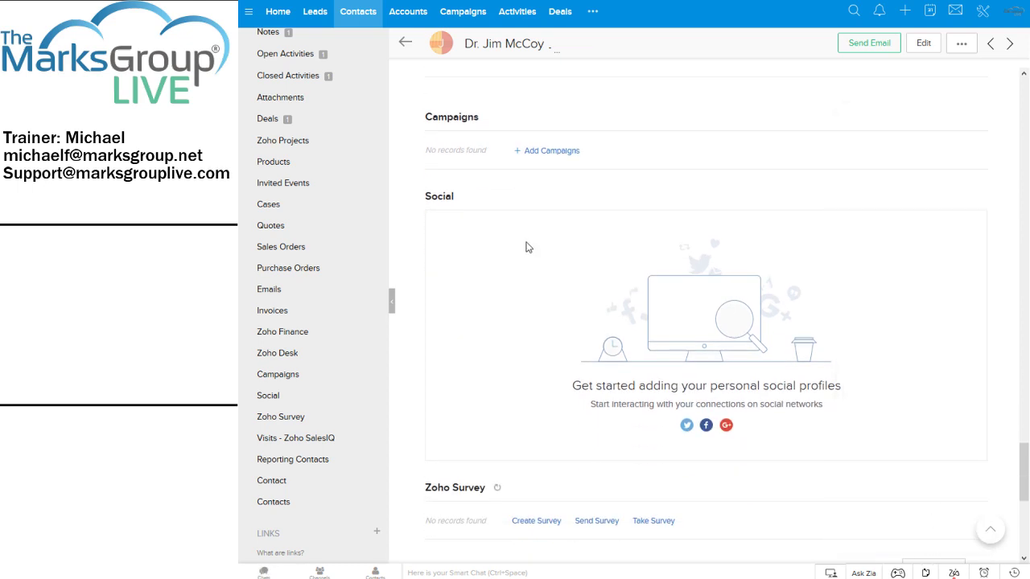
{"action": "left_click", "coordinate": [552, 153]}
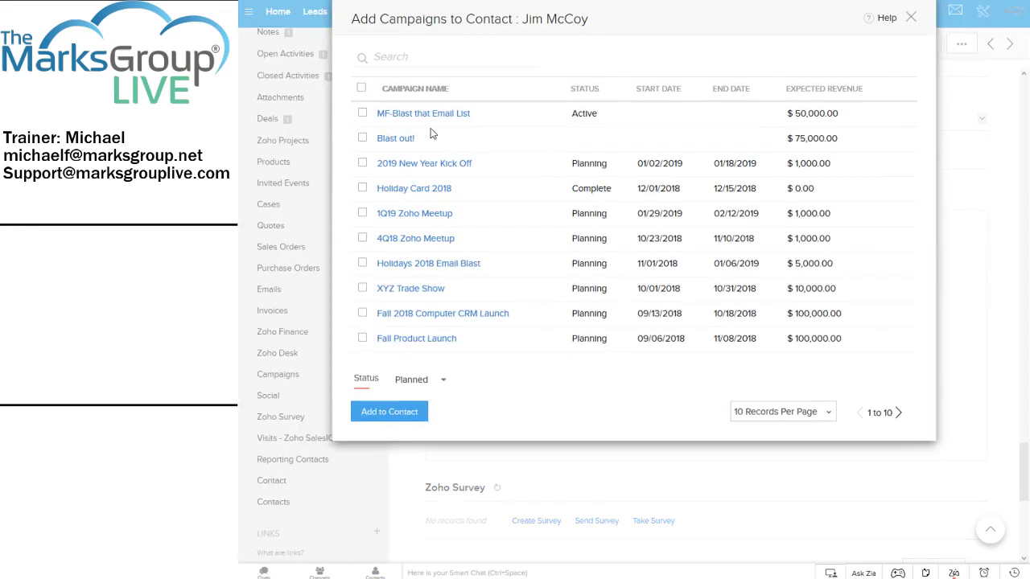
{"action": "left_click", "coordinate": [413, 120]}
{"action": "left_click", "coordinate": [389, 413]}
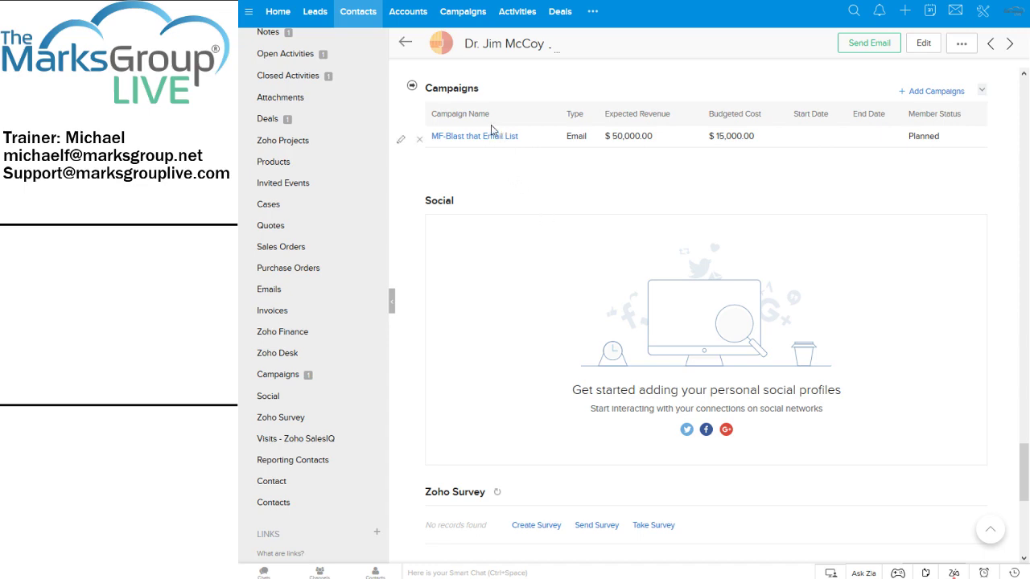
{"action": "scroll", "coordinate": [568, 164], "scroll_direction": "up", "scroll_amount": 1}
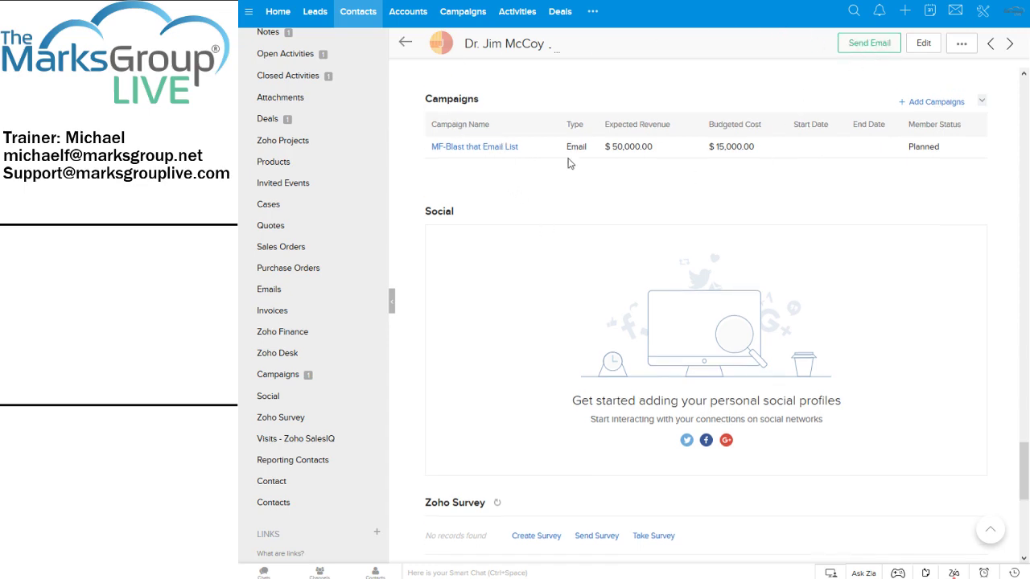
{"action": "scroll", "coordinate": [568, 163], "scroll_direction": "up", "scroll_amount": 20}
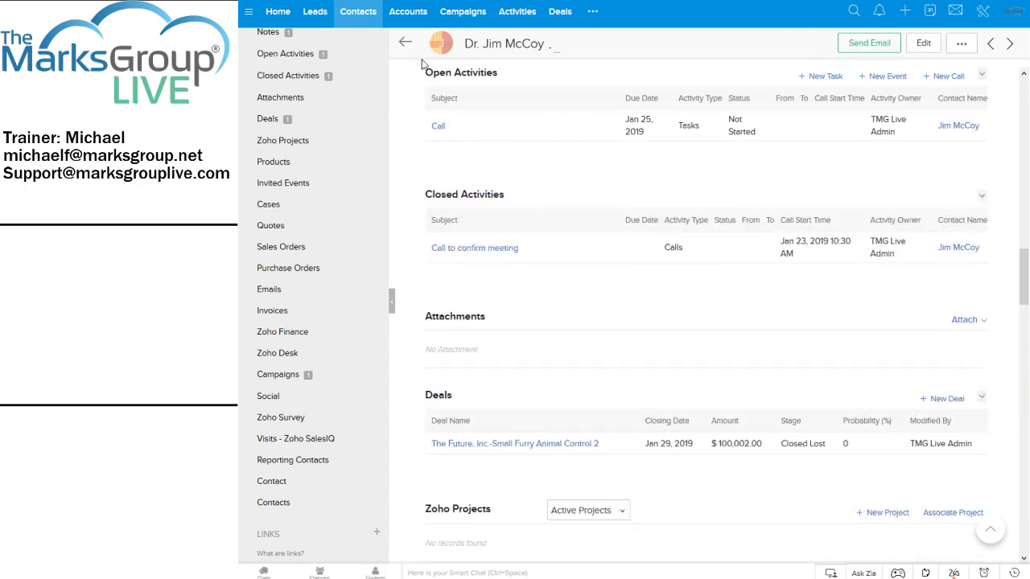
Open the MF-Blast that Email List campaign to check its 2 contacts, then return to All Contacts.
{"action": "left_click", "coordinate": [465, 18]}
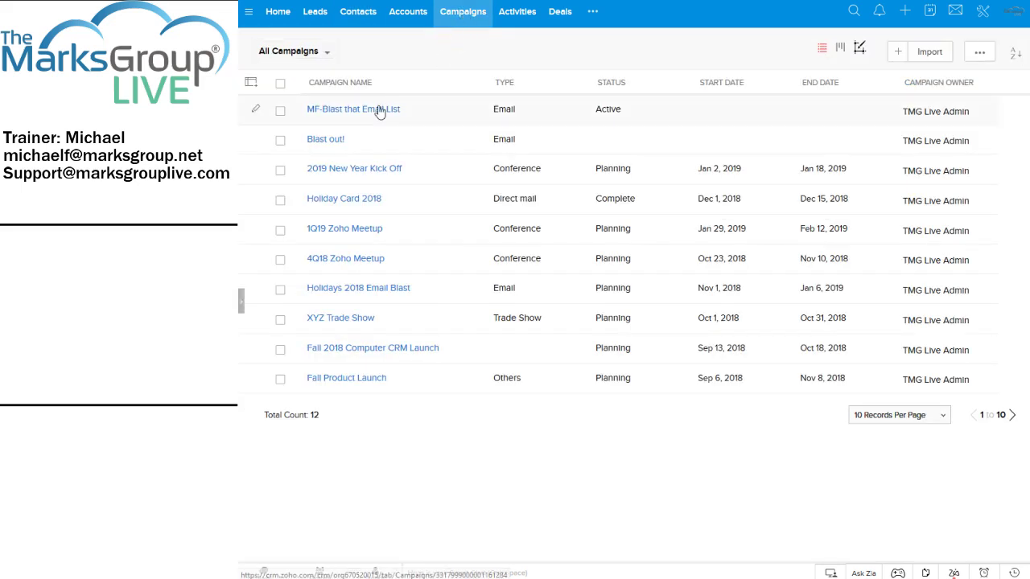
{"action": "left_click", "coordinate": [379, 109]}
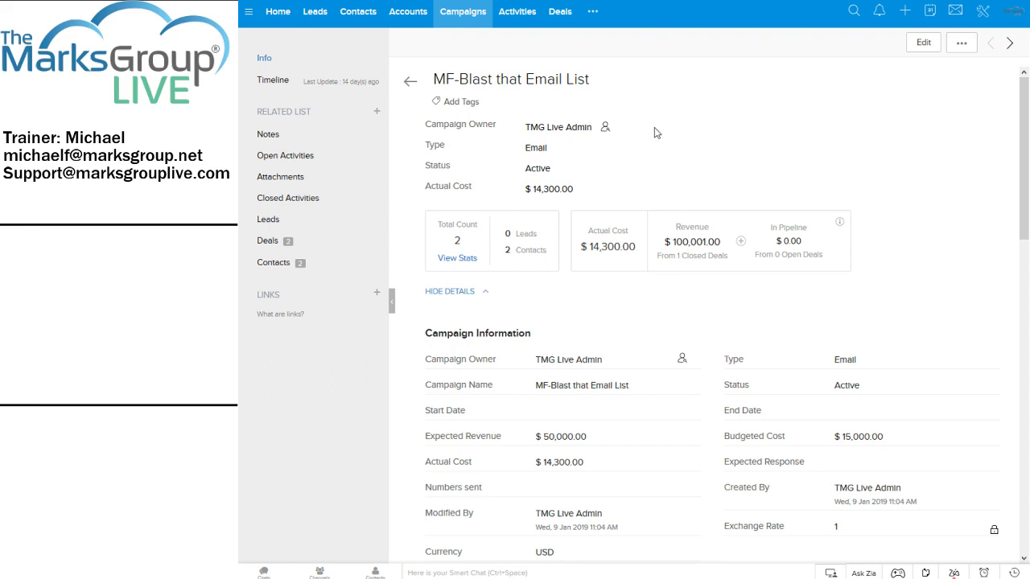
{"action": "left_click", "coordinate": [361, 20]}
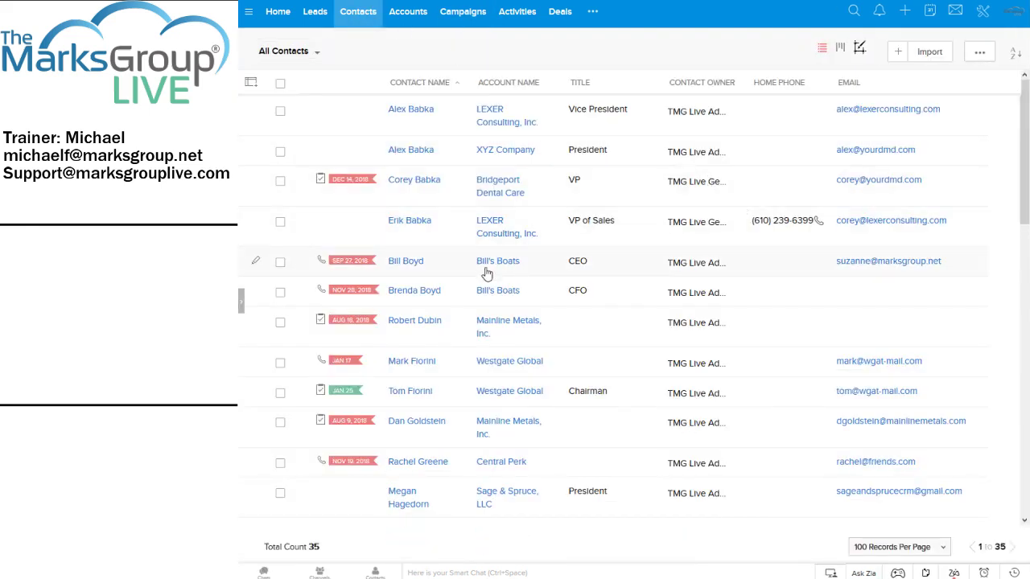
{"action": "scroll", "coordinate": [478, 305], "scroll_direction": "down", "scroll_amount": 3}
{"action": "scroll", "coordinate": [439, 450], "scroll_direction": "up", "scroll_amount": 2}
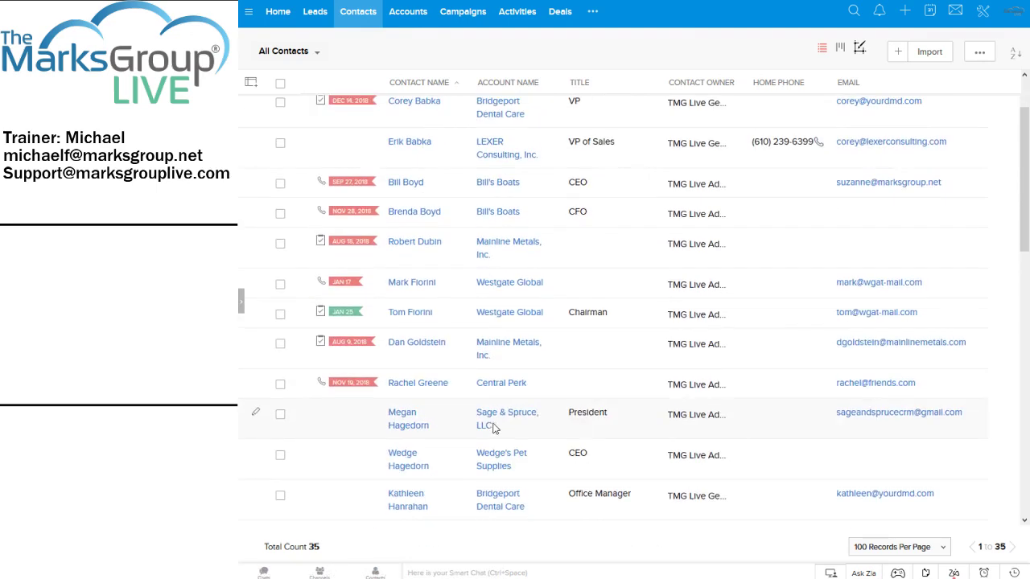
{"action": "scroll", "coordinate": [438, 451], "scroll_direction": "down", "scroll_amount": 6}
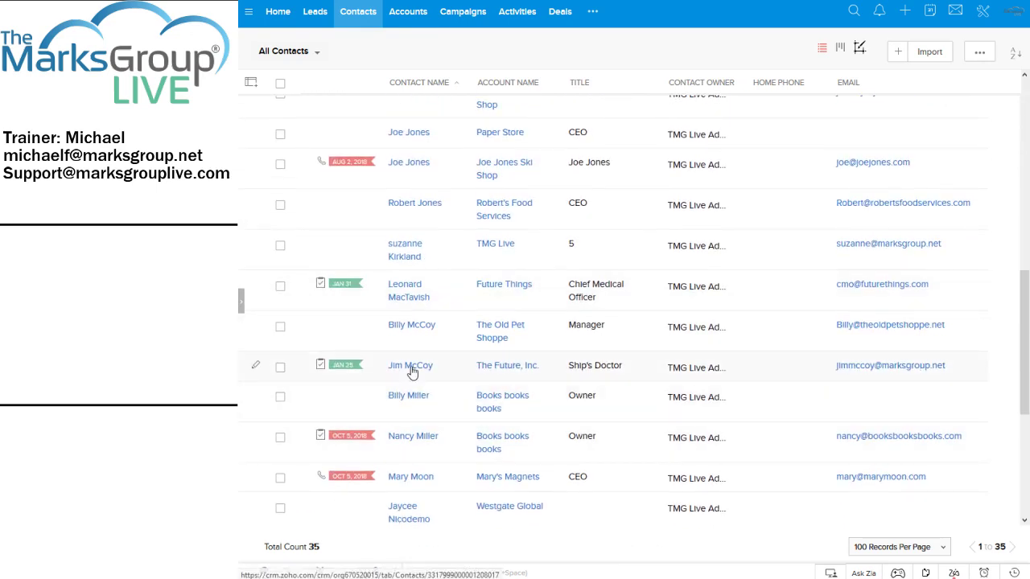
{"action": "left_click", "coordinate": [410, 368]}
{"action": "scroll", "coordinate": [885, 322], "scroll_direction": "down", "scroll_amount": 6}
{"action": "scroll", "coordinate": [886, 325], "scroll_direction": "up", "scroll_amount": 3}
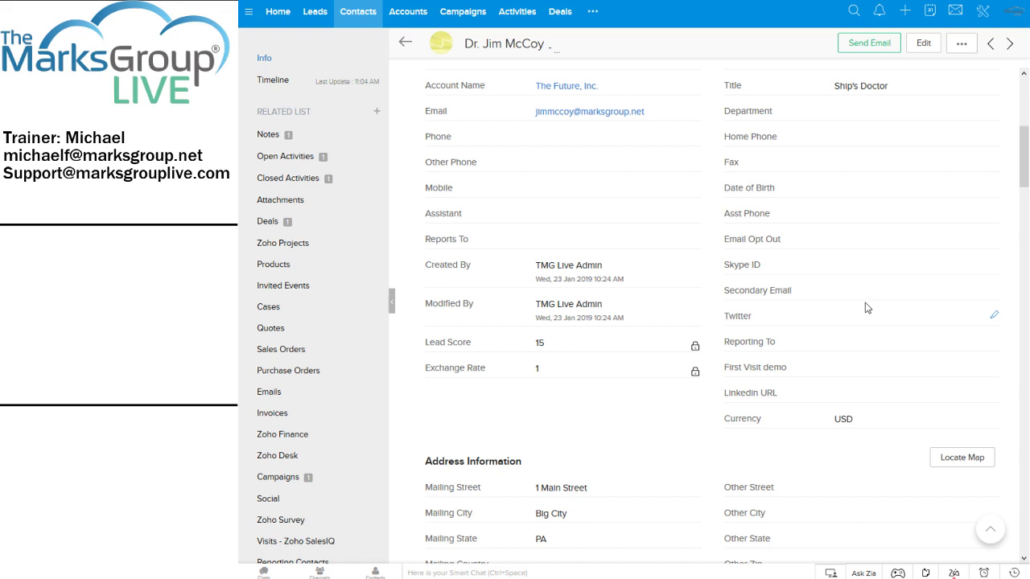
{"action": "scroll", "coordinate": [866, 308], "scroll_direction": "down", "scroll_amount": 2}
{"action": "scroll", "coordinate": [288, 393], "scroll_direction": "down", "scroll_amount": 1}
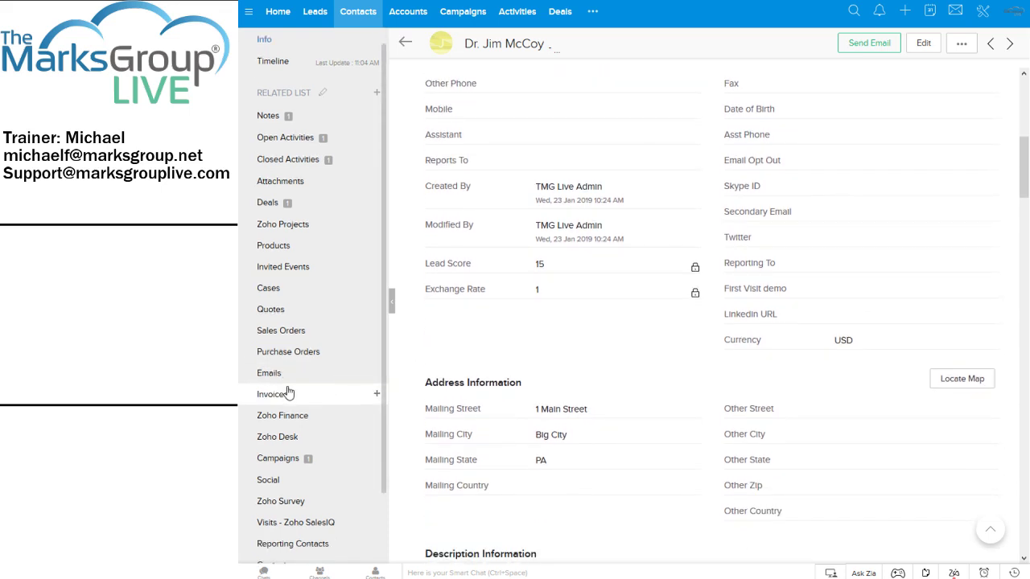
{"action": "scroll", "coordinate": [291, 394], "scroll_direction": "down", "scroll_amount": 1}
{"action": "scroll", "coordinate": [800, 399], "scroll_direction": "down", "scroll_amount": 5}
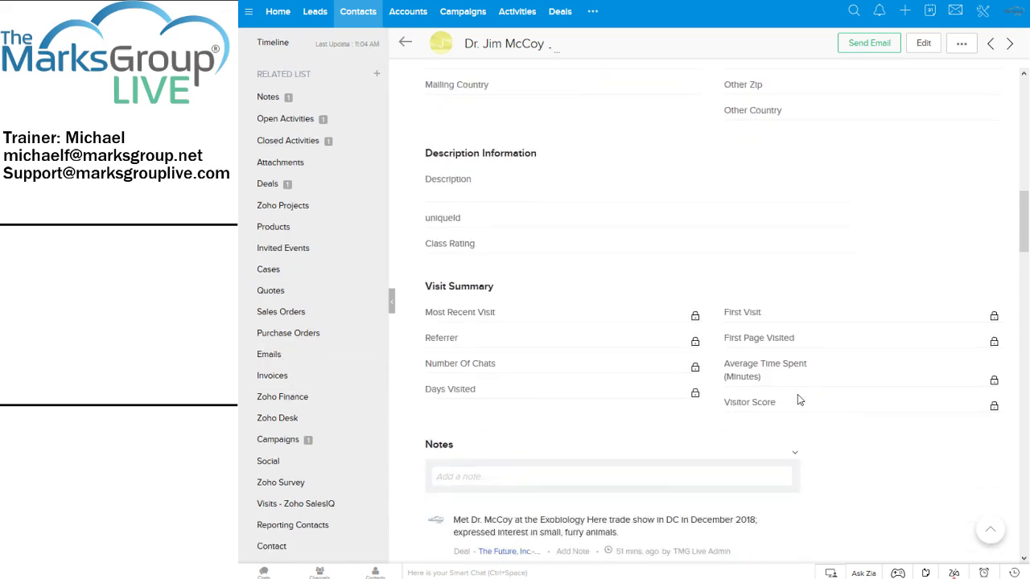
{"action": "scroll", "coordinate": [800, 400], "scroll_direction": "down", "scroll_amount": 2}
{"action": "scroll", "coordinate": [800, 400], "scroll_direction": "up", "scroll_amount": 1}
{"action": "scroll", "coordinate": [800, 400], "scroll_direction": "down", "scroll_amount": 6}
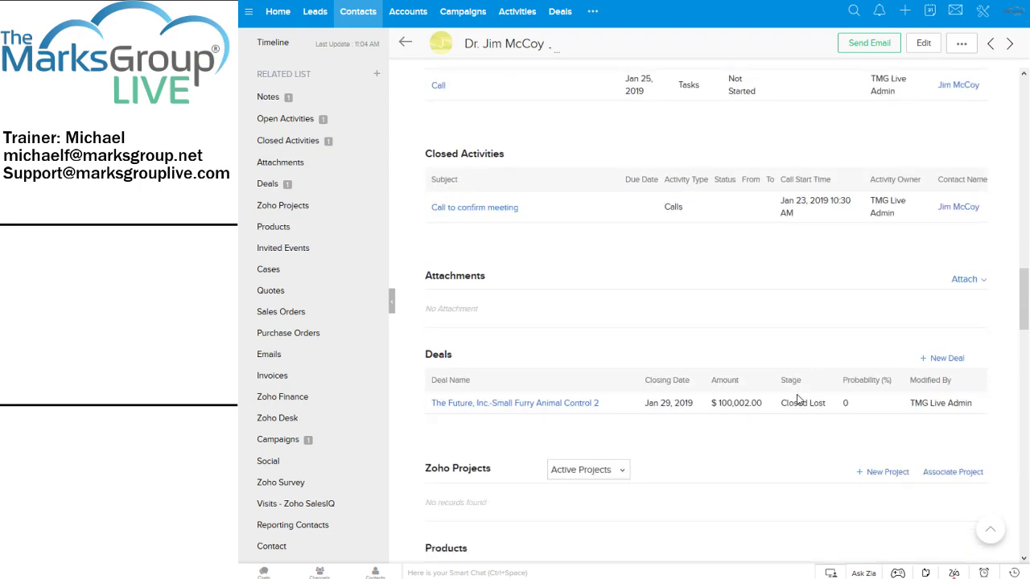
{"action": "scroll", "coordinate": [799, 400], "scroll_direction": "down", "scroll_amount": 3}
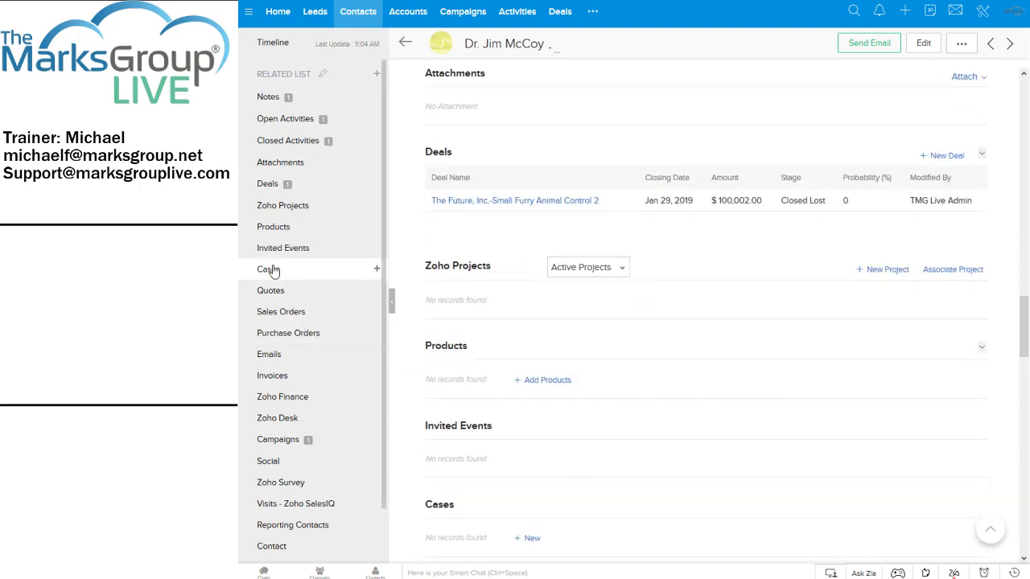
{"action": "scroll", "coordinate": [301, 322], "scroll_direction": "down", "scroll_amount": 2}
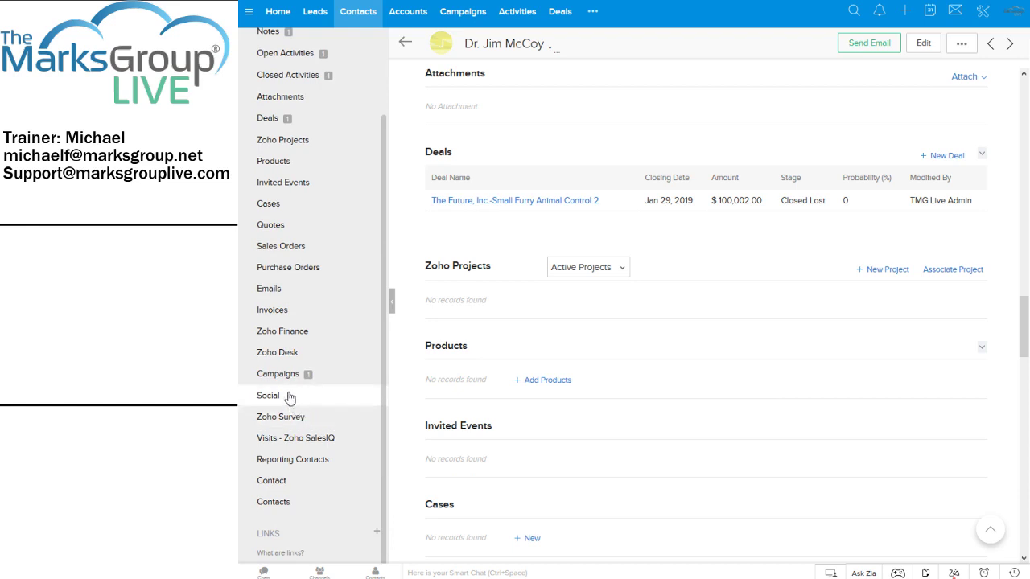
{"action": "left_click", "coordinate": [279, 377]}
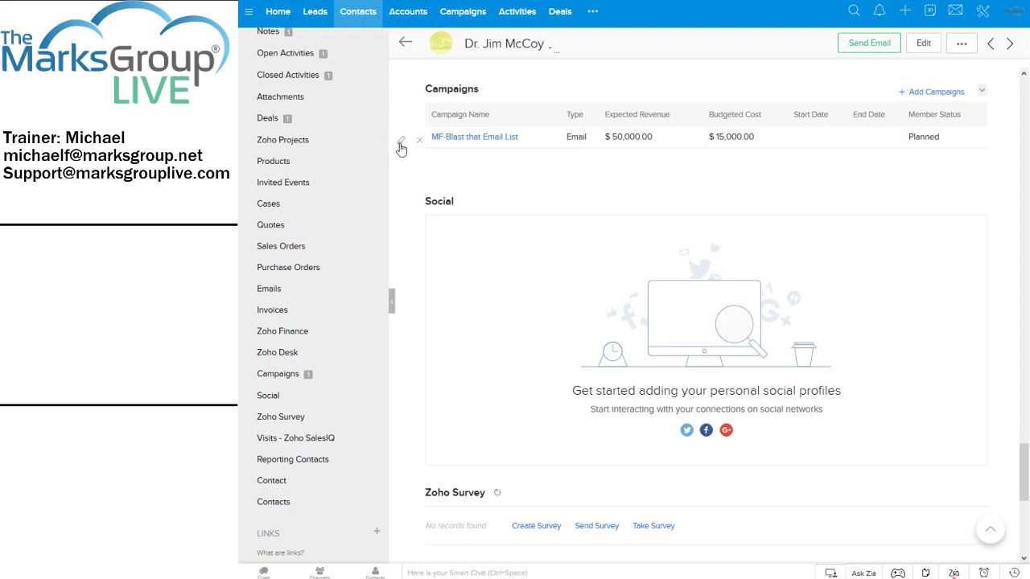
{"action": "left_click", "coordinate": [400, 143]}
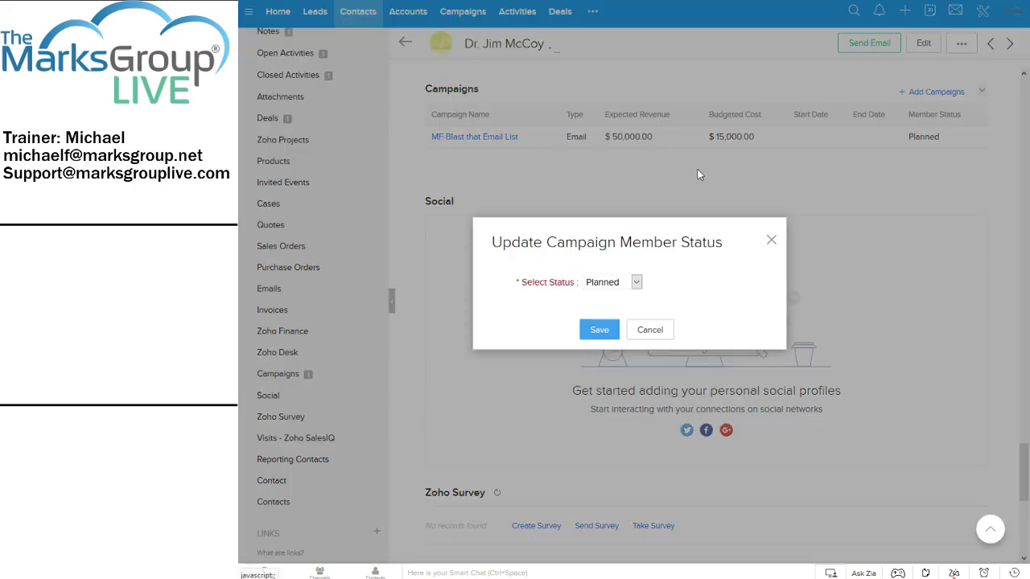
{"action": "left_click", "coordinate": [636, 282]}
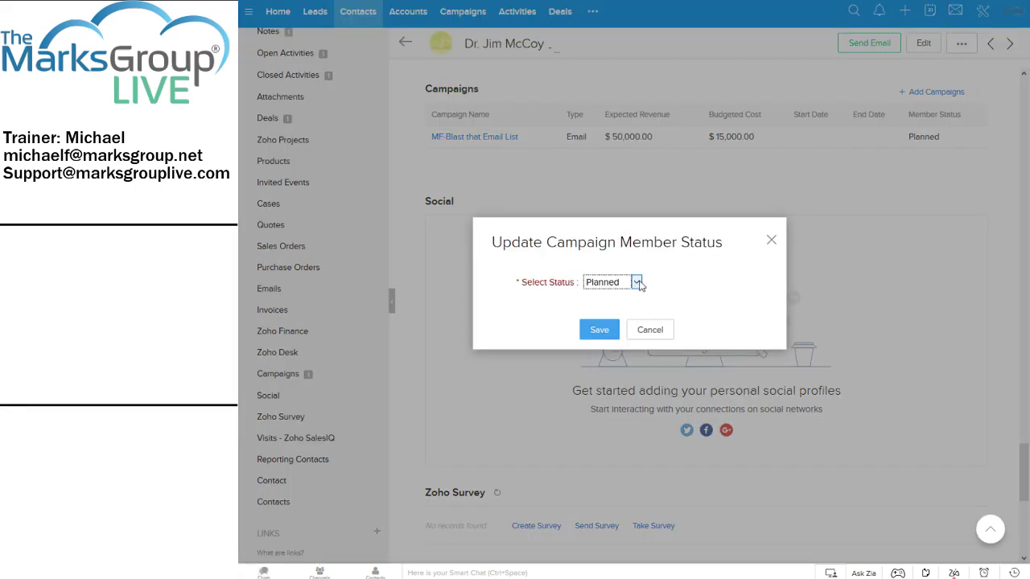
{"action": "left_click", "coordinate": [619, 365]}
{"action": "left_click", "coordinate": [599, 331]}
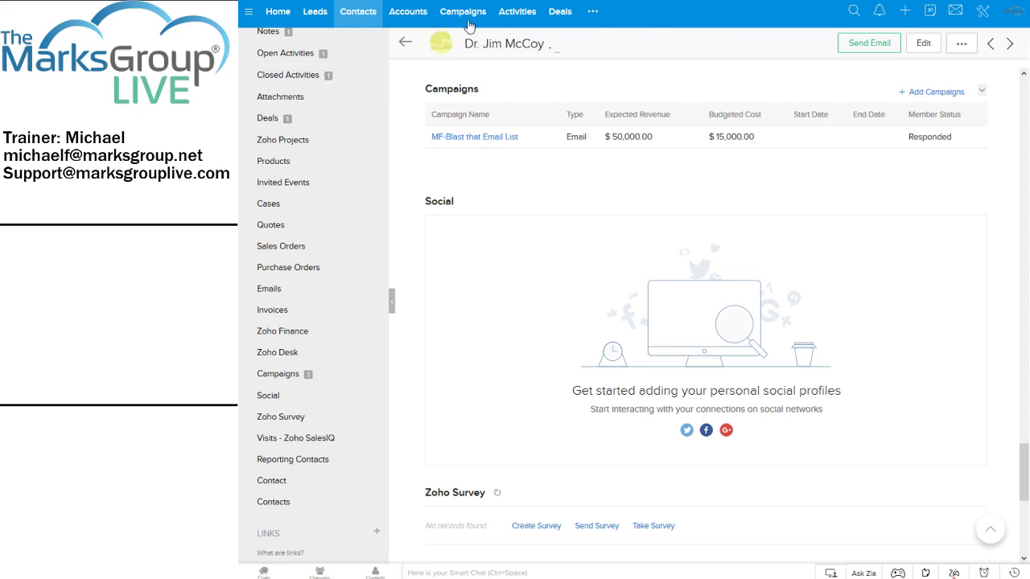
{"action": "left_click", "coordinate": [465, 20]}
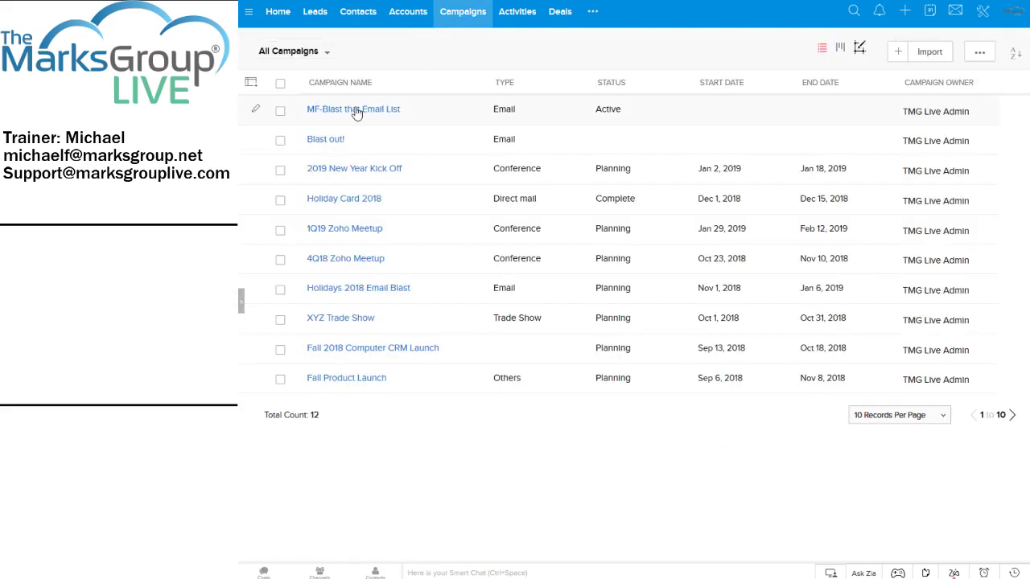
Confirm MF-Blast that Email List's contact stats count both of its 2 contacts as Responded.
{"action": "left_click", "coordinate": [355, 110]}
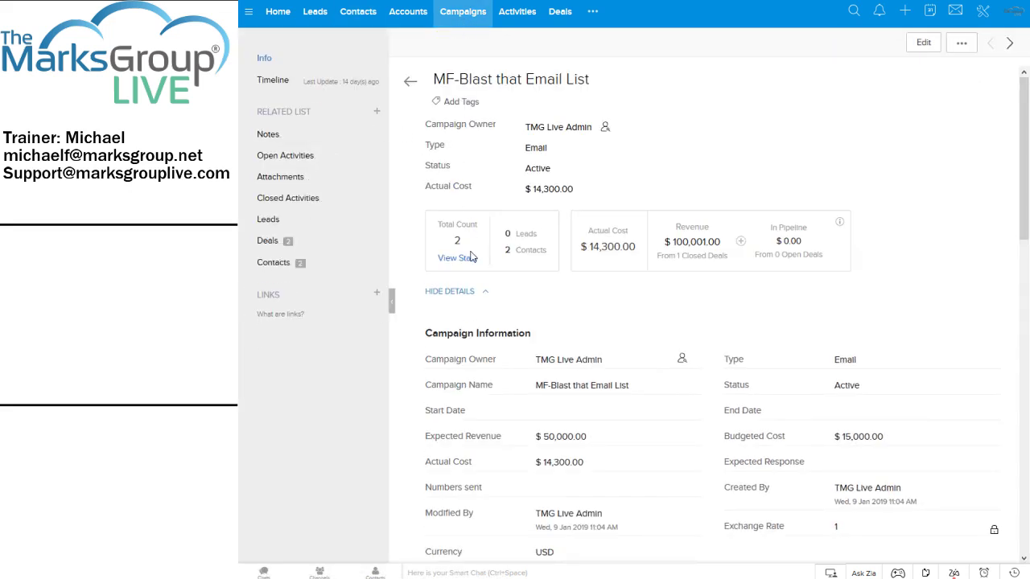
{"action": "left_click", "coordinate": [464, 259]}
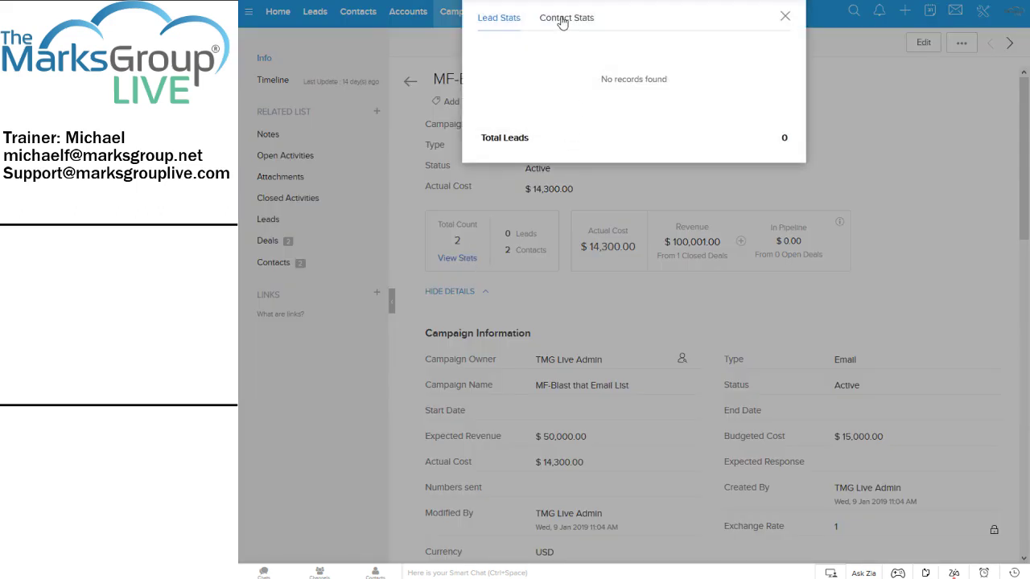
{"action": "left_click", "coordinate": [564, 19]}
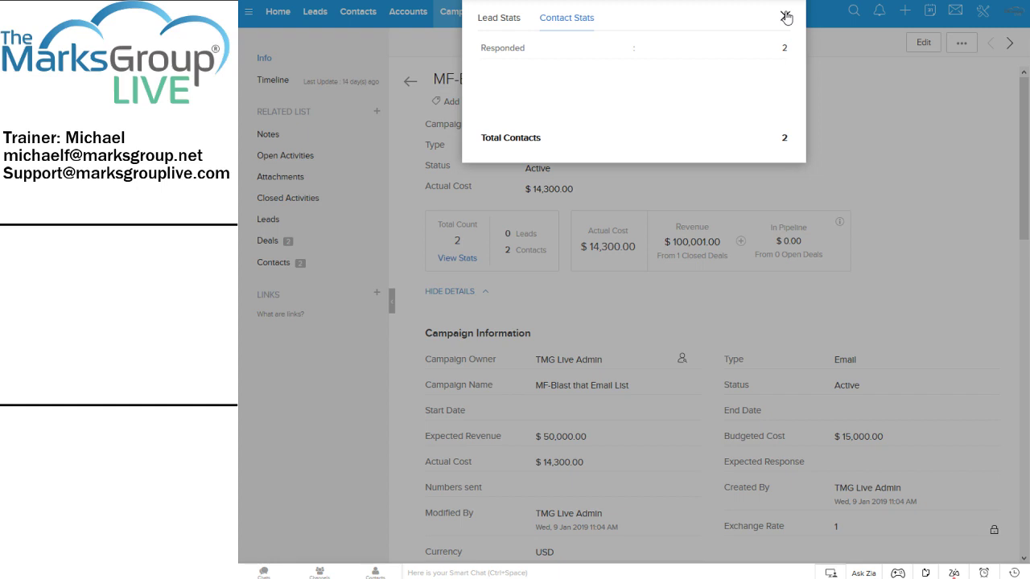
{"action": "left_click", "coordinate": [786, 16]}
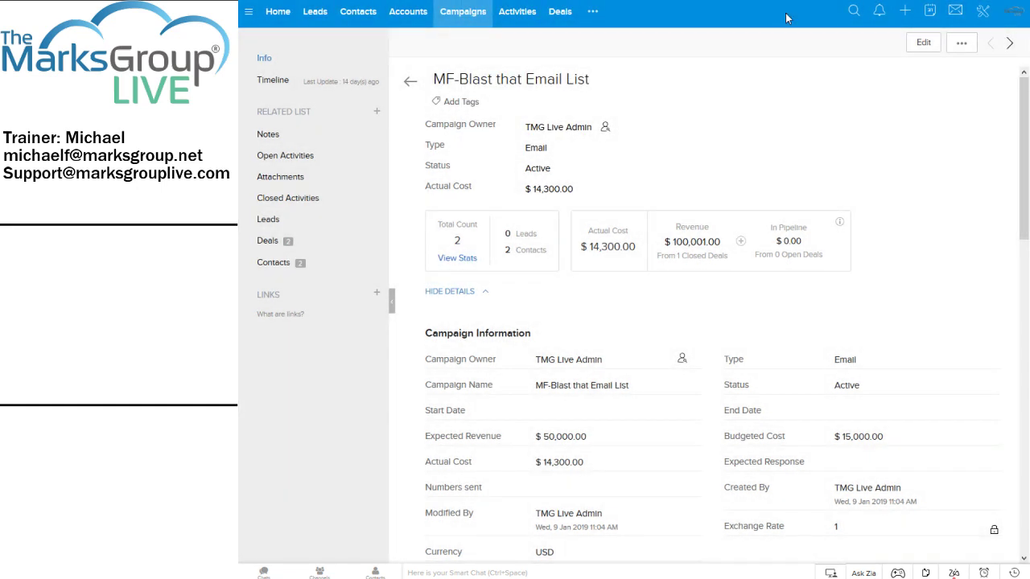